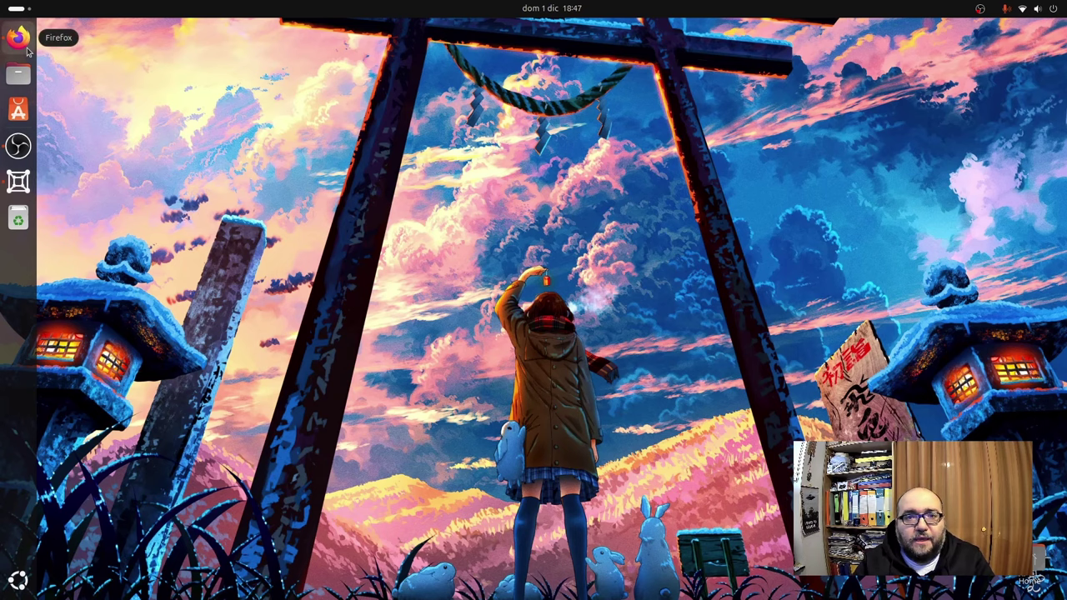
Close the Firefox article window and open GNOME Boxes' new virtual machine options
click(28, 52)
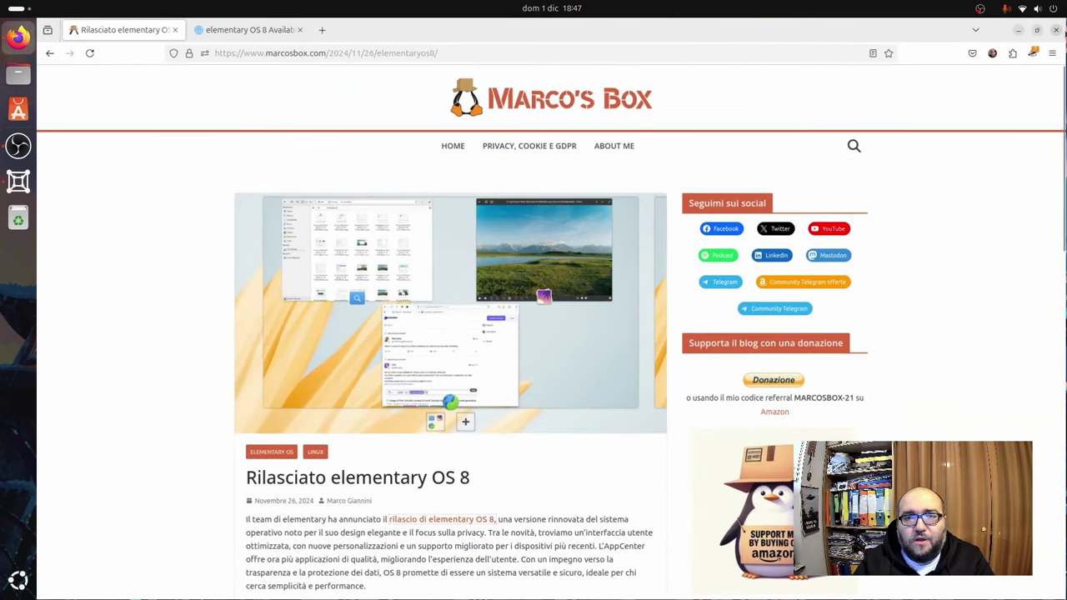
click(1057, 29)
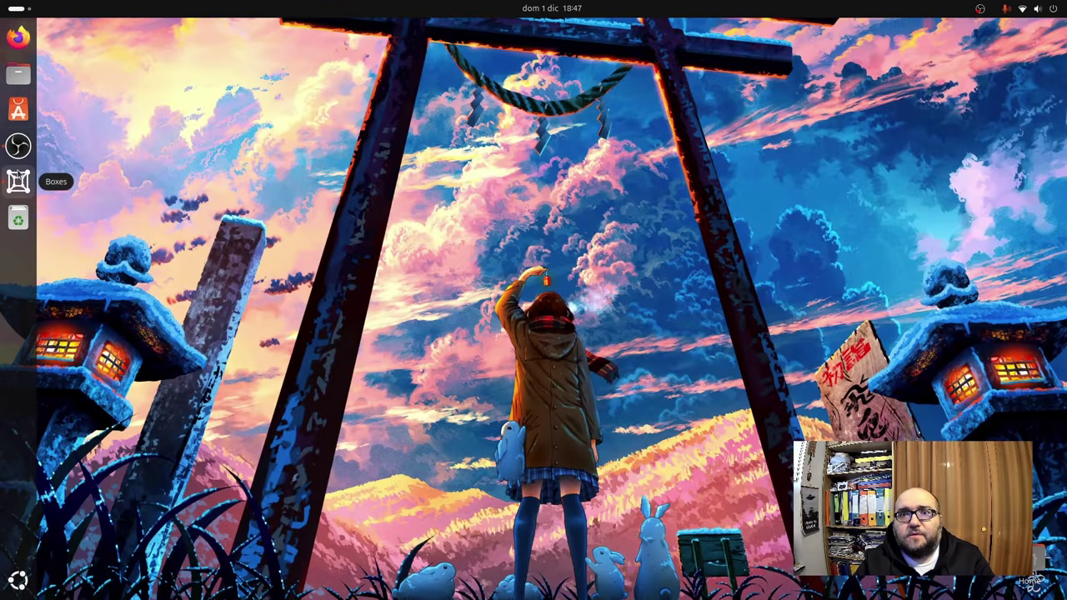
click(19, 182)
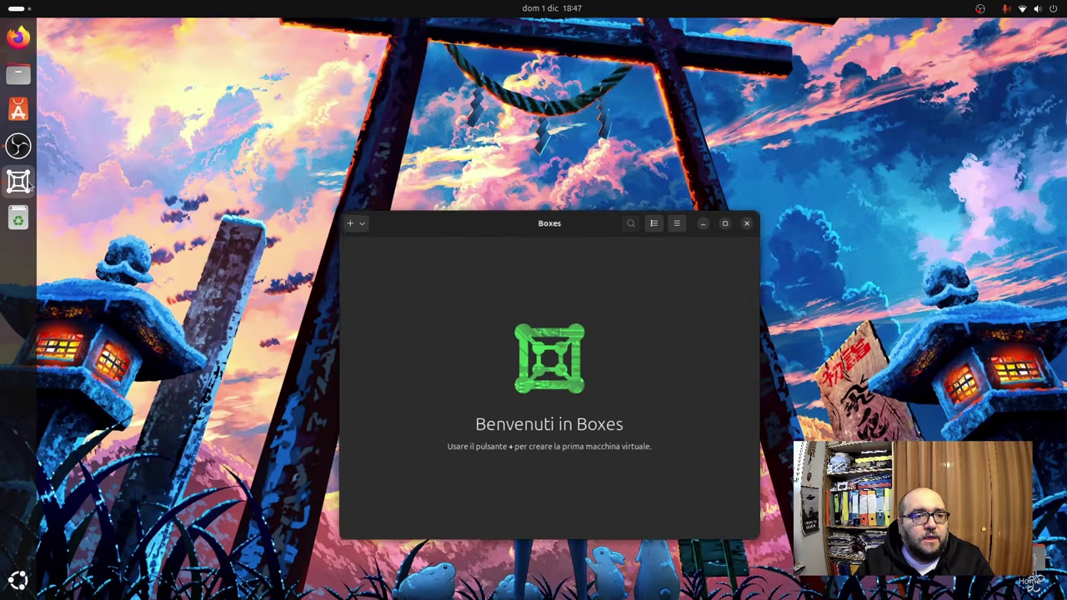
click(357, 226)
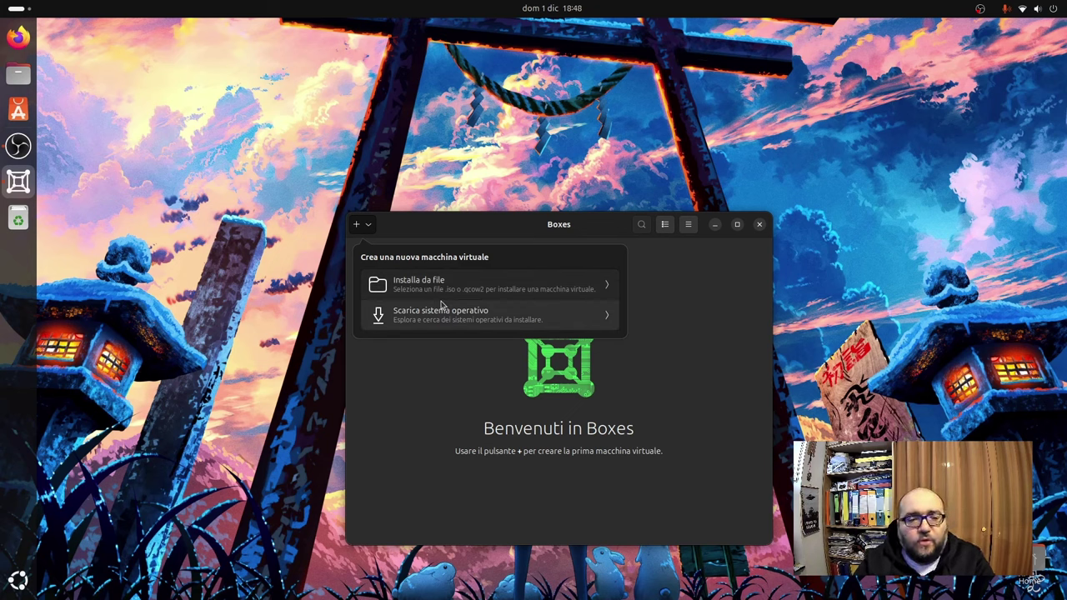
Install from file, picking the elementaryos-8.0 ISO in the Scaricati folder
click(440, 323)
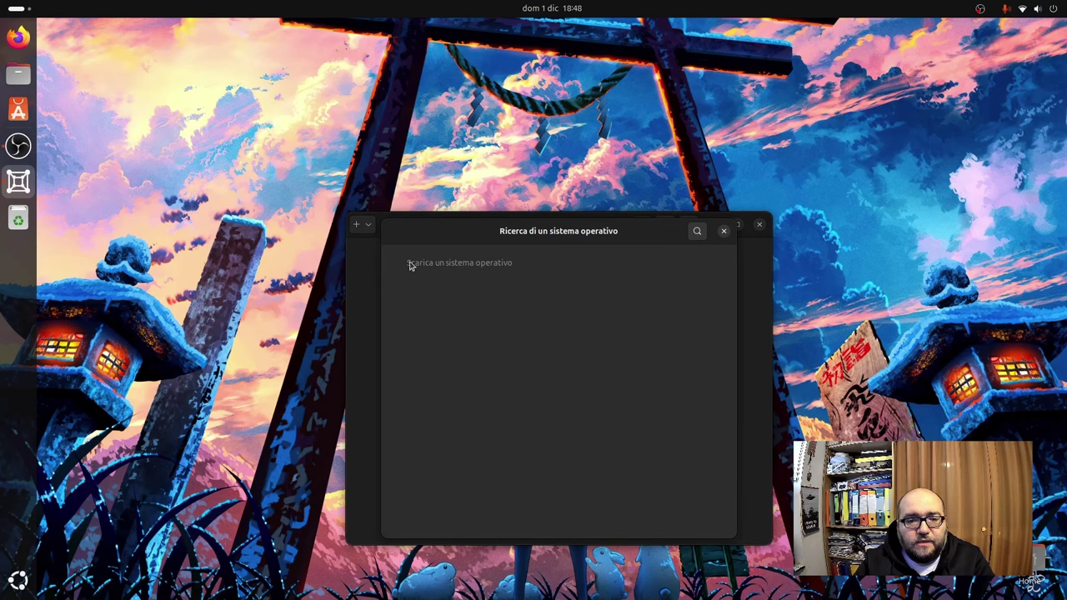
click(724, 230)
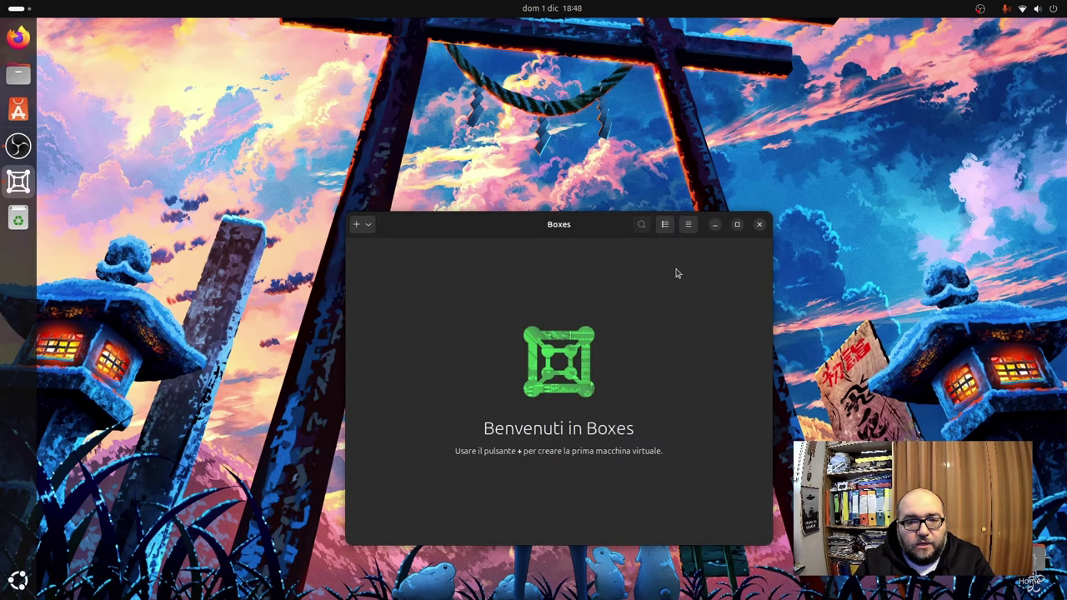
click(357, 226)
click(388, 283)
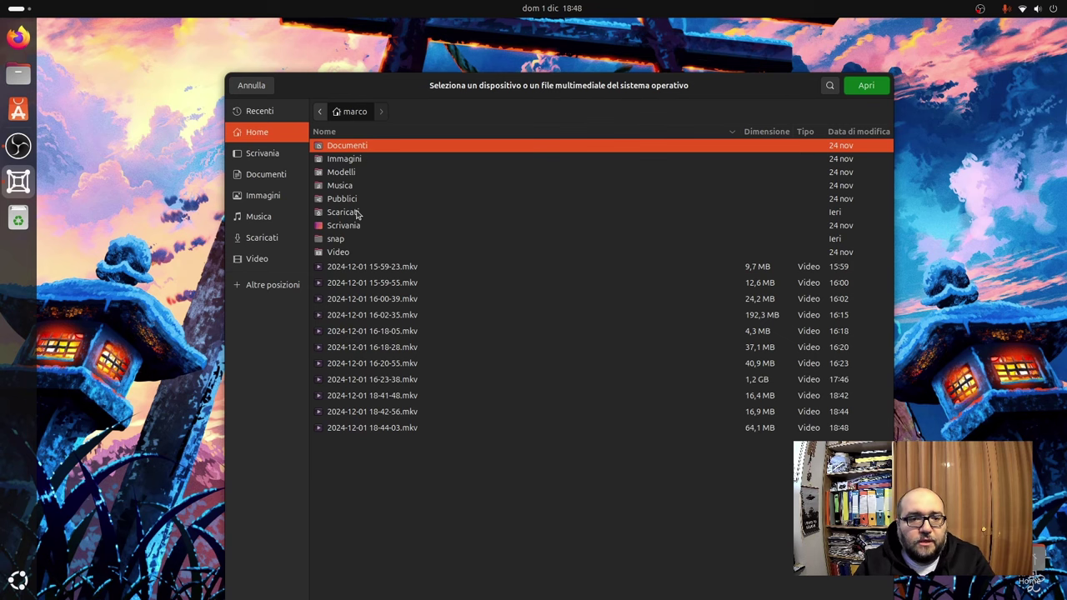
click(354, 253)
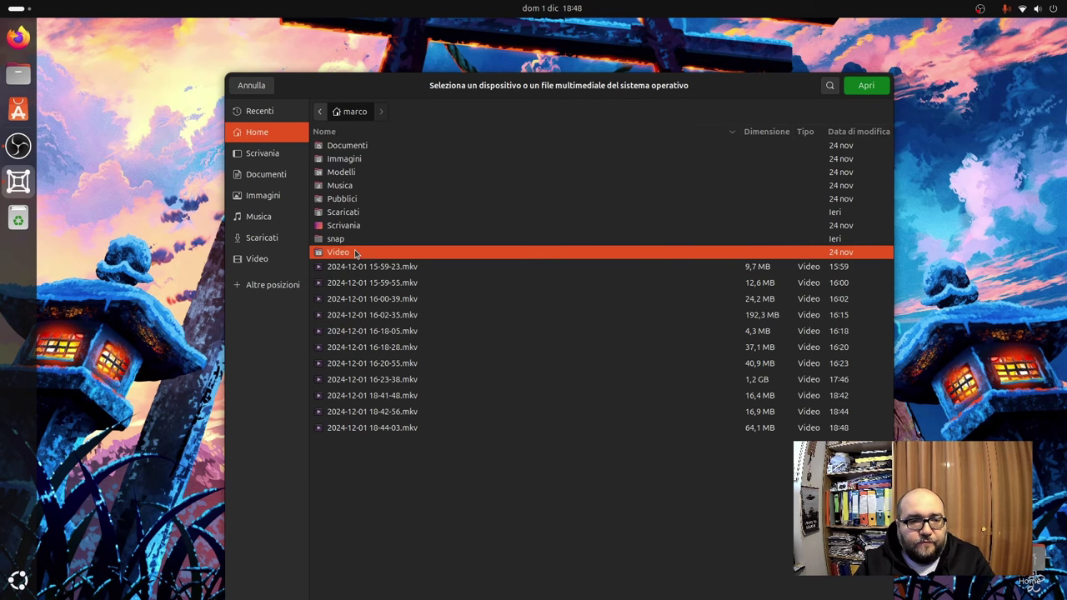
double_click(358, 213)
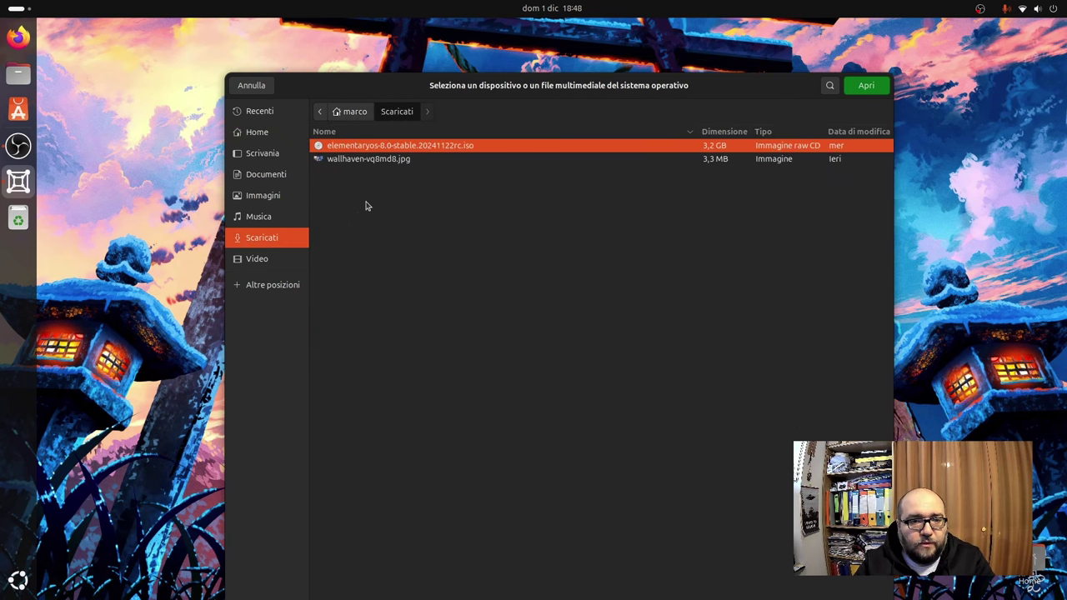
double_click(390, 150)
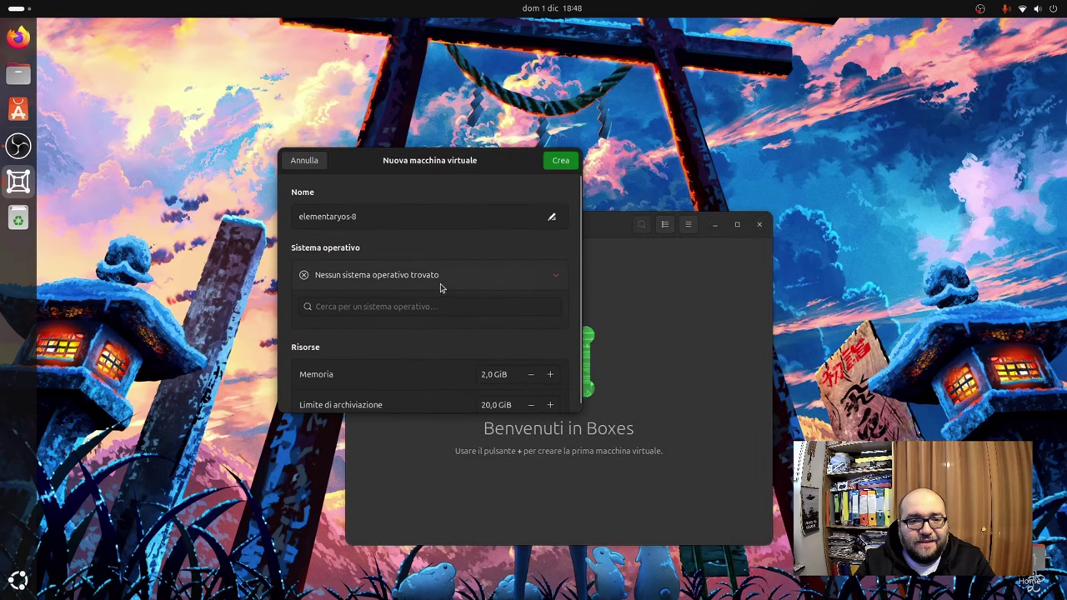
Search 'ubuntu' and set the operating system to Ubuntu 24.04 LTS
click(448, 307)
text(eleme)
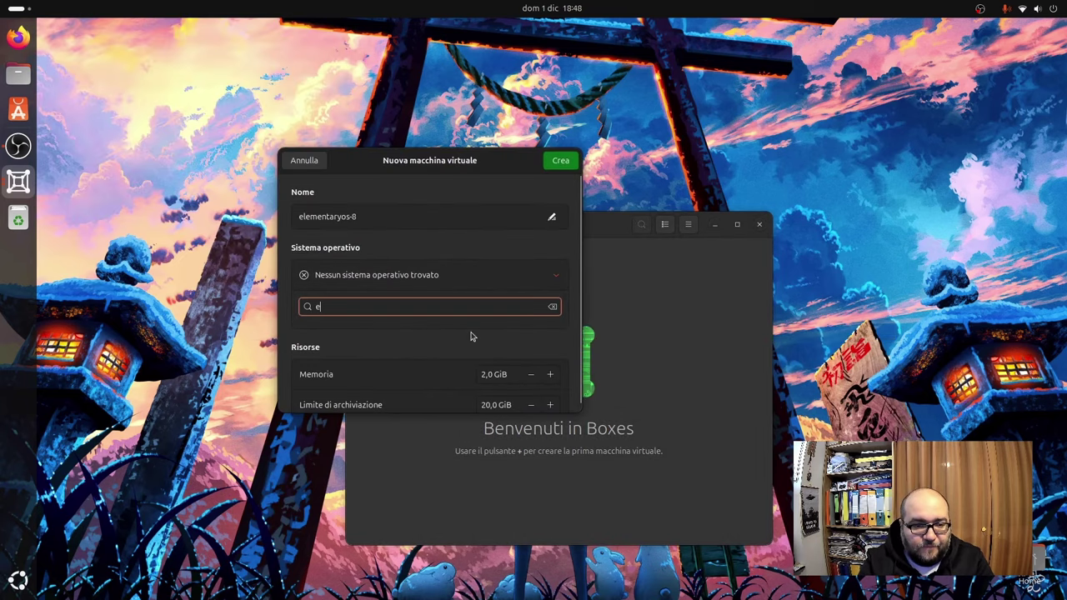
key(BackSpace)
key(BackSpace)
key(BackSpace)
key(BackSpace)
text(lem)
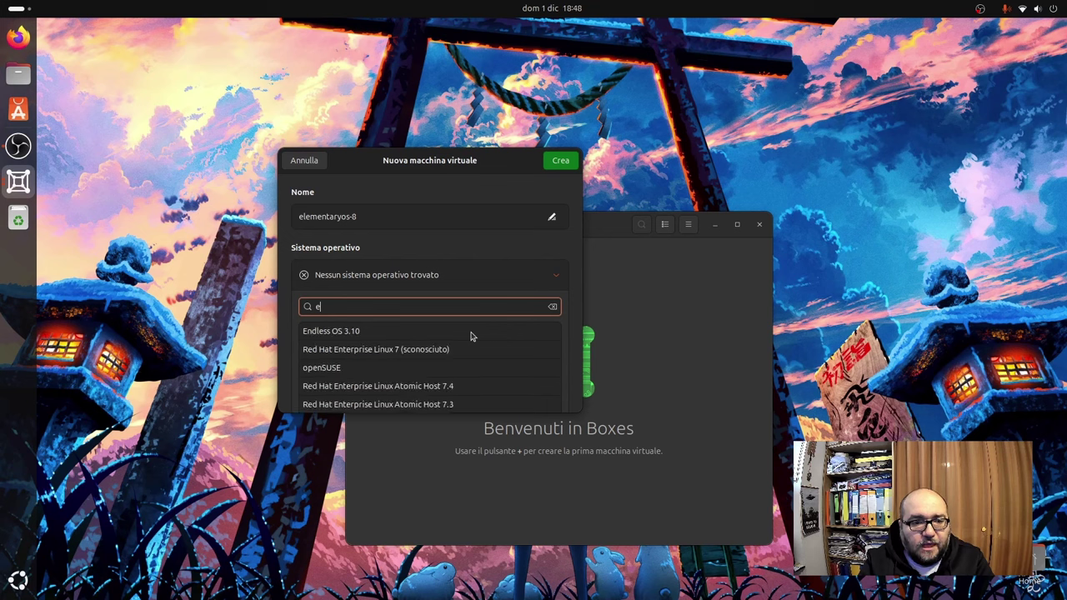
key(BackSpace)
key(BackSpace)
key(BackSpace)
key(BackSpace)
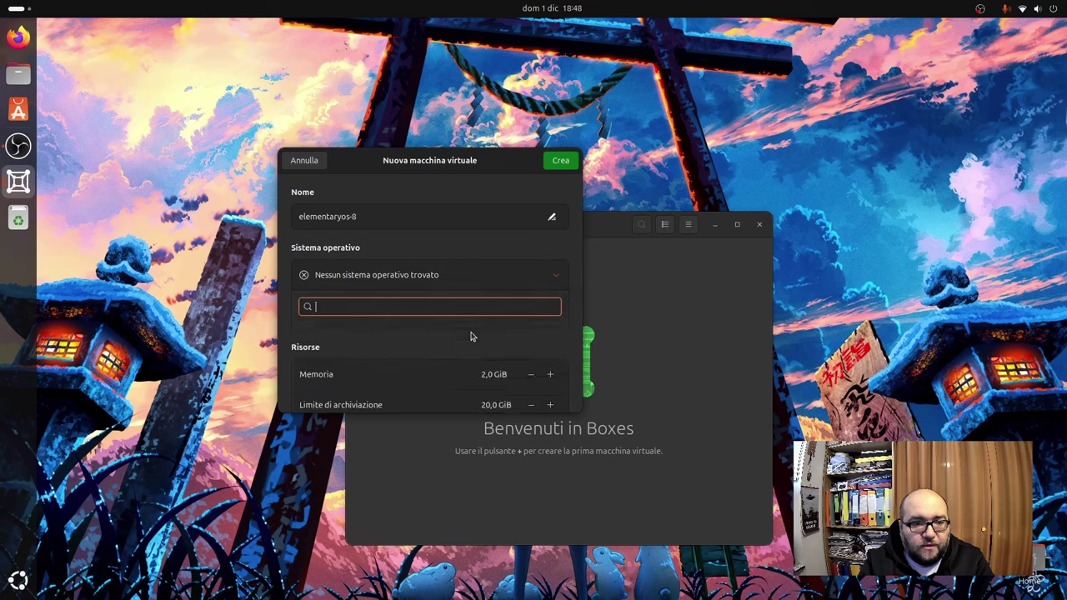
text(ubuntu)
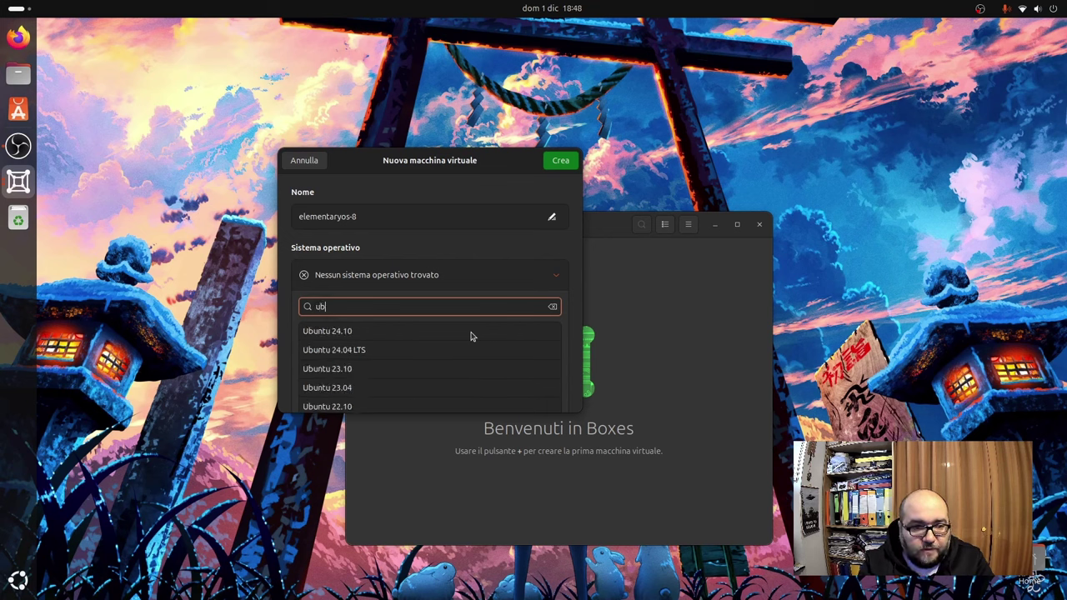
click(364, 351)
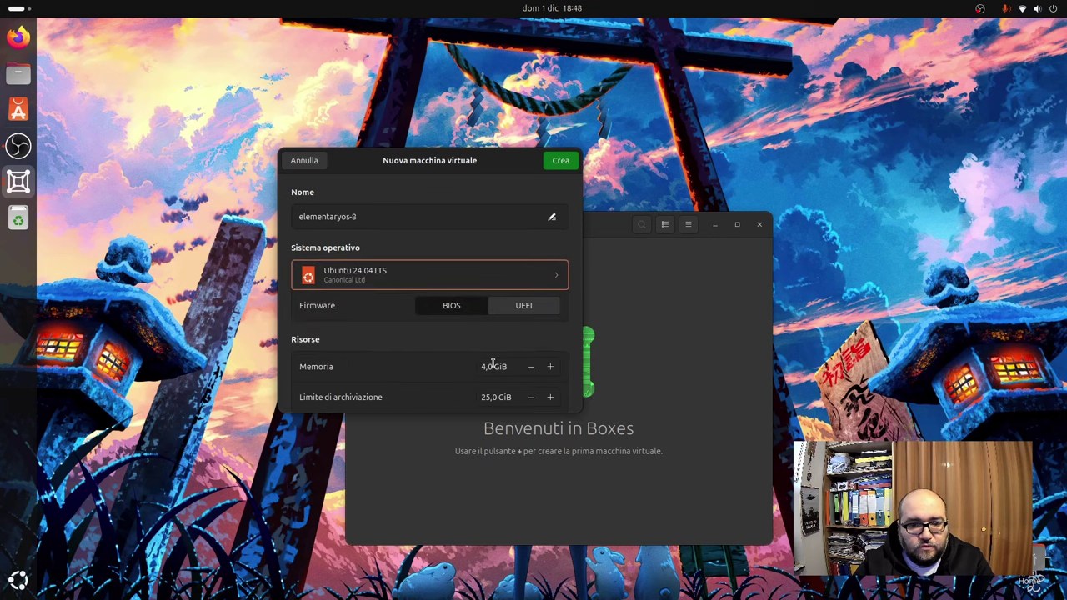
Set memory to 7 GiB and create the elementaryos-8 virtual machine
drag(487, 367, 480, 367)
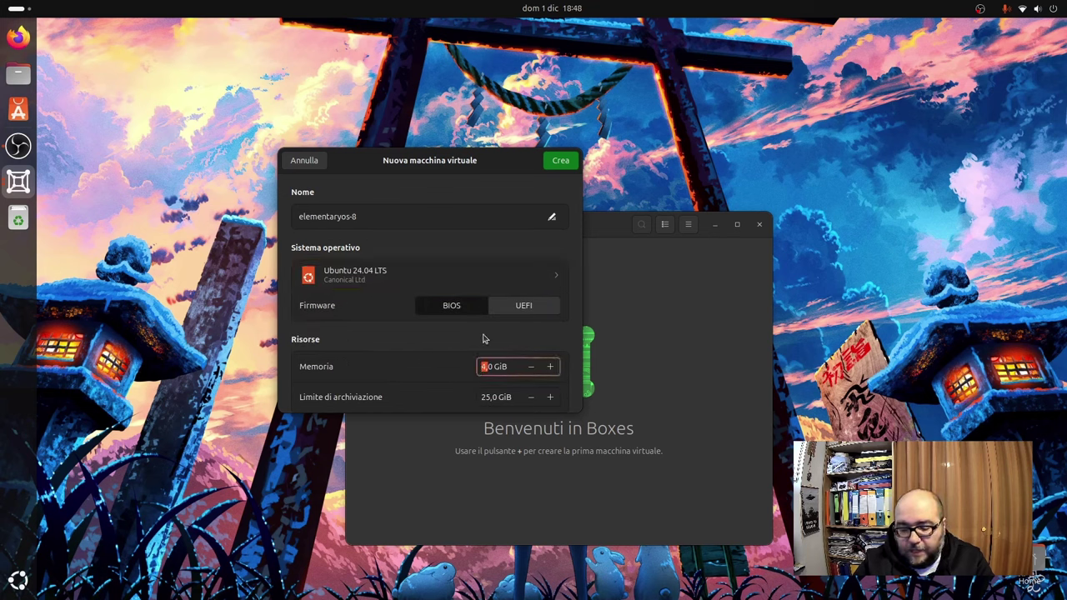
text(6)
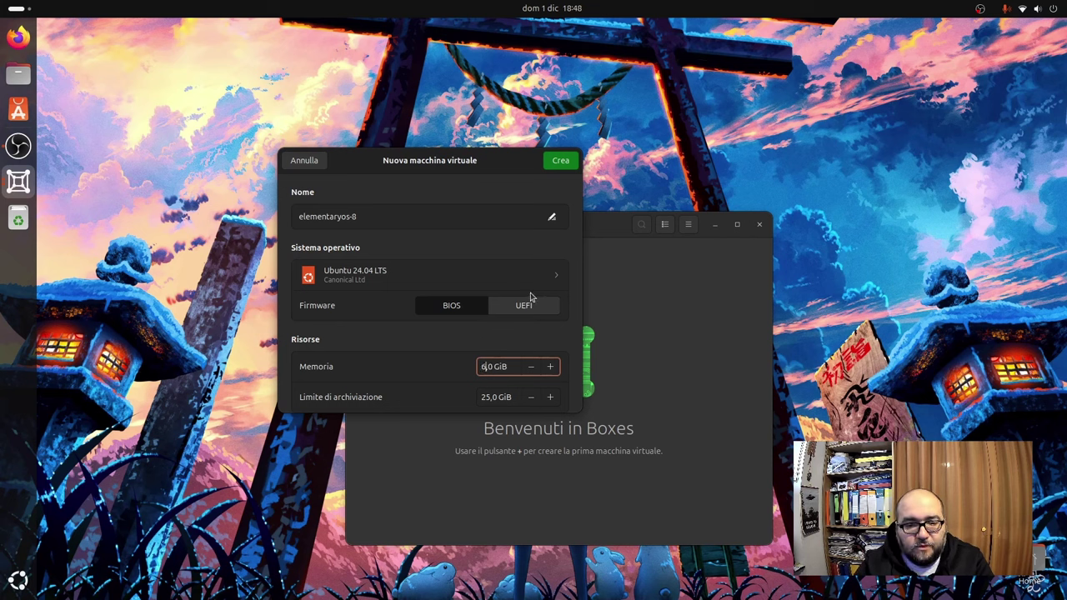
key(BackSpace)
text(7)
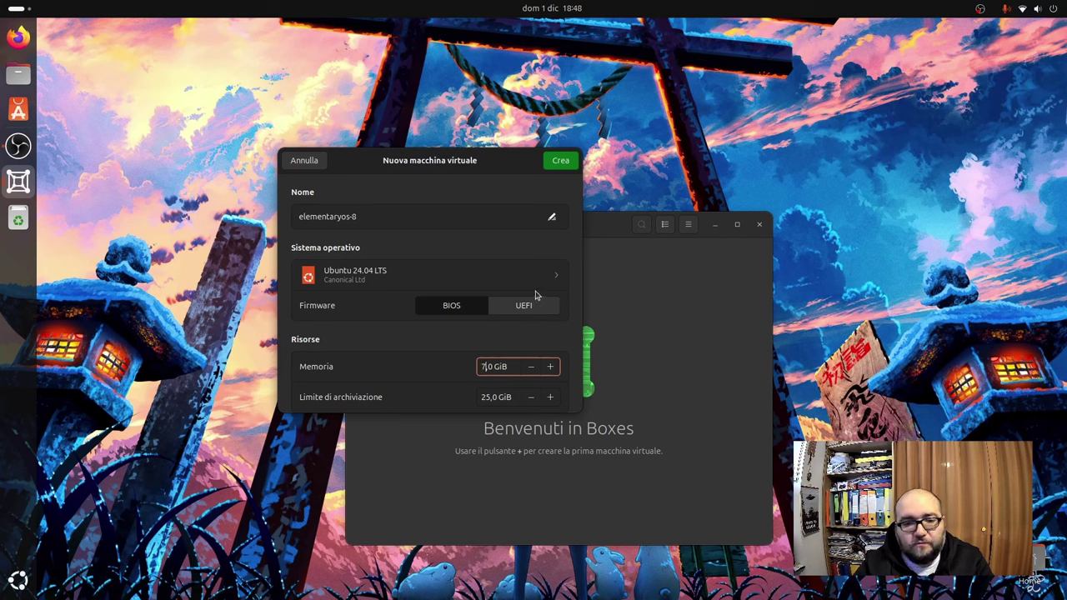
click(574, 163)
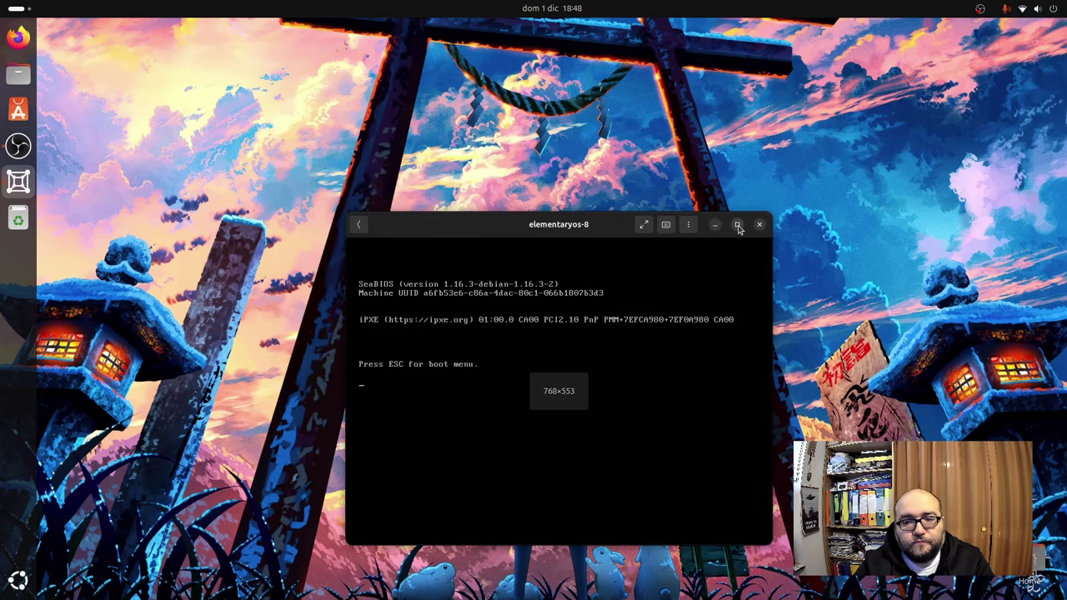
Maximize the elementaryos-8 VM window and give it keyboard control while it boots
click(737, 225)
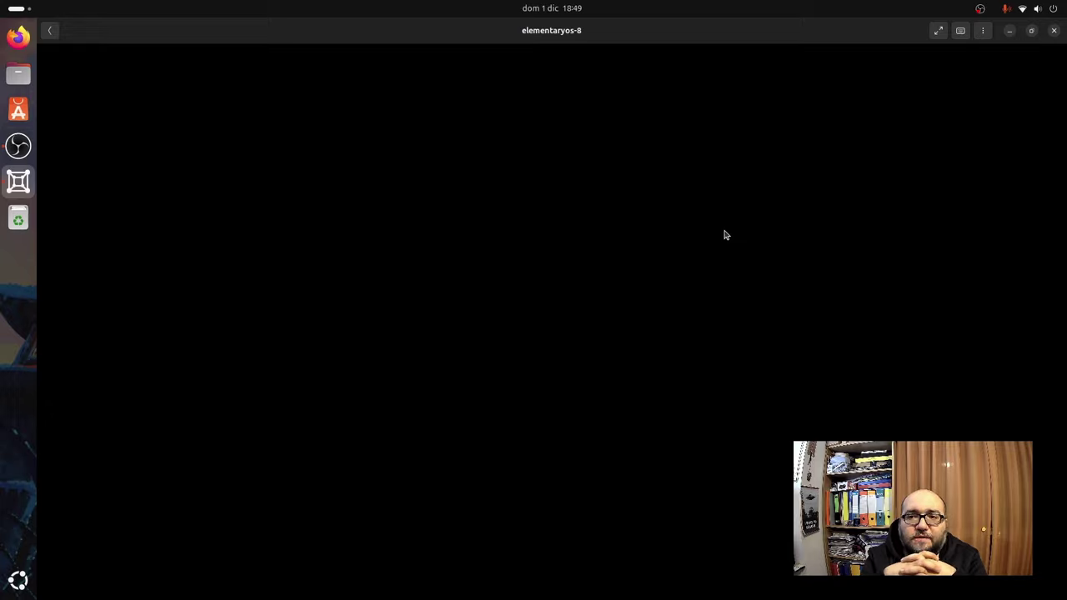
click(724, 235)
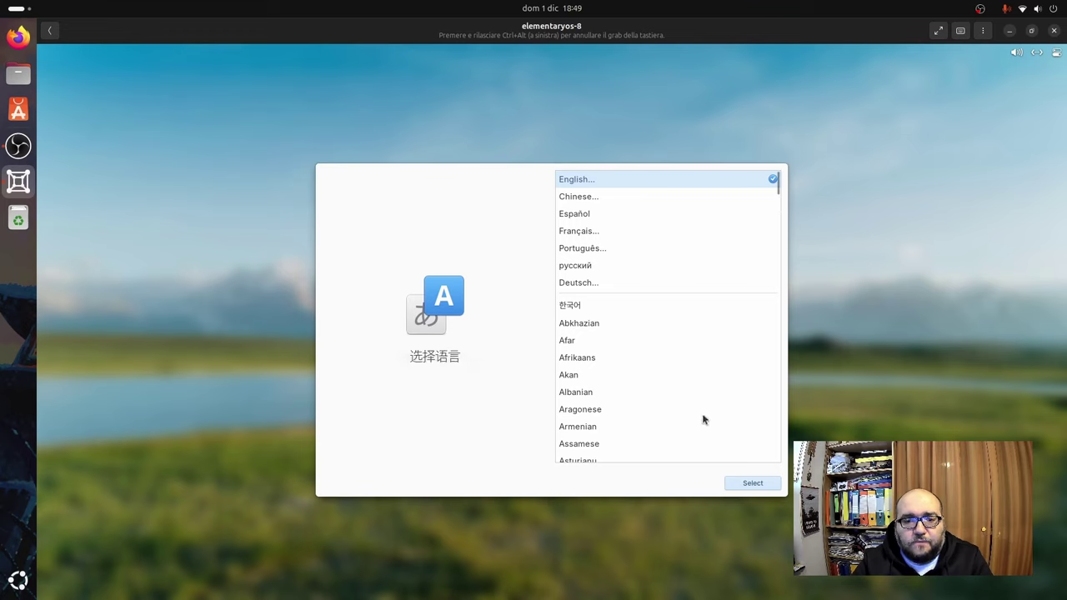
Scroll down the language list and select Italiano
scroll(698, 428, down, 1)
scroll(690, 424, down, 6)
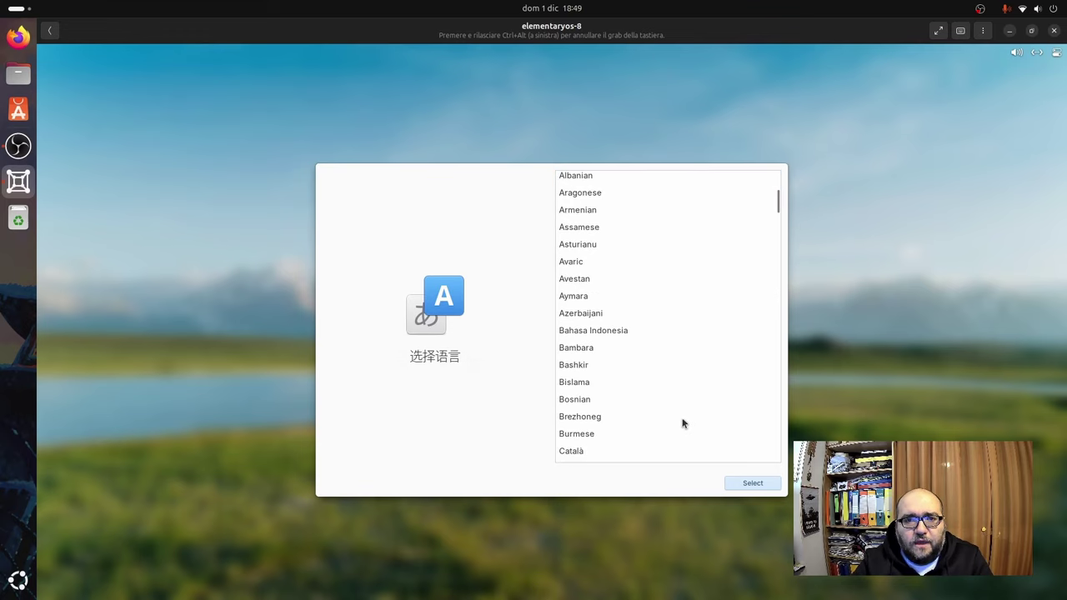
scroll(679, 426, down, 3)
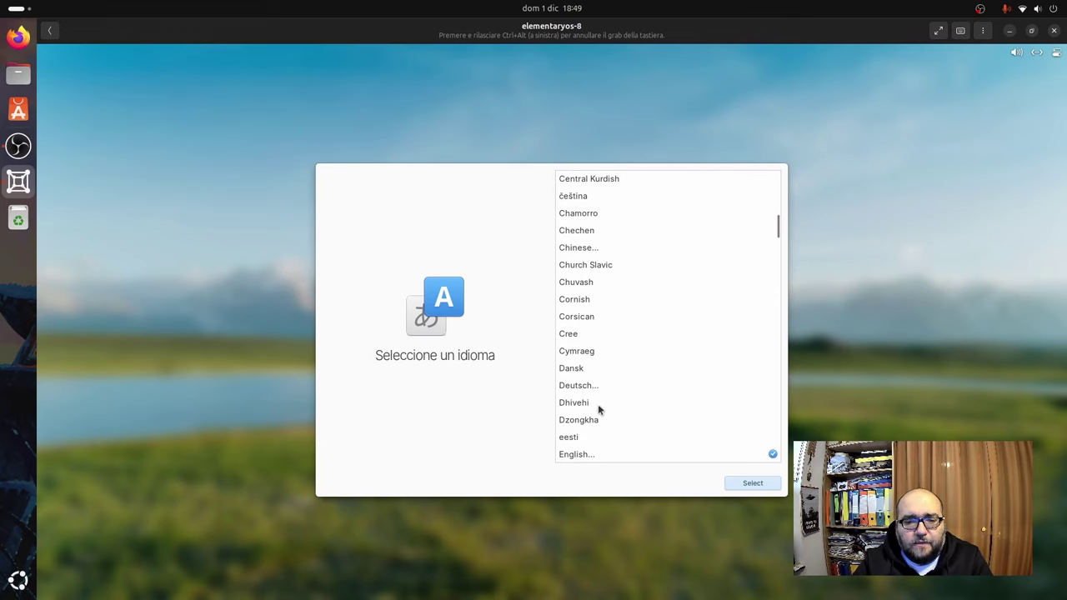
scroll(598, 410, down, 3)
scroll(598, 409, down, 8)
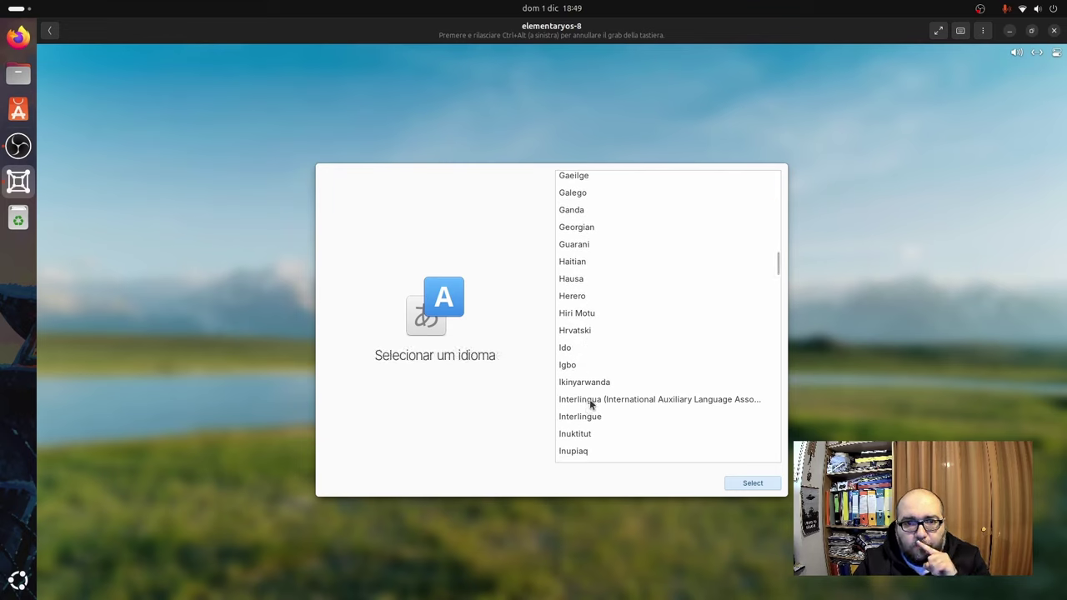
scroll(594, 402, down, 2)
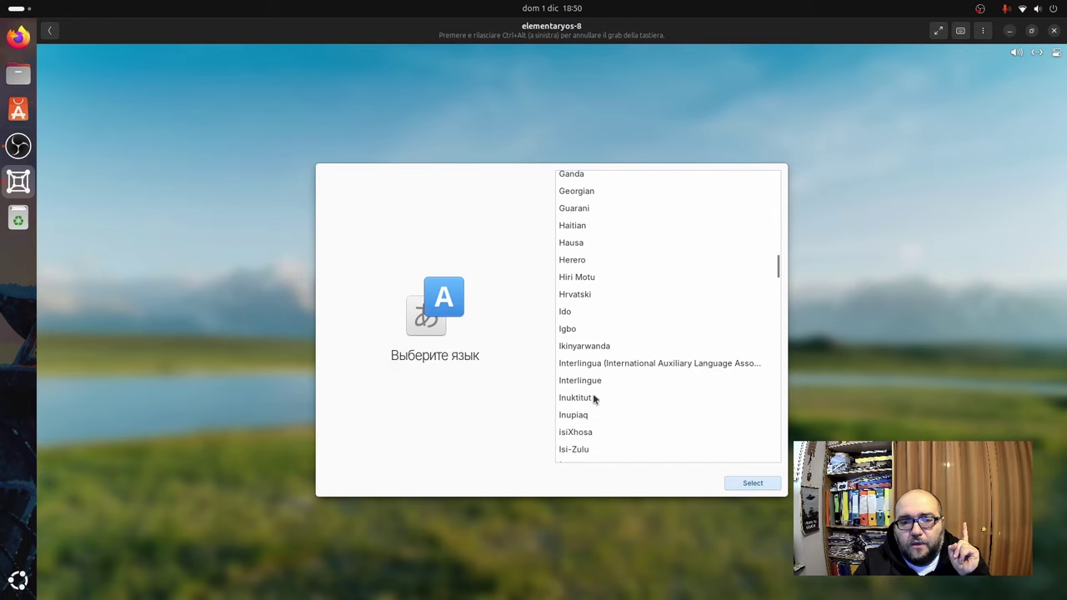
scroll(595, 399, down, 3)
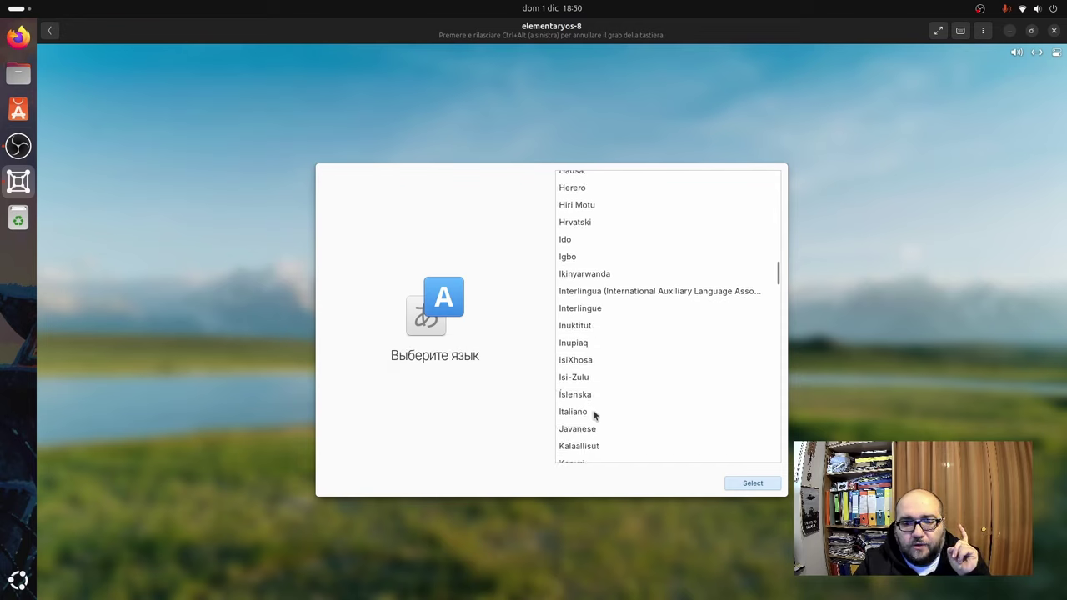
click(593, 412)
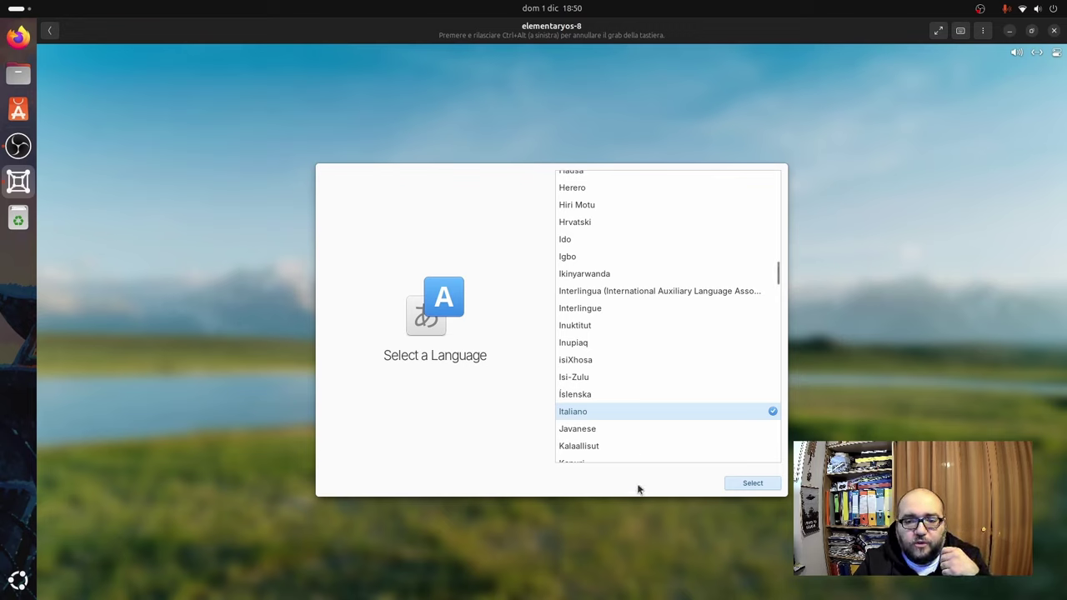
Confirm Italiano and scroll through the Select Keyboard Layout list
click(732, 486)
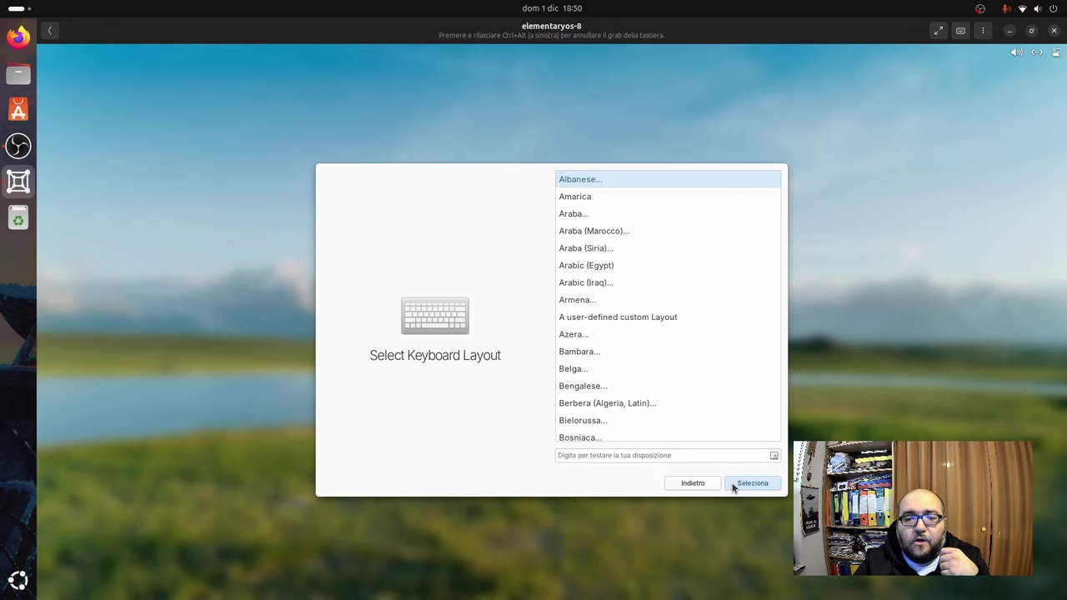
scroll(668, 371, down, 6)
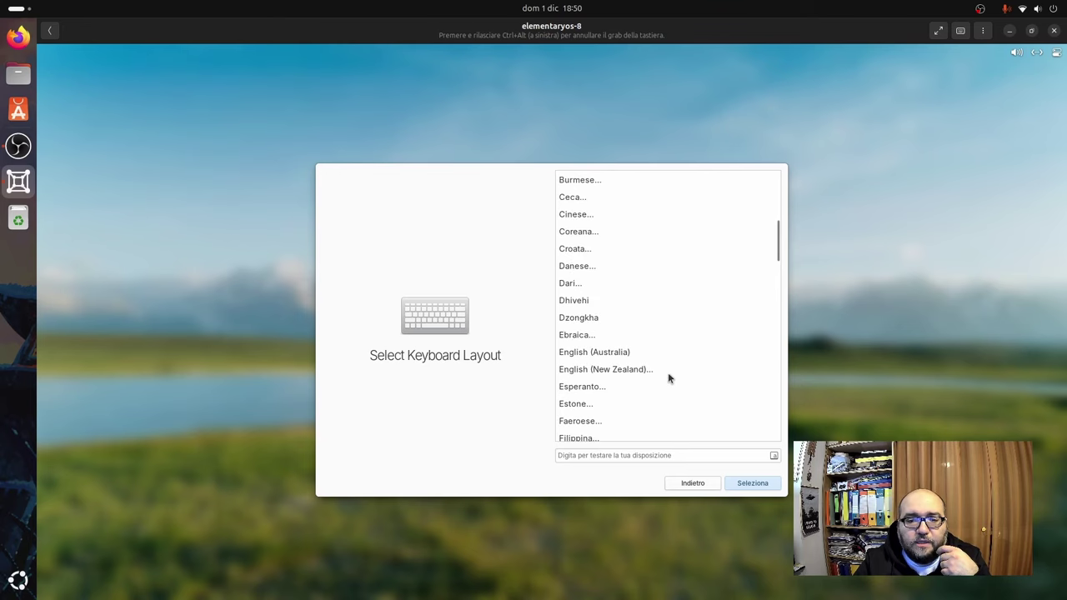
scroll(668, 372, down, 5)
scroll(668, 383, down, 5)
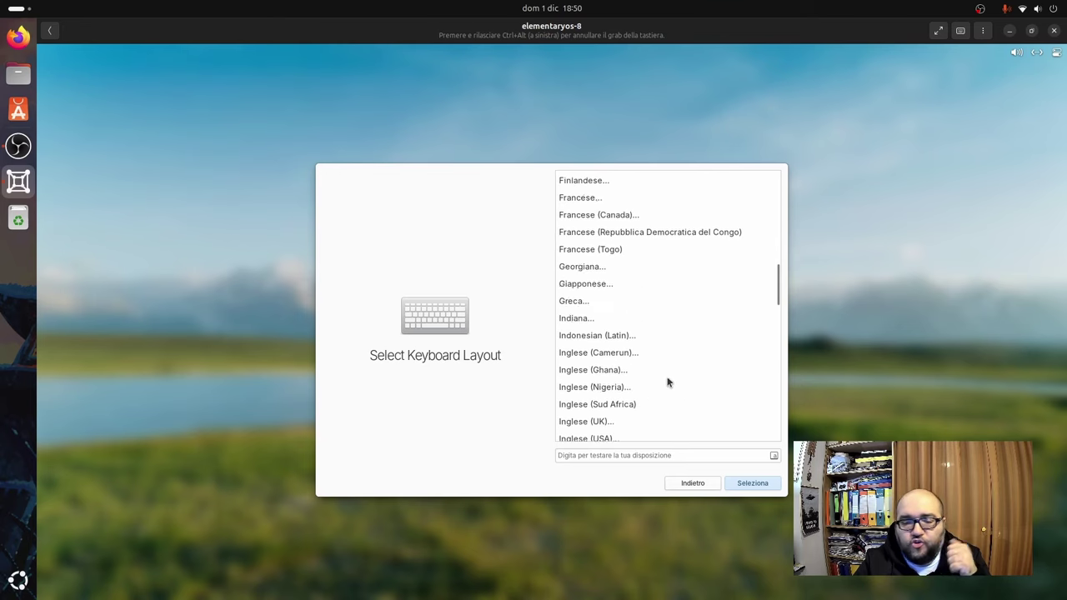
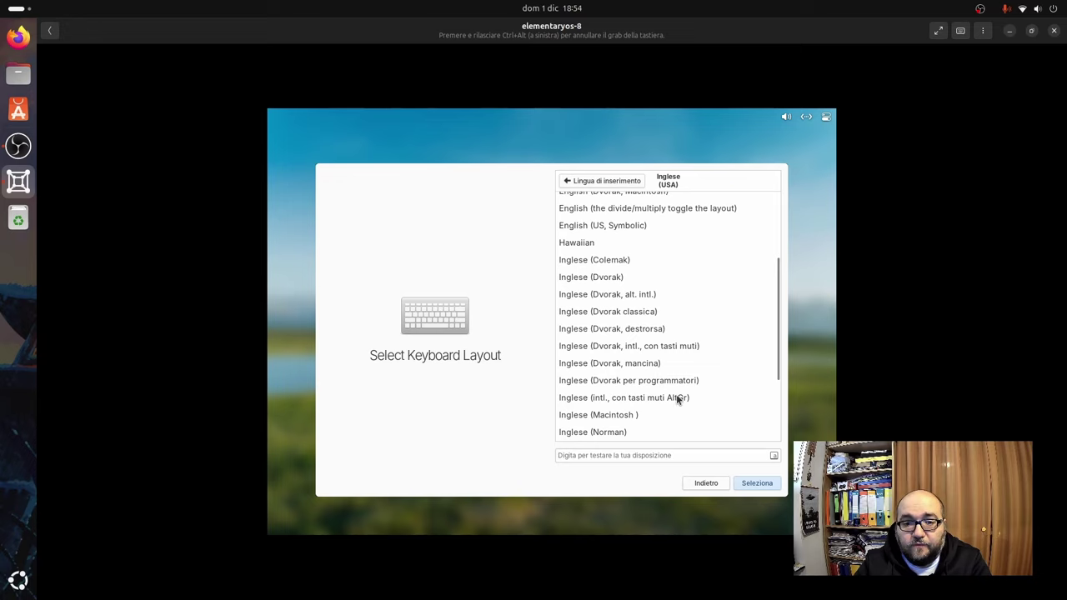
Choose the 'Inglese (USA, intl., con tasti muti)' keyboard layout
scroll(686, 405, down, 3)
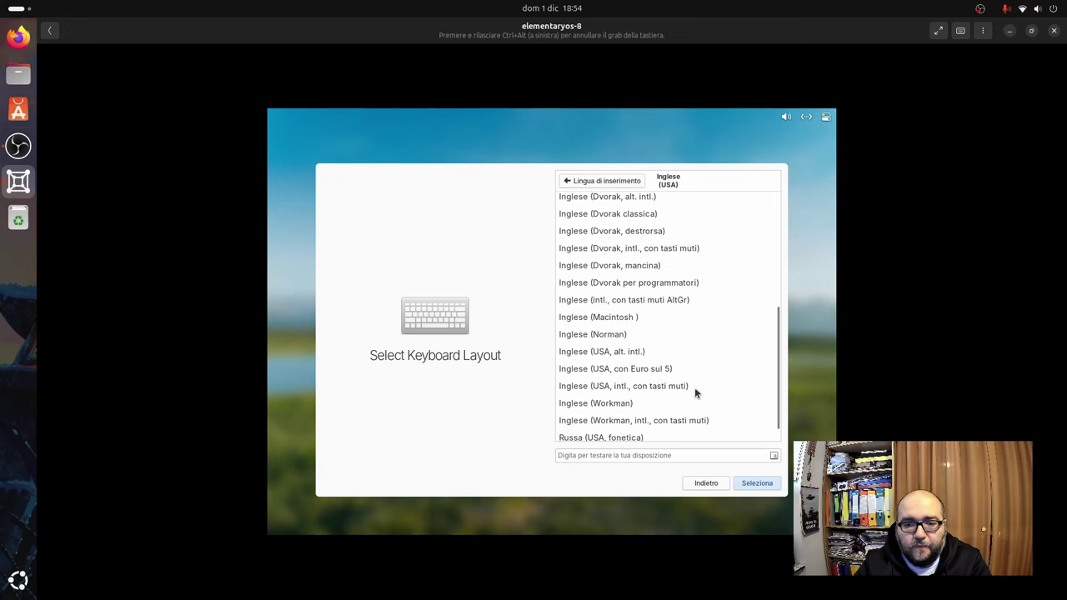
click(695, 388)
click(762, 485)
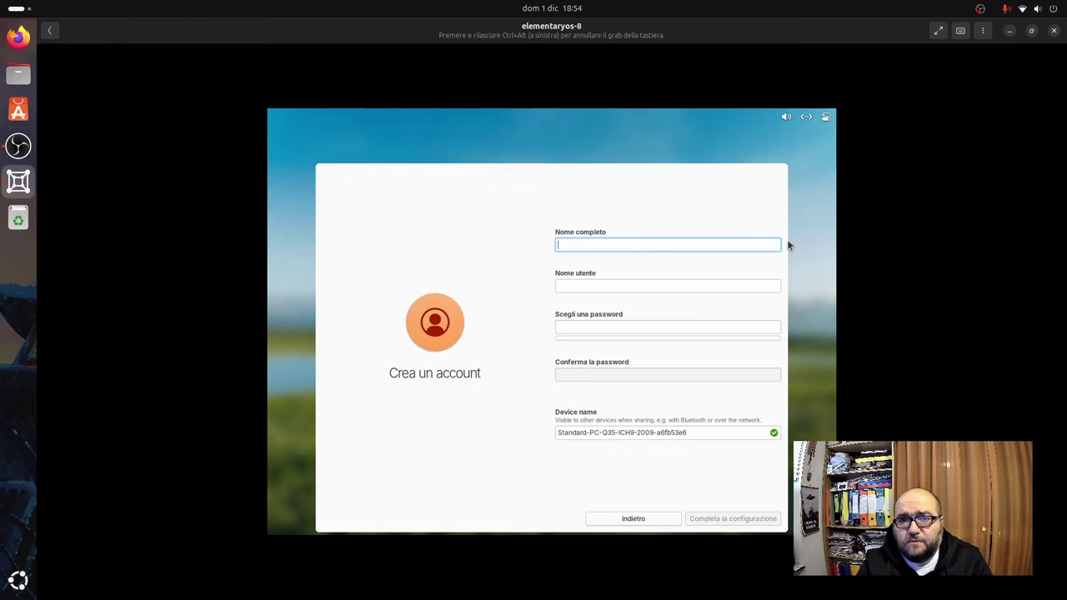
Create the account with the user's full name, a password, and device name 'elementary'
text(Marc)
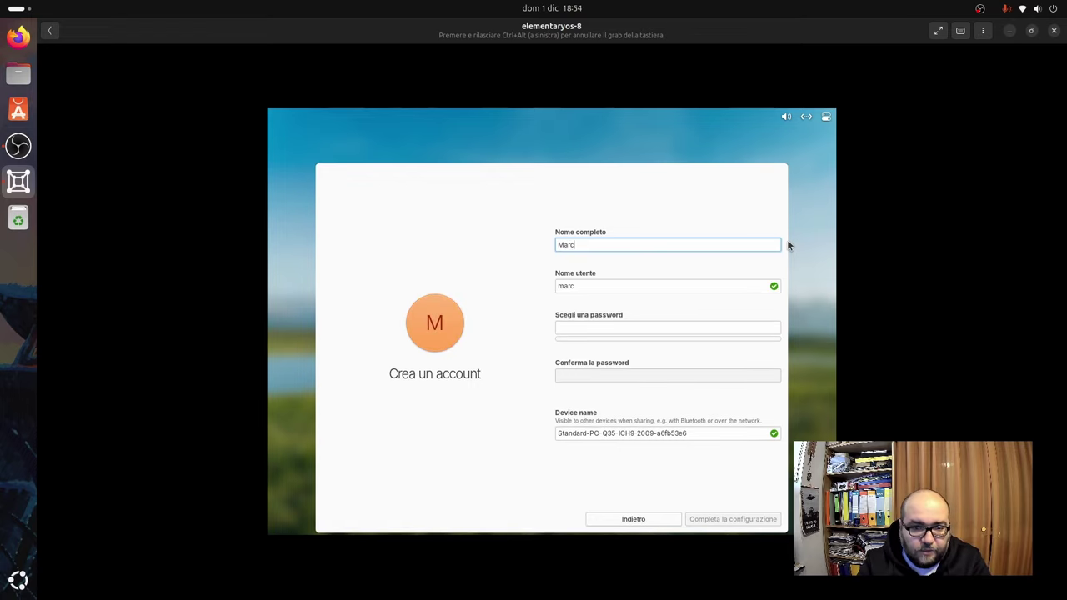
text(o)
key(Tab)
key(Tab)
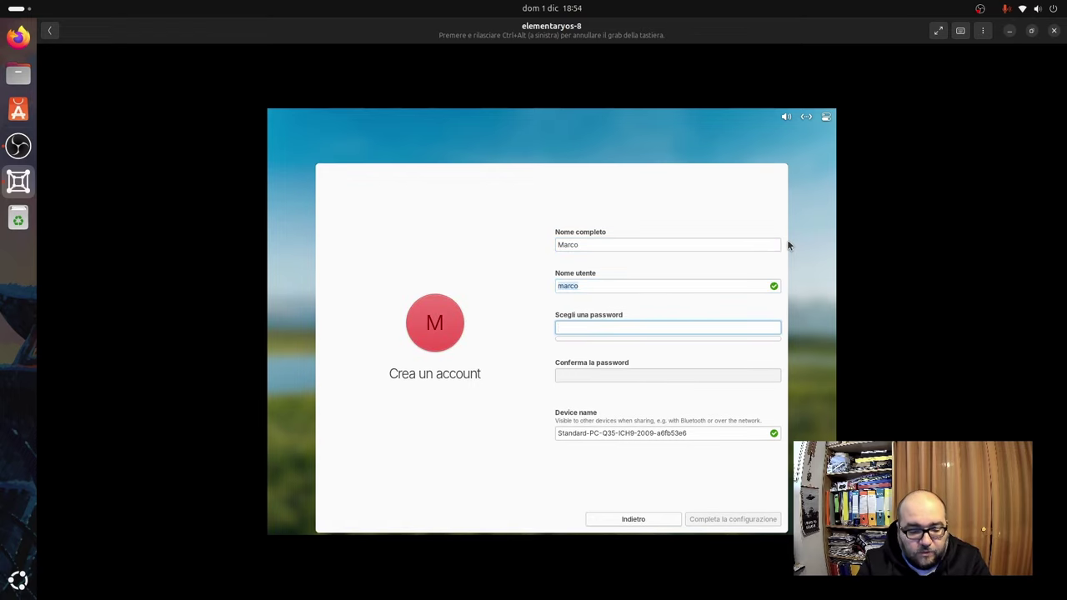
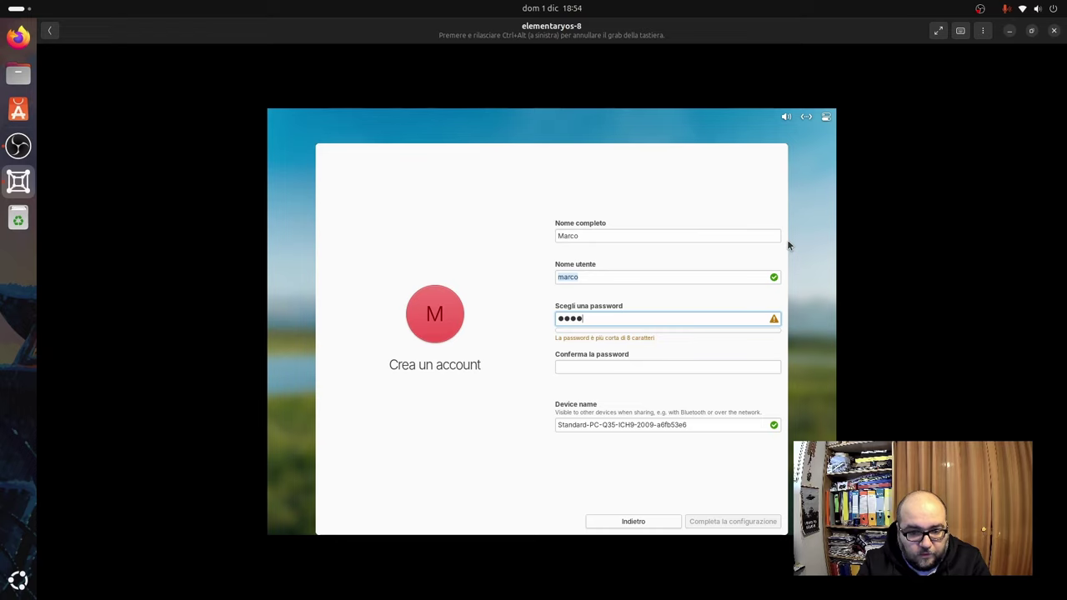
key(Tab)
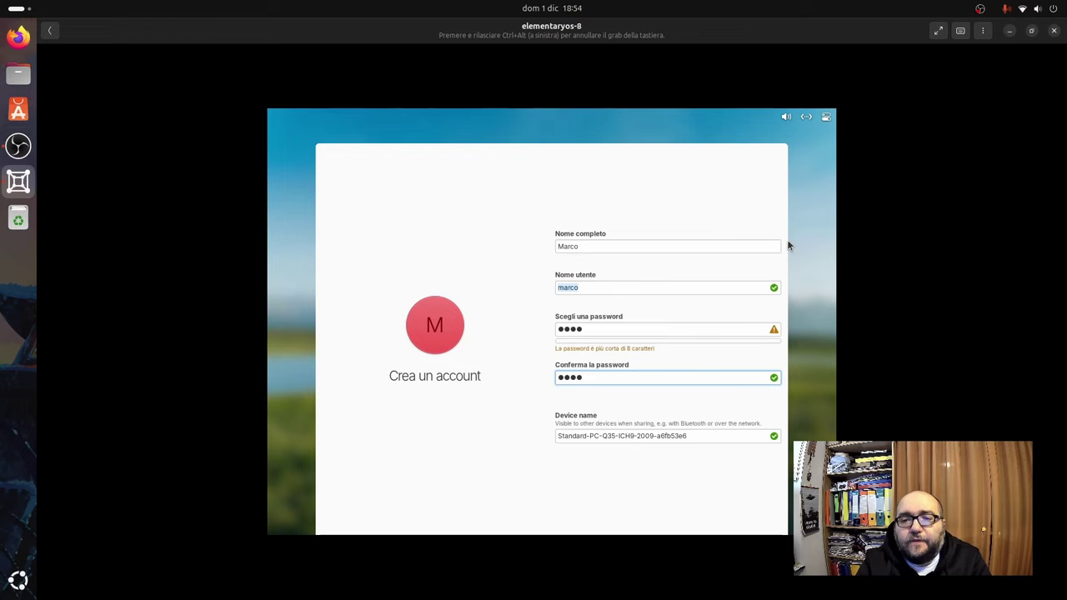
key(Tab)
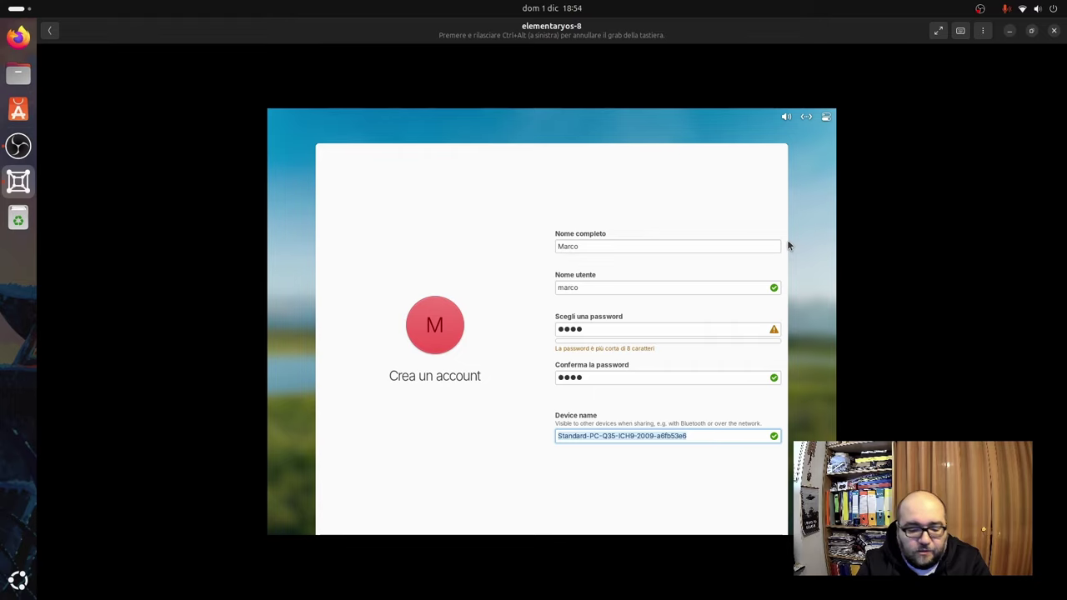
text(m)
key(BackSpace)
text(e)
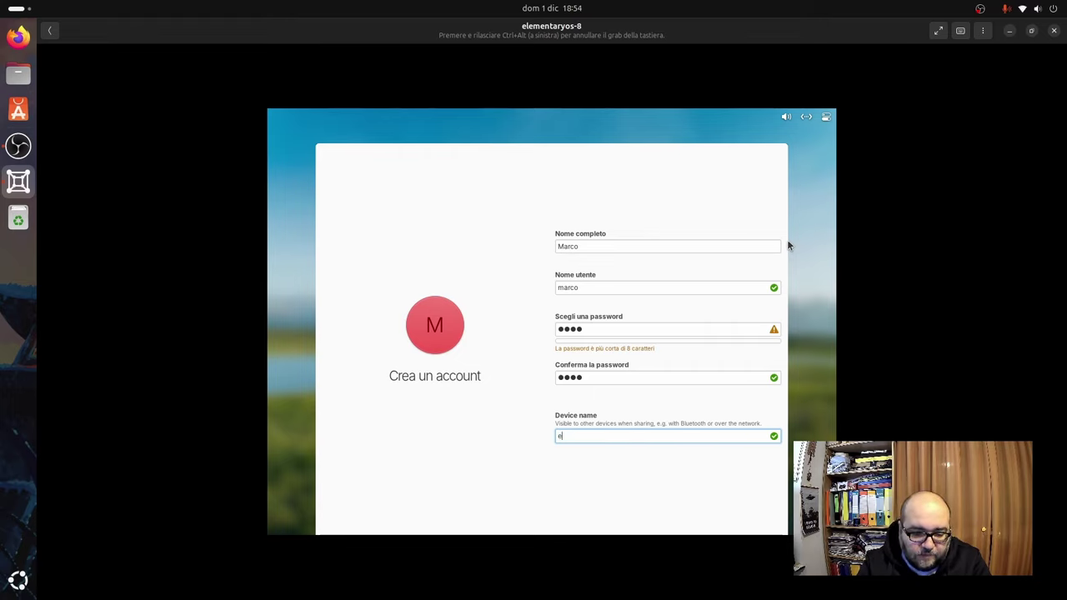
text(lementary)
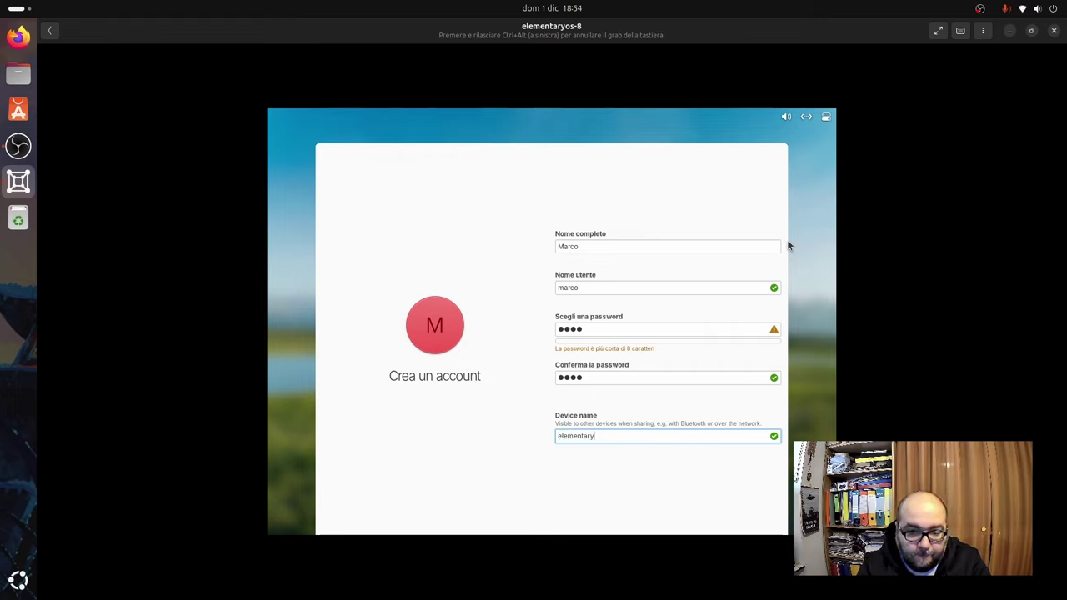
key(Return)
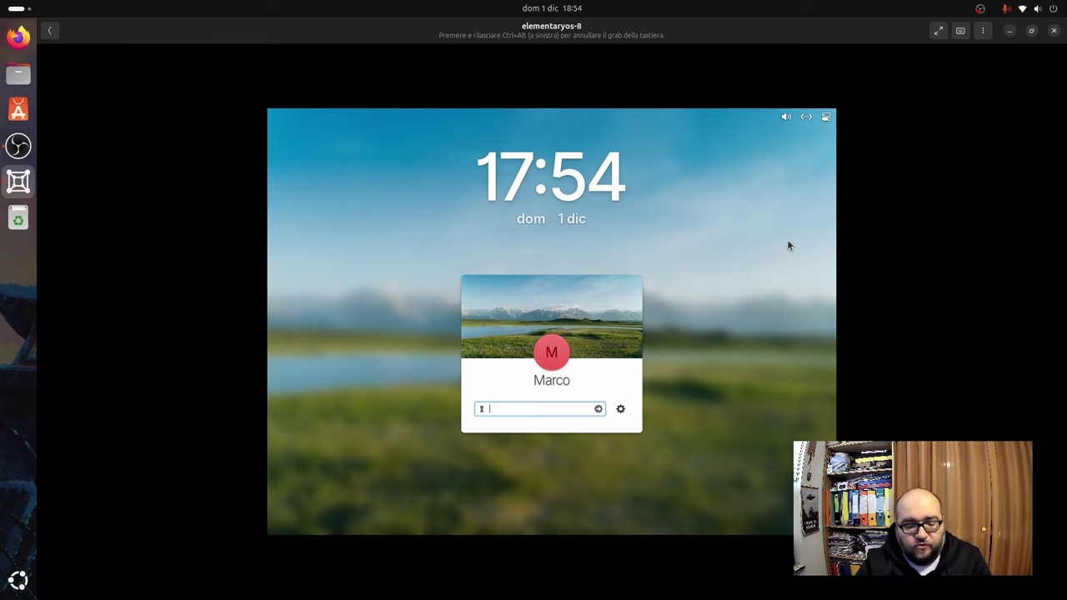
Log in to the new account with its password, retrying once after rejection
text(****)
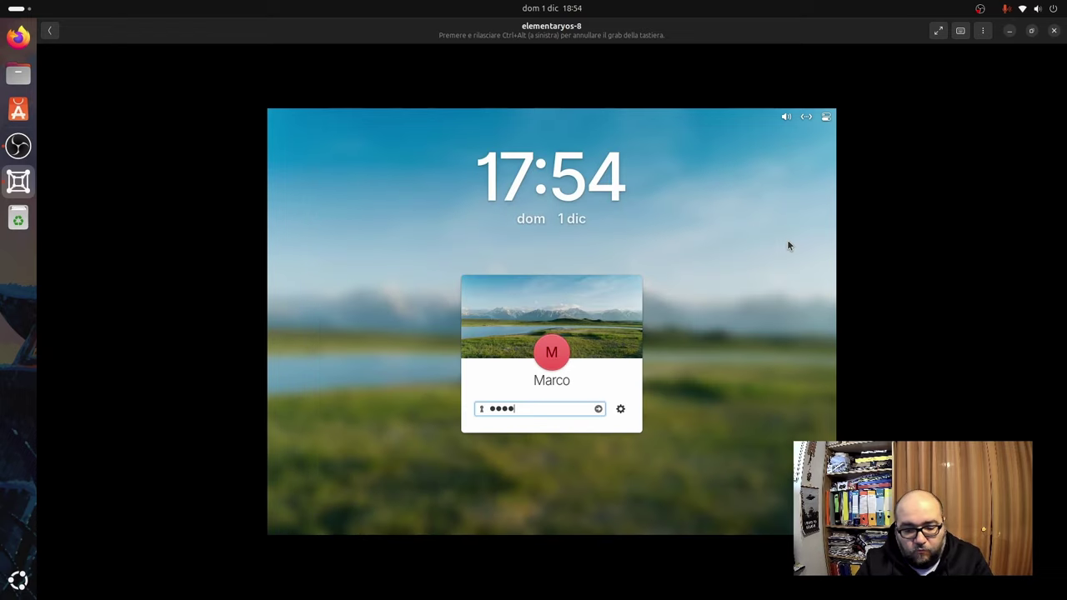
key(Return)
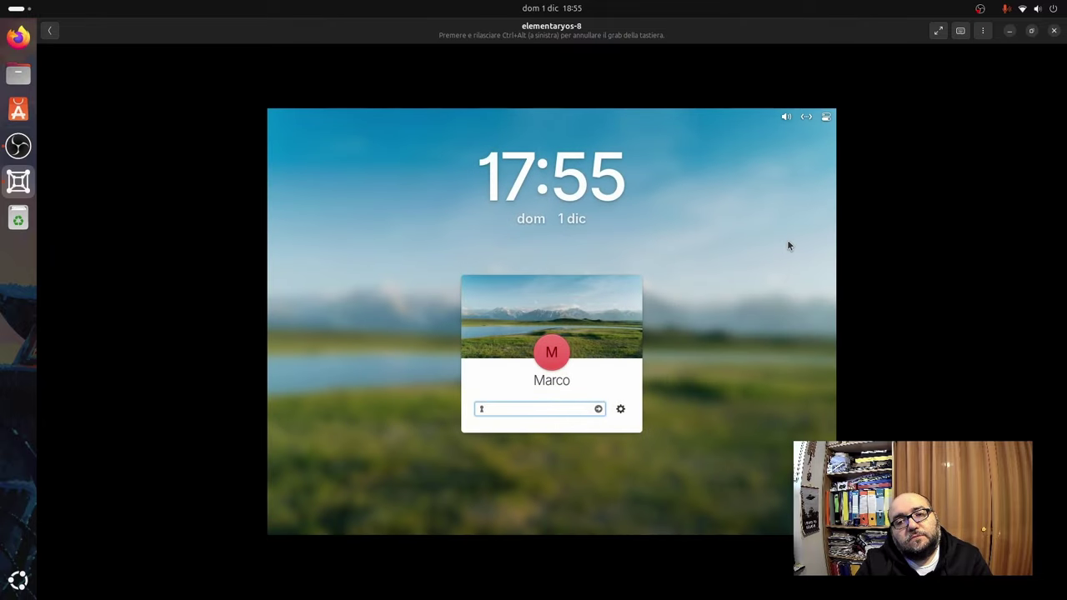
text(****)
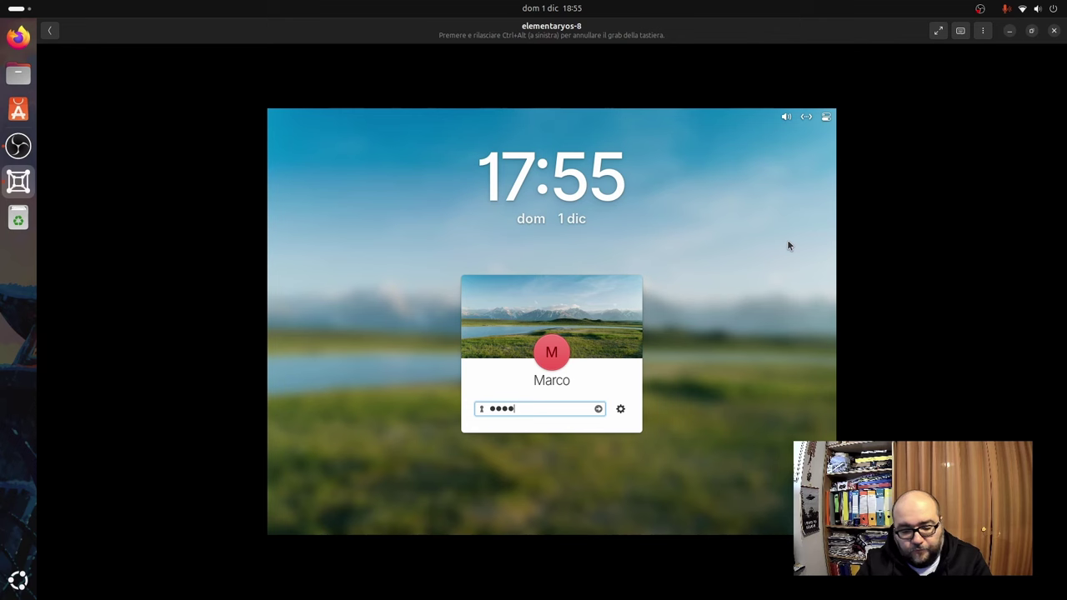
key(Return)
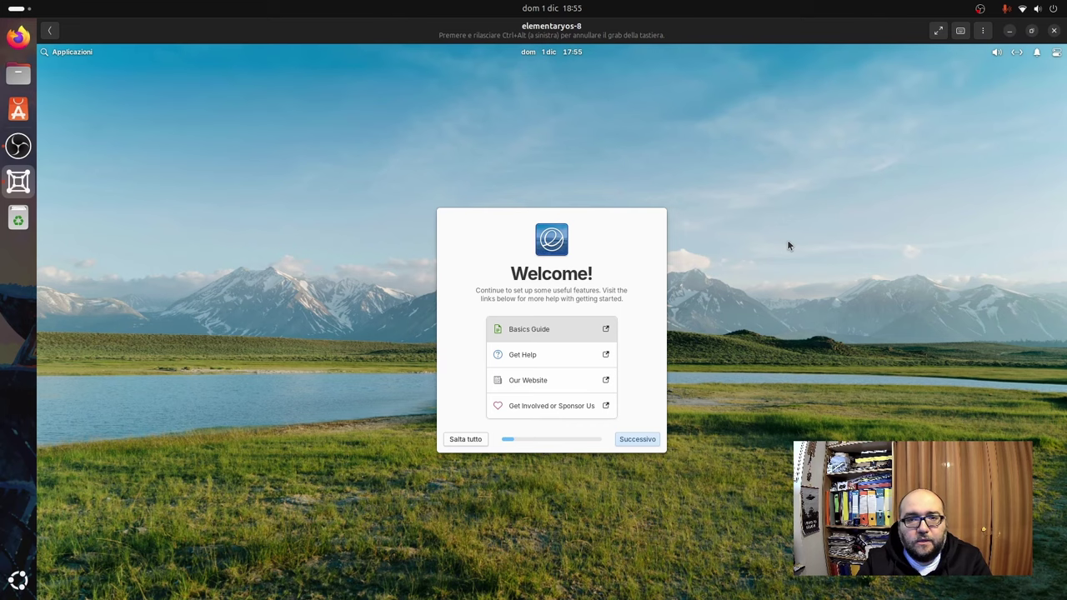
Make the Boxes VM fullscreen and advance past the Welcome page
click(936, 33)
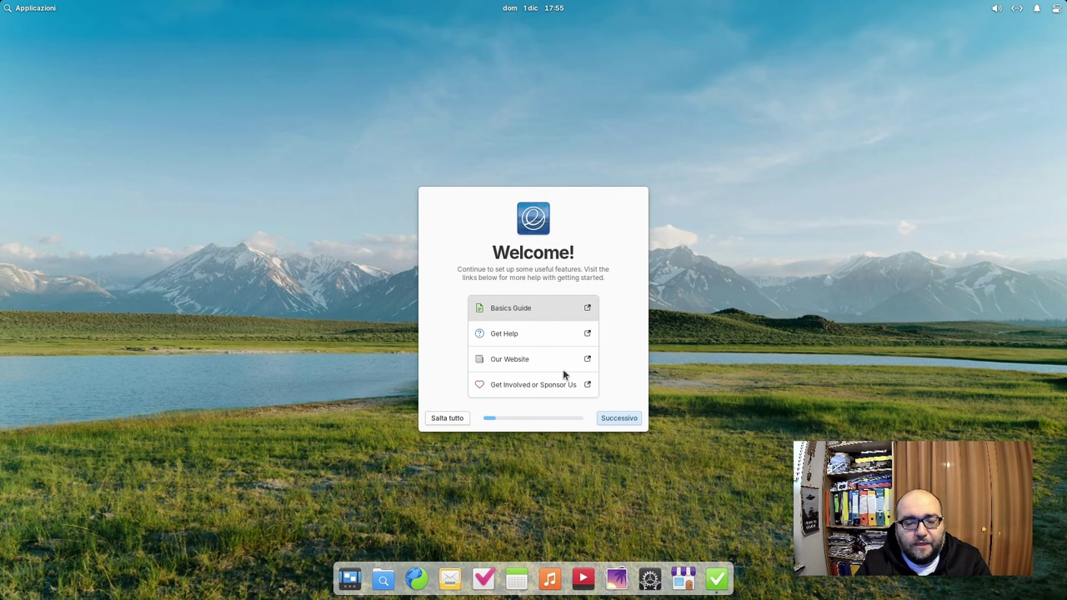
click(628, 421)
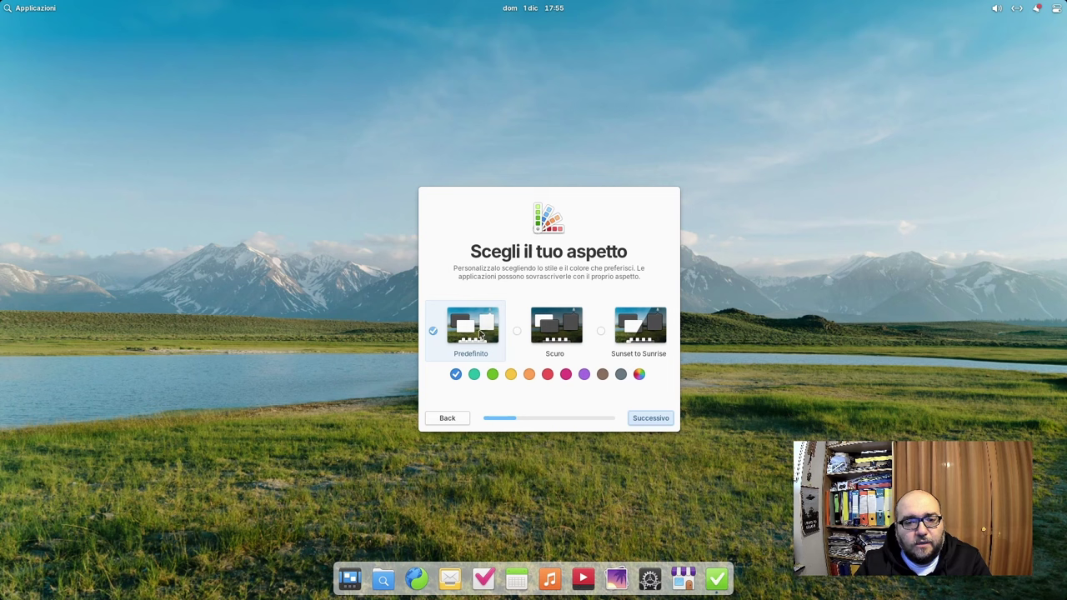
Preview the Scuro and Sunset to Sunrise styles and teal, green, orange and red accents
click(539, 335)
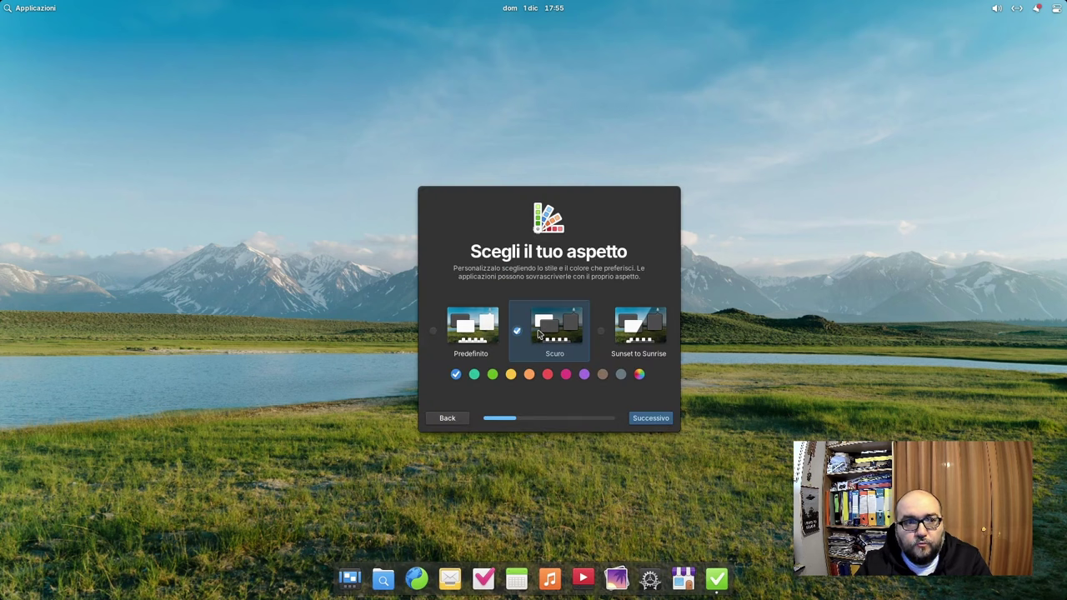
click(639, 337)
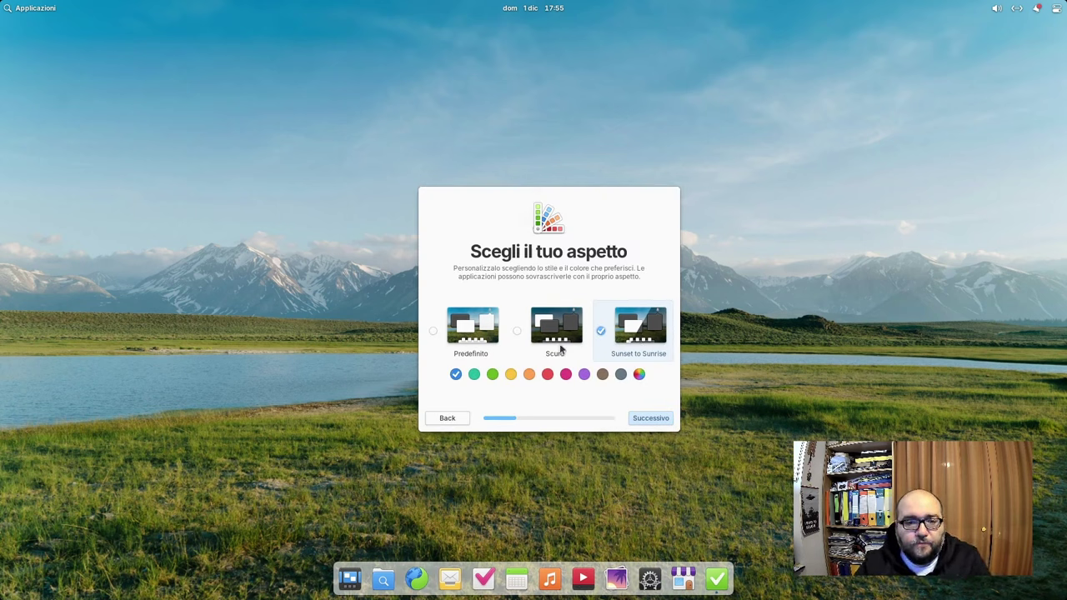
click(463, 337)
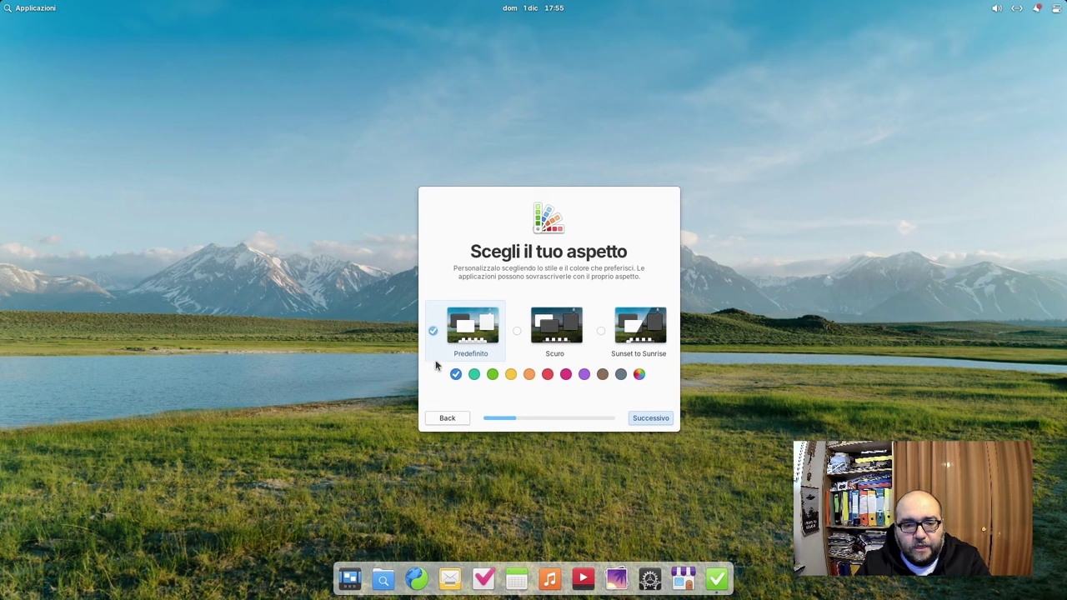
click(474, 375)
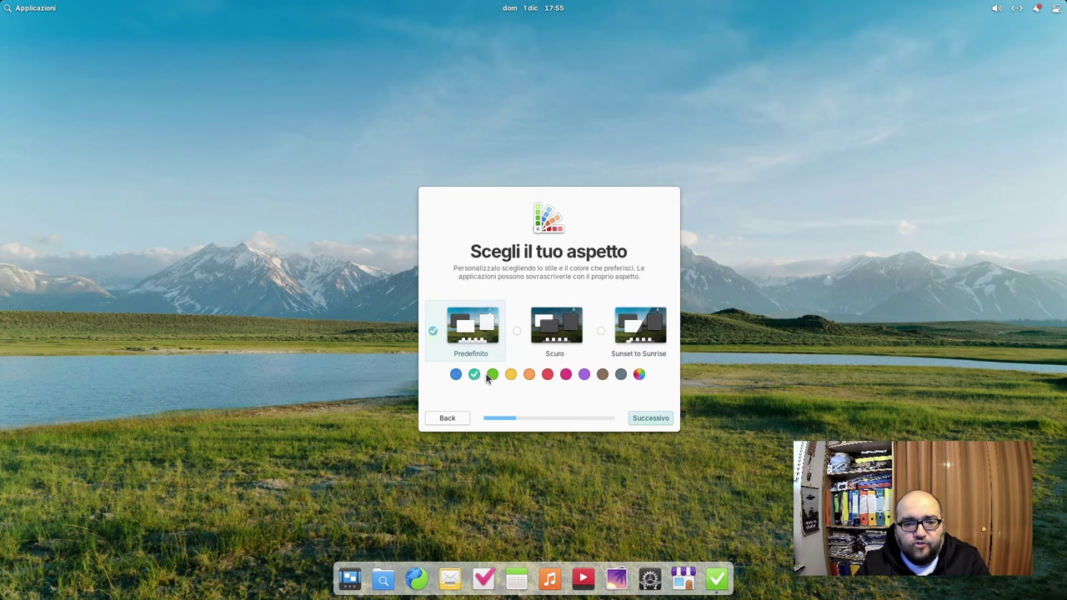
click(493, 375)
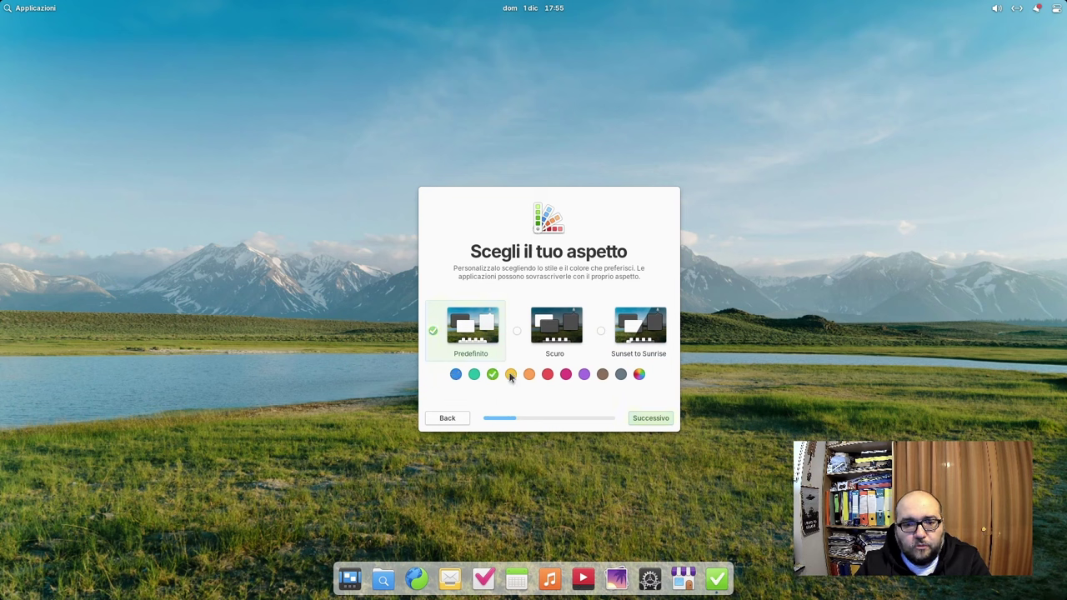
click(531, 375)
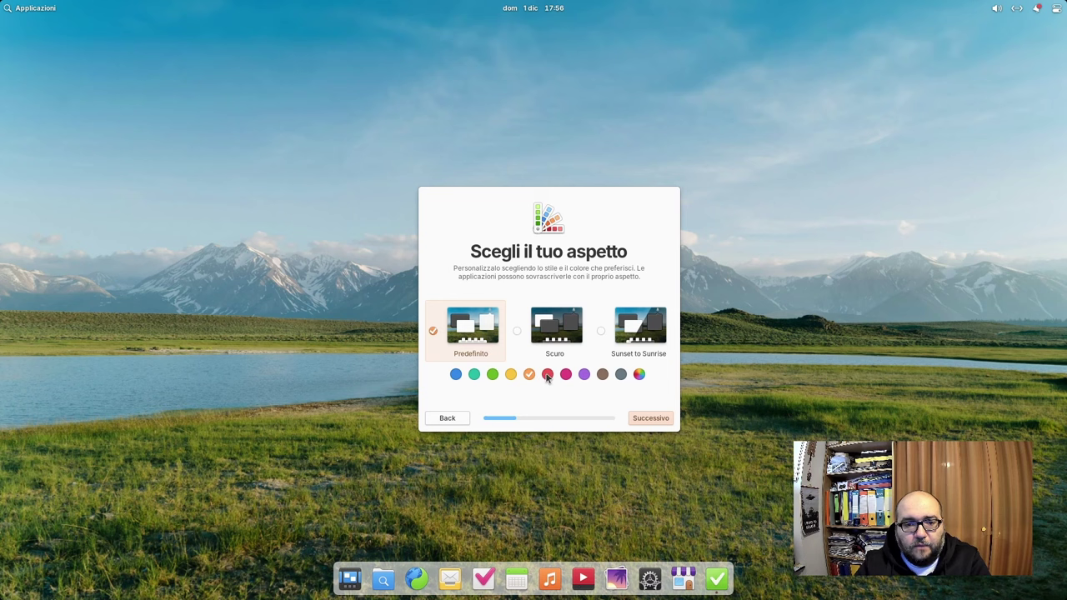
click(547, 375)
Open and close Files, then restore the blue accent and continue to Night Light
click(383, 580)
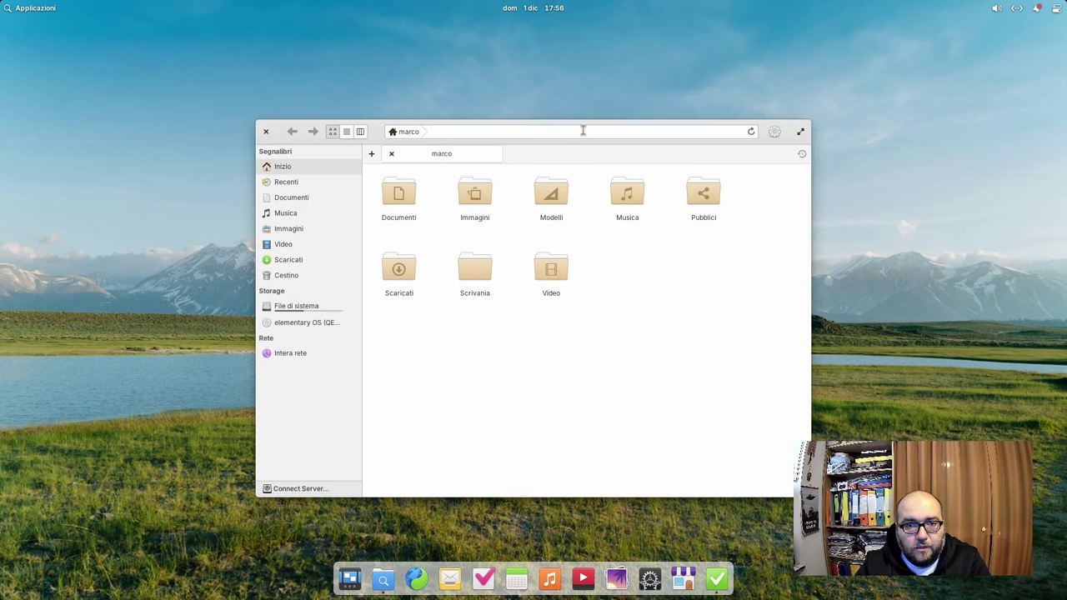
click(267, 131)
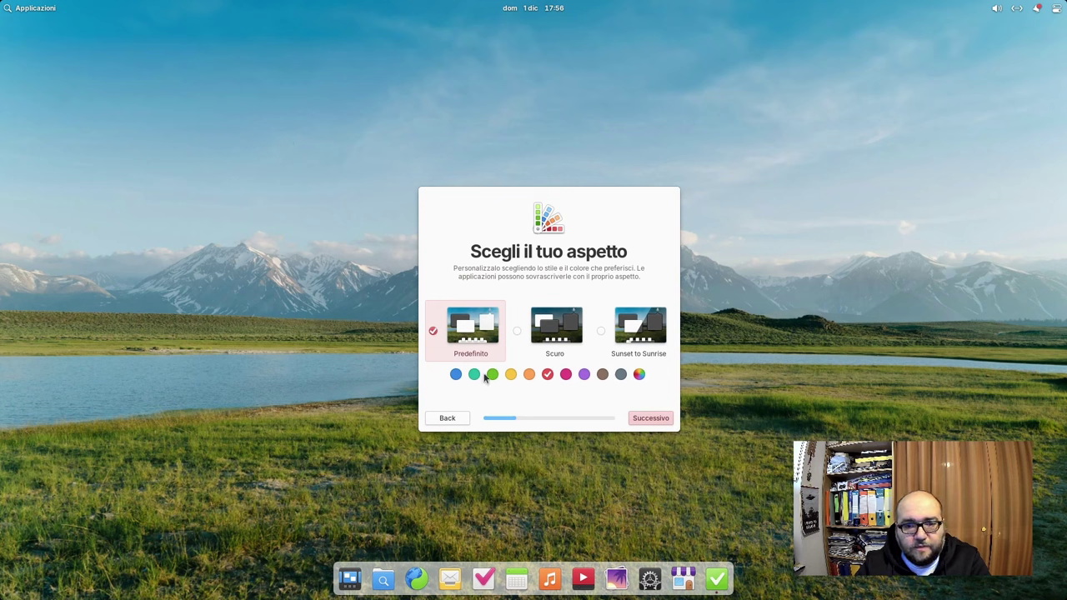
click(456, 375)
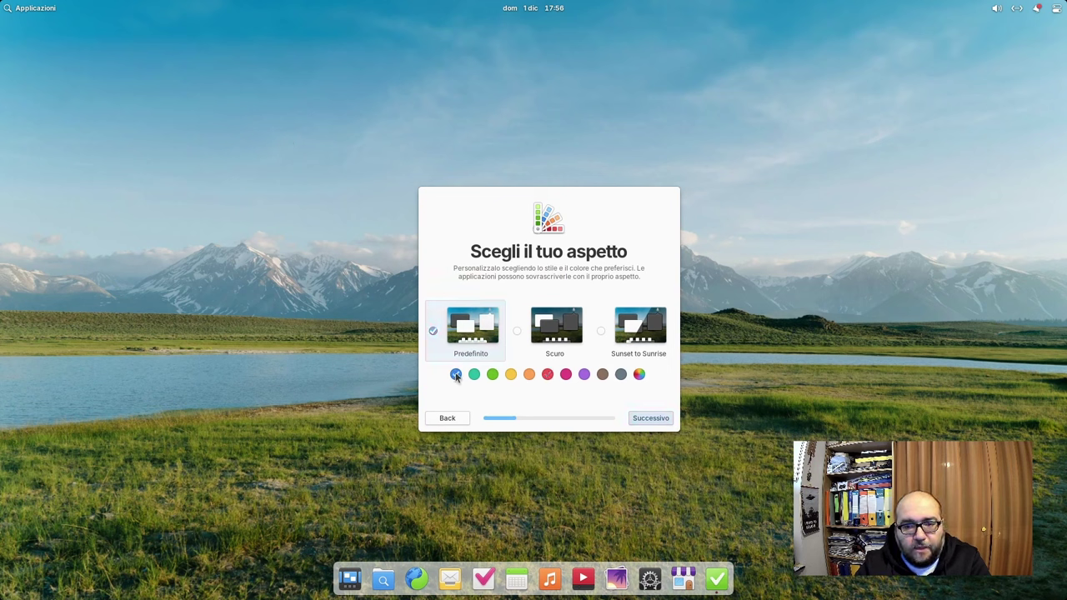
click(651, 419)
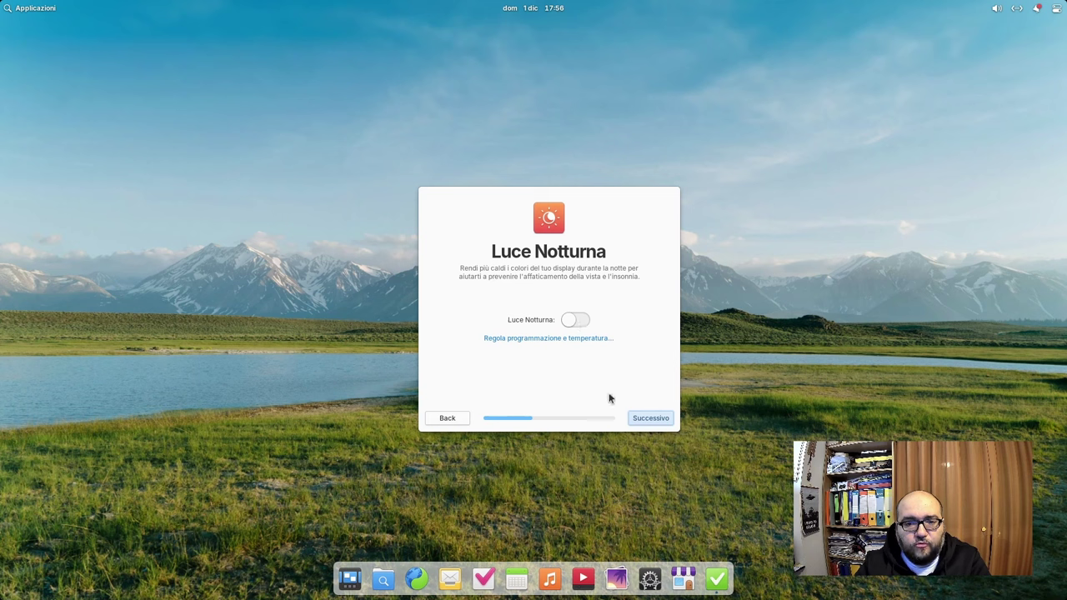
View and close the Night Light schedule settings, leaving Night Light off, and continue
click(585, 341)
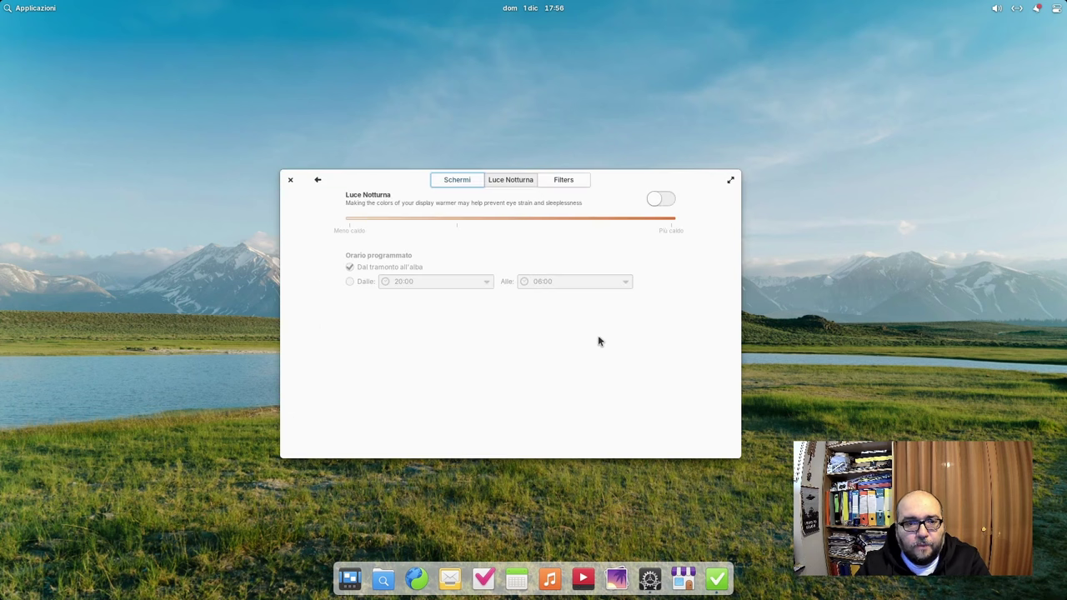
click(290, 181)
click(651, 421)
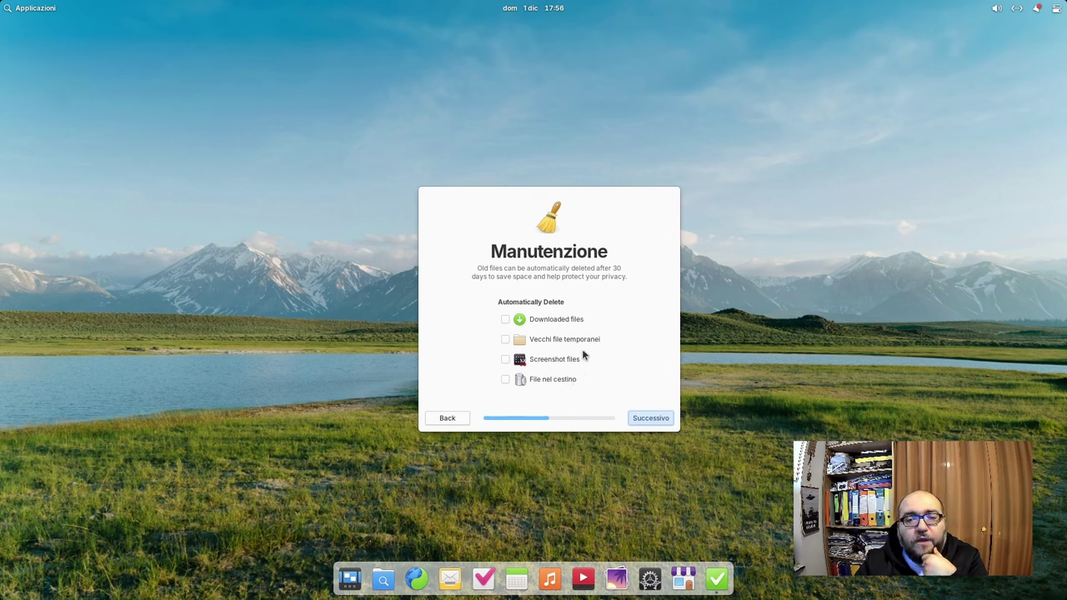
Enable auto-deletion for trashed files and screenshots only, leaving downloads unchecked, and continue
click(558, 327)
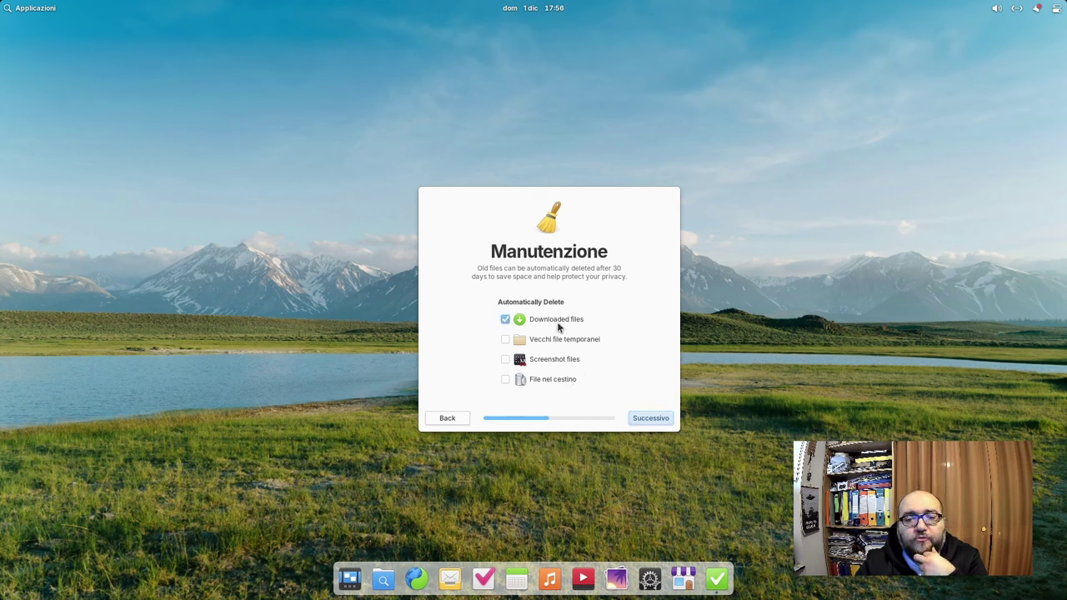
click(558, 327)
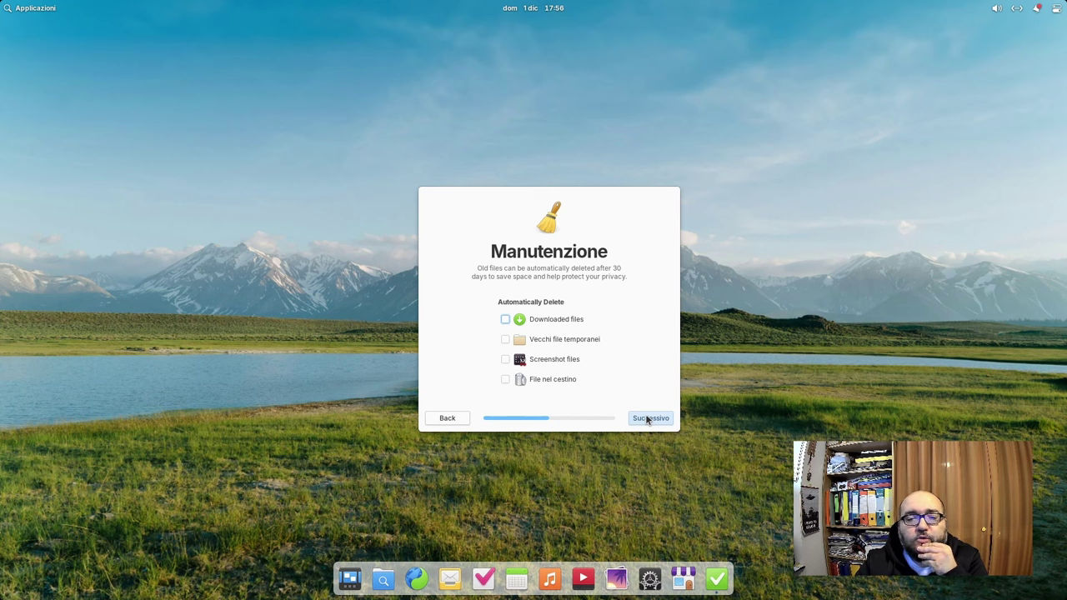
click(557, 380)
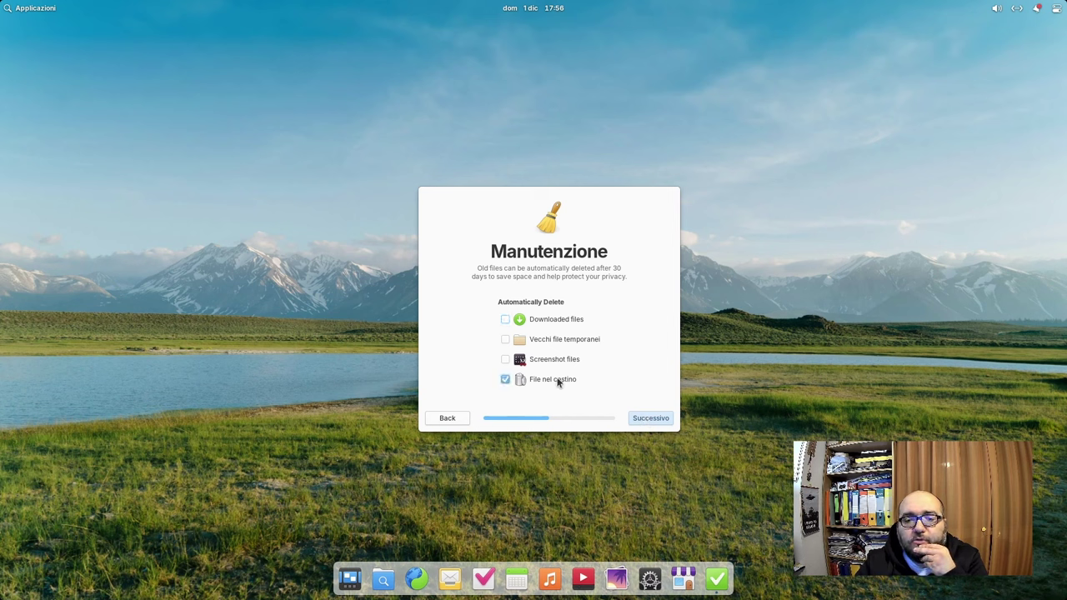
click(561, 367)
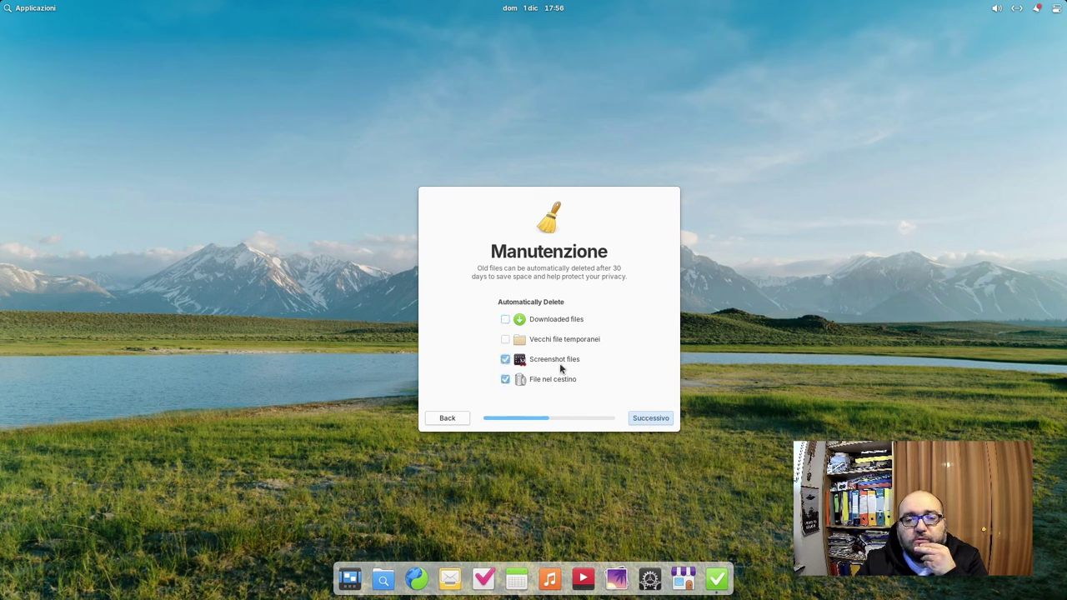
click(652, 420)
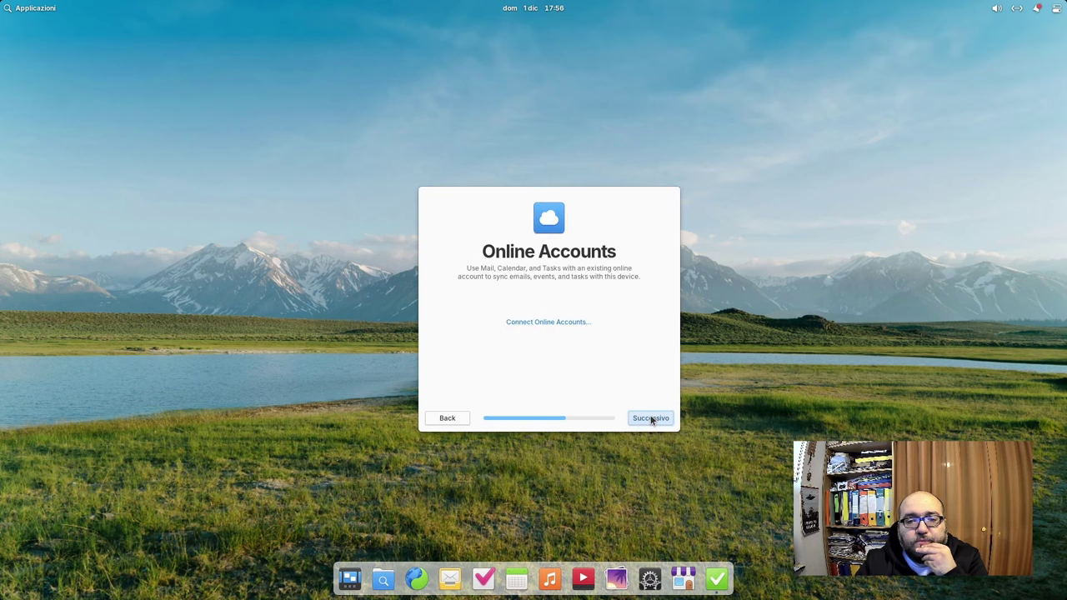
Browse the Online Accounts add-account options without adding one, then continue to Ottieni delle applicazioni
click(564, 327)
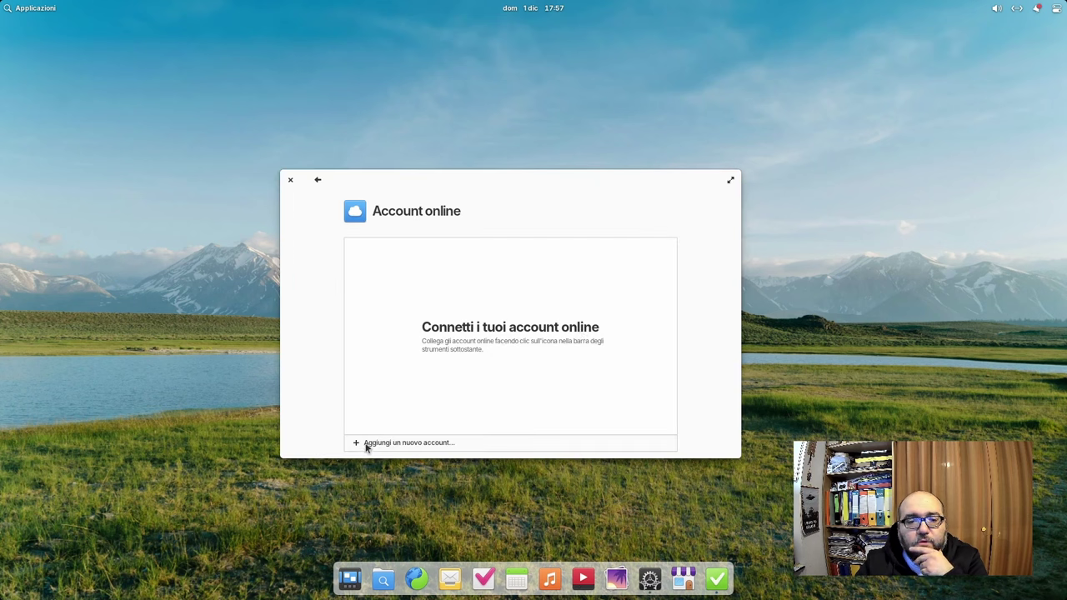
click(366, 444)
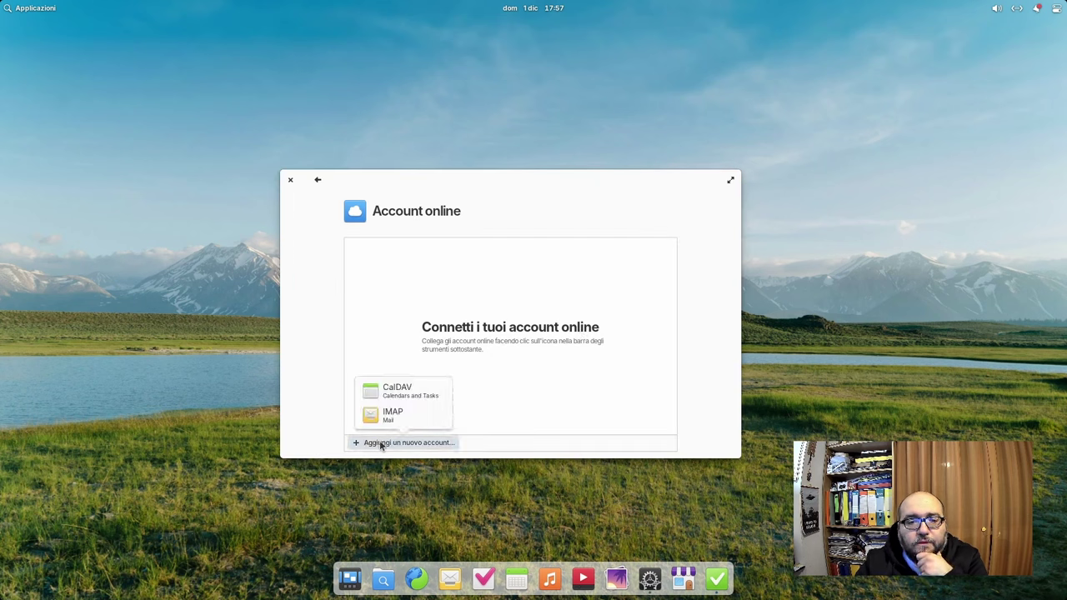
click(287, 184)
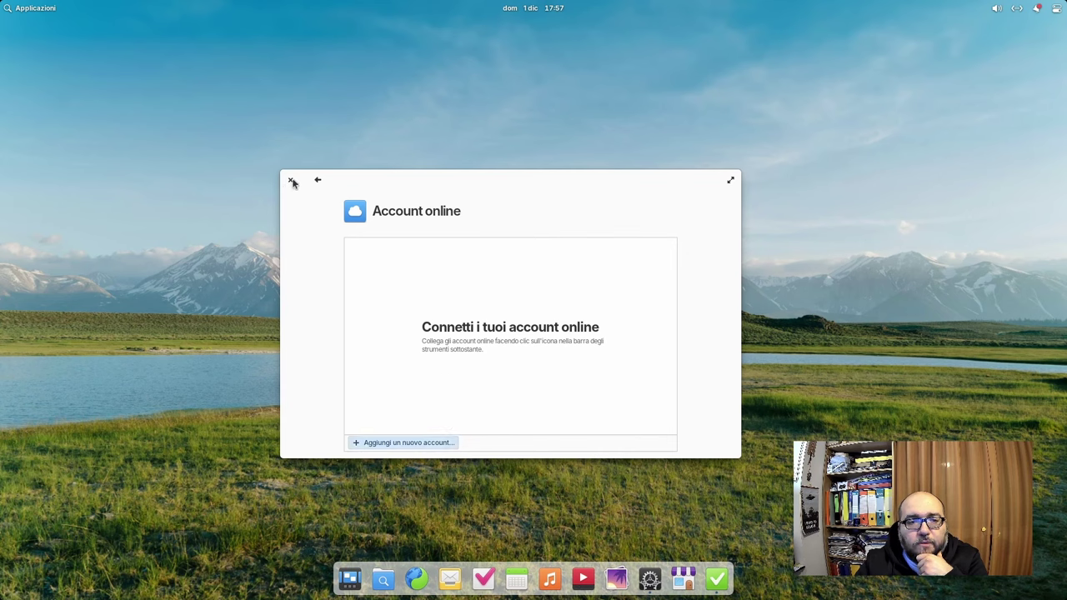
click(292, 181)
click(650, 418)
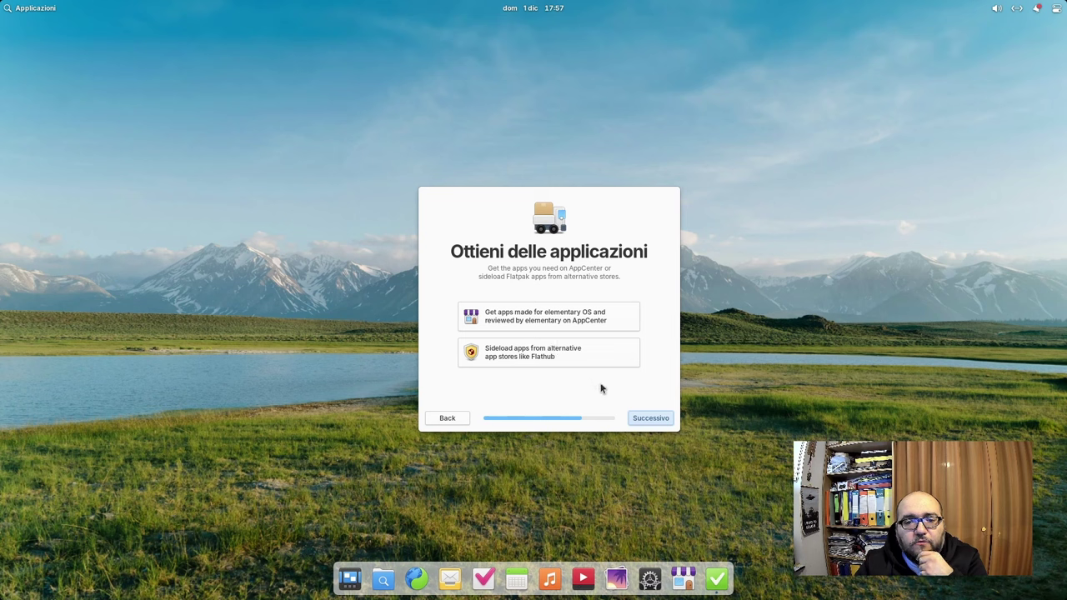
Enable Operating System automatic updates alongside apps and advance to Pronto per cominciare
click(641, 421)
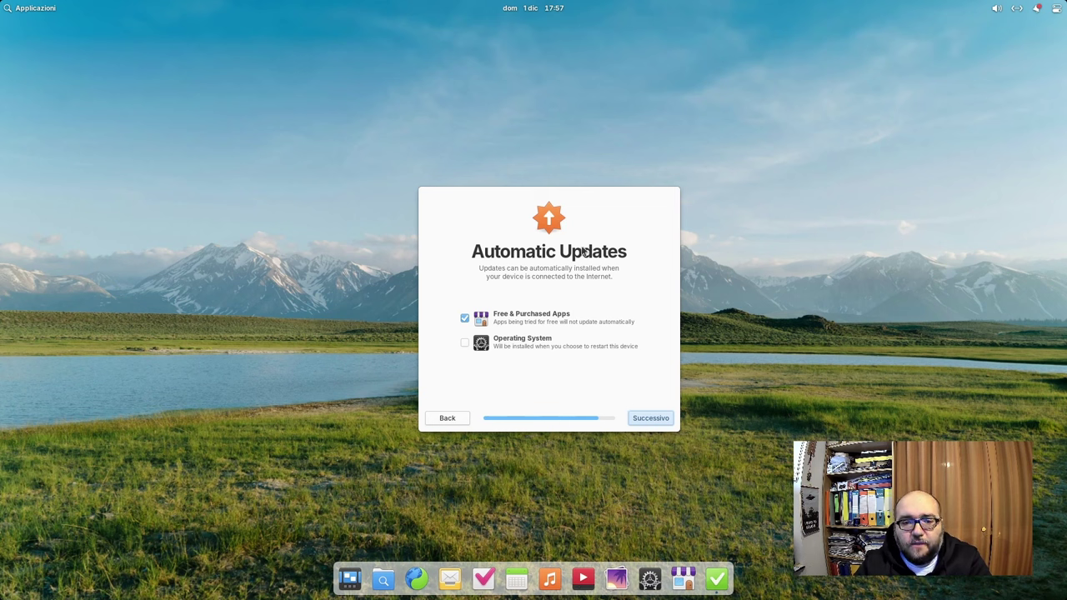
click(540, 347)
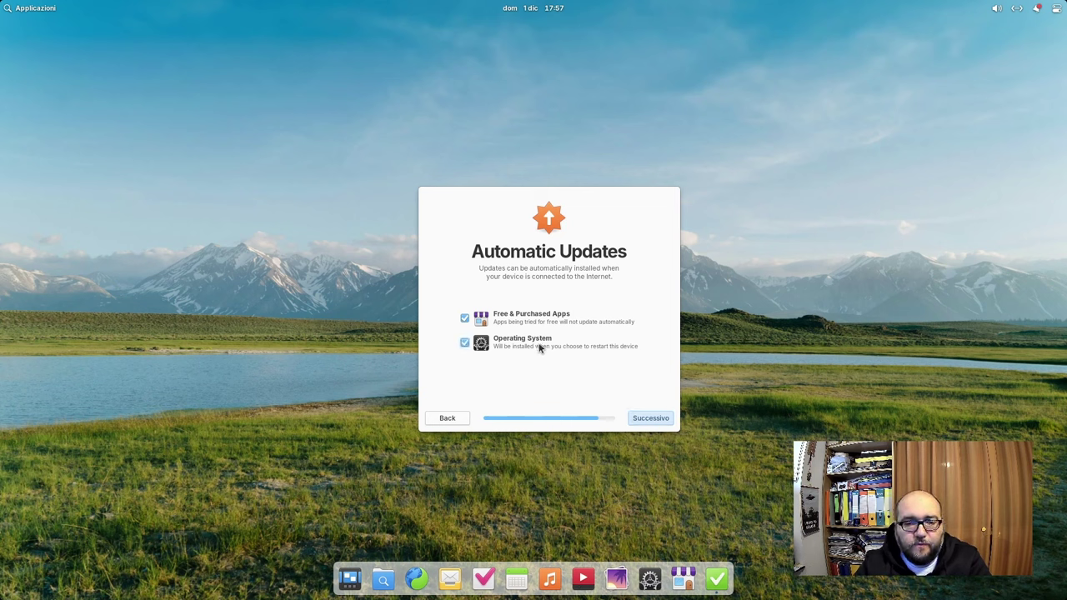
click(642, 421)
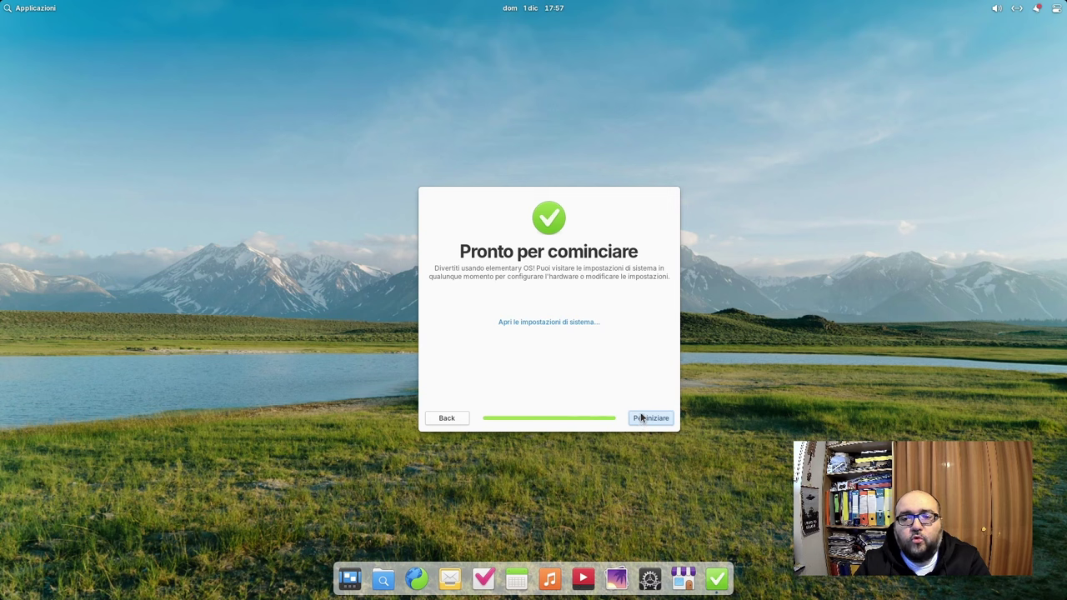
Finish onboarding with Iniziare and open the Applicazioni launcher grid
click(644, 420)
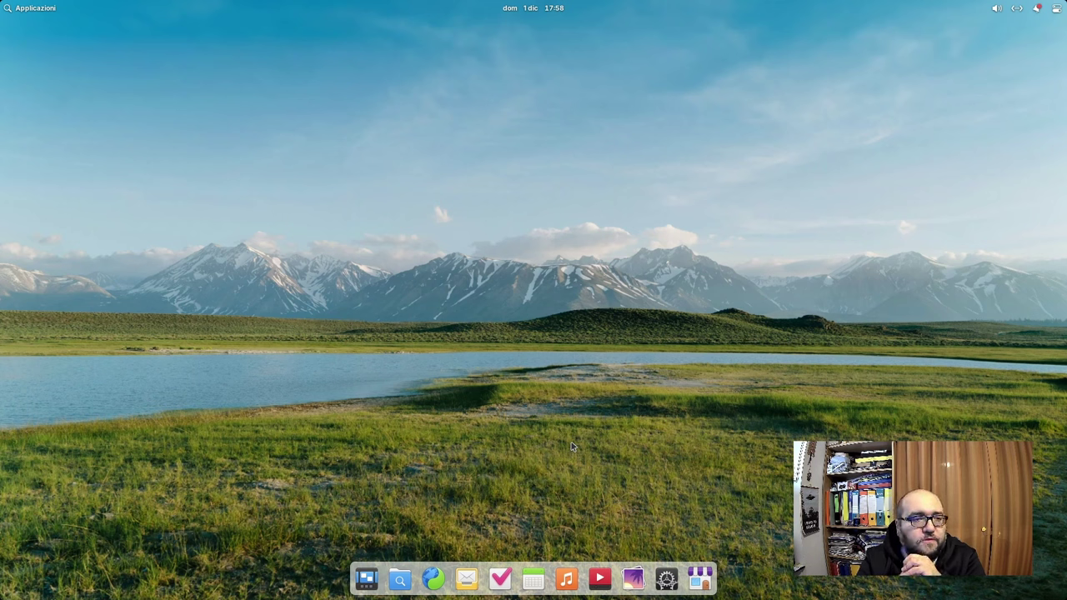
click(18, 7)
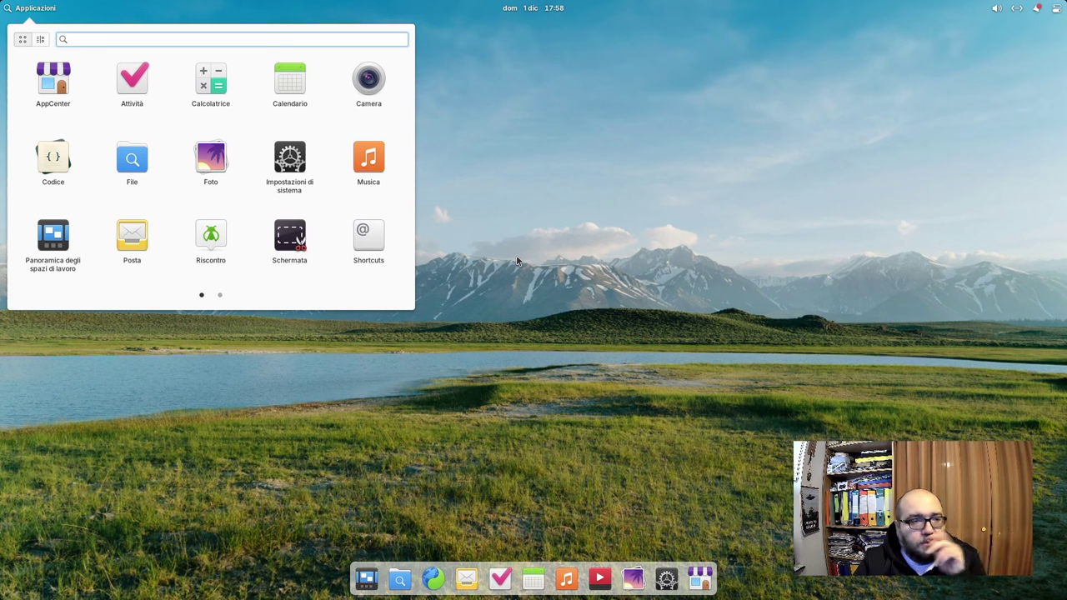
Browse the Accessories, Graphics, Internet, Office, Programming, Sound & Video and System Tools categories, then return to grid
click(40, 43)
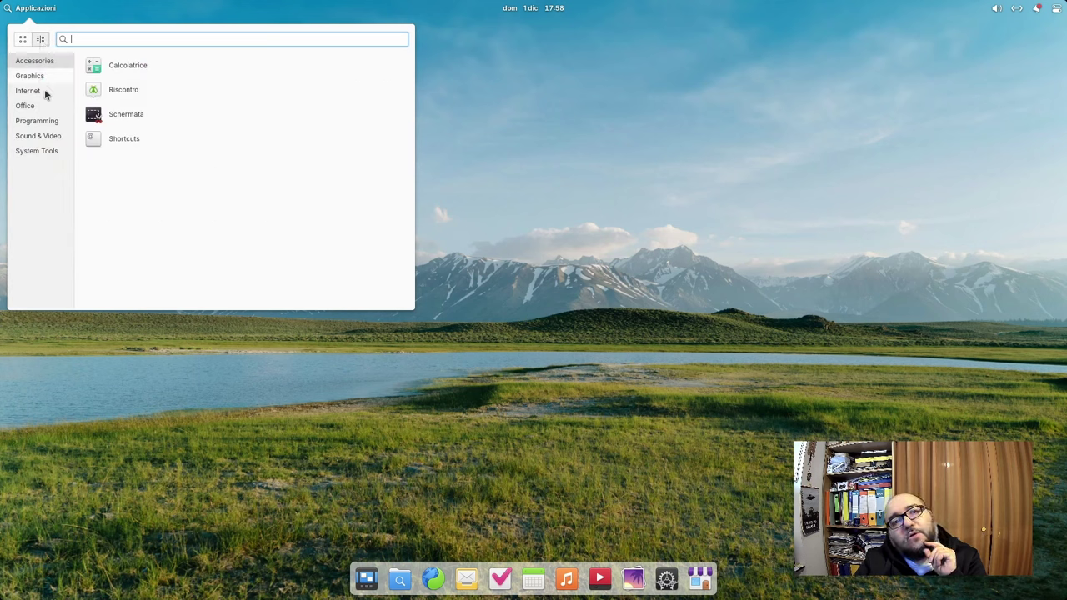
click(41, 76)
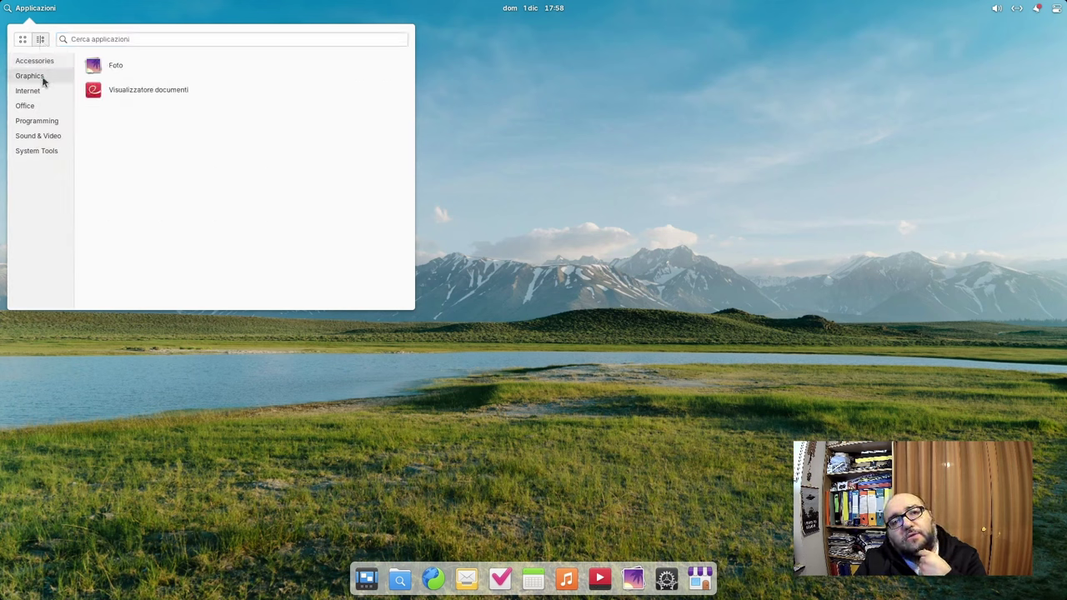
click(36, 91)
click(39, 107)
click(41, 120)
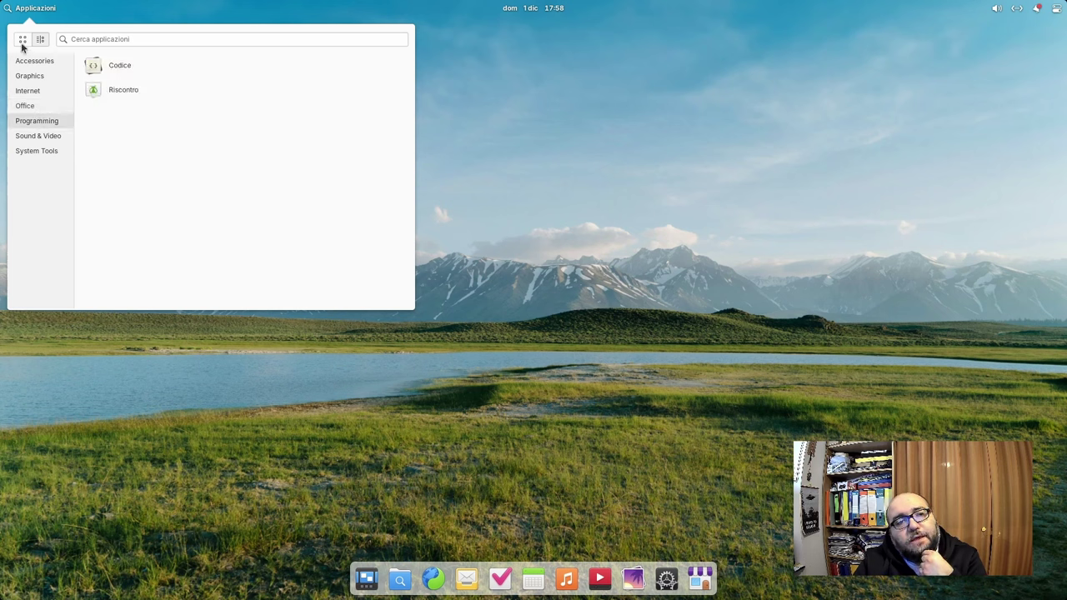
click(37, 140)
click(39, 152)
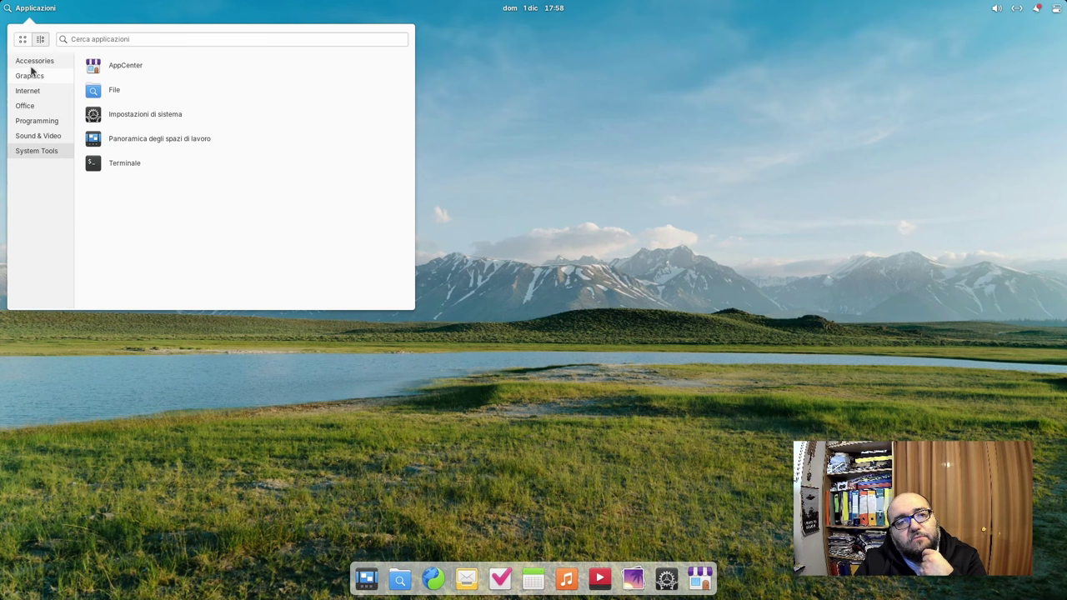
click(31, 73)
click(32, 64)
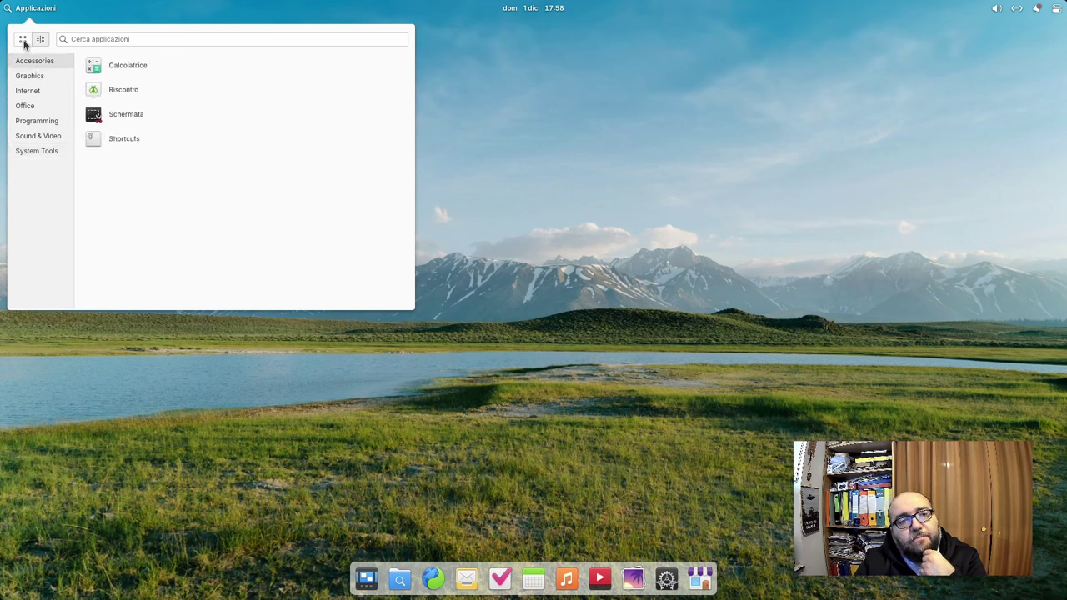
click(24, 78)
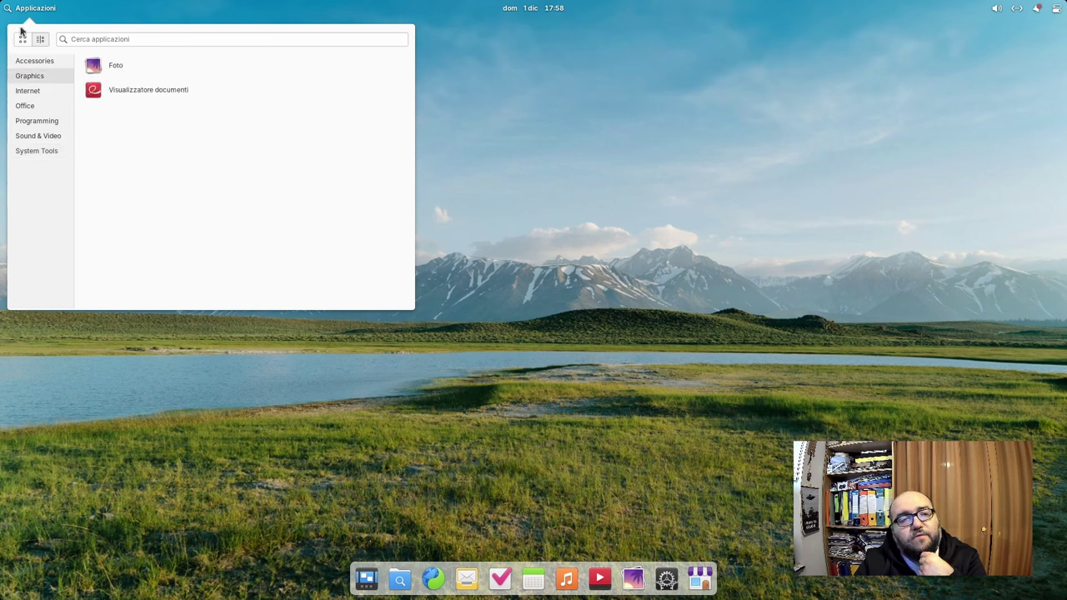
click(24, 40)
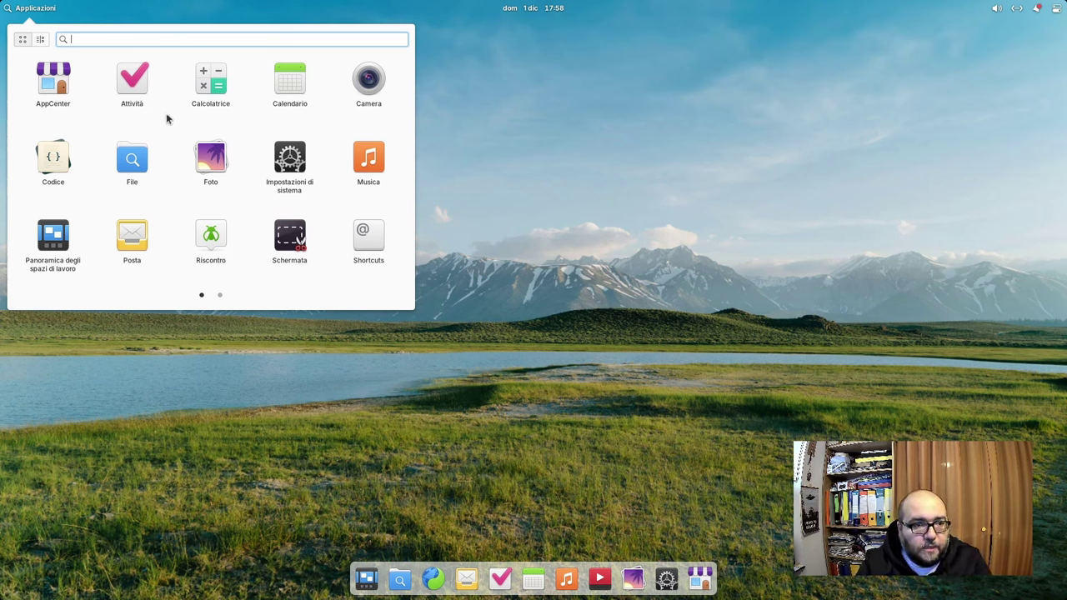
Search apps for 'fil', clear the search, and close the launcher
text(fil)
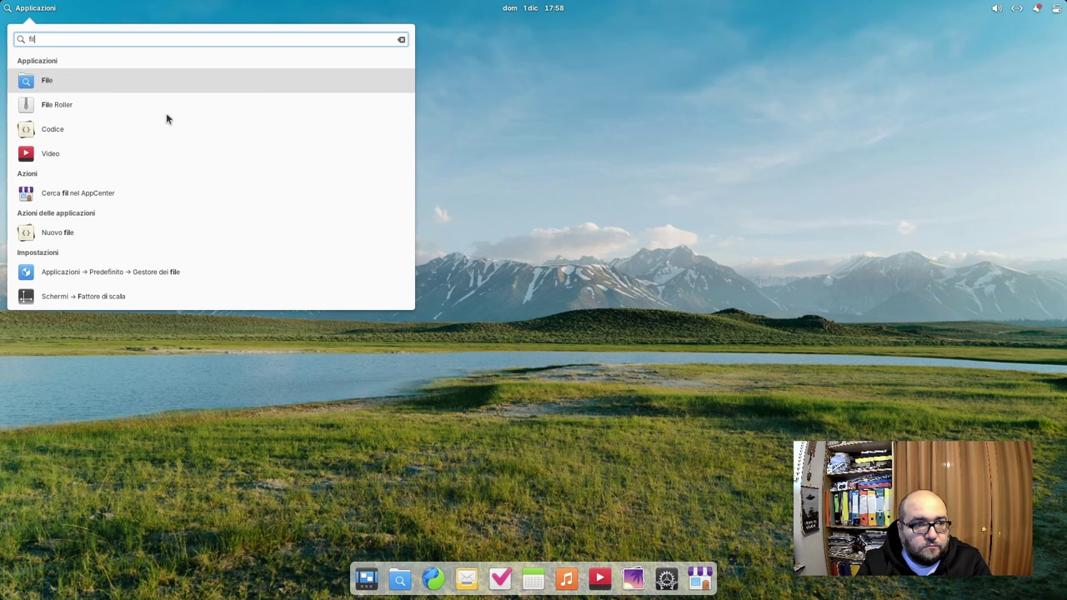
key(BackSpace)
key(BackSpace)
key(BackSpace)
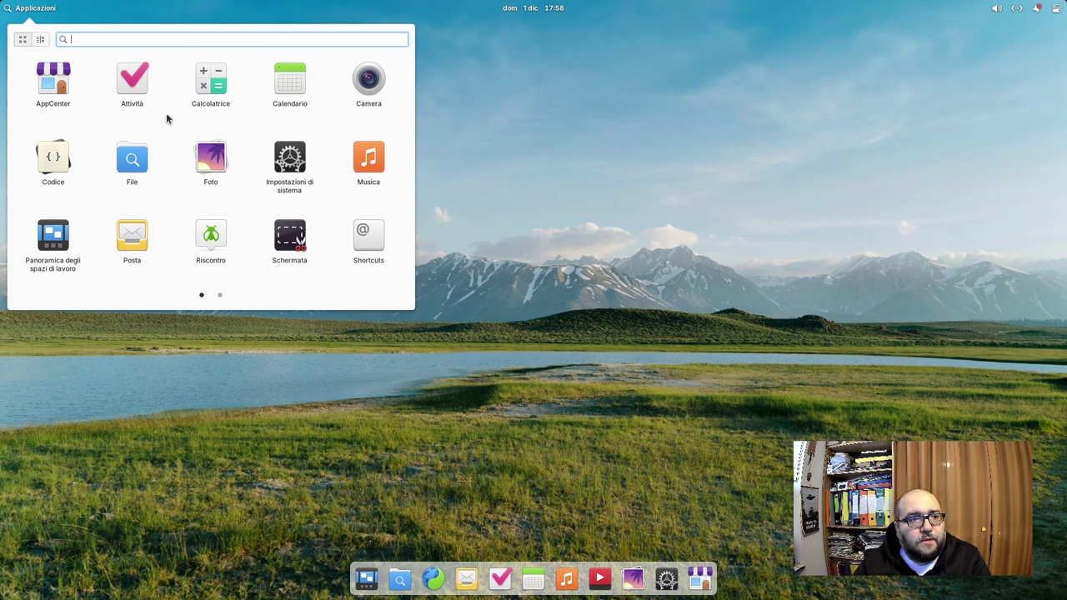
click(19, 5)
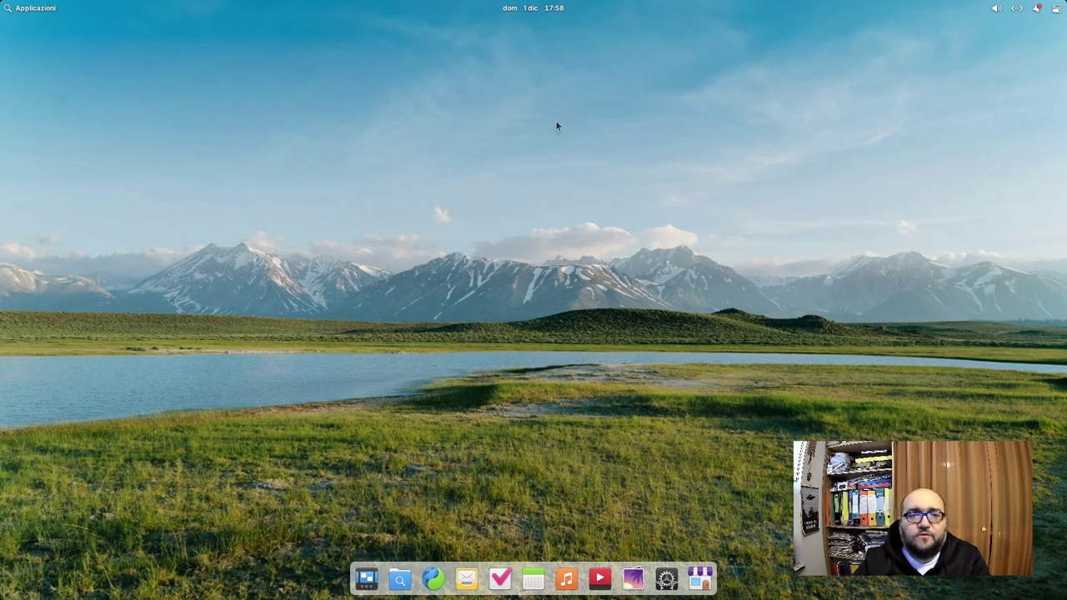
Look at the current month's calendar and the sound controls from the top panel
click(525, 8)
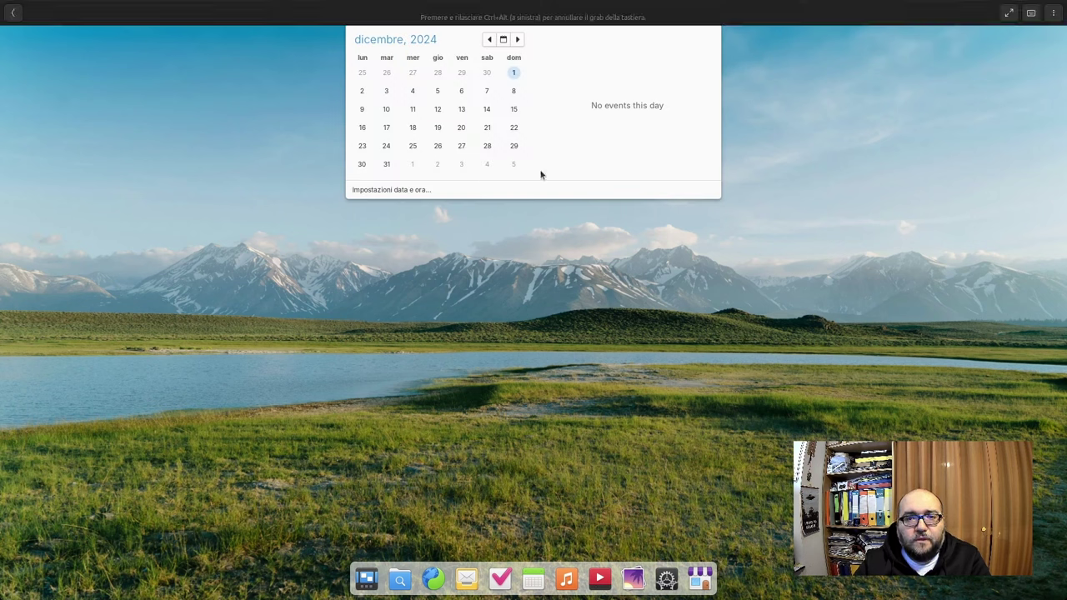
click(660, 263)
click(556, 8)
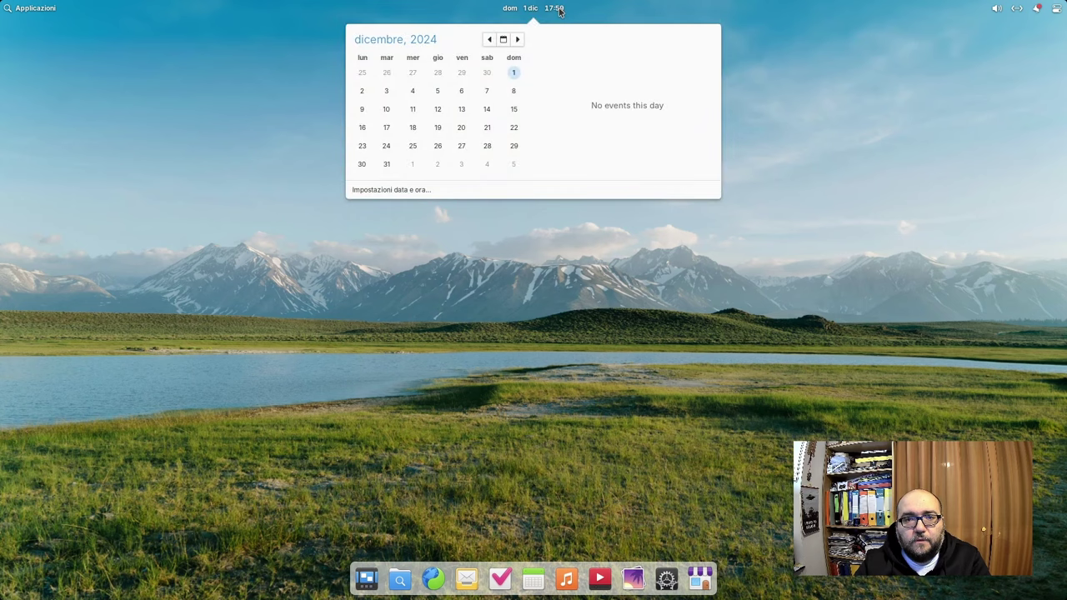
click(560, 10)
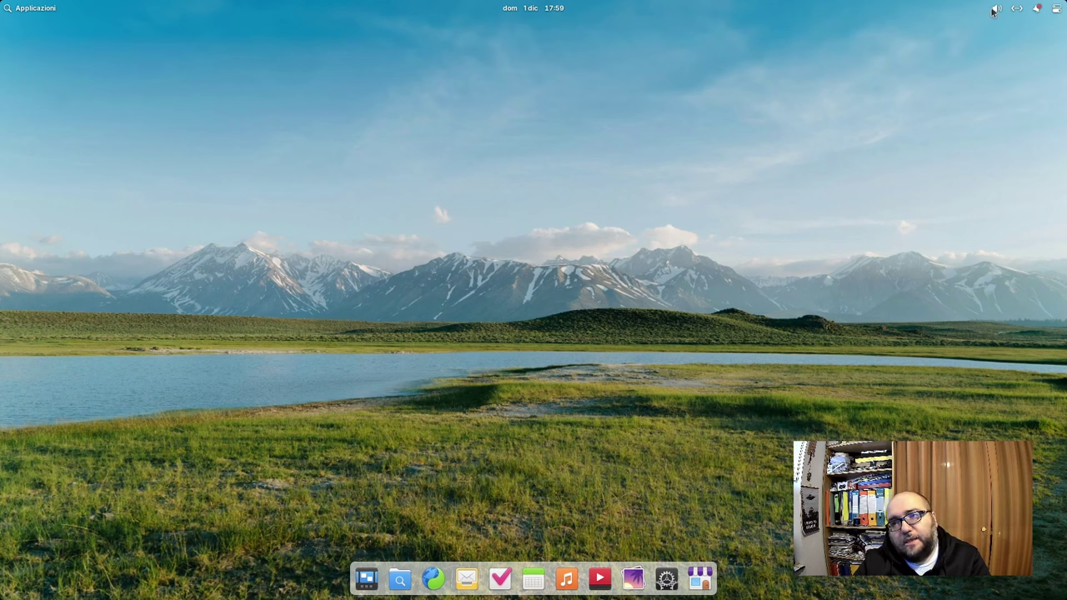
click(994, 9)
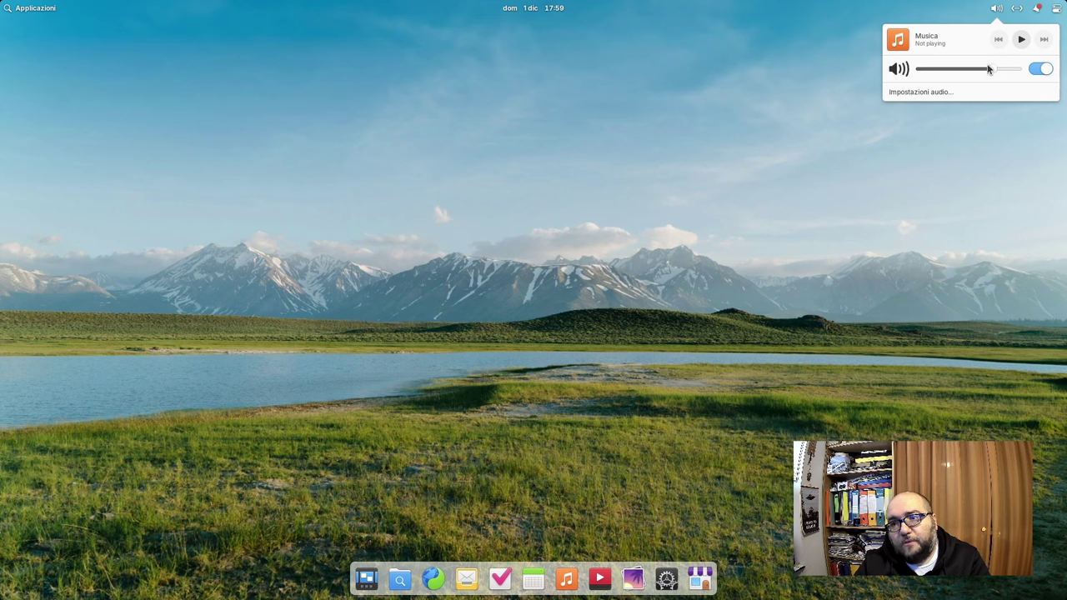
scroll(997, 9, down, 1)
scroll(997, 9, up, 2)
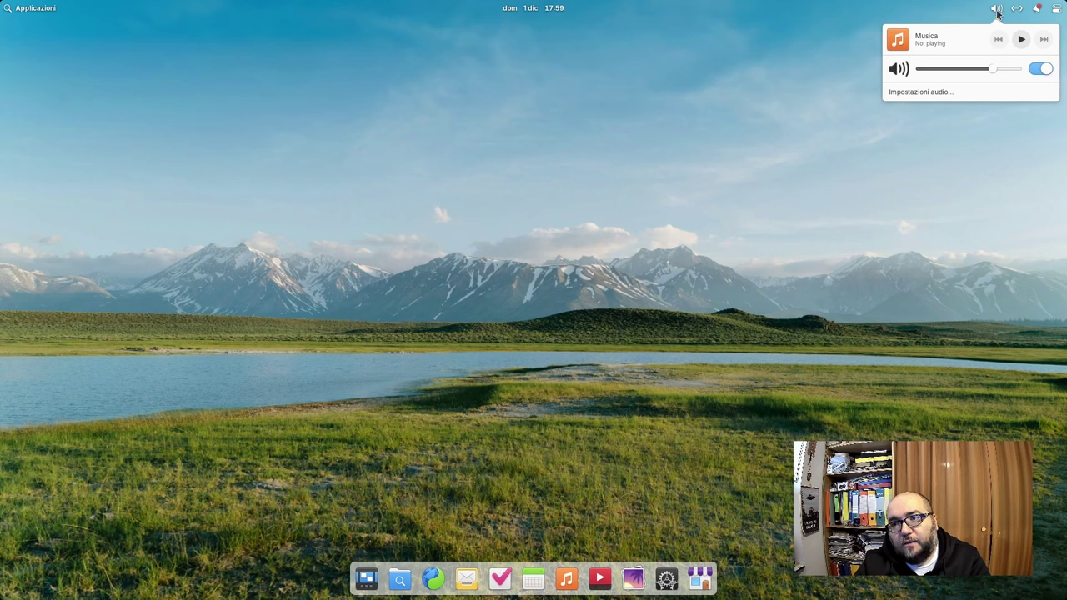
click(996, 10)
scroll(996, 10, up, 1)
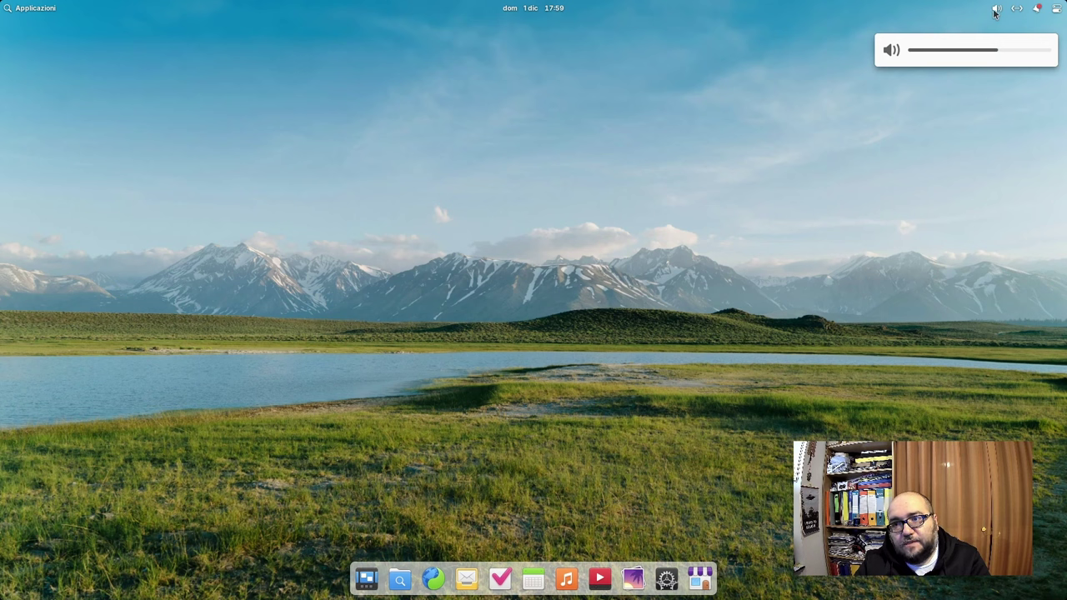
Toggle Non Disturbare on and off, clear the pending notification, and view Notification Settings
click(1018, 9)
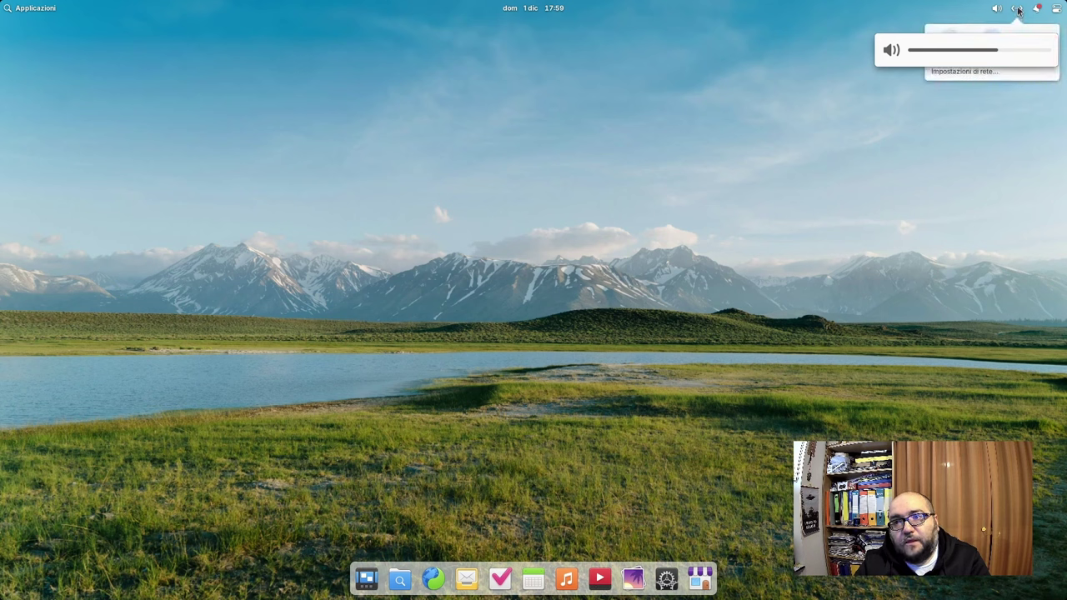
click(1034, 7)
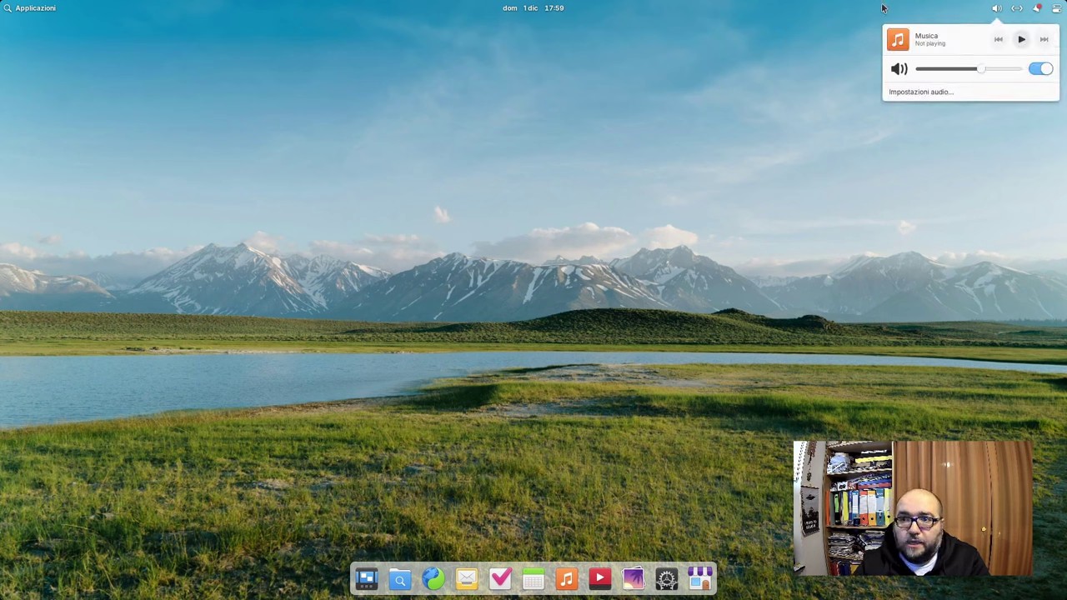
mouse_move(1018, 10)
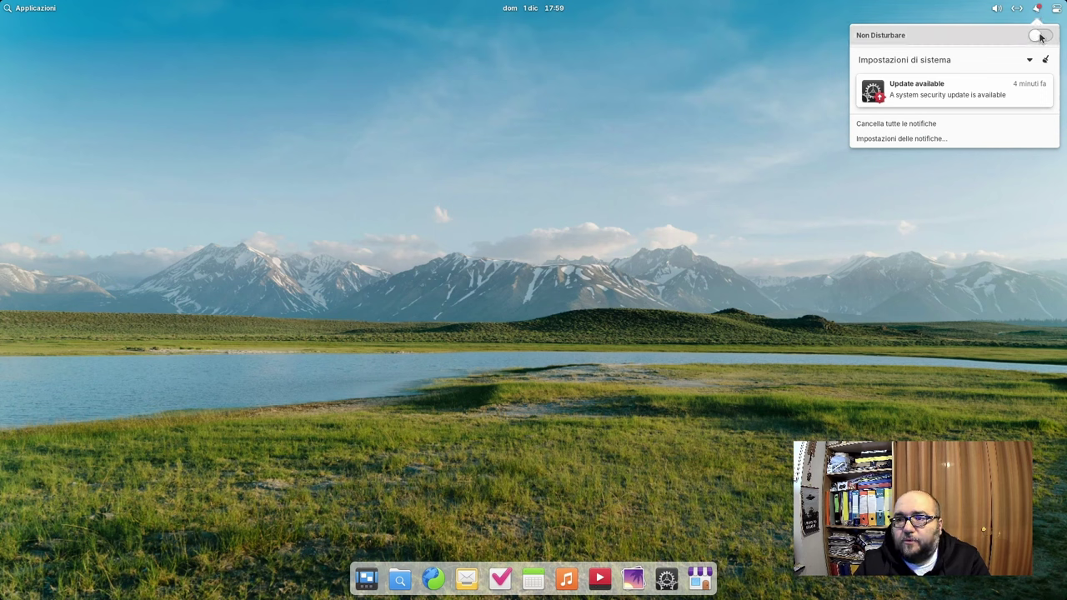
click(1040, 35)
click(1040, 35)
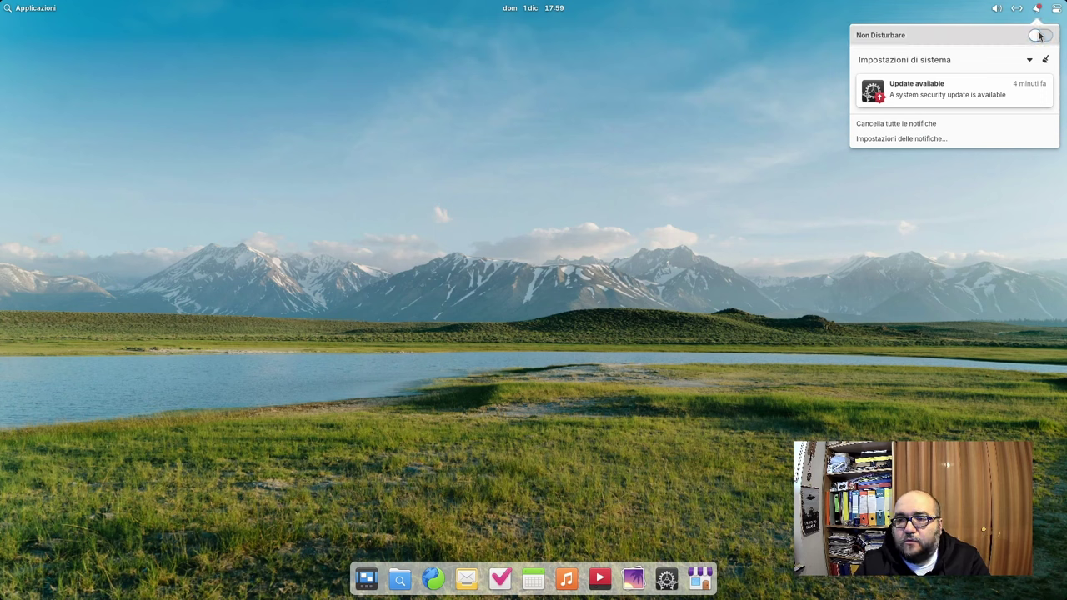
click(1046, 60)
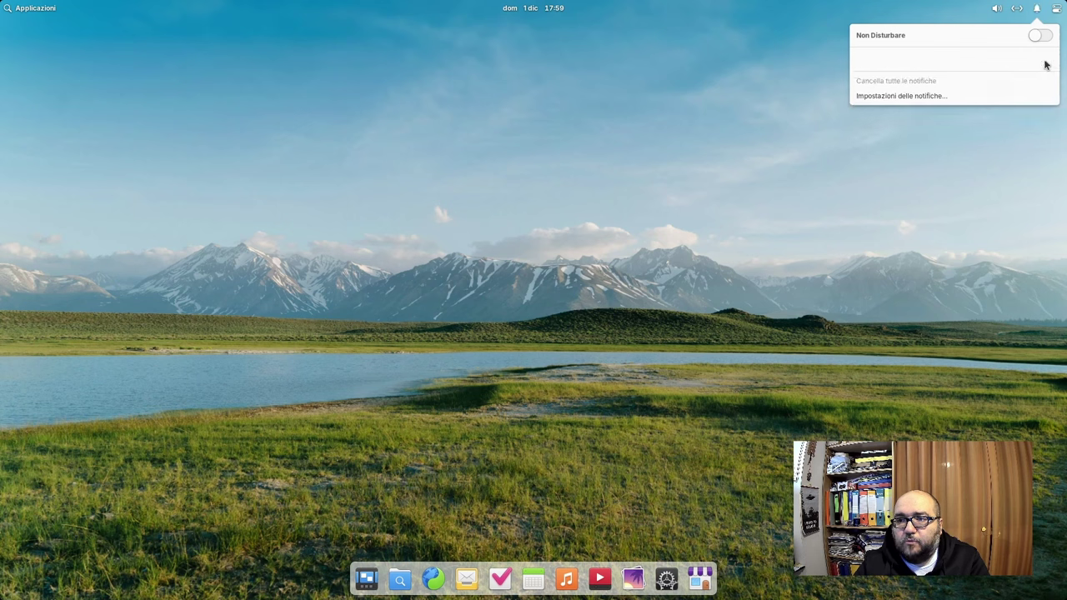
click(1015, 119)
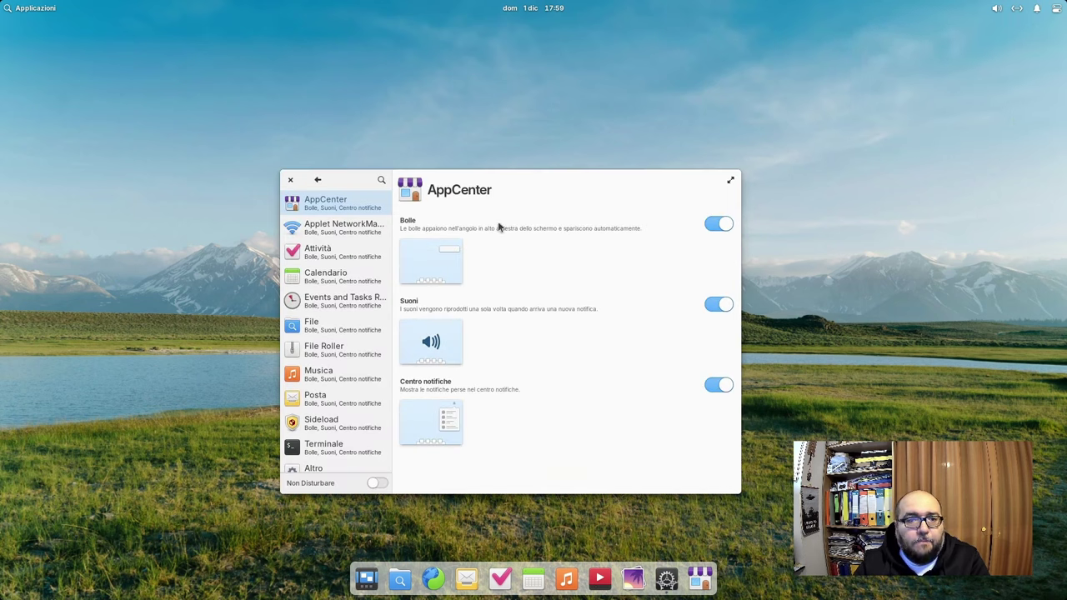
click(292, 182)
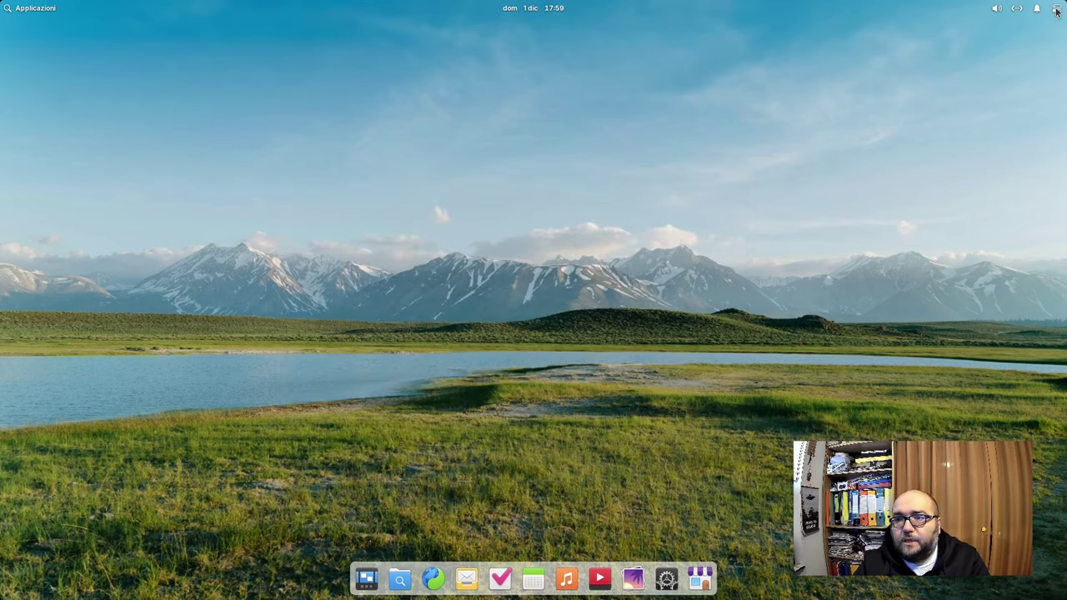
click(1054, 10)
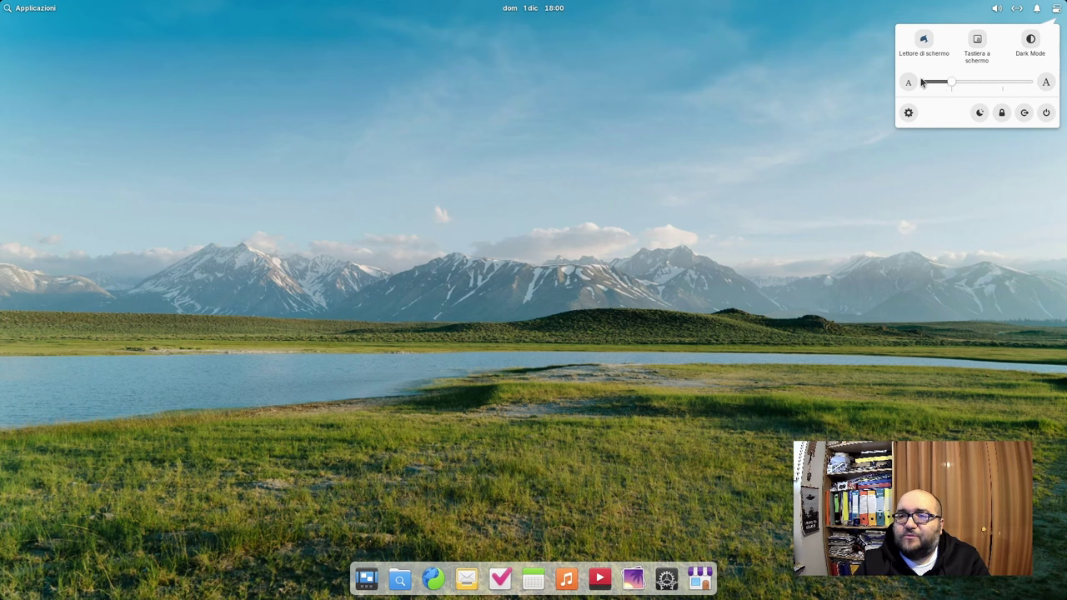
drag(951, 82, 1003, 84)
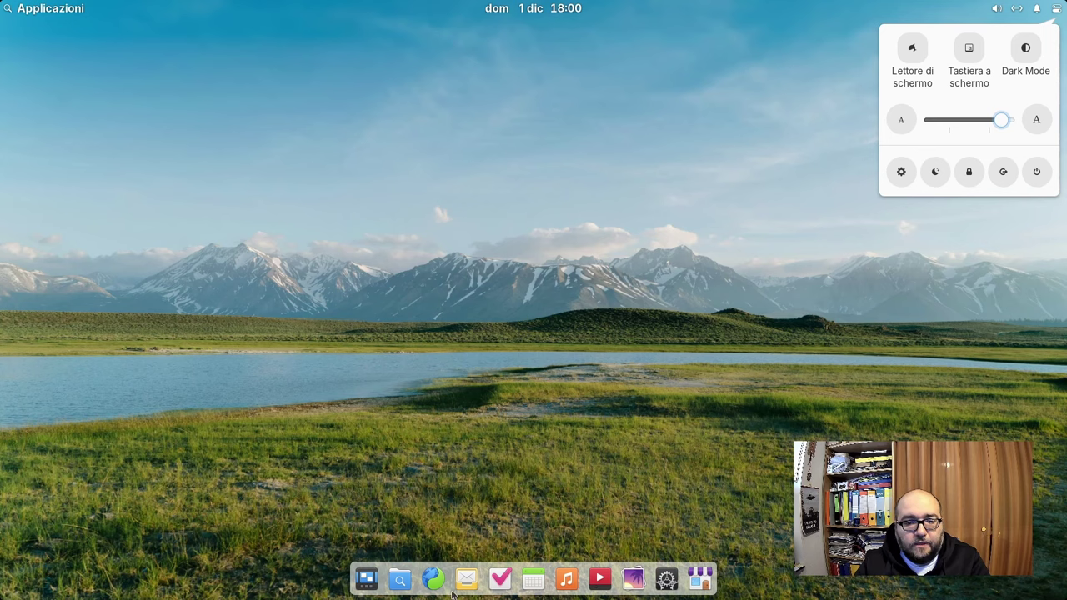
click(399, 579)
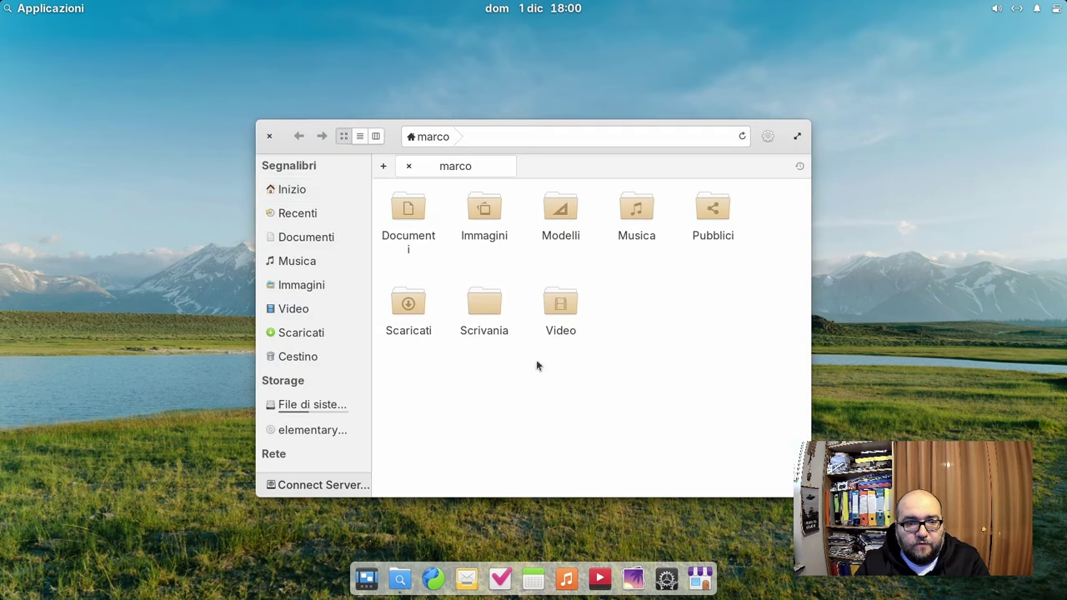
click(270, 136)
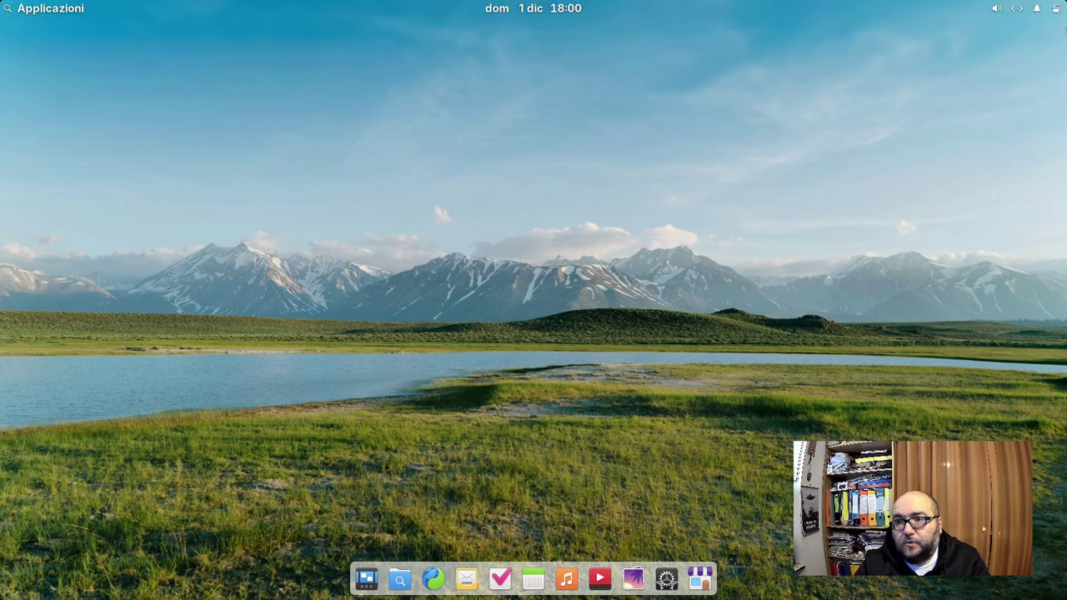
click(1037, 9)
click(1056, 9)
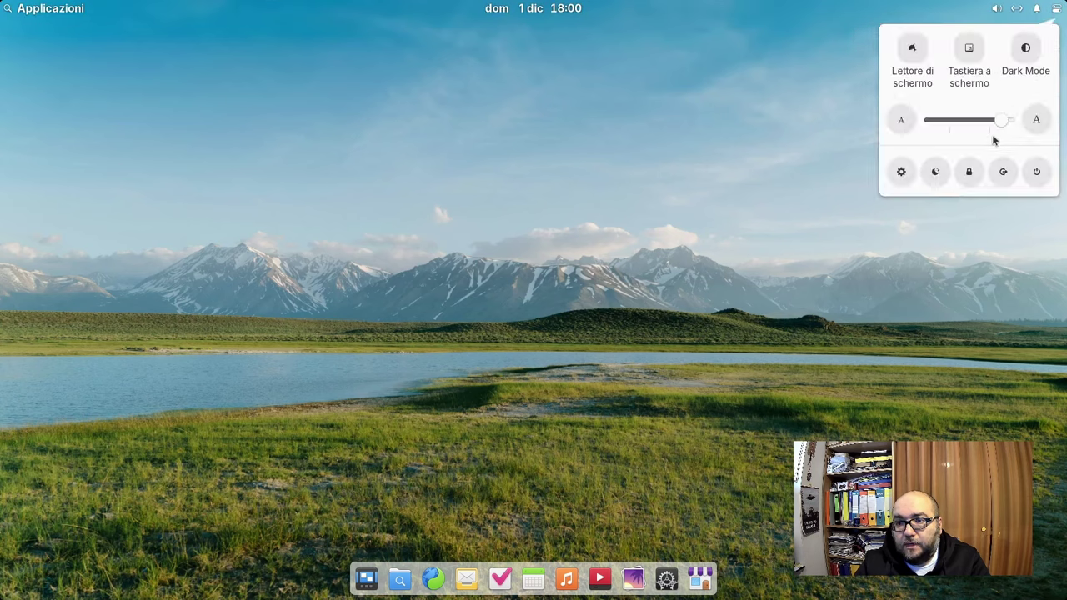
click(948, 125)
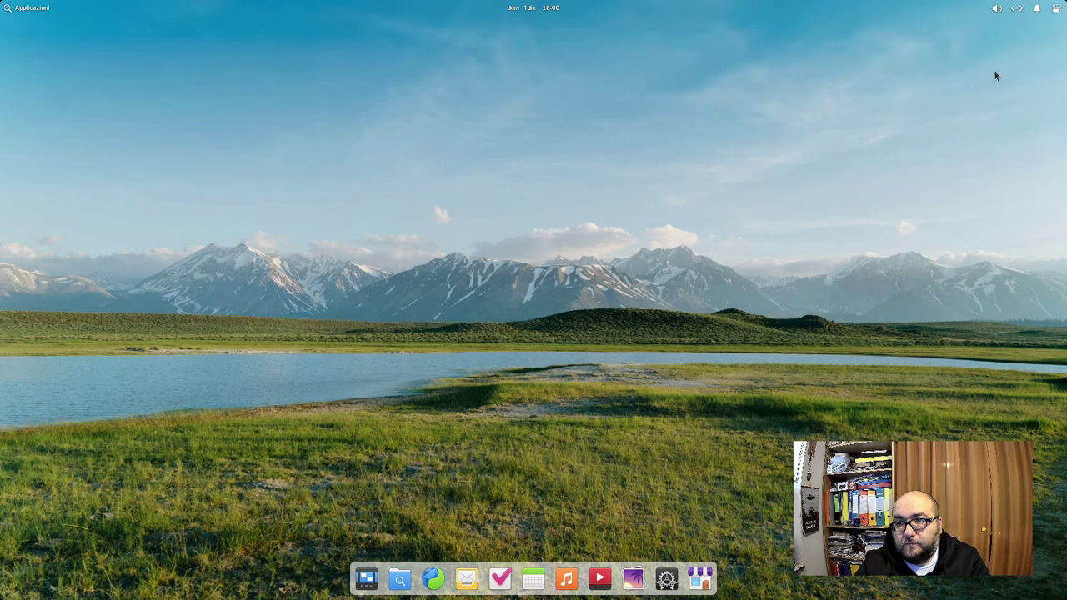
click(1056, 8)
mouse_move(949, 68)
mouse_down()
mouse_move(969, 74)
mouse_move(944, 81)
mouse_move(961, 80)
mouse_up()
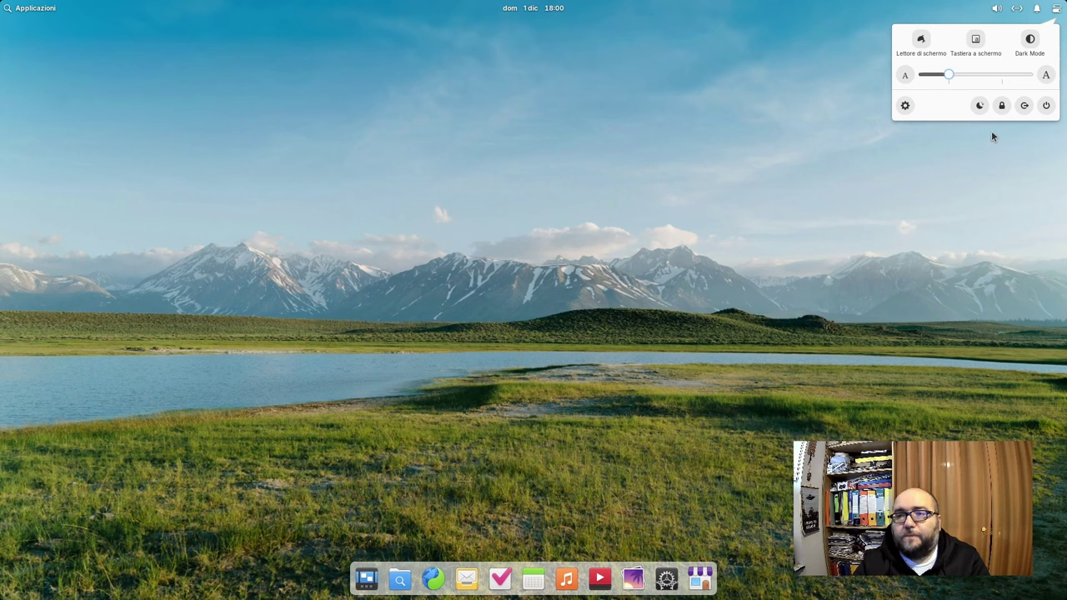
click(992, 136)
click(1055, 7)
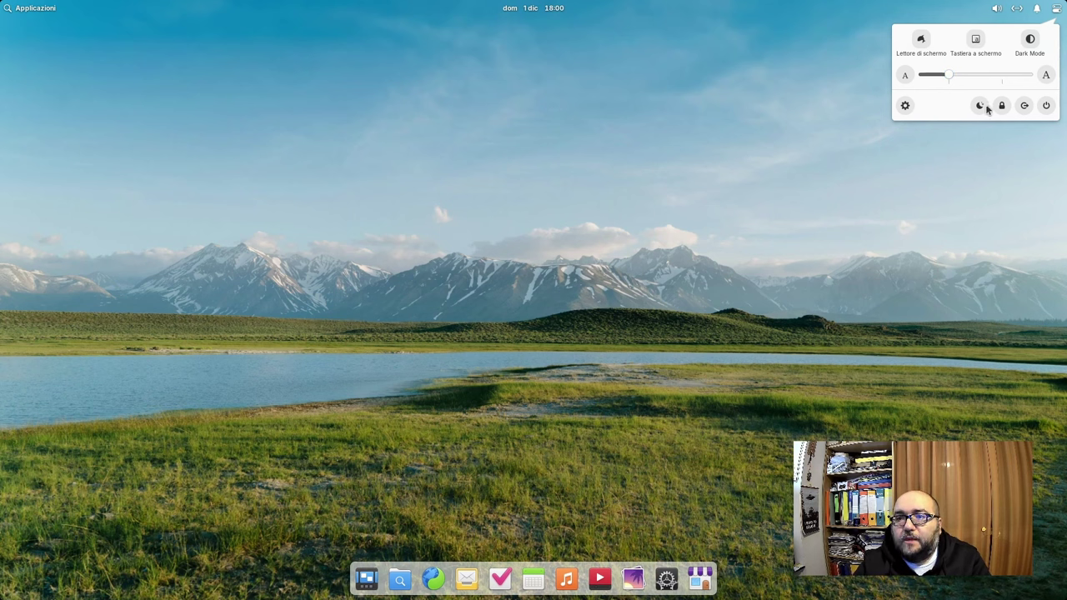
click(815, 278)
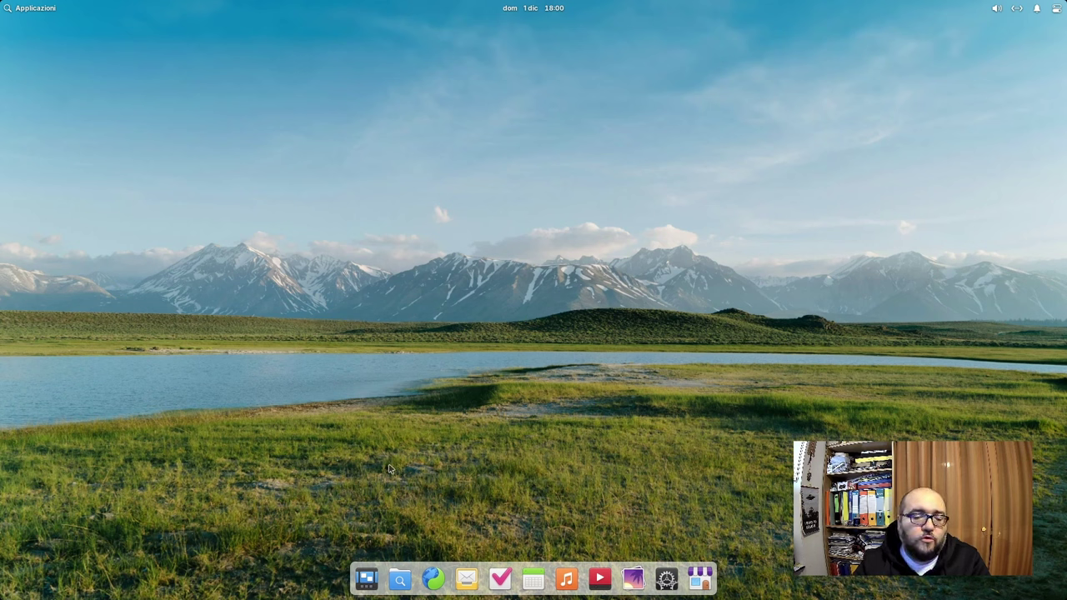
click(372, 581)
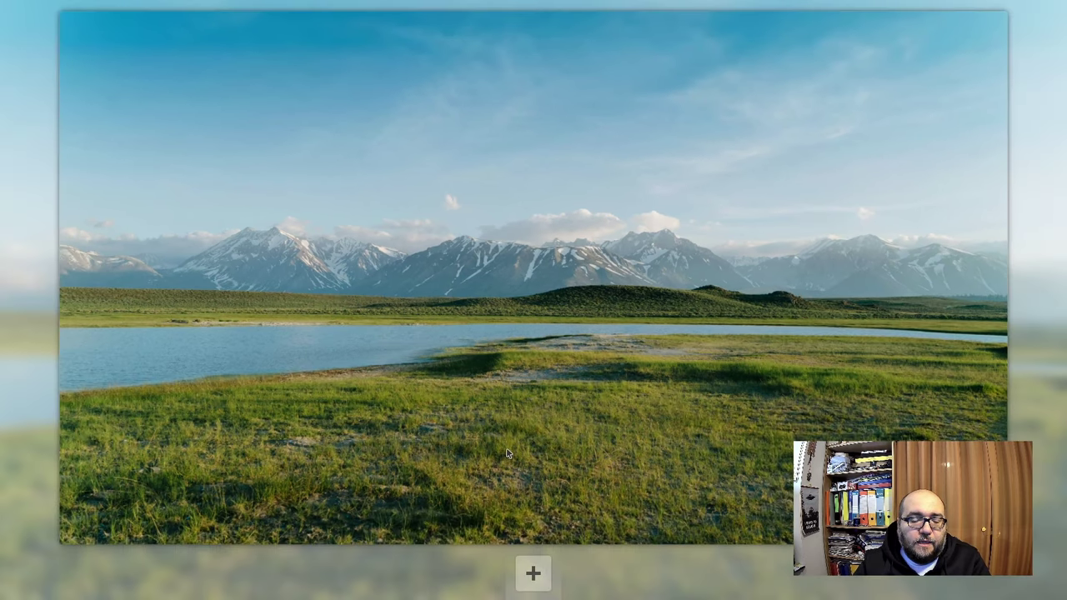
click(506, 453)
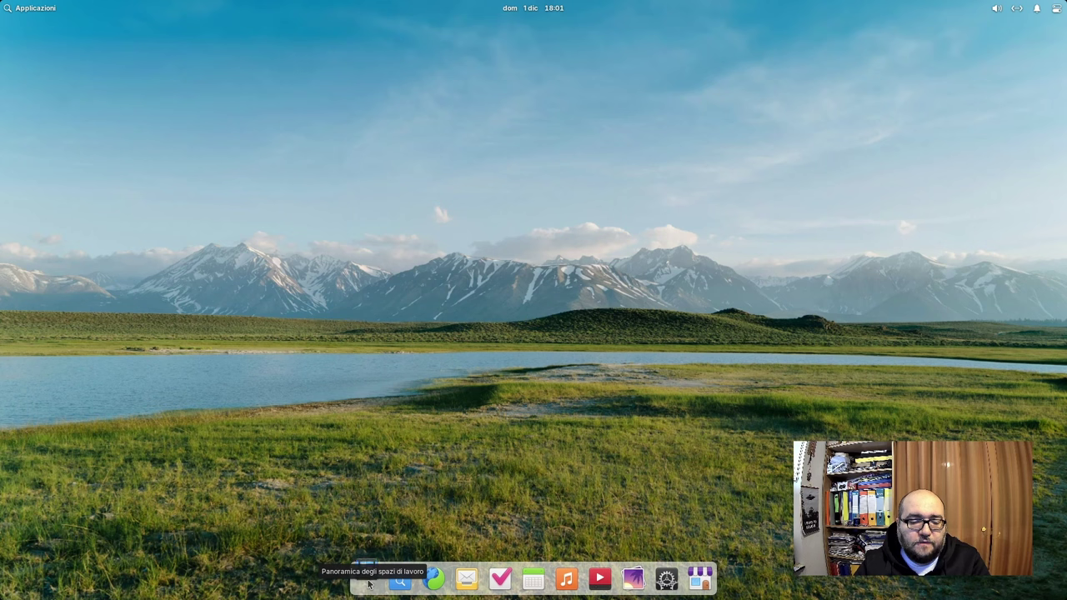
In Files, browse the network and the Connect to Server types, then return home
click(402, 578)
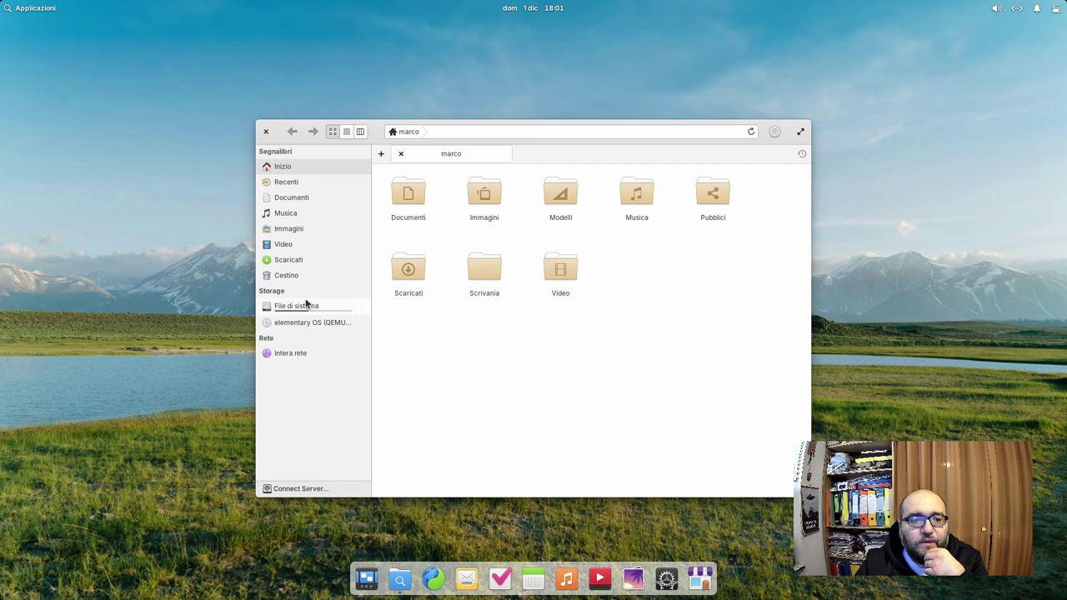
click(325, 355)
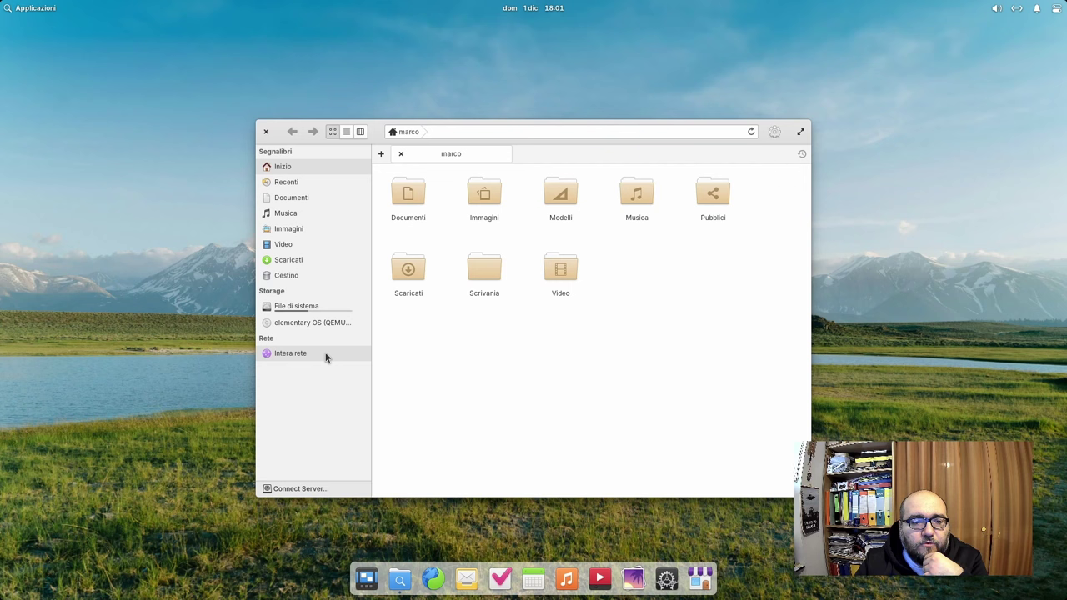
click(309, 490)
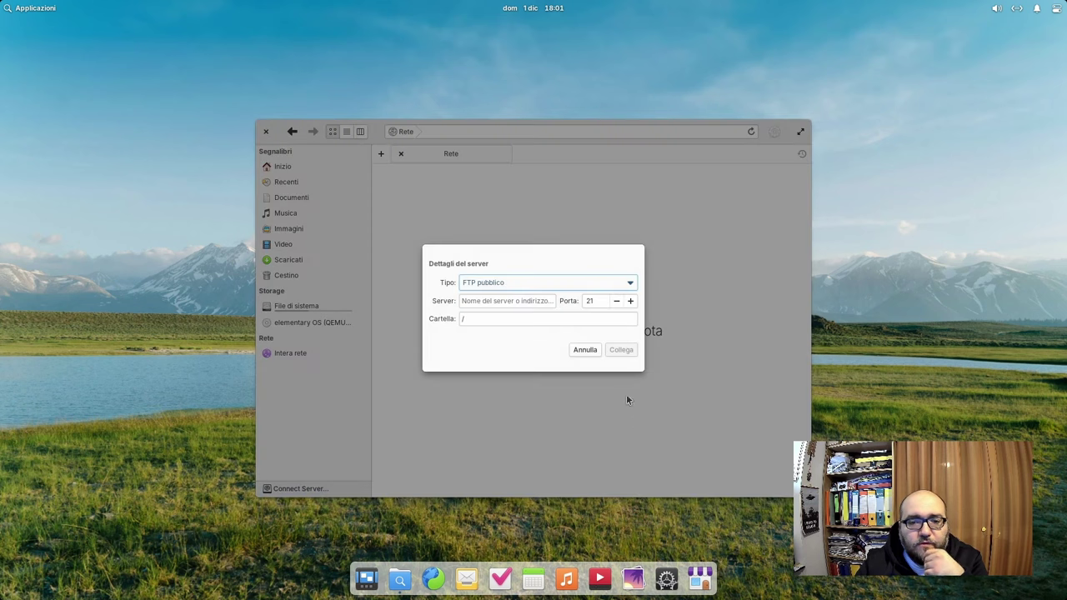
click(628, 287)
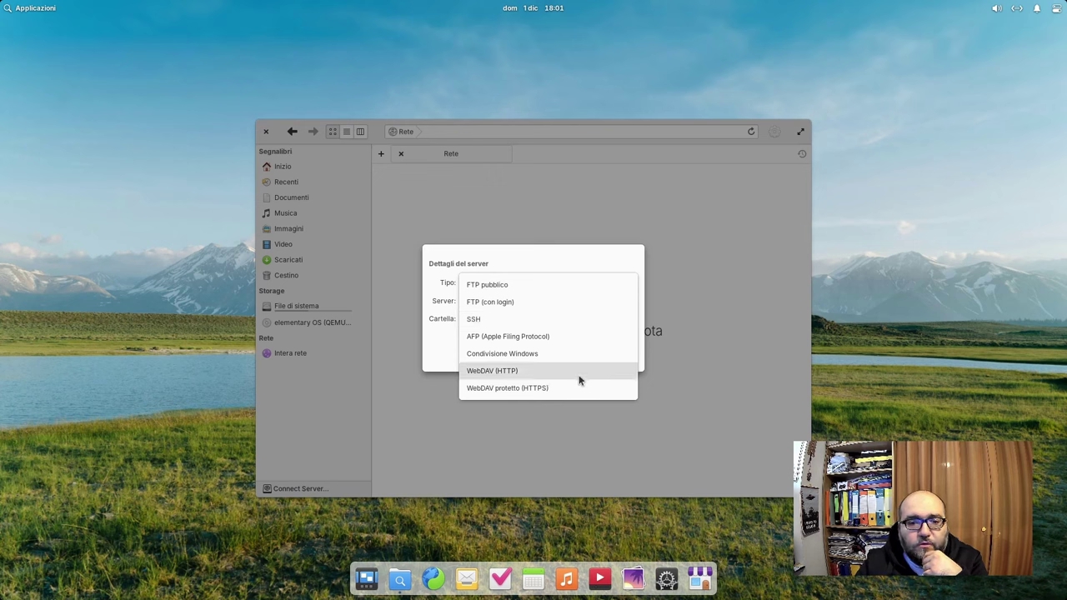
click(592, 282)
click(584, 352)
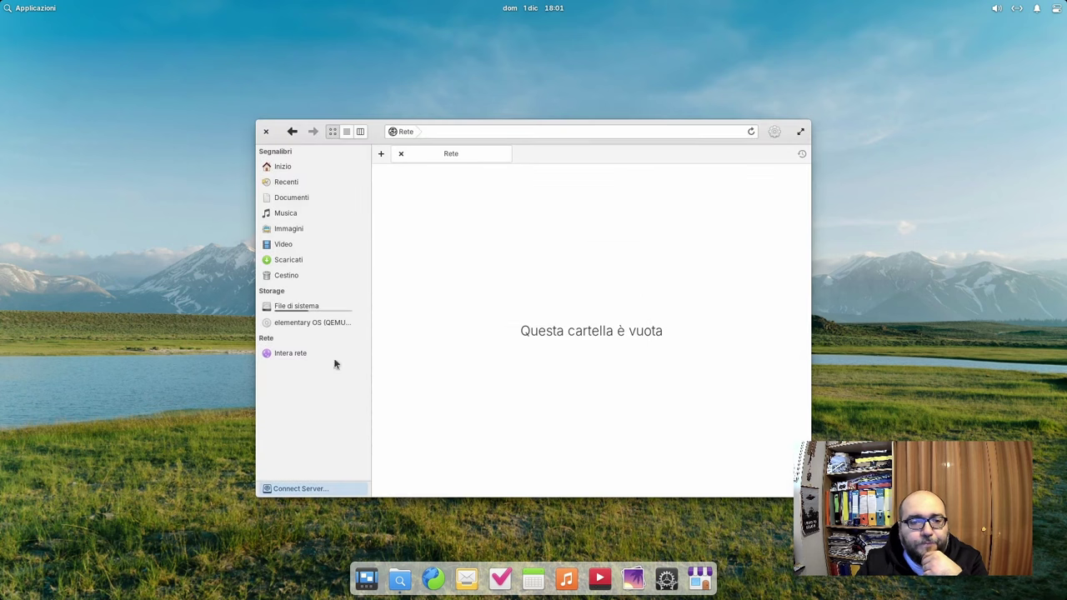
click(317, 166)
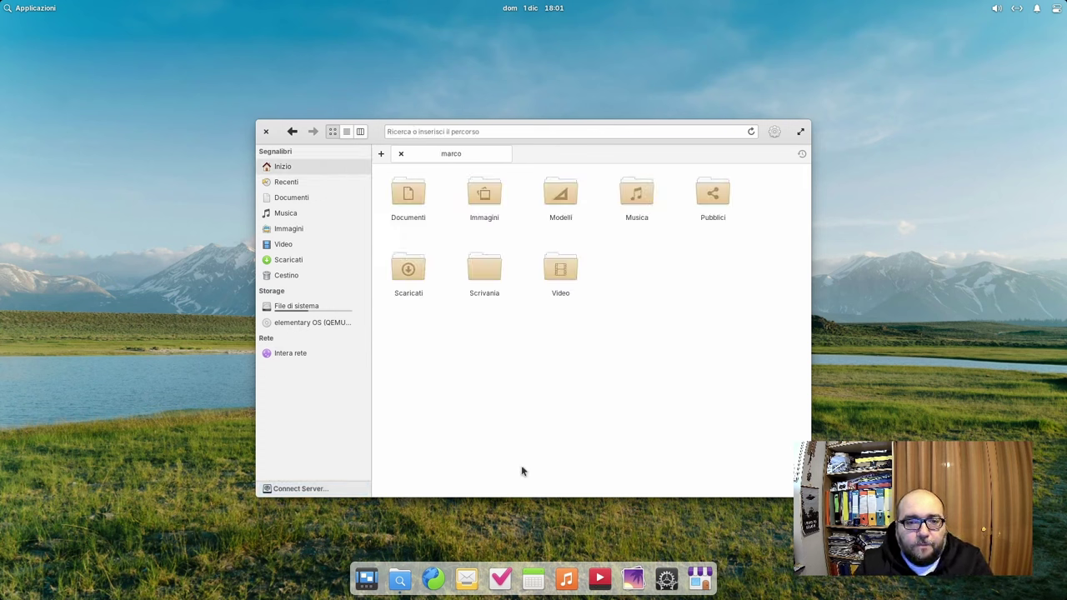
Open Documenti with a single click, then enable Double-click to Navigate
click(424, 201)
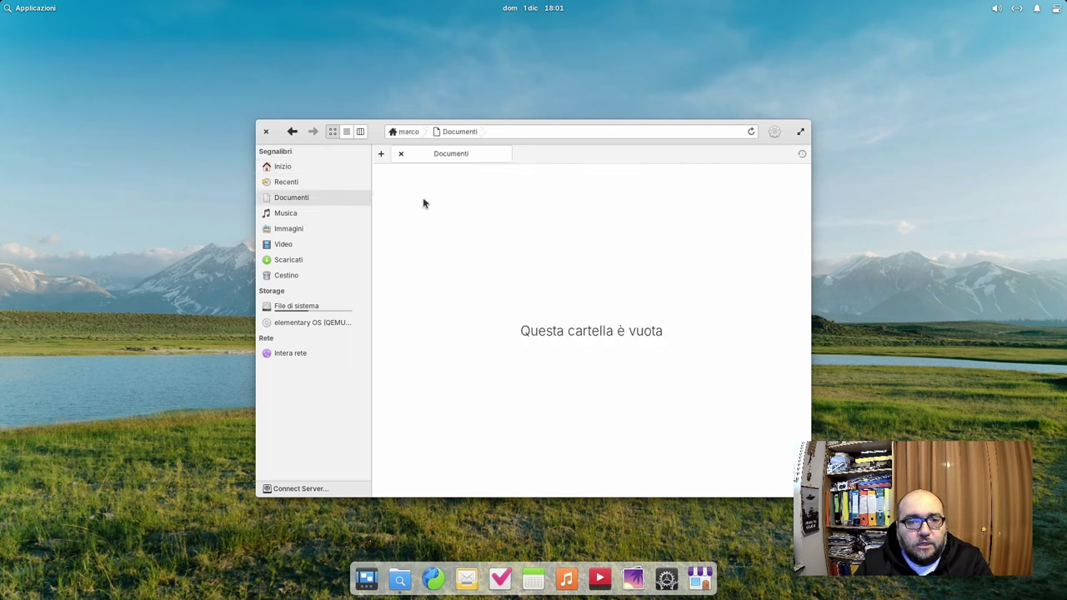
click(292, 132)
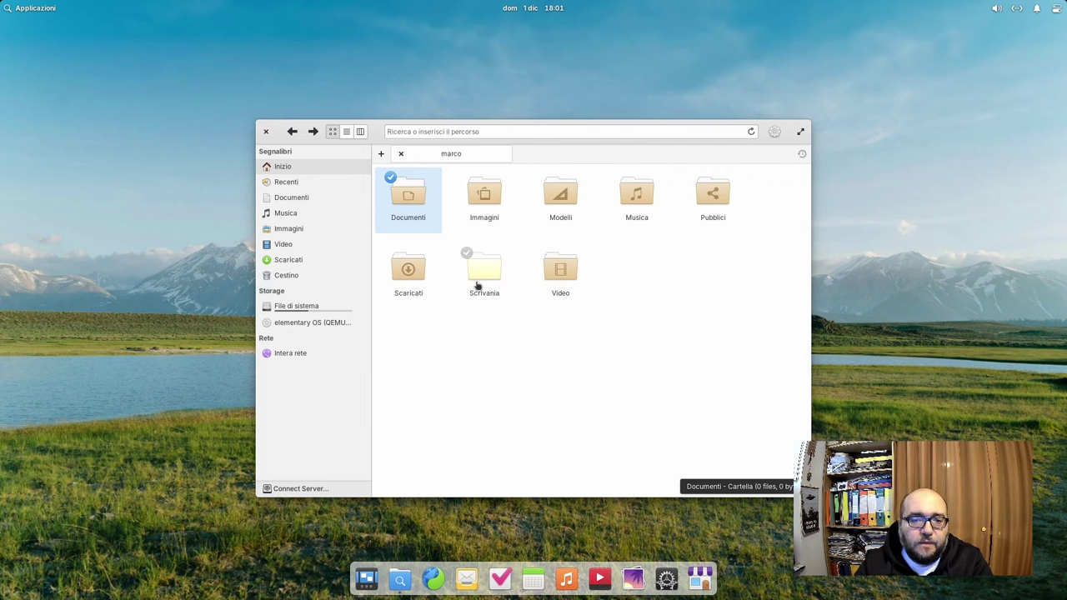
click(441, 271)
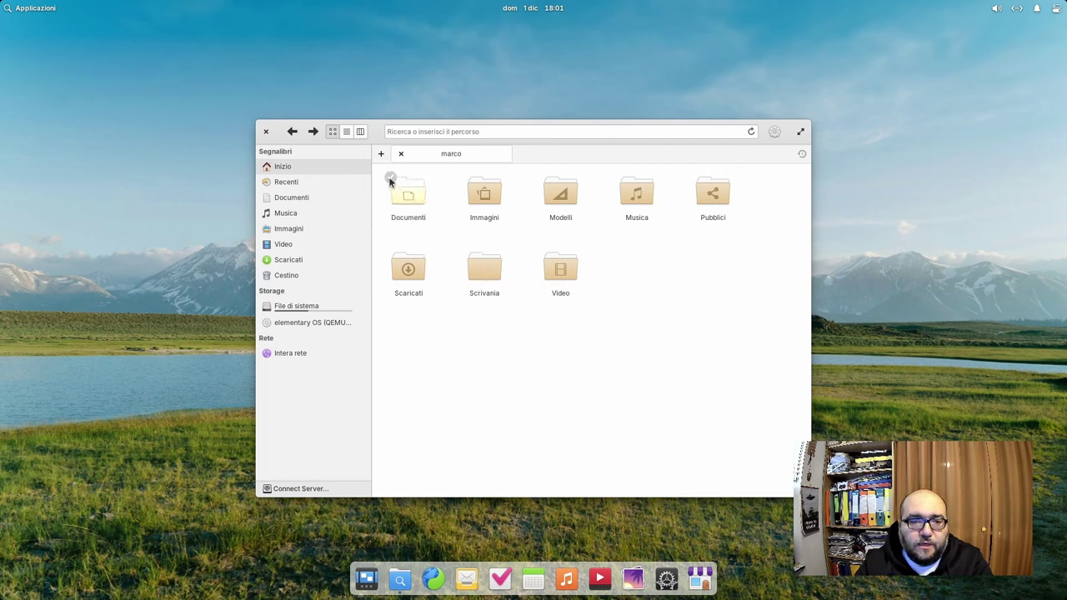
click(389, 181)
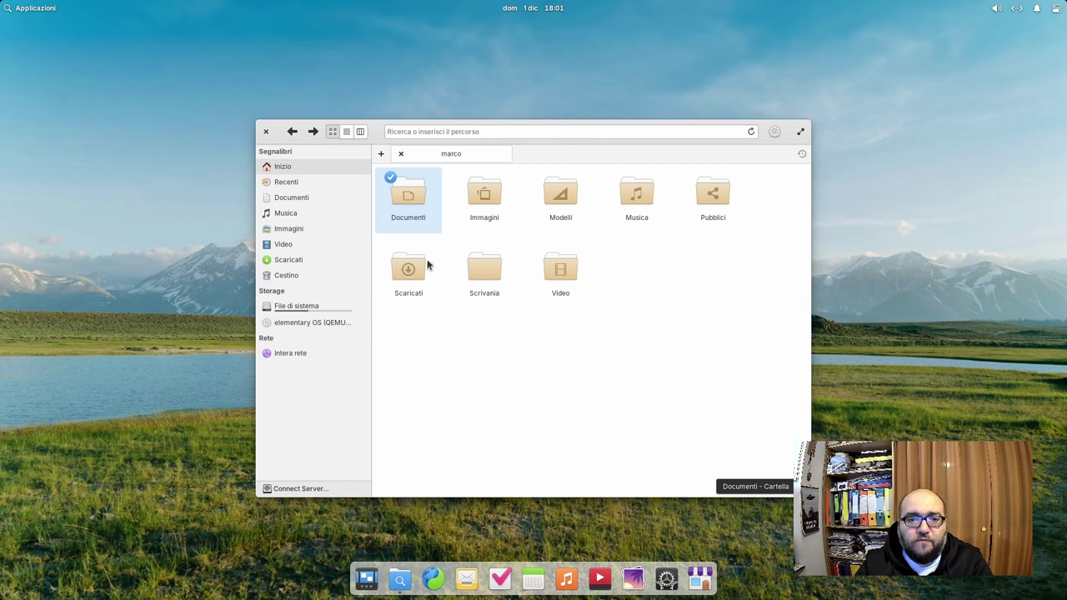
click(391, 177)
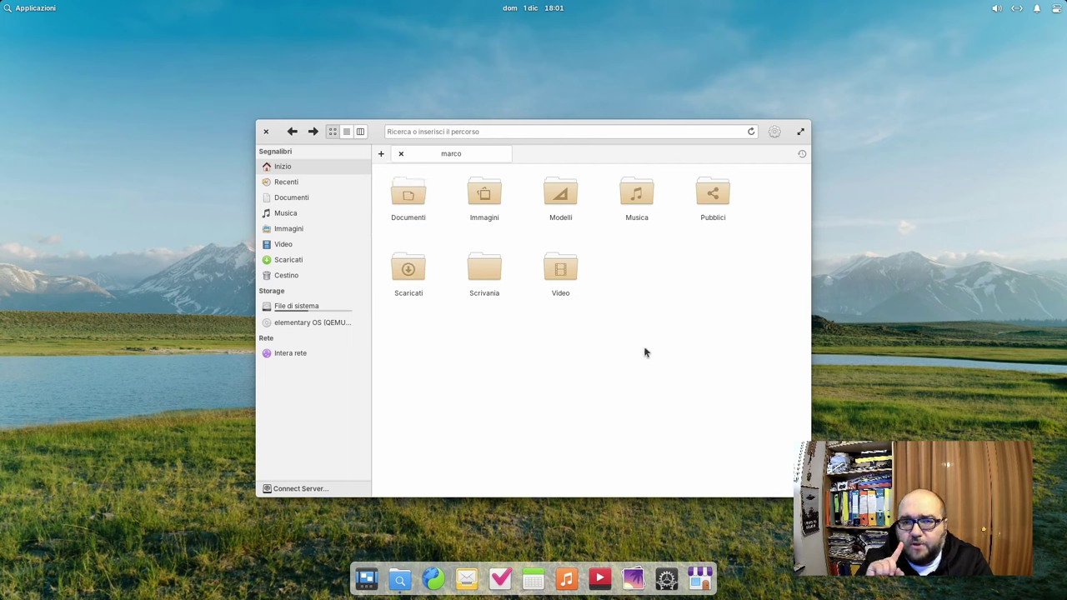
click(775, 132)
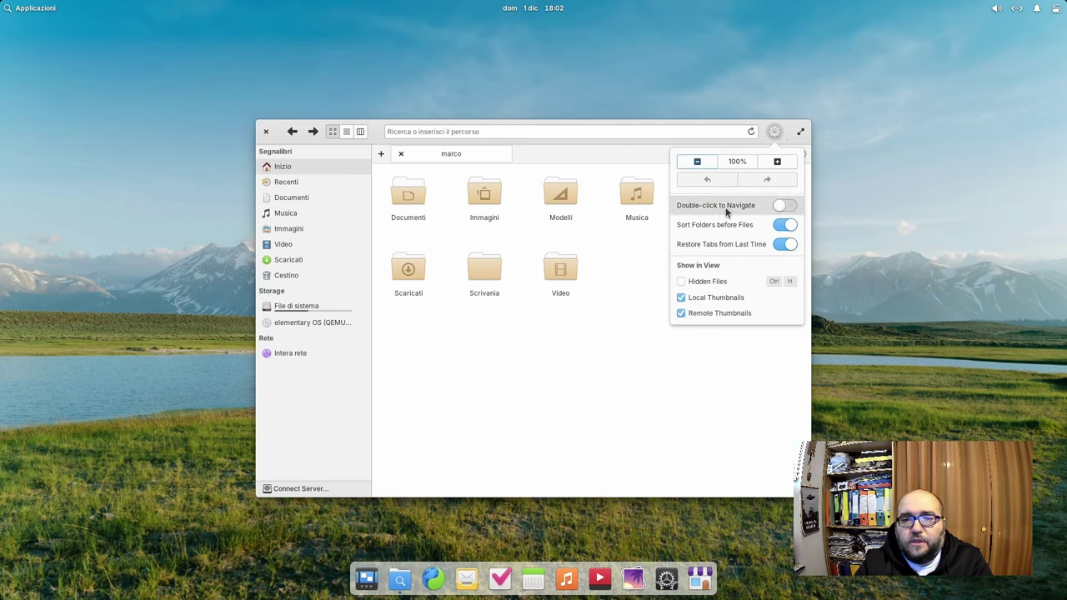
click(786, 205)
click(674, 438)
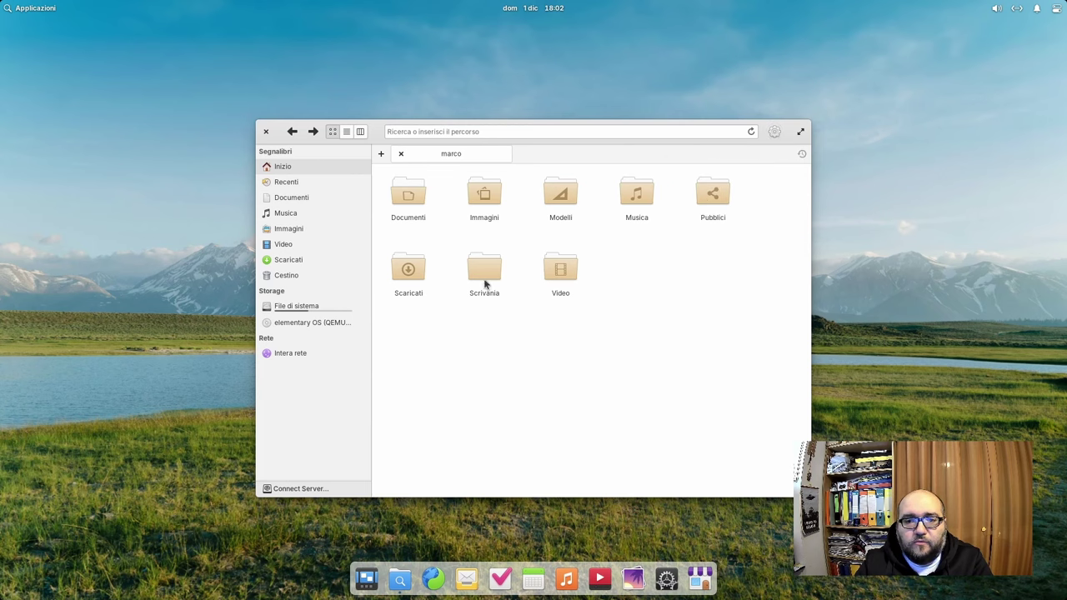
Double-click into Documenti, Immagini and Modelli, returning to the home folder after each
double_click(414, 198)
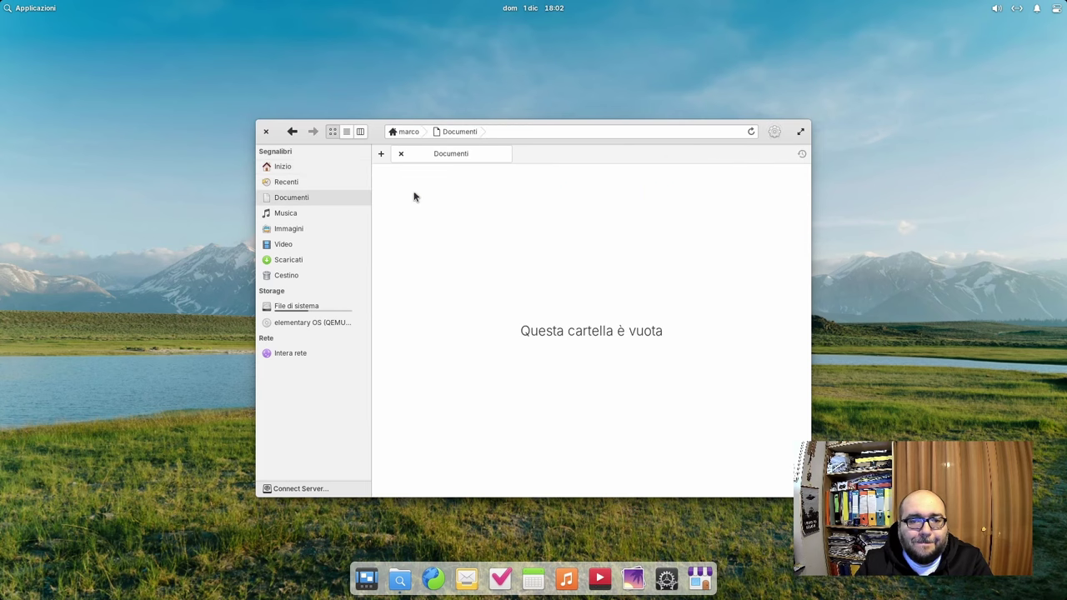
click(293, 132)
double_click(485, 198)
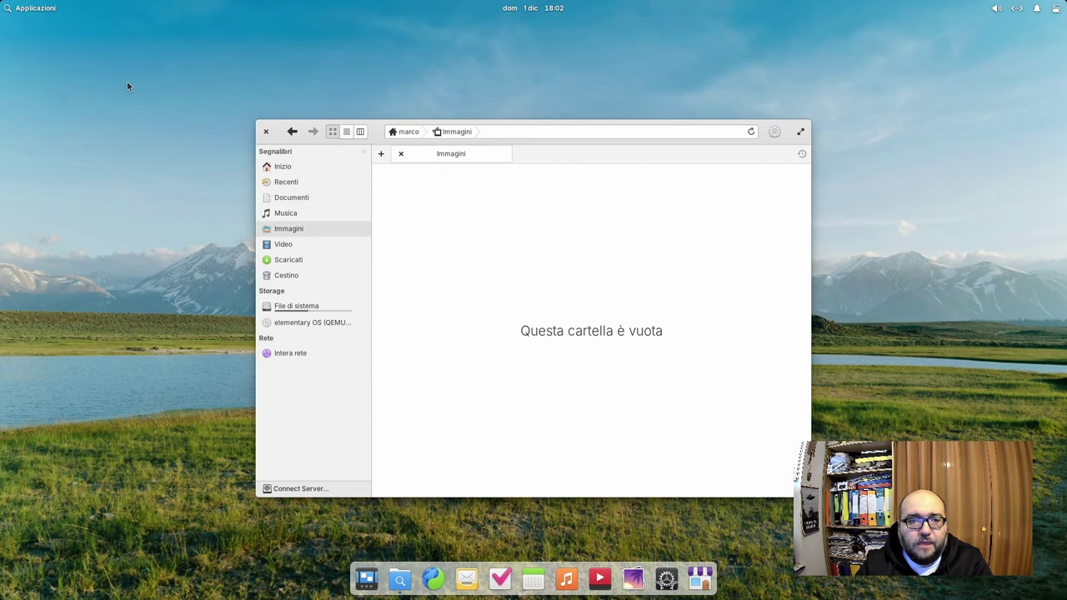
click(292, 131)
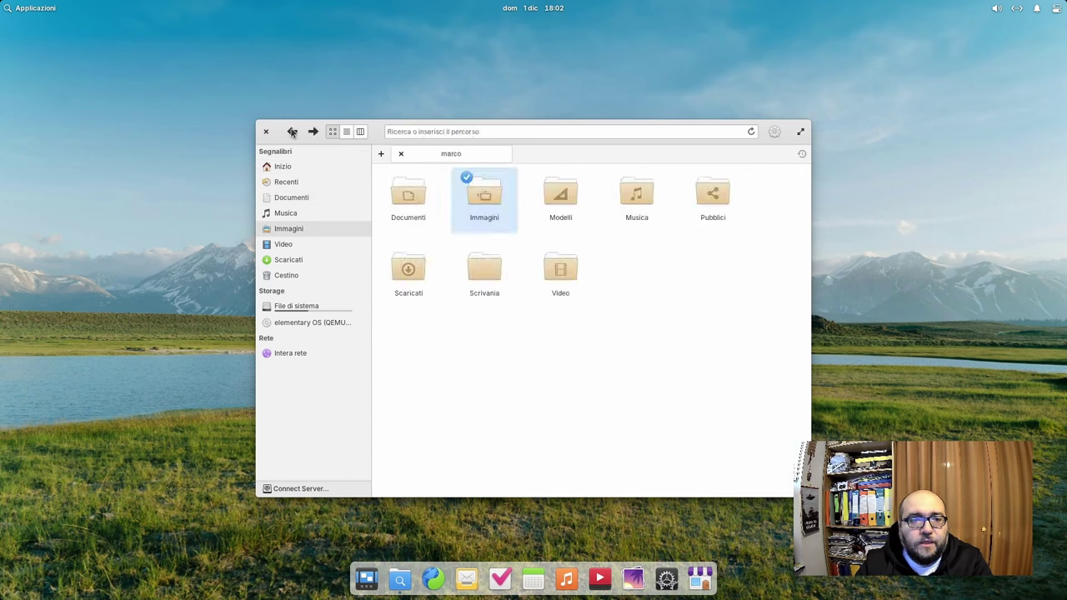
click(512, 376)
click(566, 197)
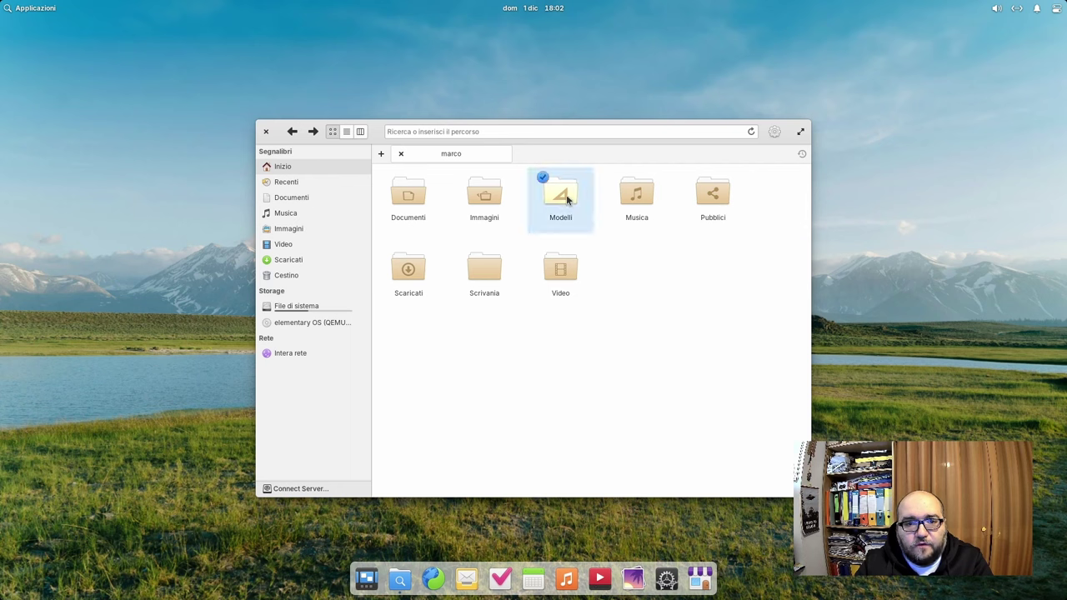
double_click(566, 196)
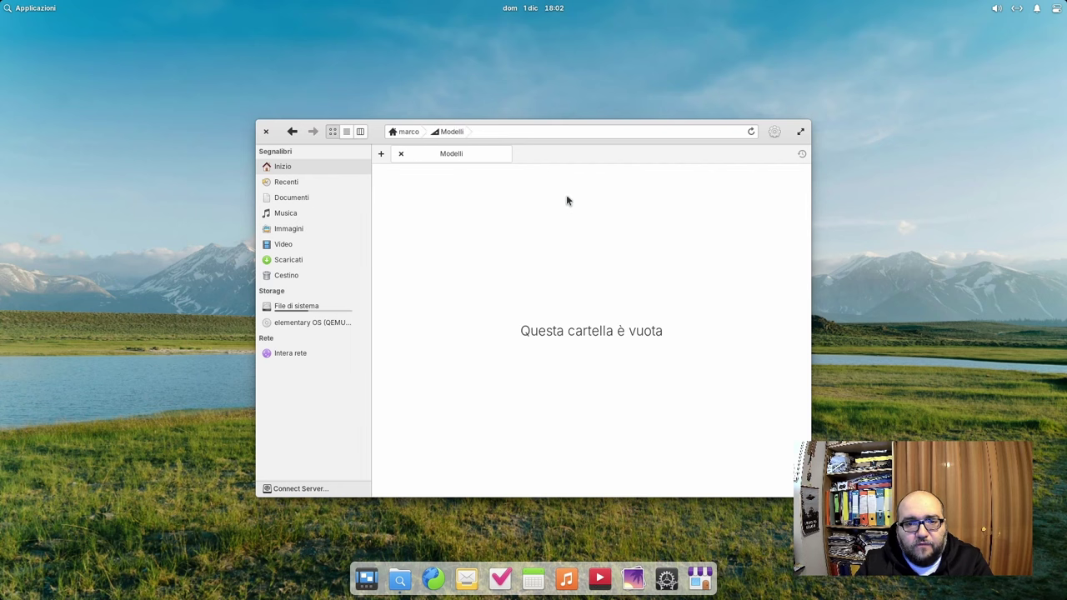
click(291, 131)
click(683, 303)
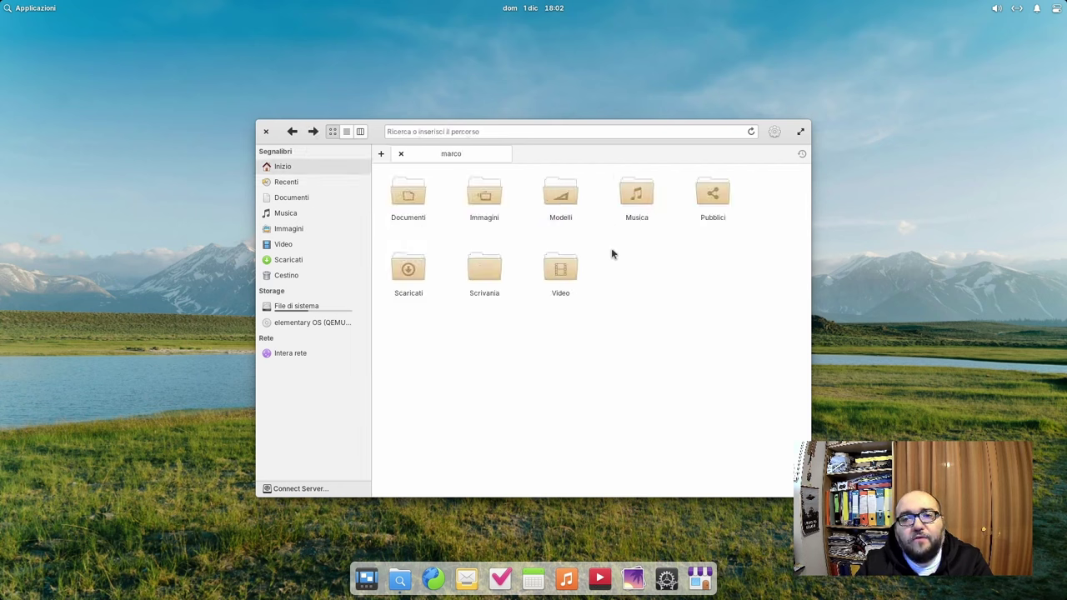
Check the Musica folder, reopening Files and checking Musica once more
double_click(636, 195)
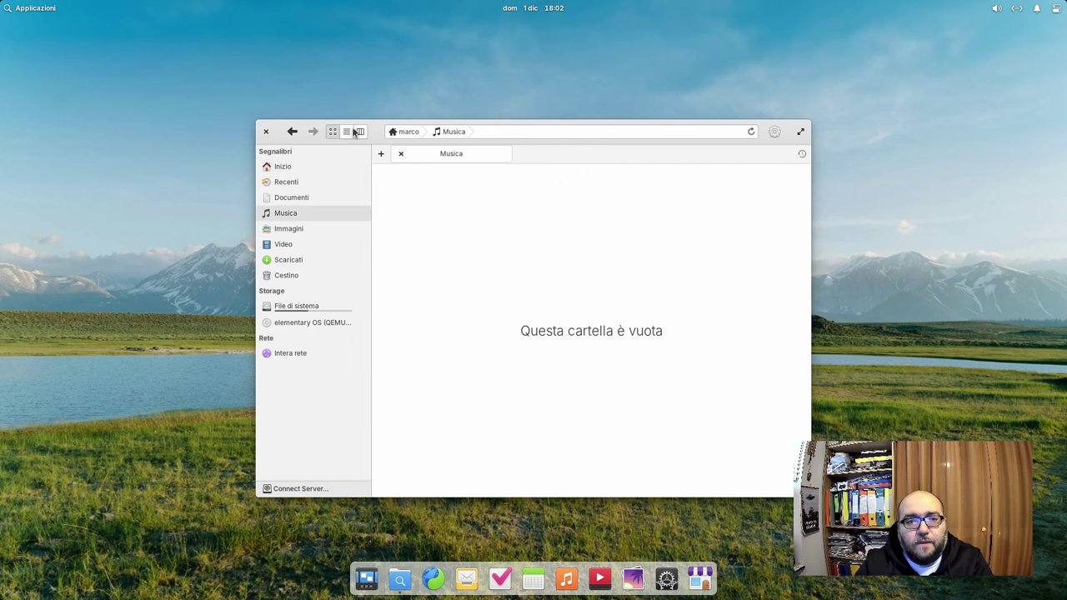
click(292, 132)
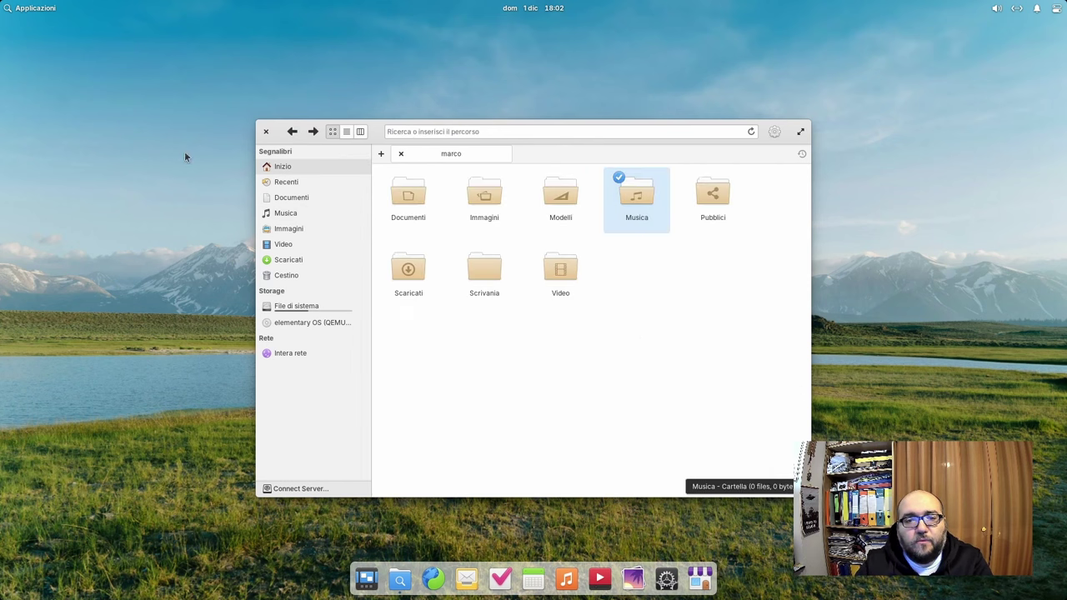
click(266, 131)
click(401, 579)
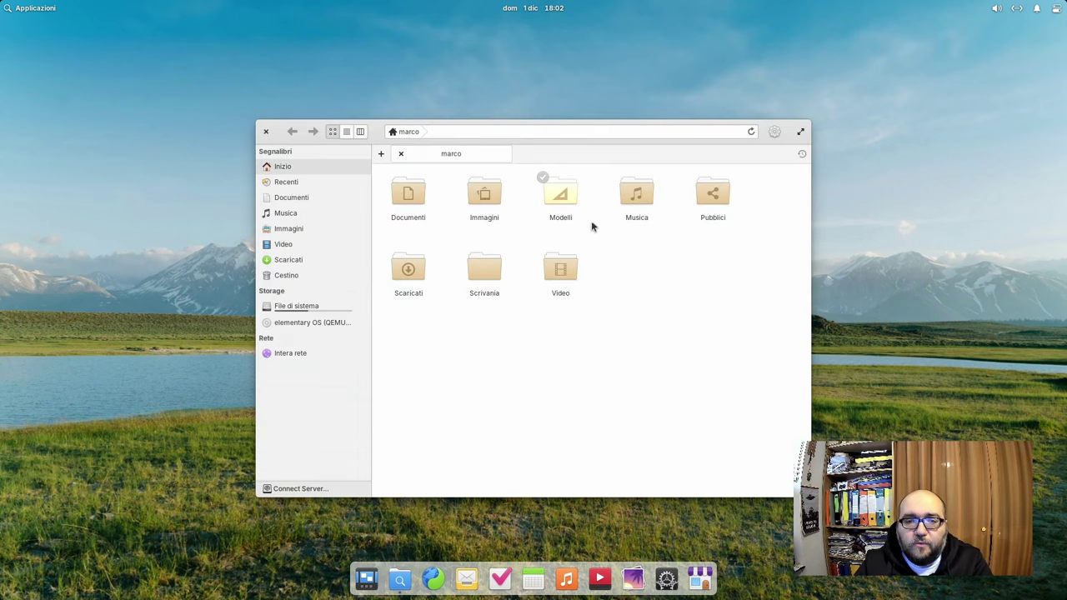
double_click(639, 196)
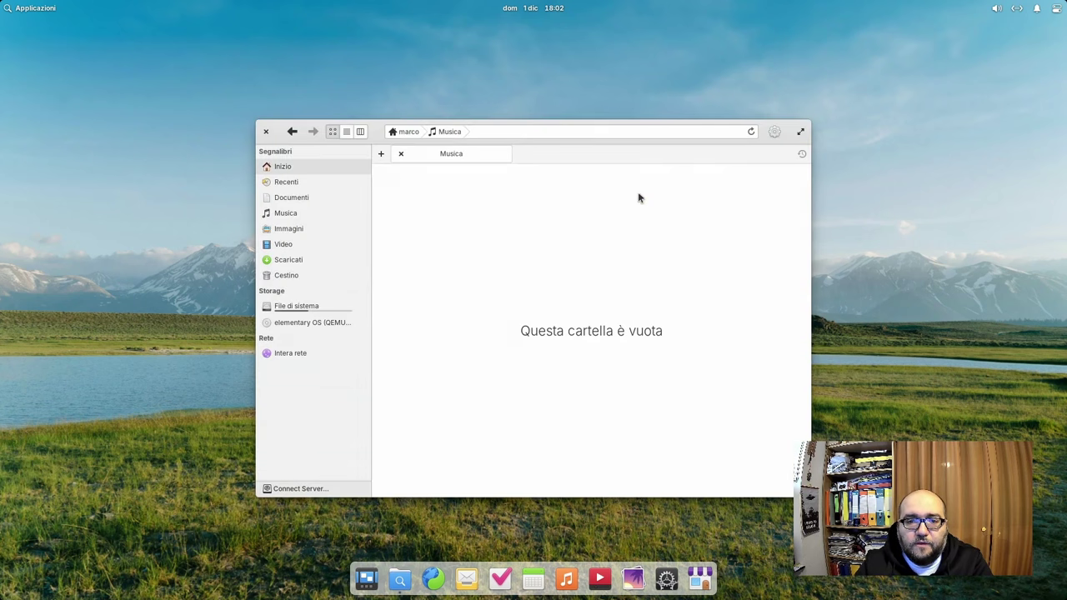
click(292, 132)
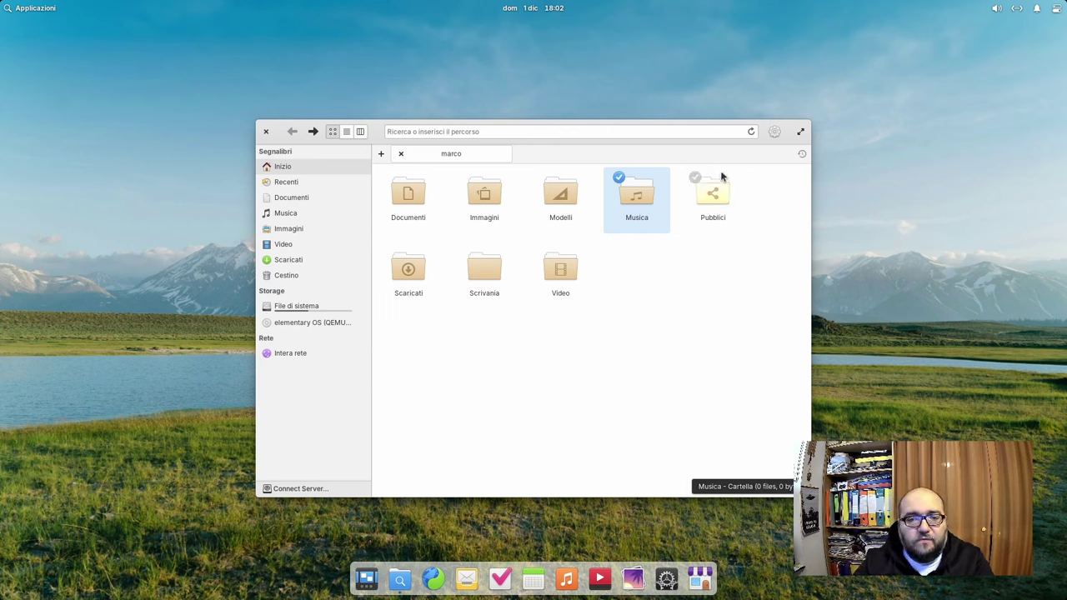
Turn off Double-click to Navigate, keep icons at 100%, and leave hidden files hidden
click(776, 133)
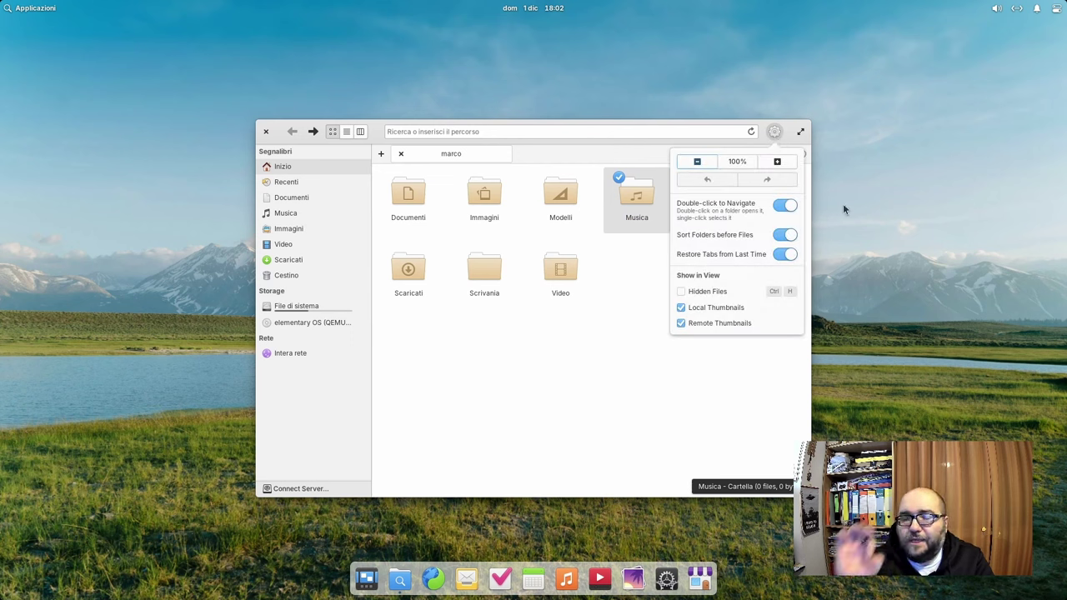
click(784, 210)
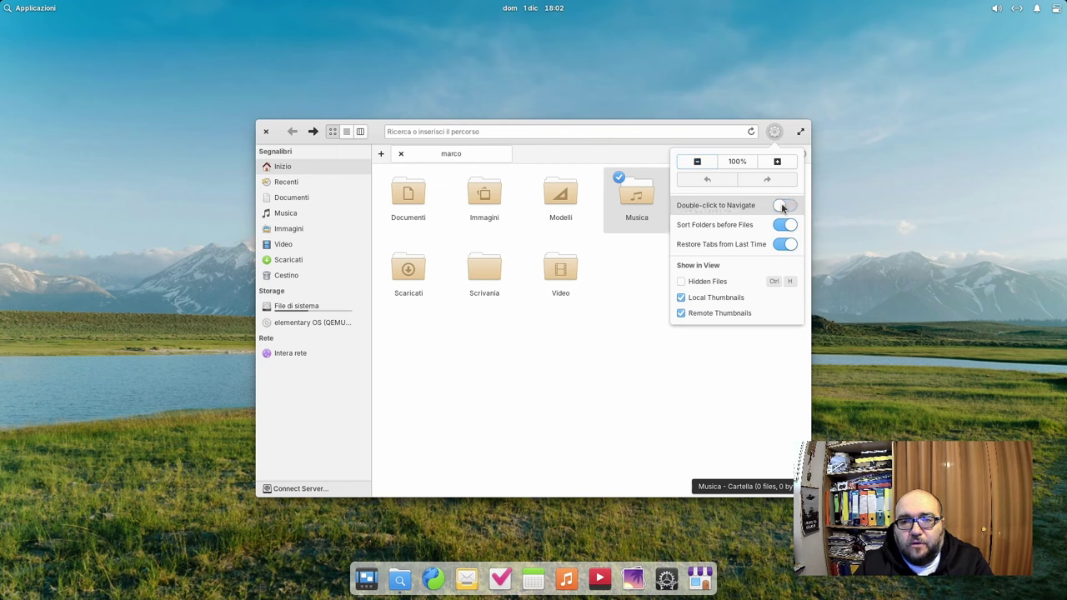
click(777, 162)
click(698, 162)
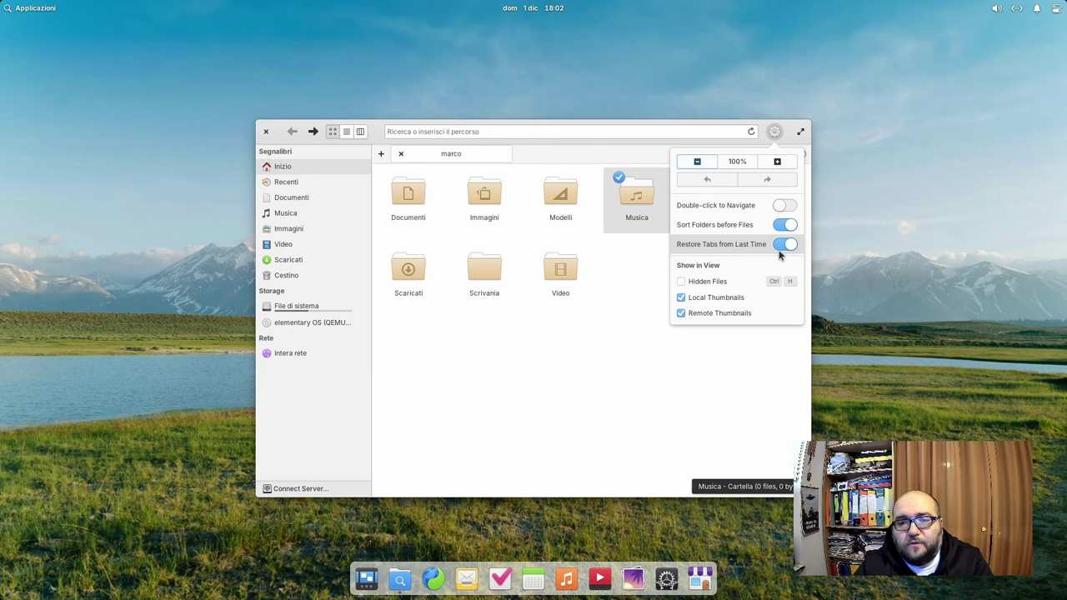
click(725, 281)
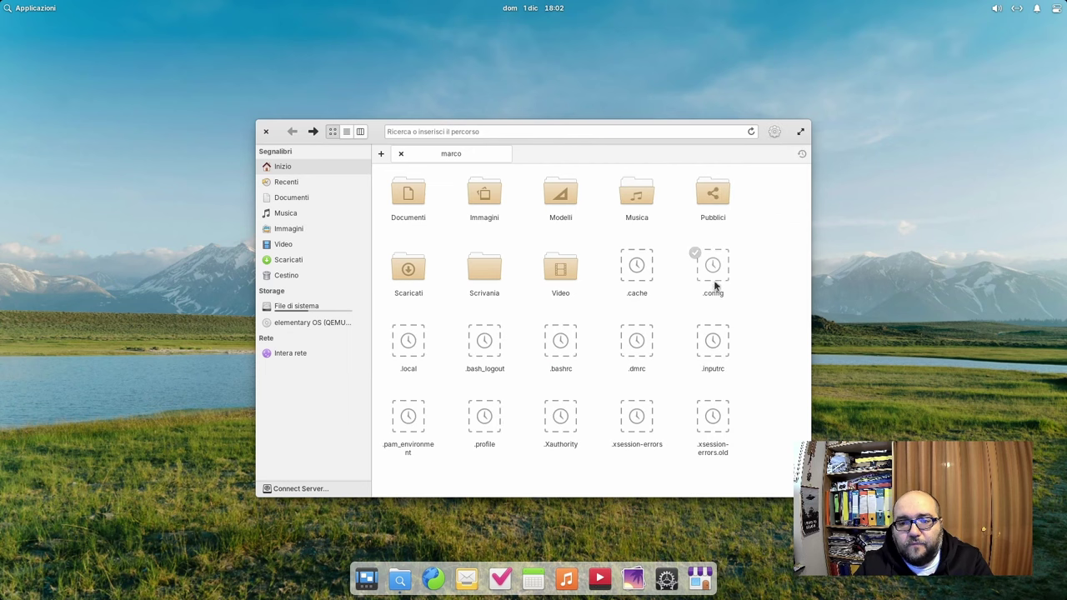
click(774, 133)
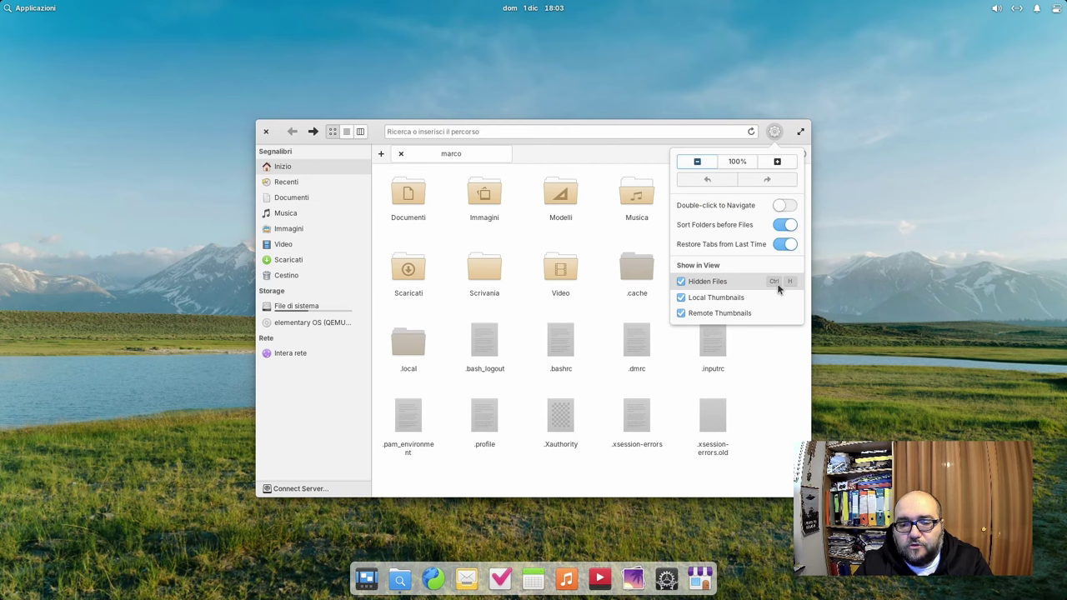
click(722, 284)
click(775, 132)
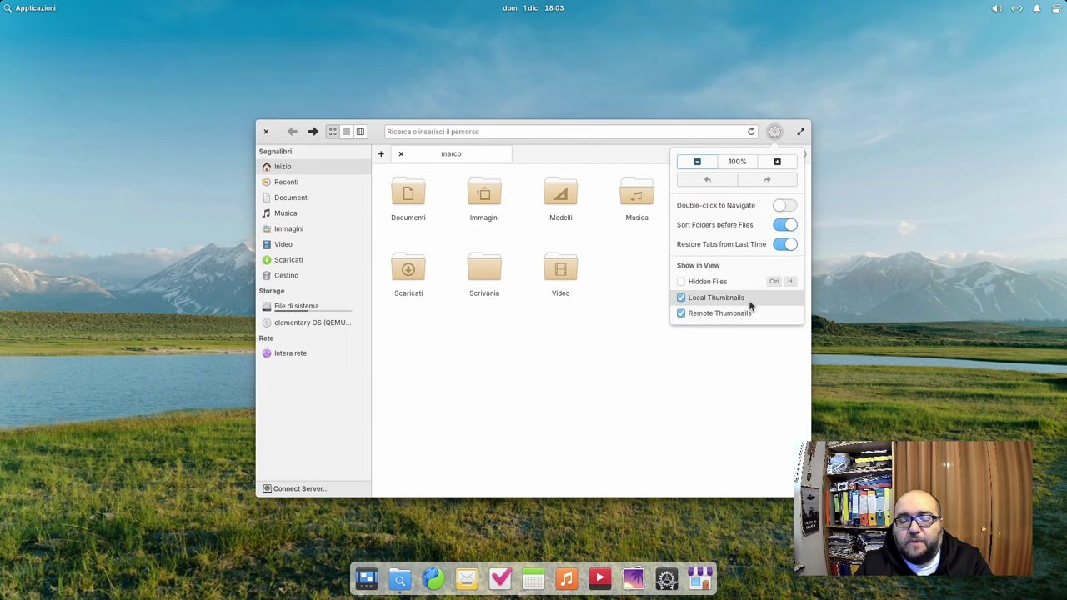
click(697, 370)
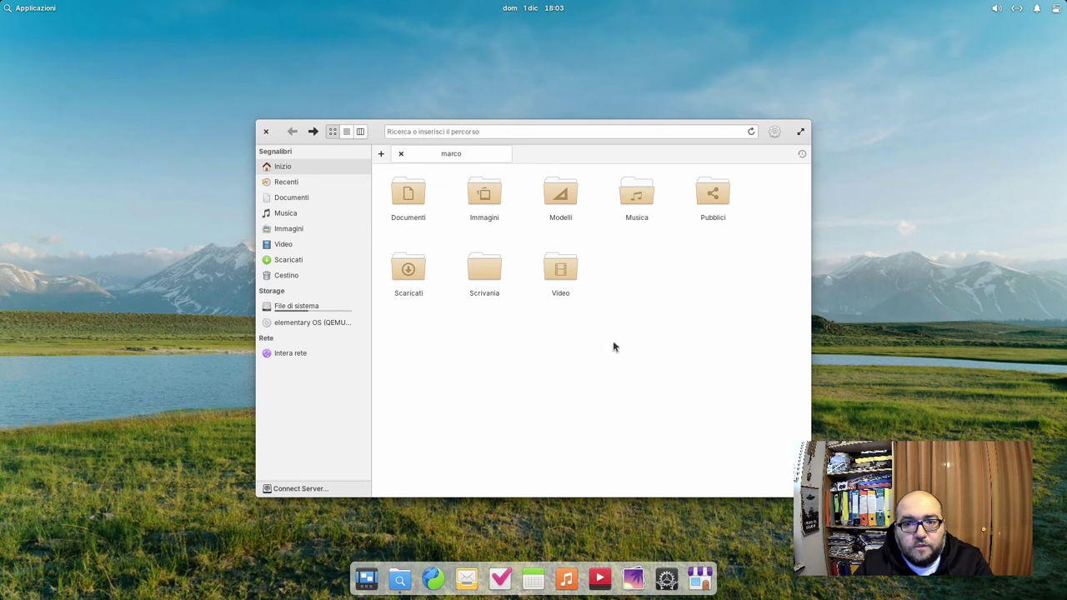
In Immagini > Catture dello schermo, toggle Local Thumbnails off and on, then go home
click(482, 204)
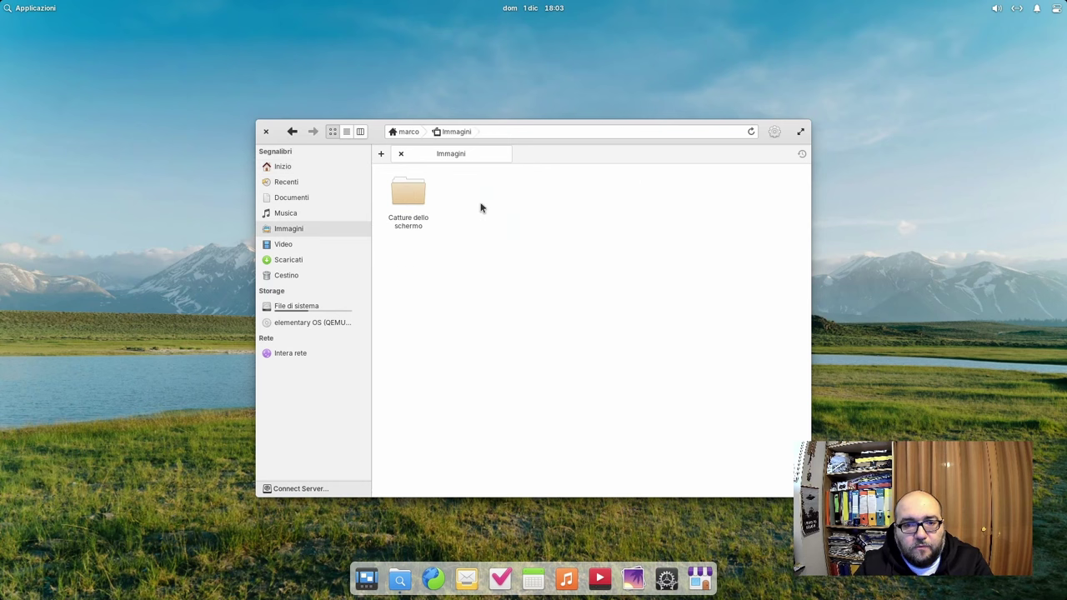
click(417, 204)
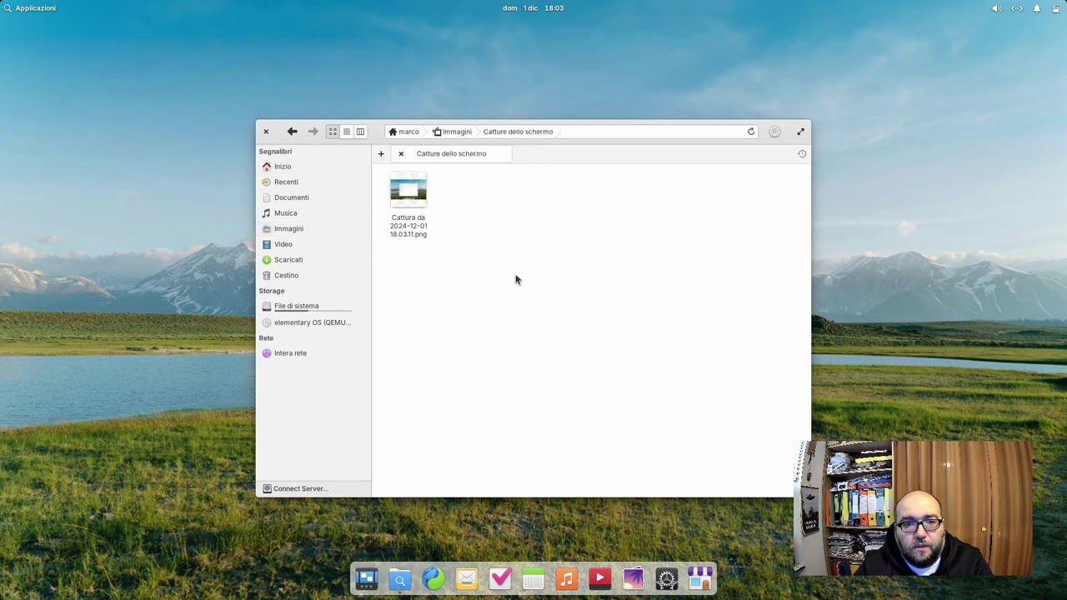
click(779, 133)
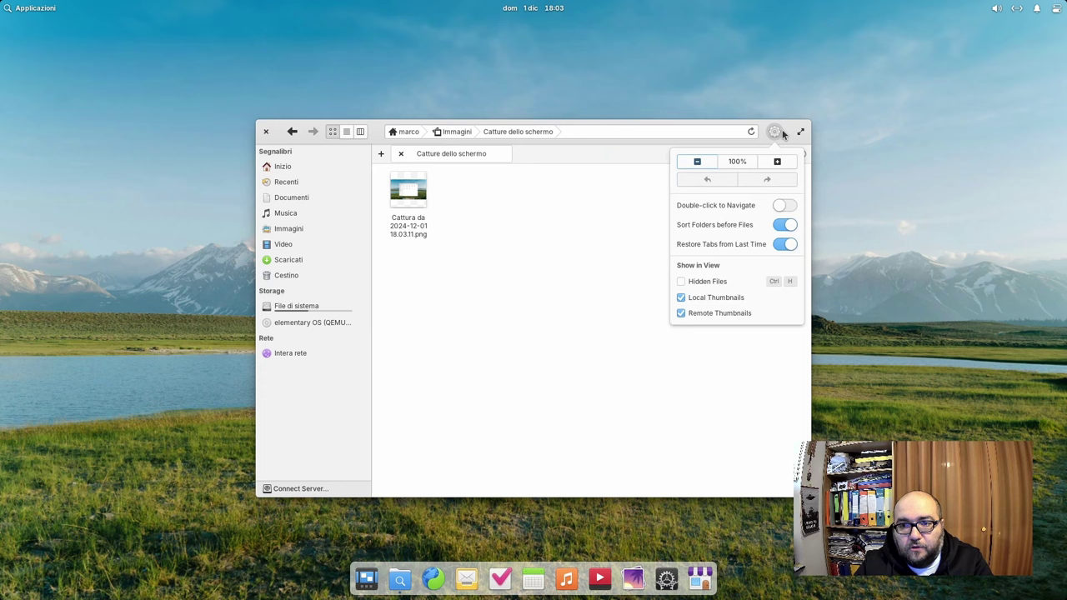
click(741, 297)
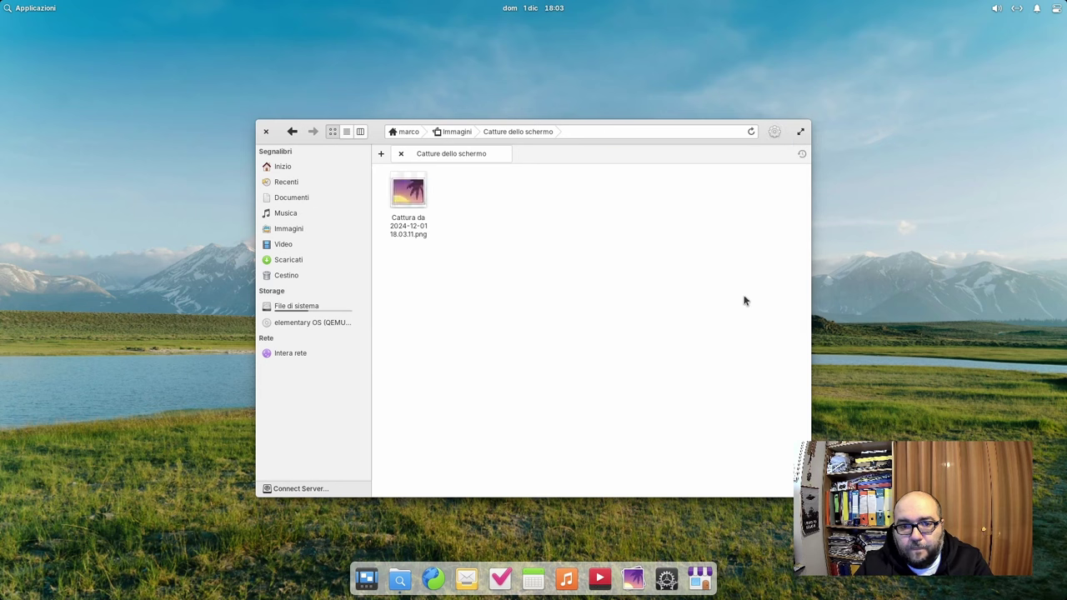
click(777, 132)
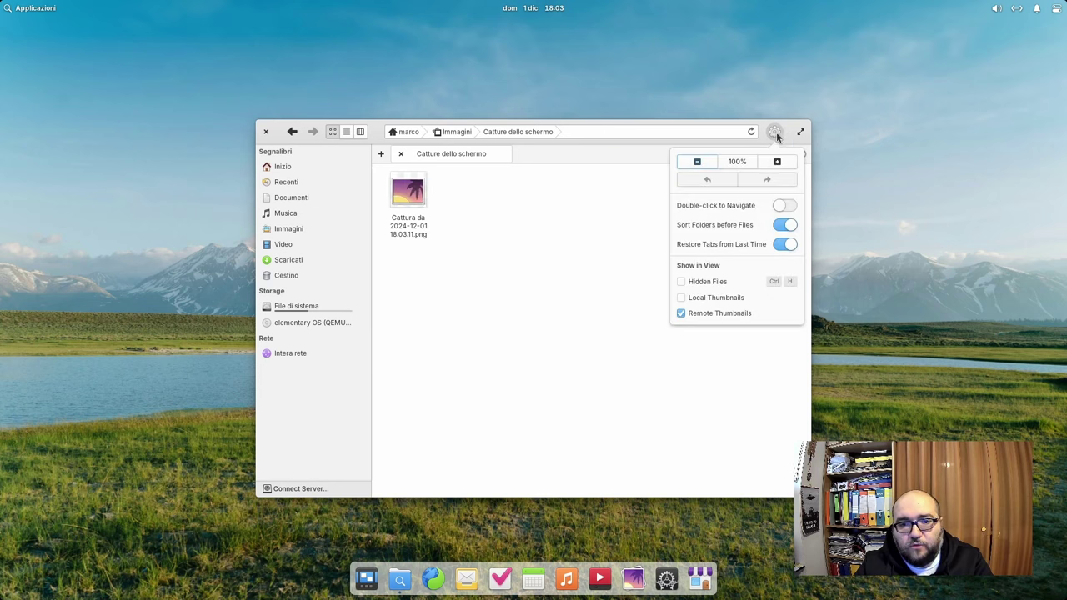
click(746, 294)
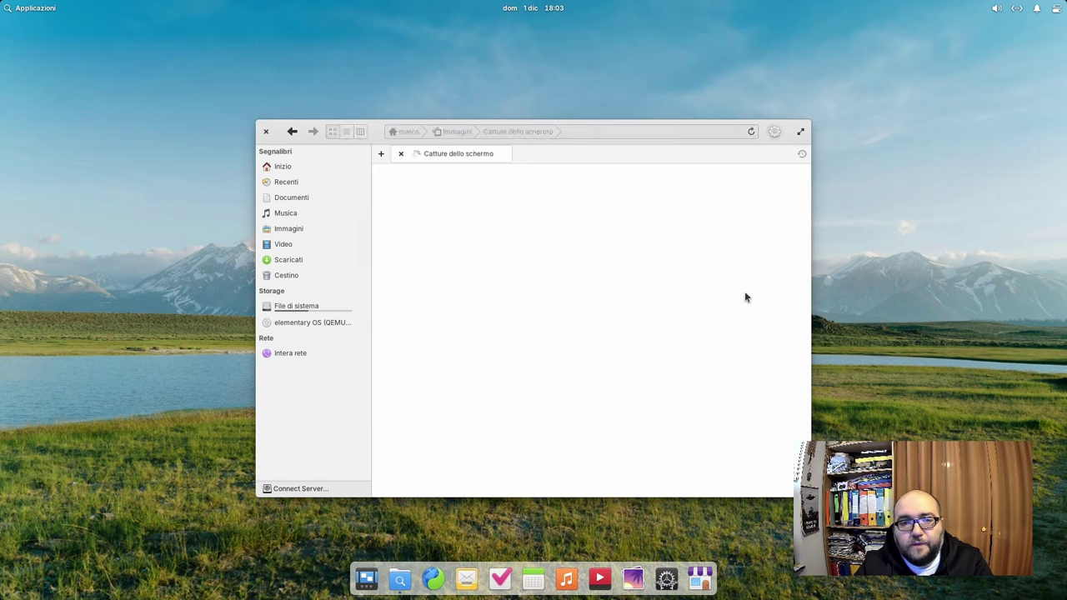
click(324, 167)
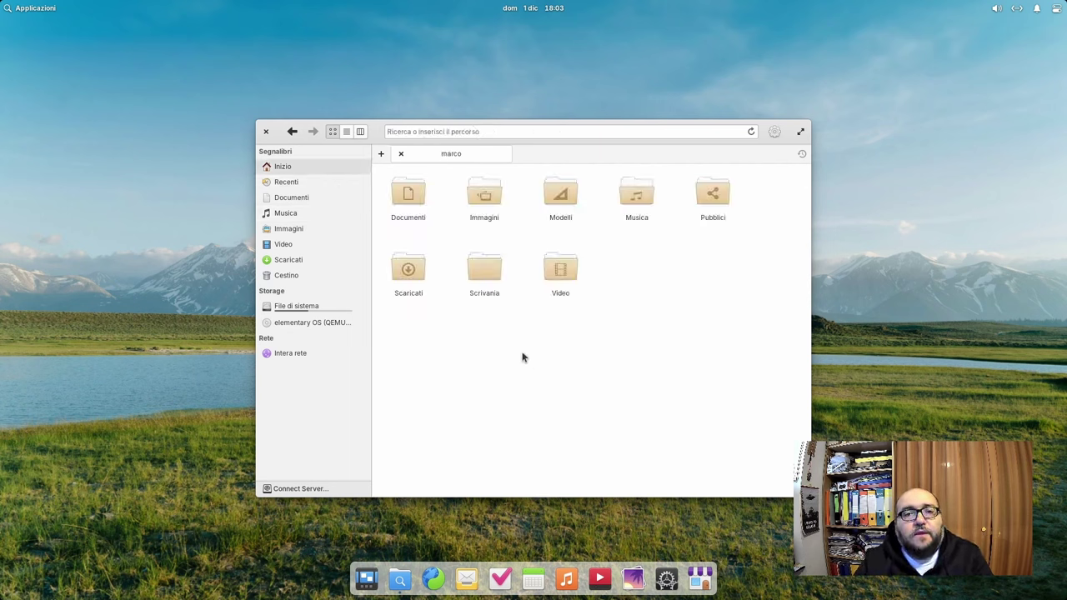
Try list and column views, then show Immagini > Catture dello schermo as icons
click(346, 133)
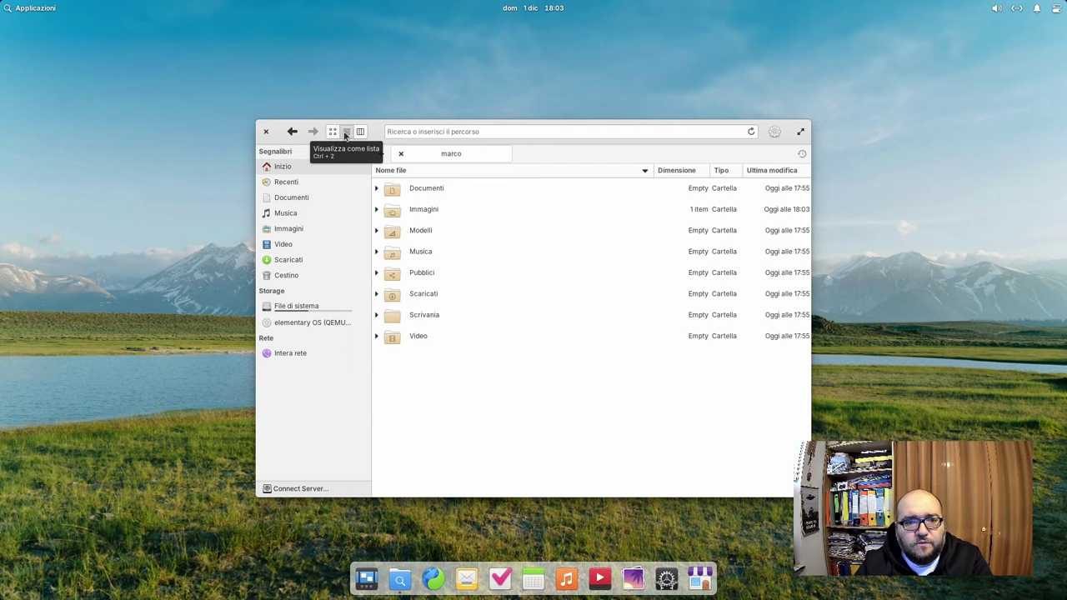
click(360, 134)
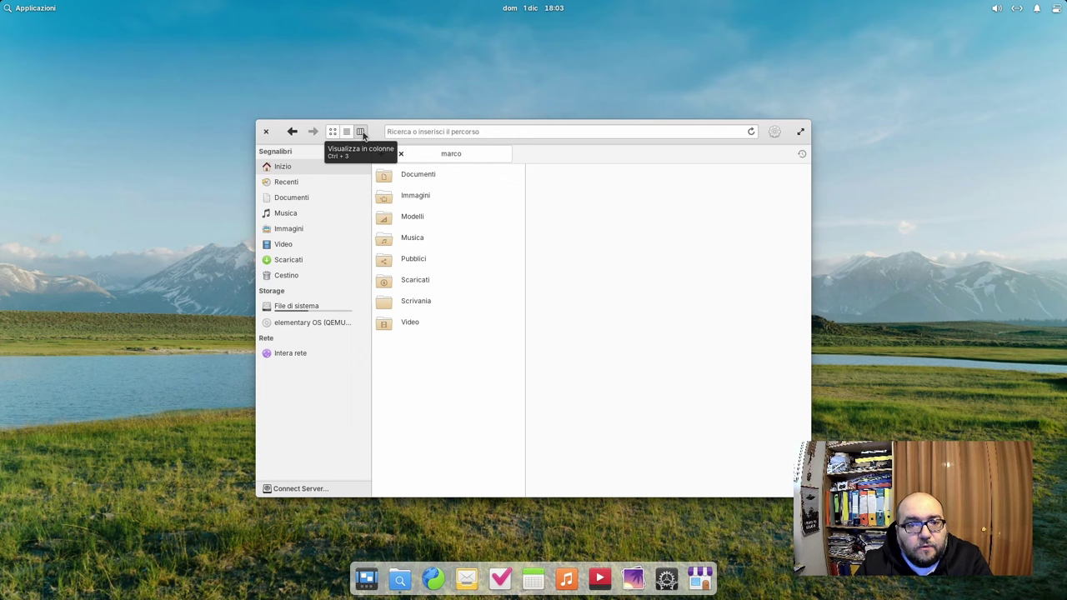
click(414, 196)
click(596, 183)
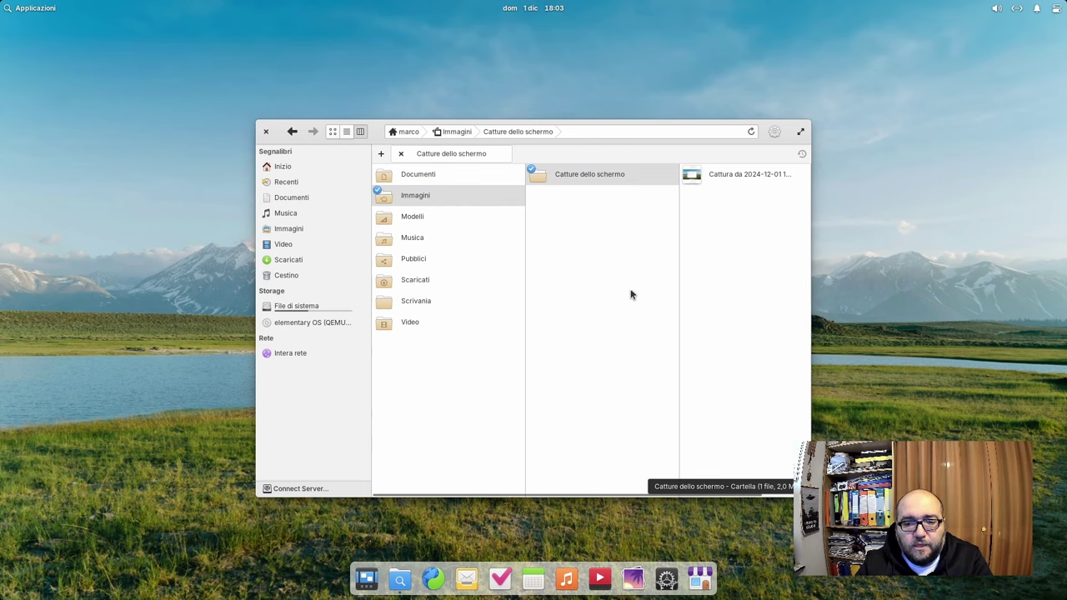
click(332, 131)
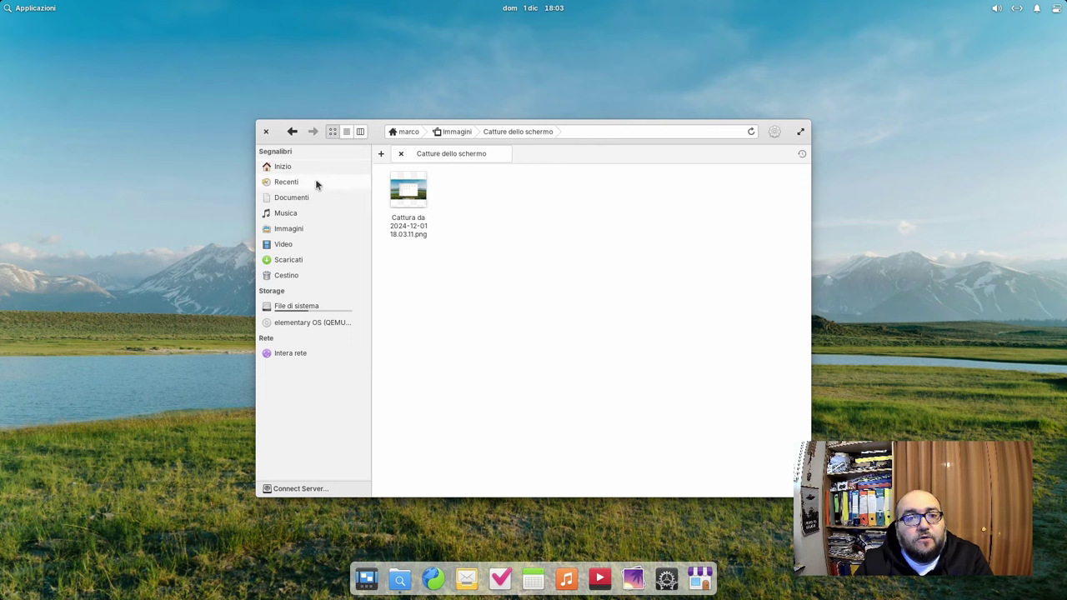
Open and close a second tab, then edit the path bar back to the home folder
click(381, 153)
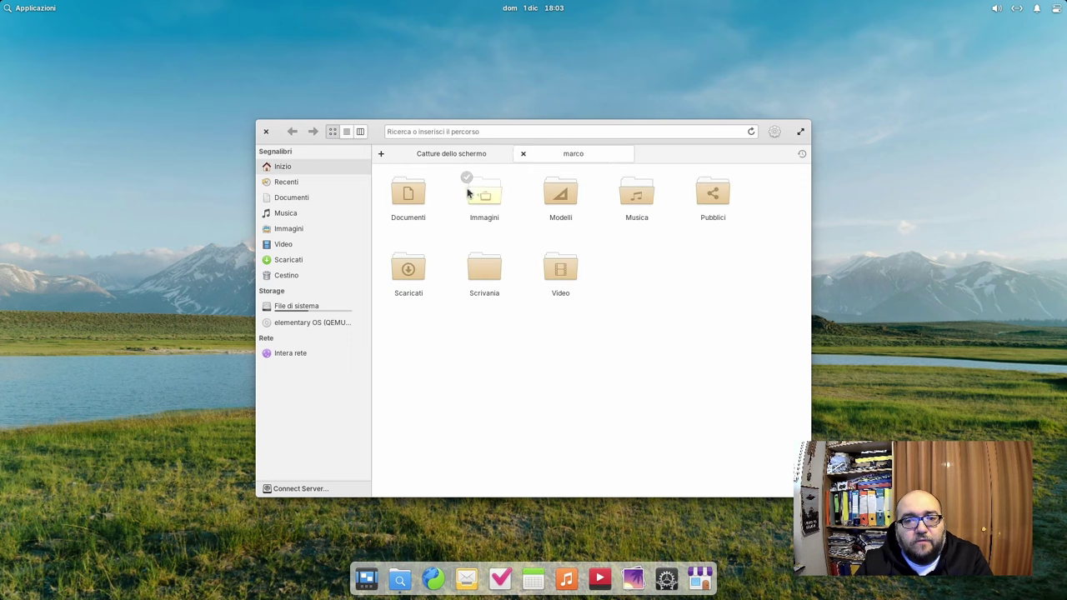
click(523, 155)
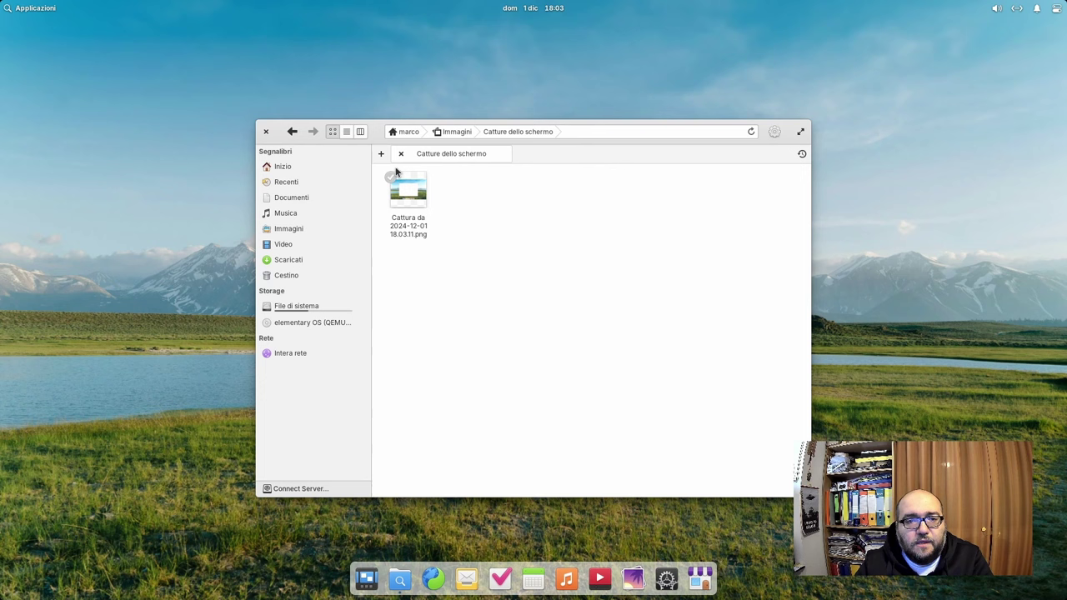
click(578, 131)
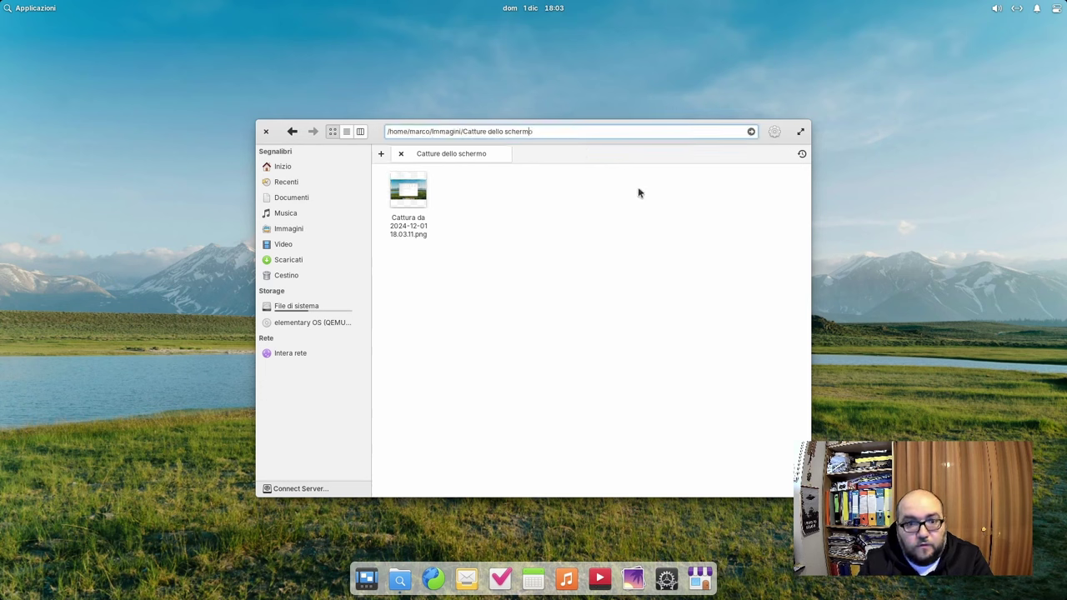
key(BackSpace)
key(BackSpace)
key(BackSpace)
key(BackSpace)
key(BackSpace)
key(BackSpace)
key(BackSpace)
key(BackSpace)
key(BackSpace)
key(BackSpace)
key(BackSpace)
key(BackSpace)
key(BackSpace)
key(BackSpace)
key(BackSpace)
key(BackSpace)
key(BackSpace)
key(BackSpace)
key(BackSpace)
key(BackSpace)
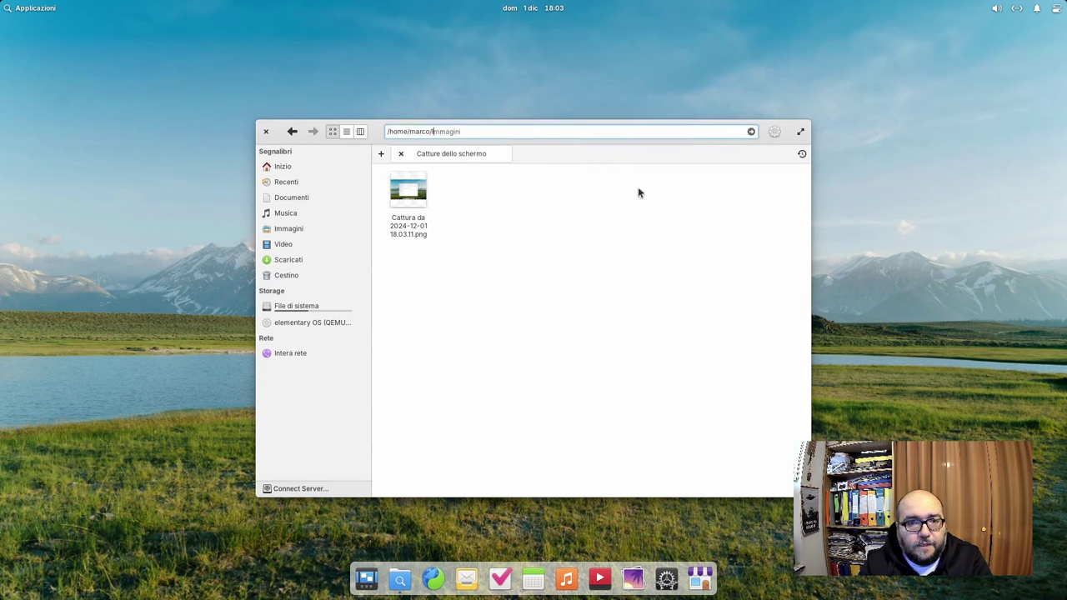
key(BackSpace)
key(Return)
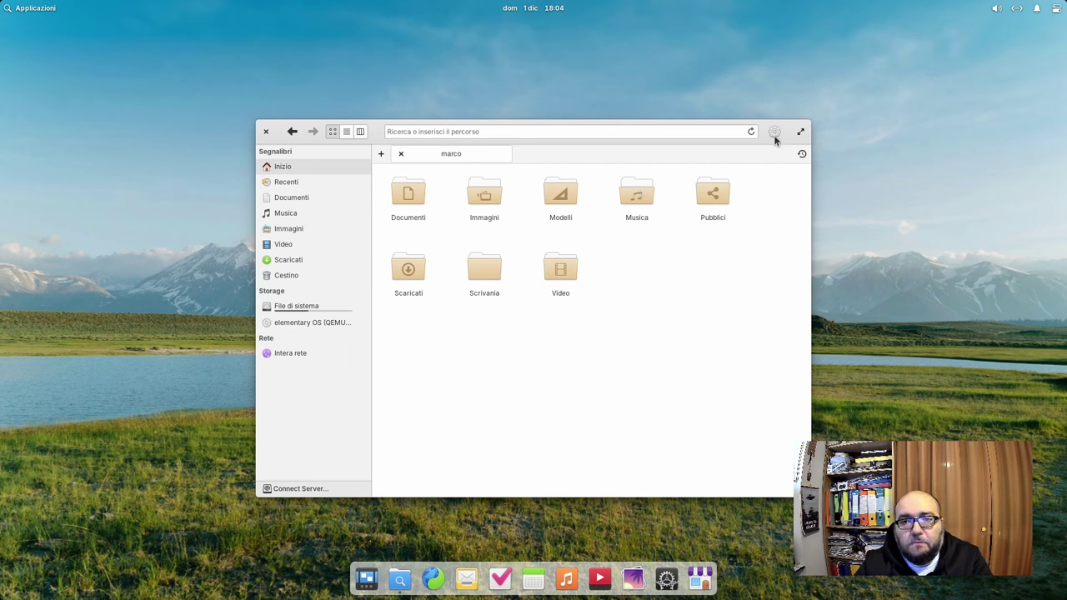
right_click(720, 286)
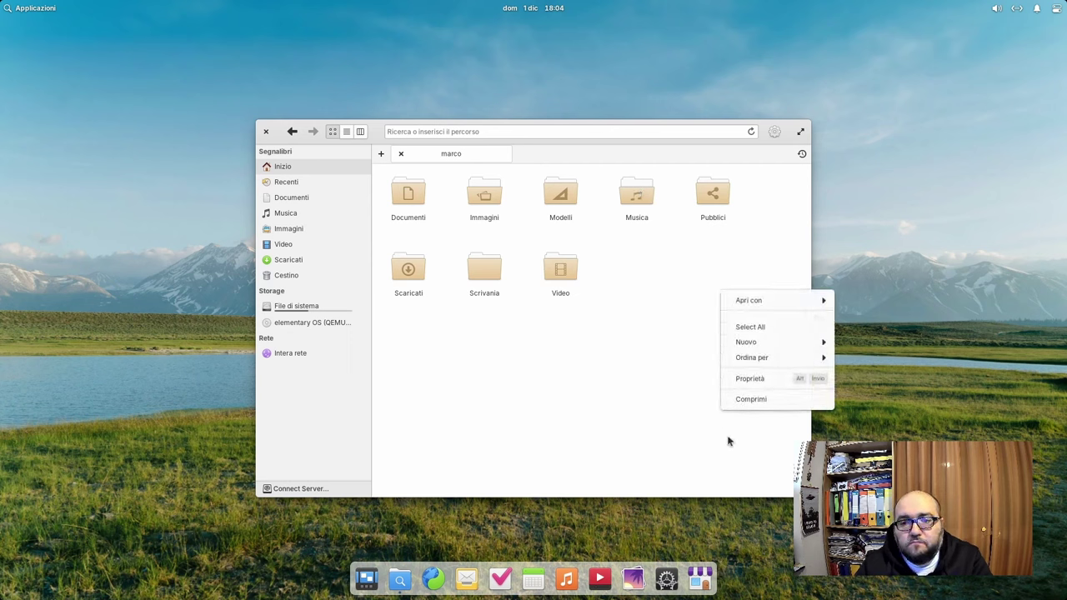
click(759, 379)
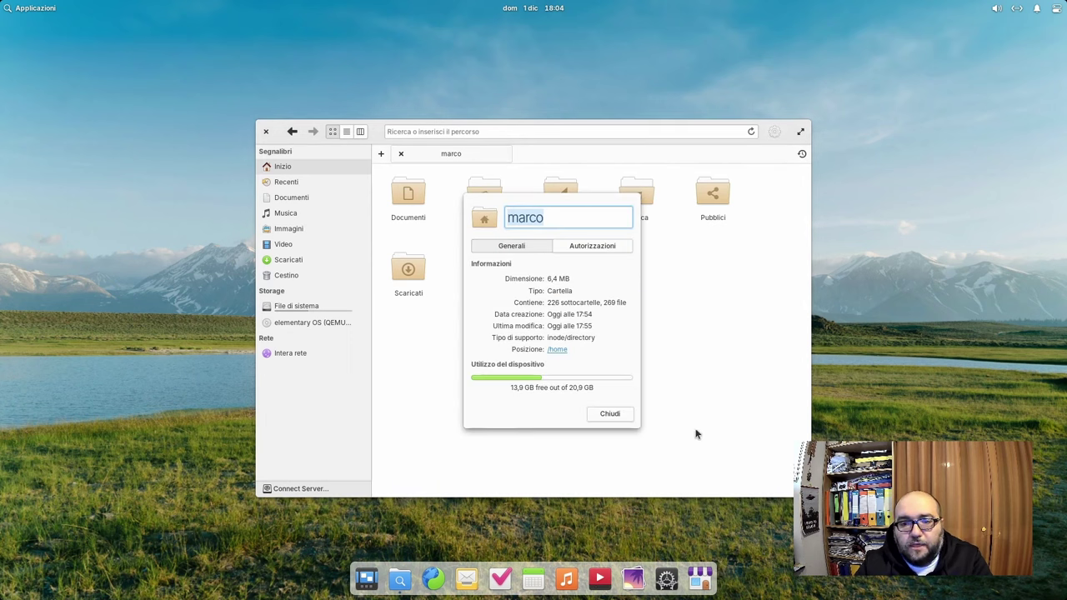
click(600, 249)
click(612, 419)
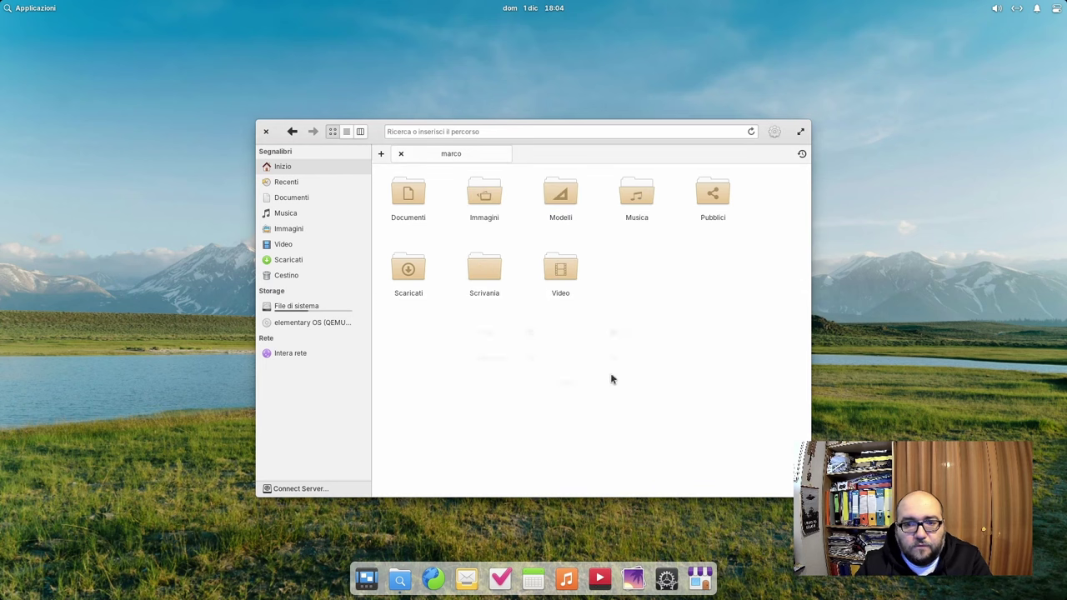
right_click(634, 200)
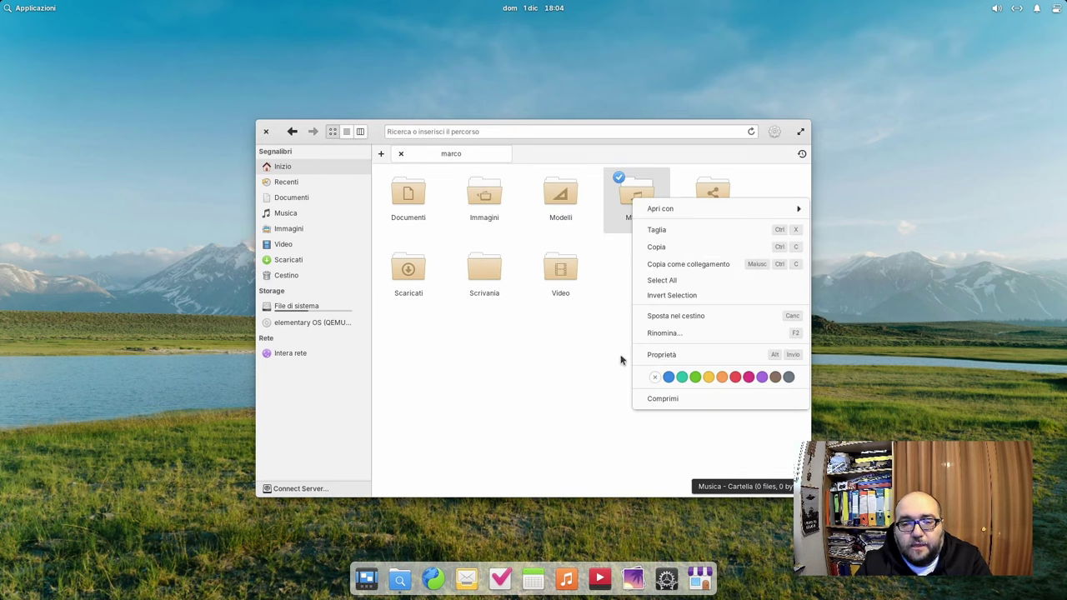
click(669, 376)
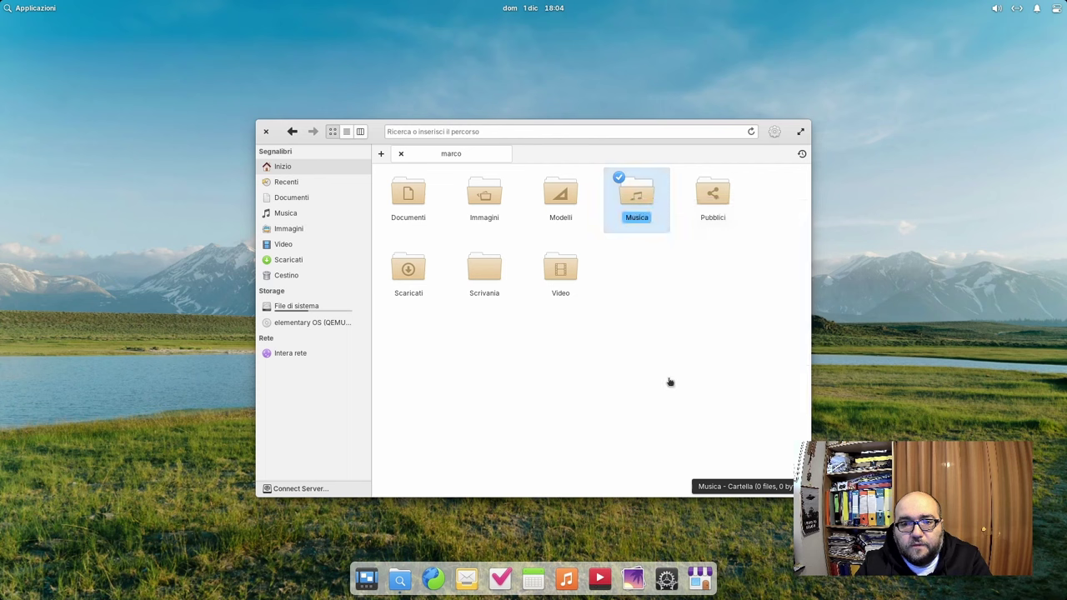
click(656, 266)
right_click(649, 204)
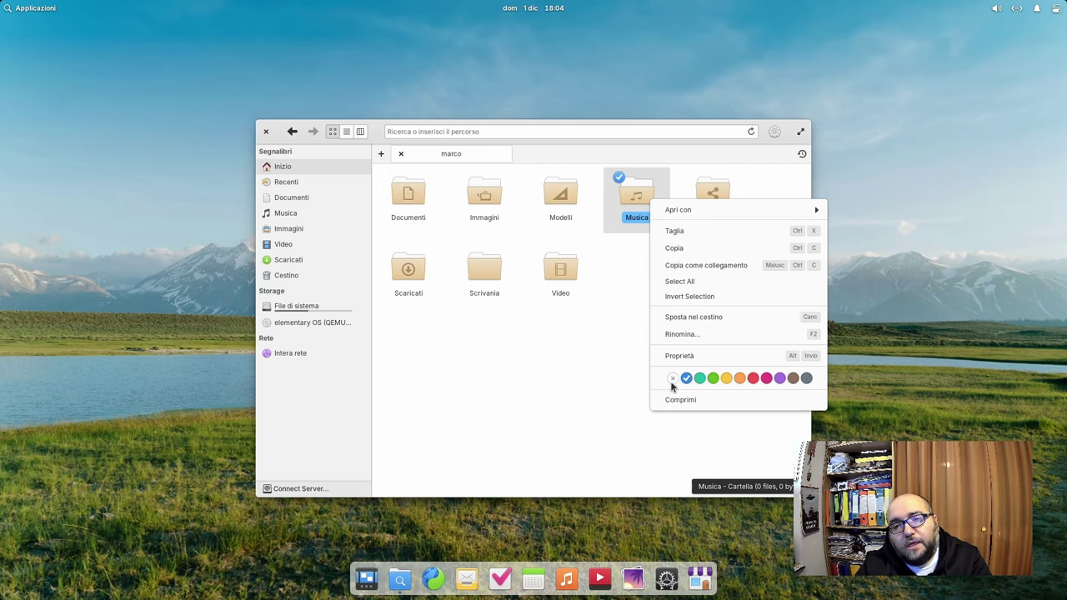
click(671, 379)
click(622, 294)
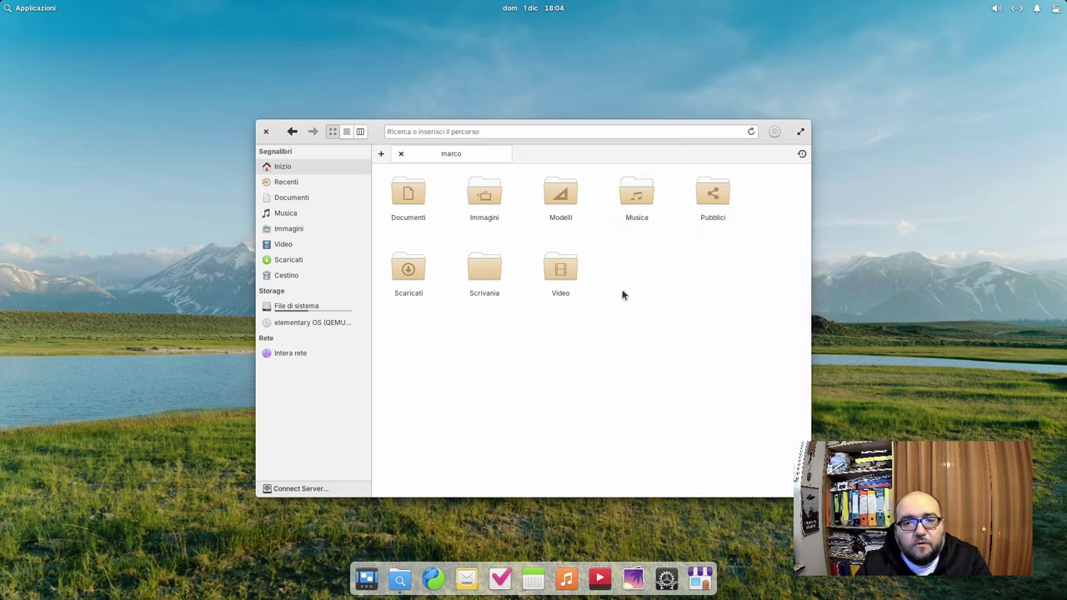
click(649, 213)
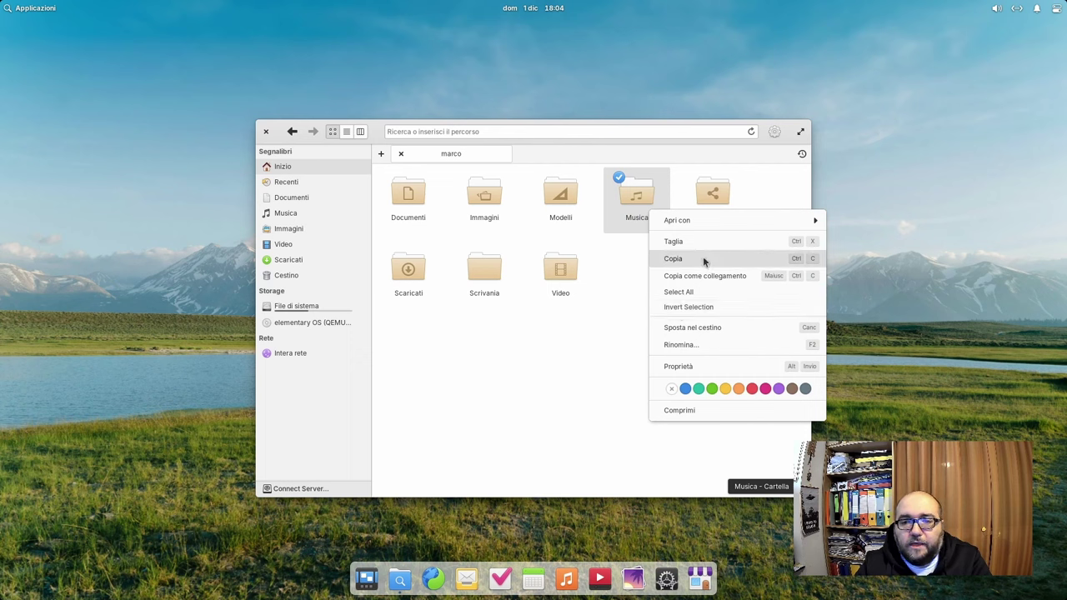
click(707, 308)
click(702, 311)
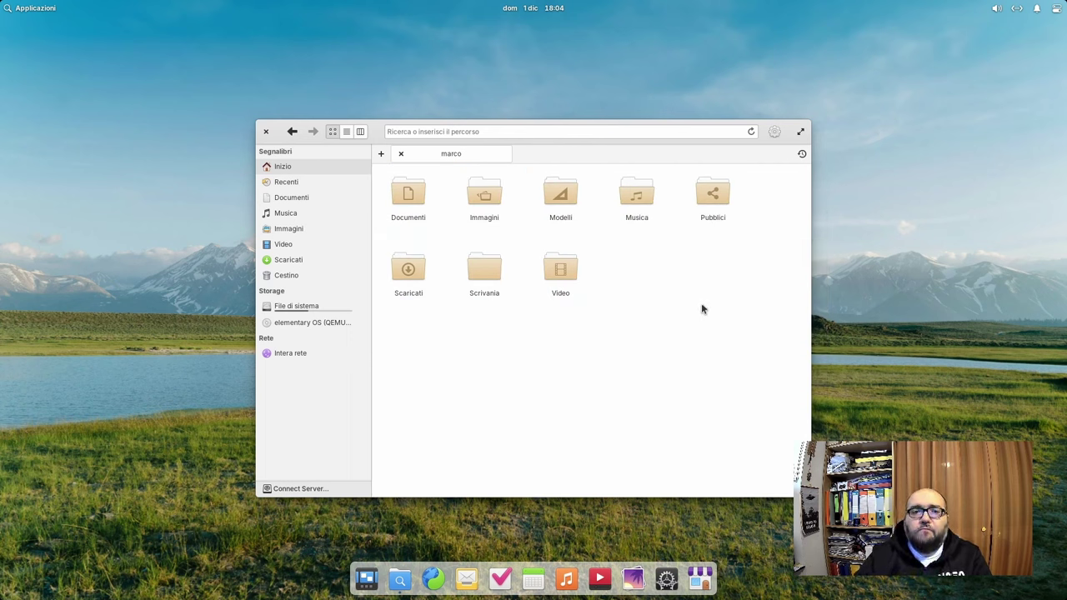
click(266, 133)
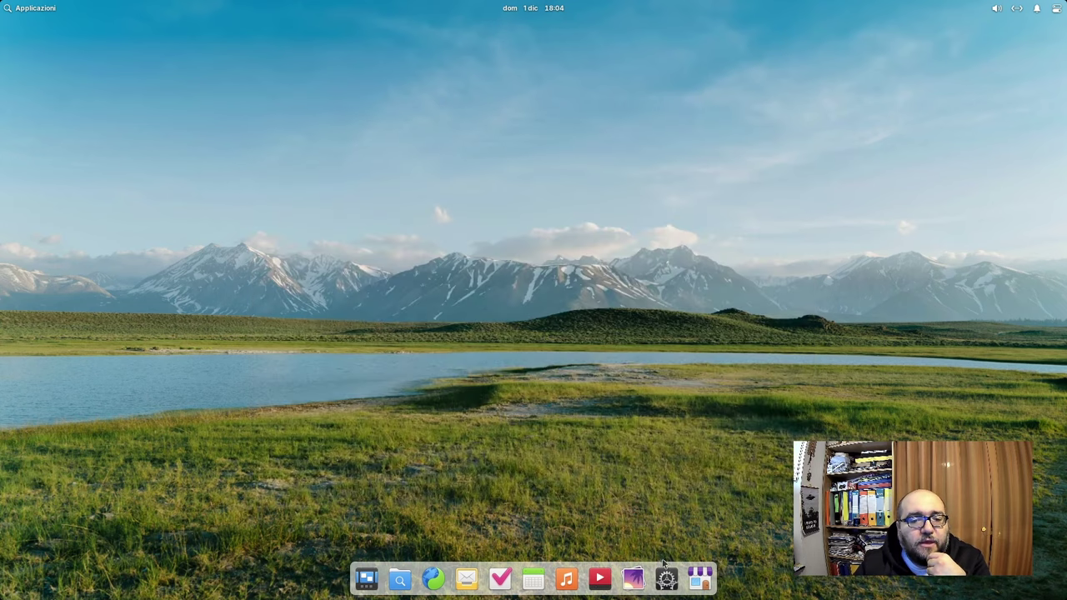
Launch Web, type and clear some text in its address bar, then reopen Files
click(432, 579)
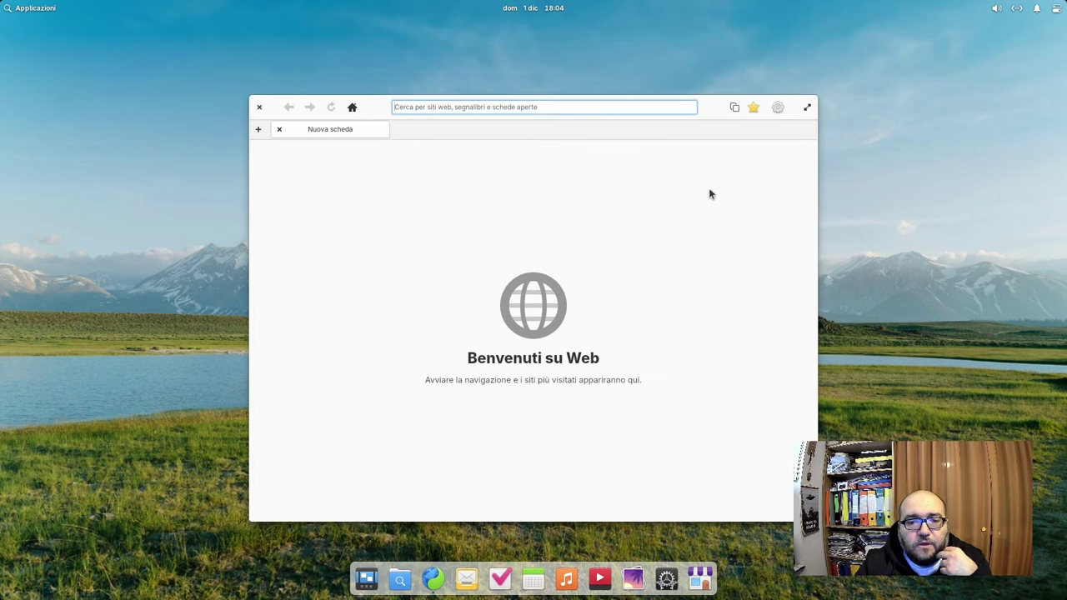
text(marc)
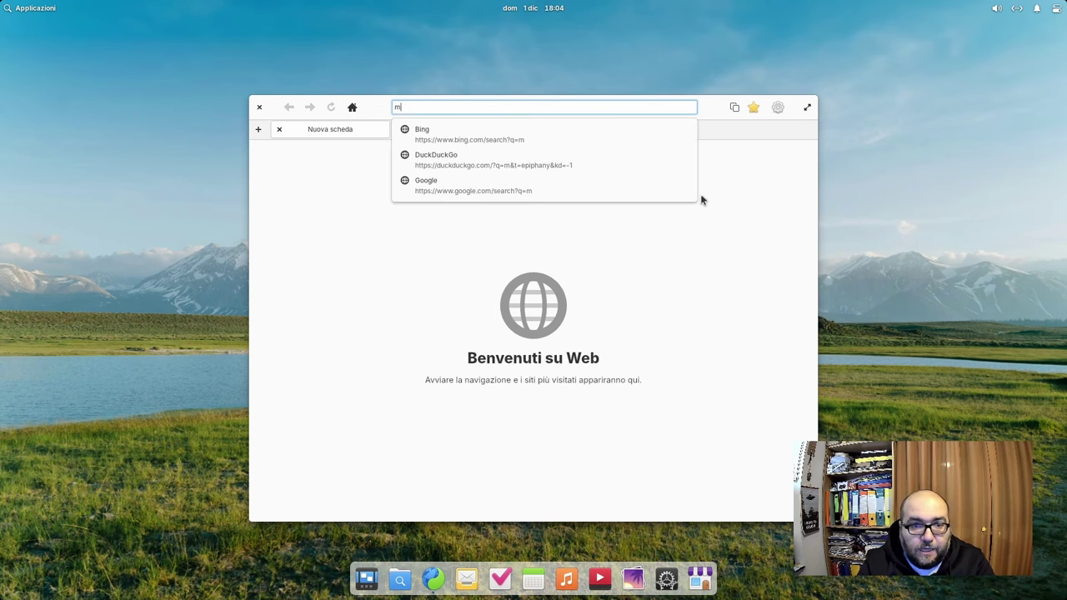
key(BackSpace)
key(BackSpace)
key(BackSpace)
key(BackSpace)
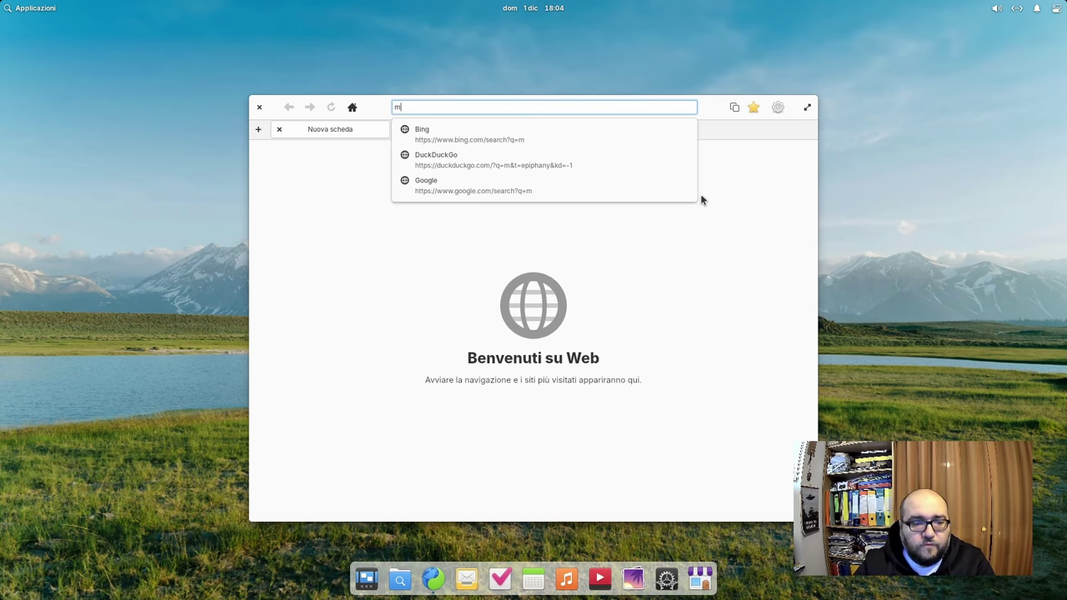
click(401, 583)
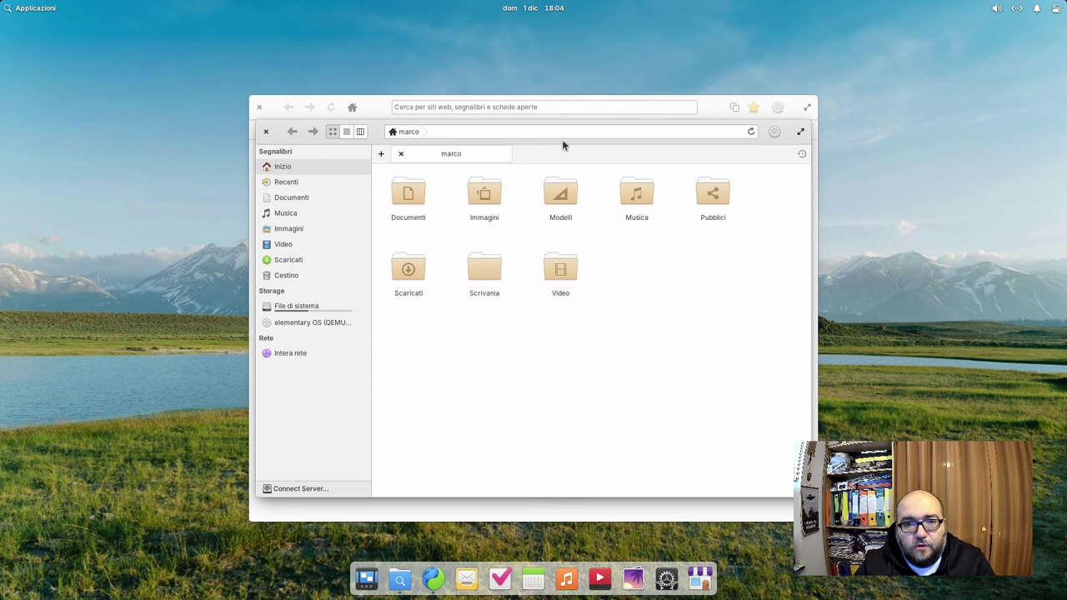
Arrange the Files and Web windows side by side, switching which one is in front
drag(562, 139, 701, 162)
drag(707, 111, 608, 72)
click(873, 162)
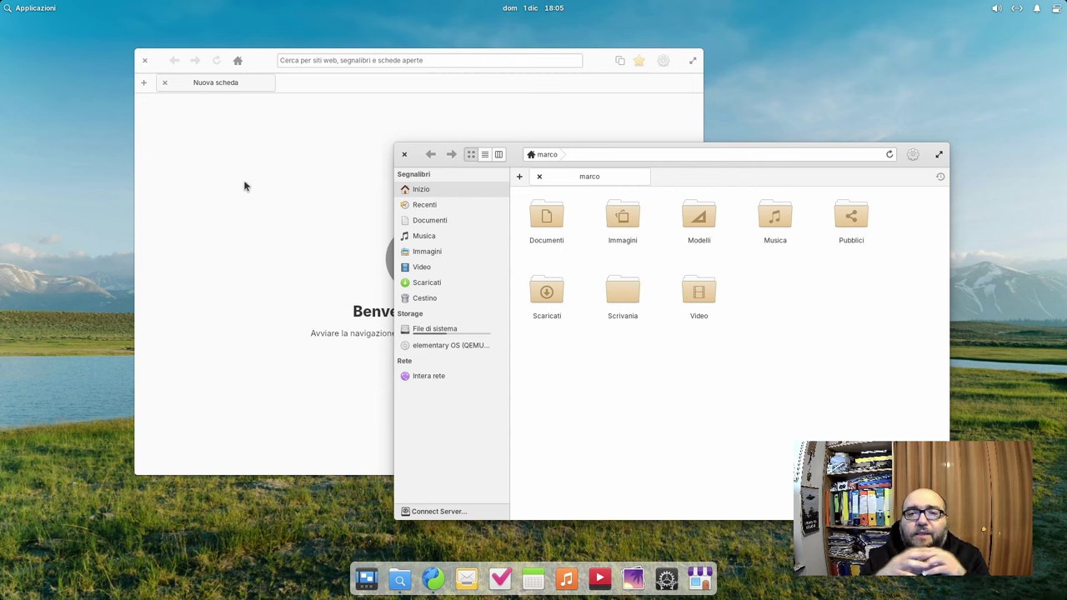
click(245, 187)
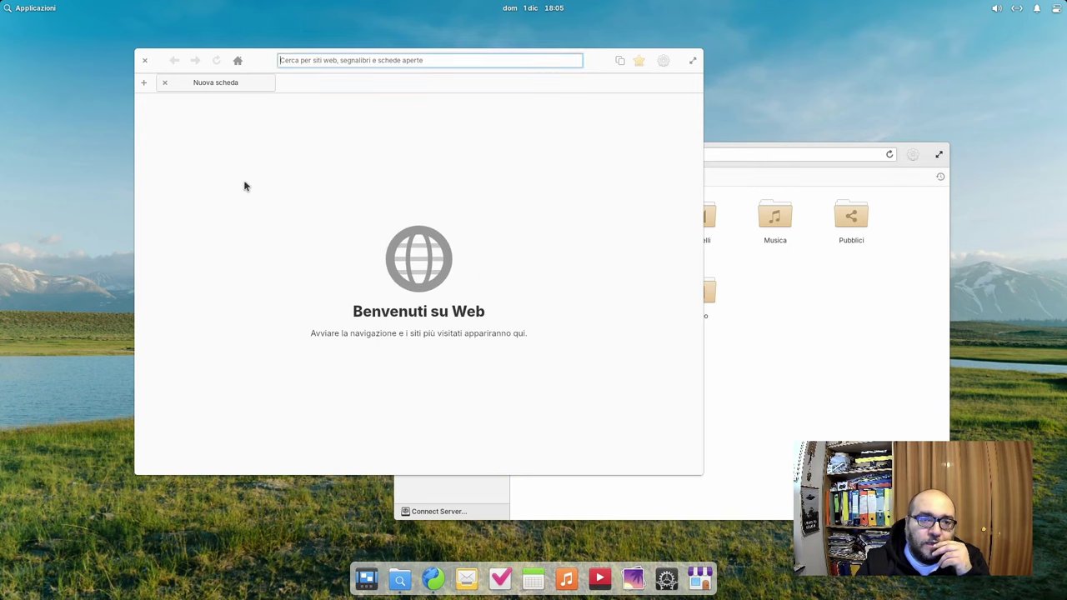
click(862, 423)
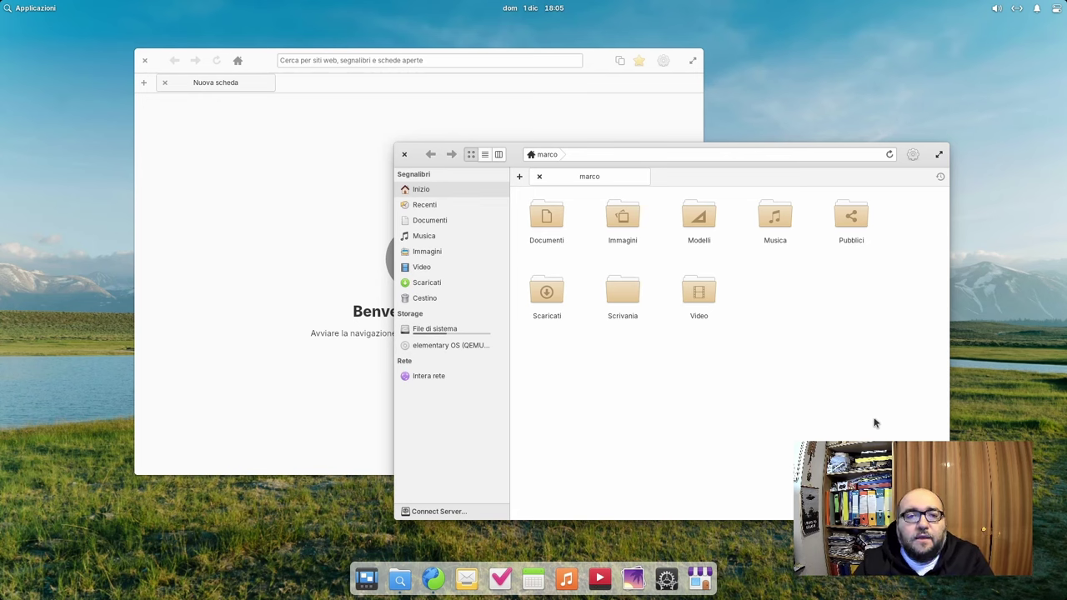
click(233, 93)
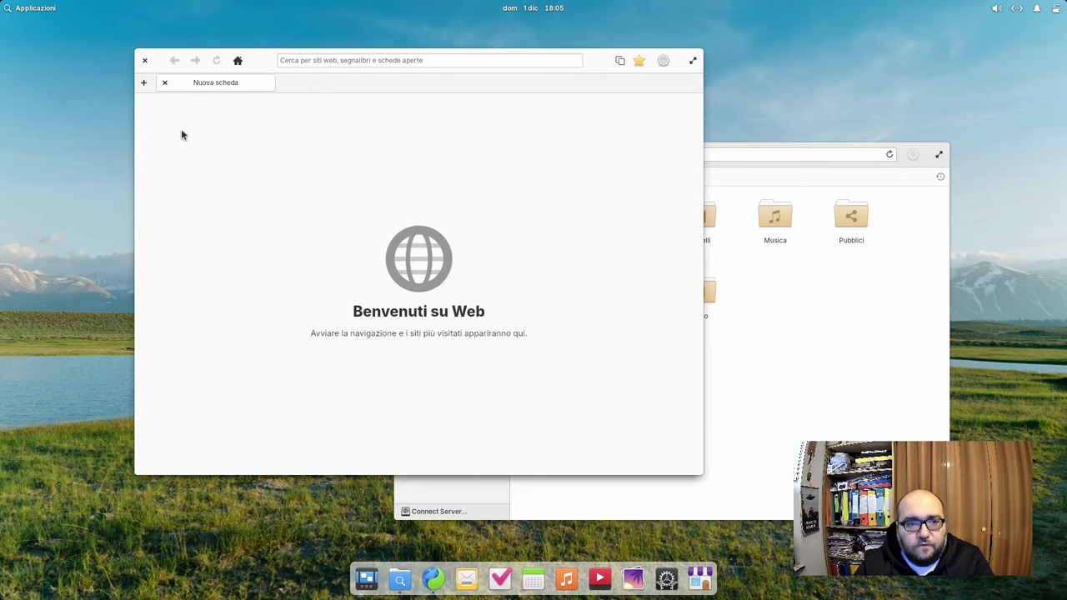
click(757, 332)
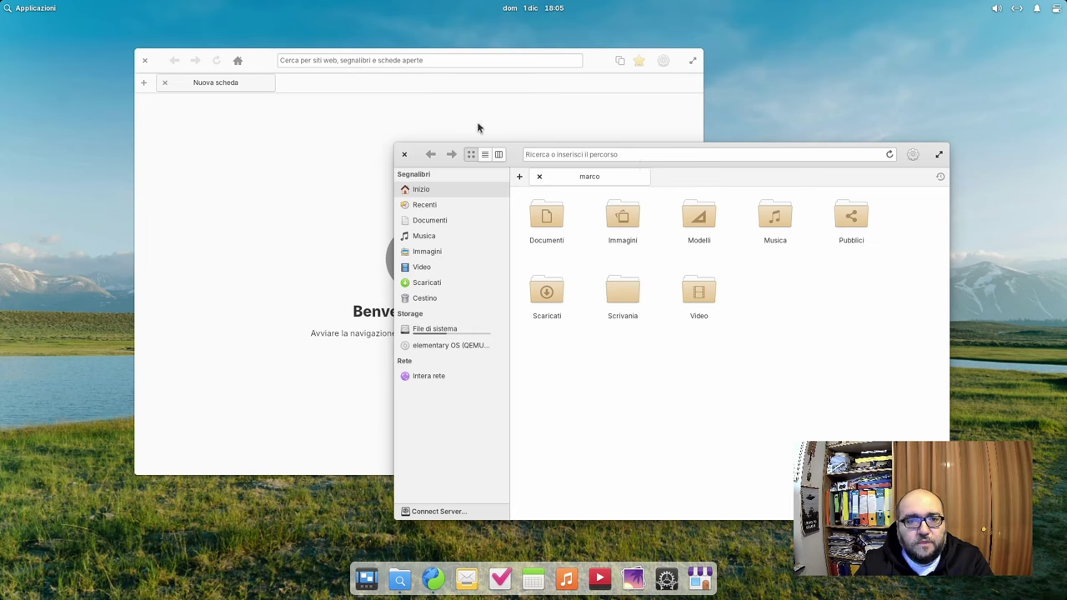
Glance at the Files view settings and Web's main menu, then close Files
click(913, 154)
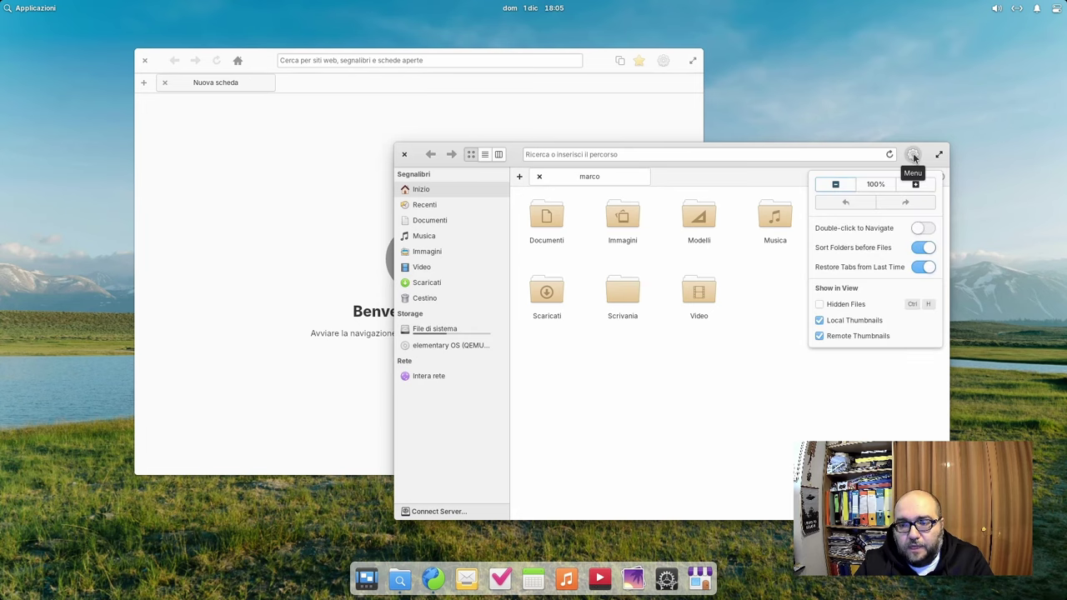
click(656, 53)
click(664, 60)
click(665, 60)
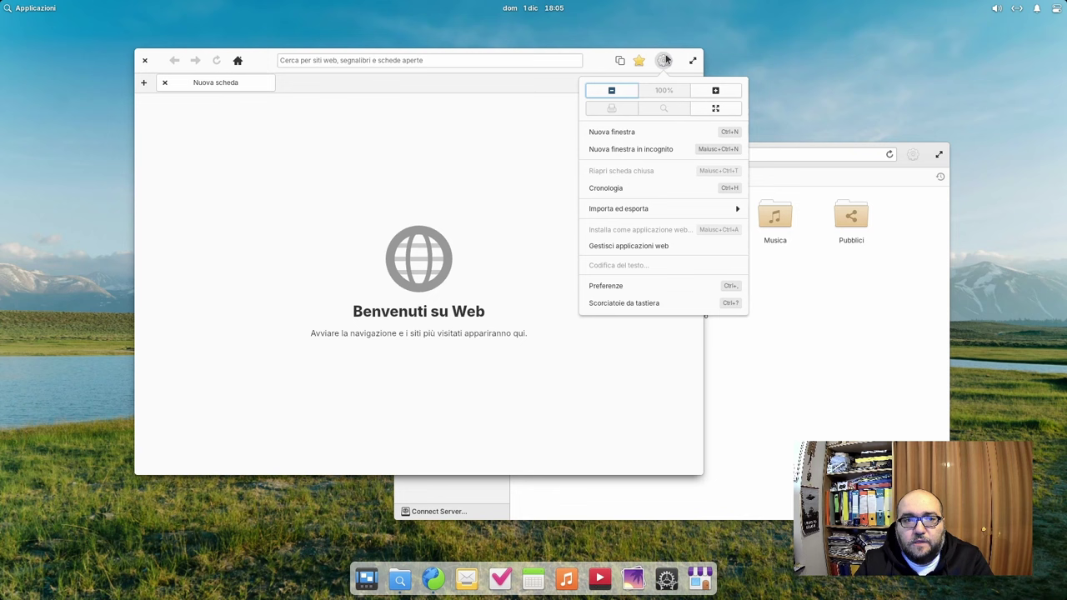
click(476, 139)
click(850, 331)
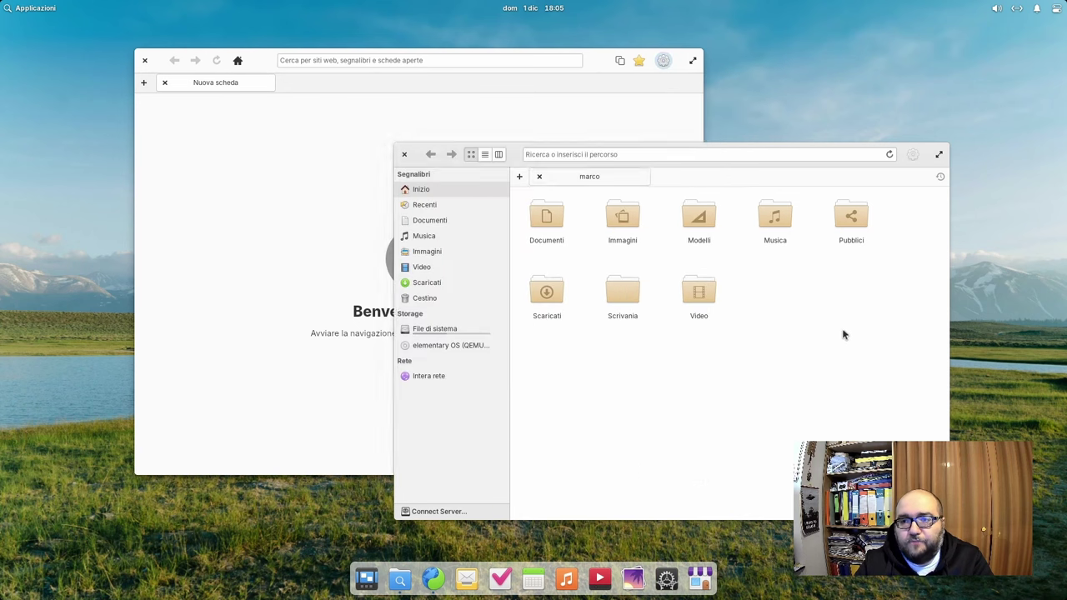
click(404, 155)
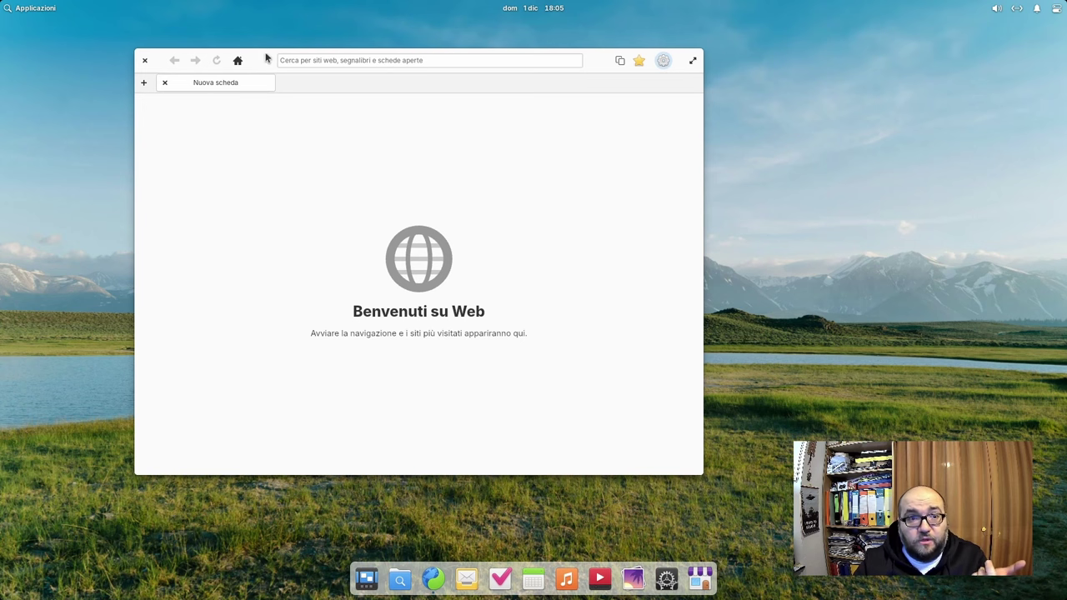
Centre the browser window and search DuckDuckGo for 'marcosbox' from the address bar
drag(264, 62, 382, 103)
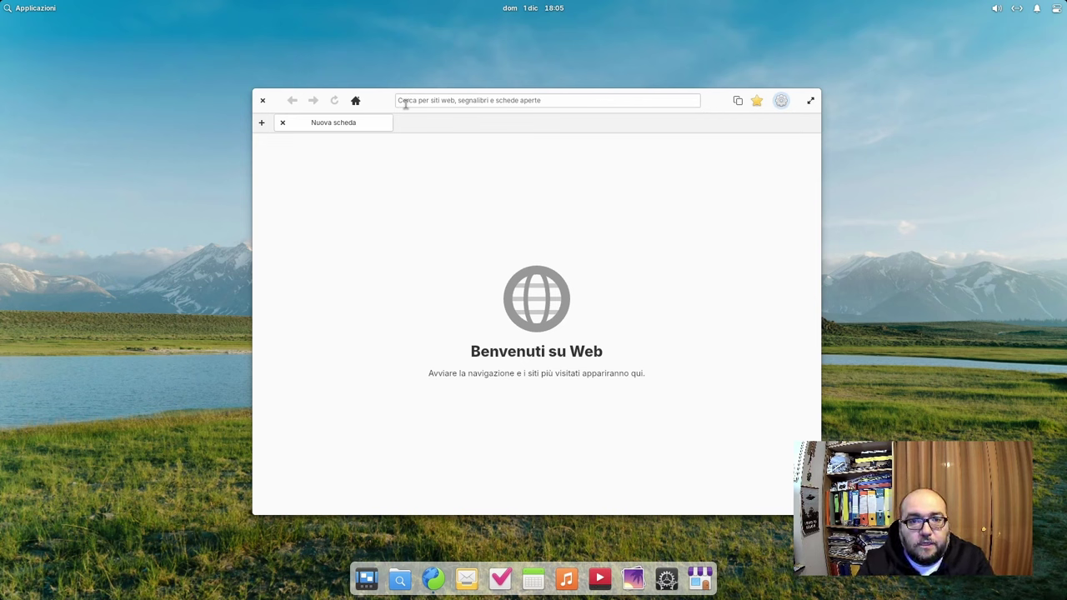
click(405, 101)
text(ma)
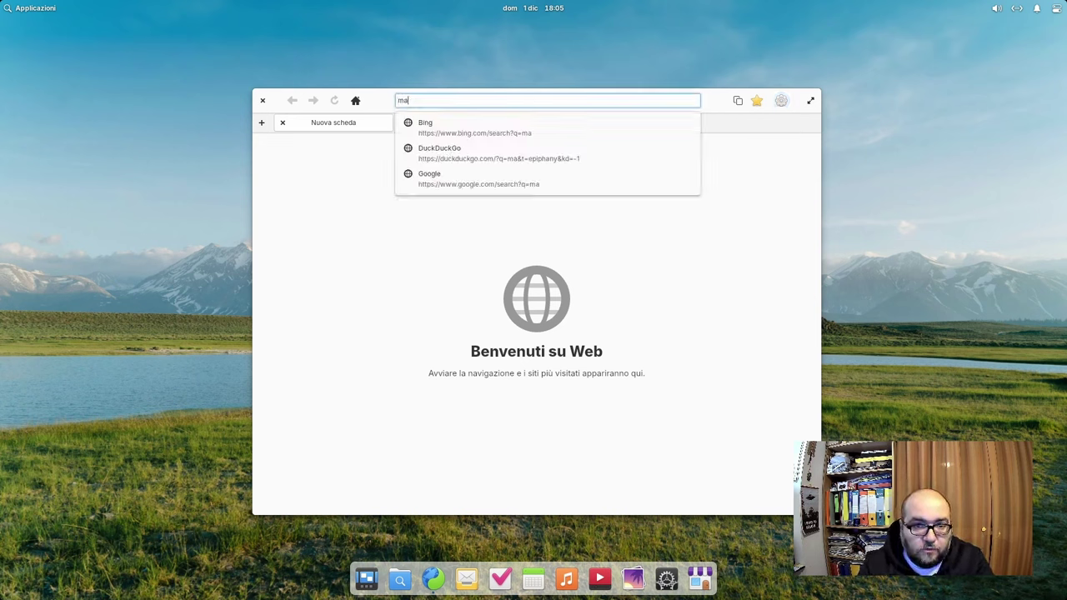
text(rcosbox)
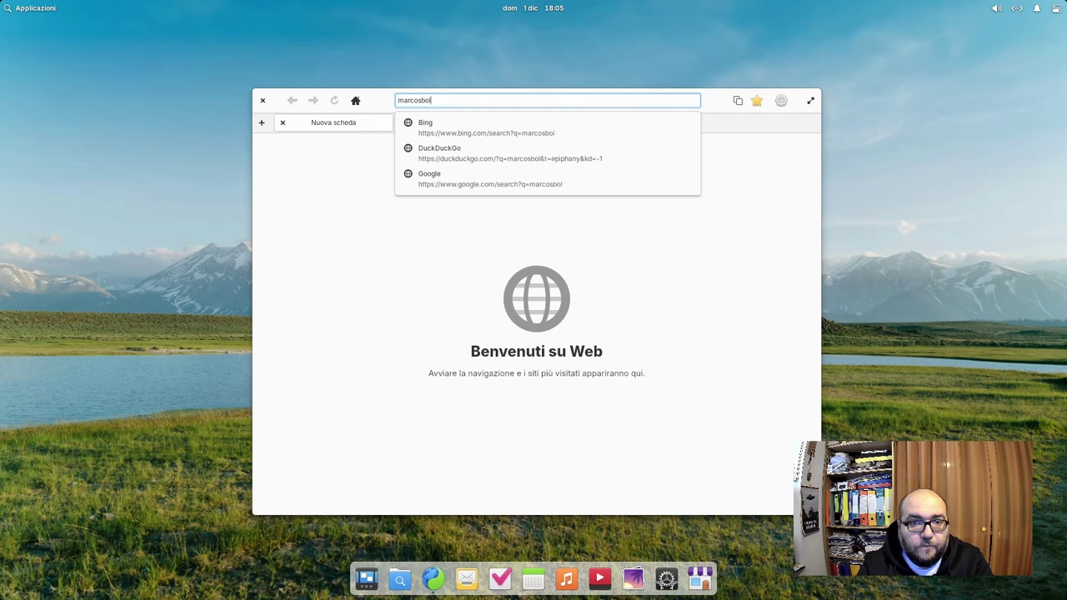
text(.com)
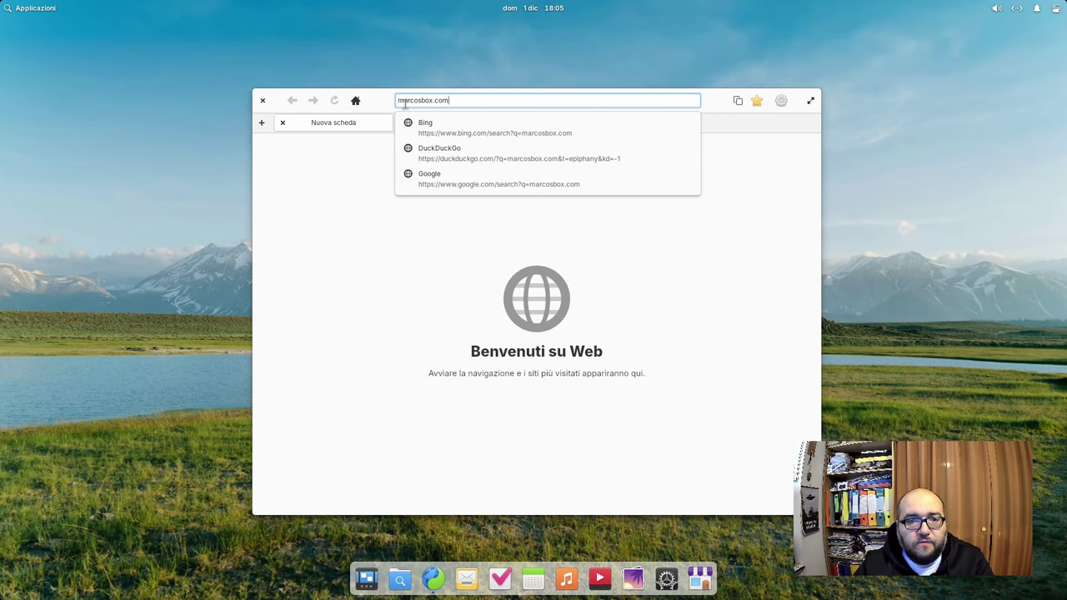
key(BackSpace)
key(BackSpace)
key(BackSpace)
key(BackSpace)
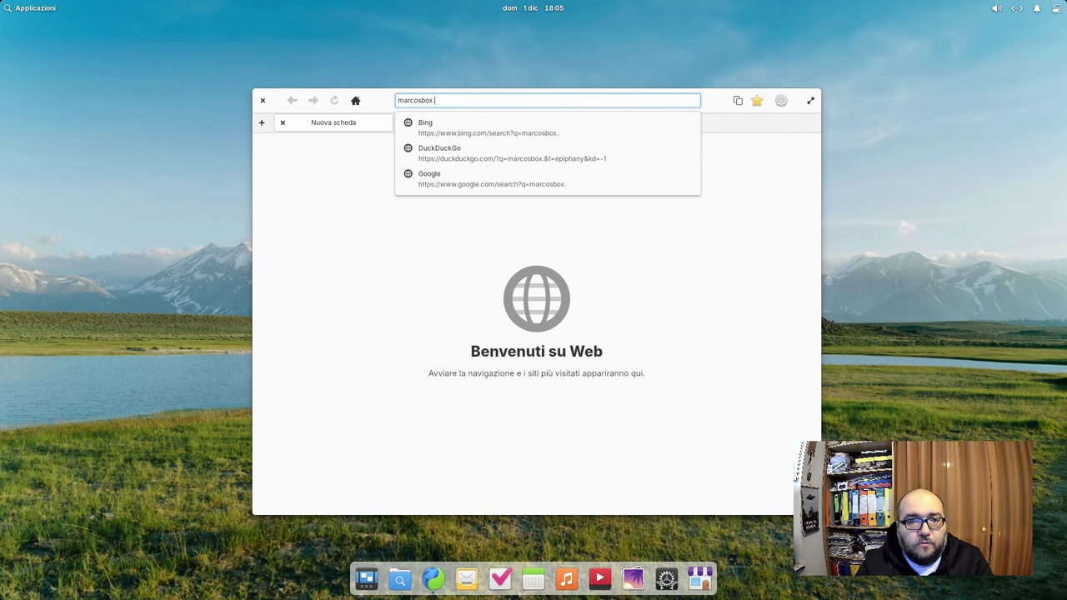
key(Return)
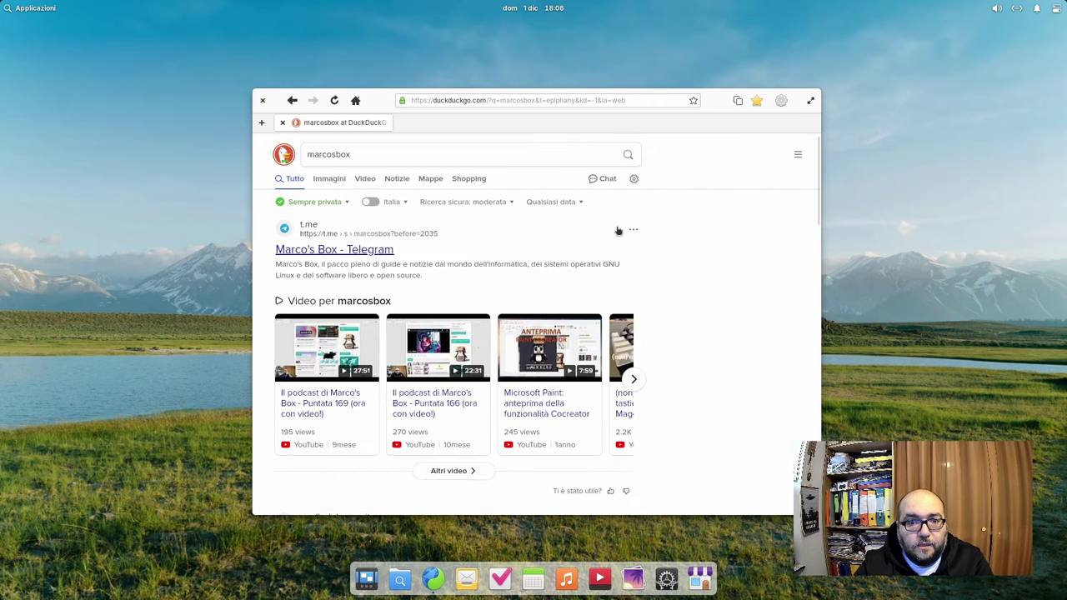
Scroll through the search results, then load marcosbox.com from the address bar
scroll(653, 243, down, 2)
scroll(653, 243, down, 3)
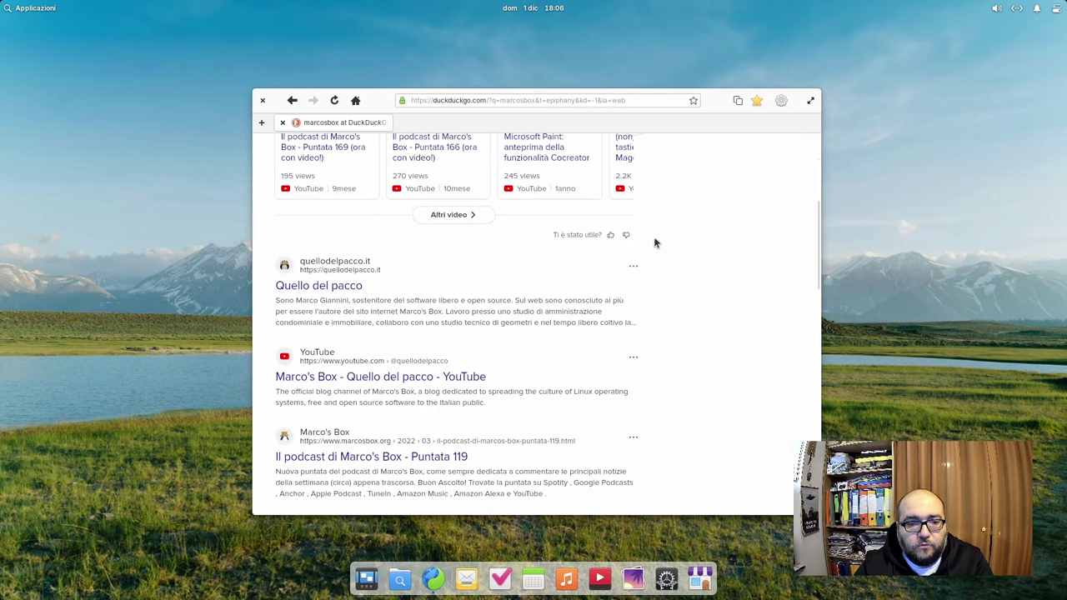
scroll(654, 243, down, 3)
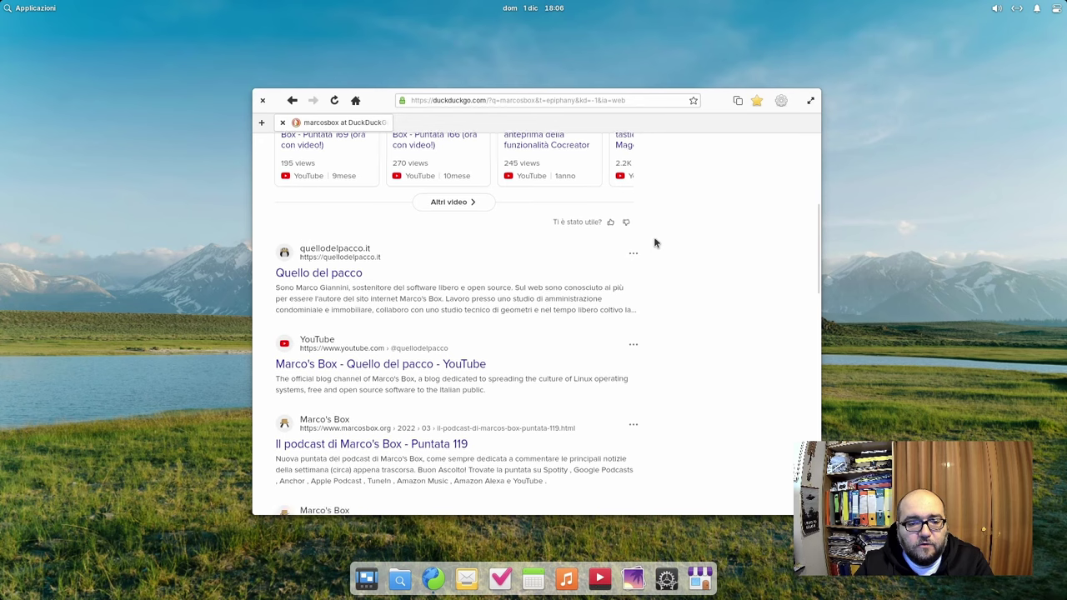
scroll(654, 242, up, 6)
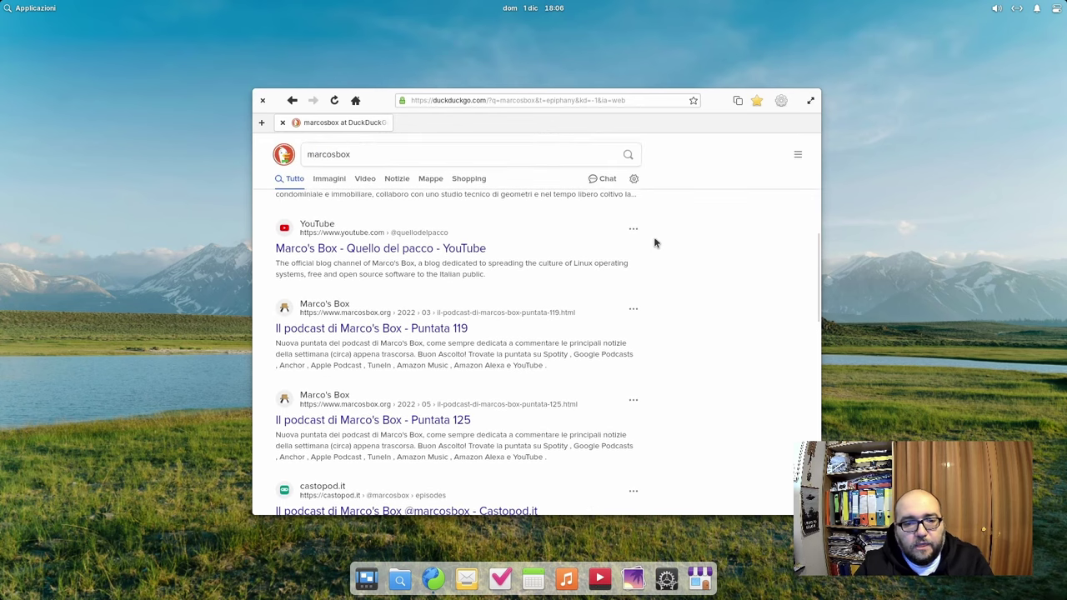
scroll(655, 243, up, 2)
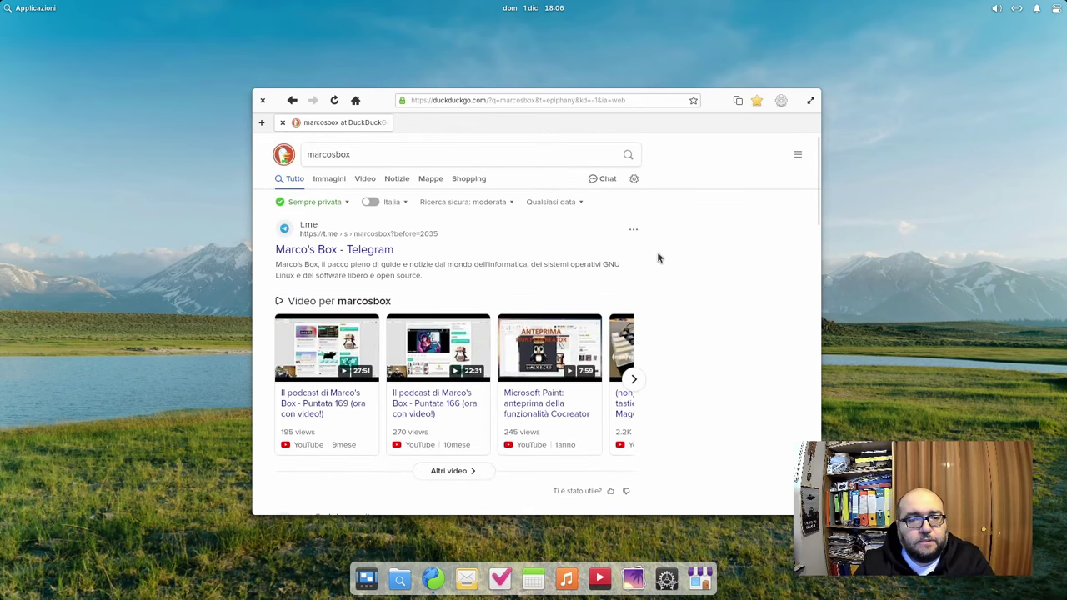
scroll(656, 259, down, 4)
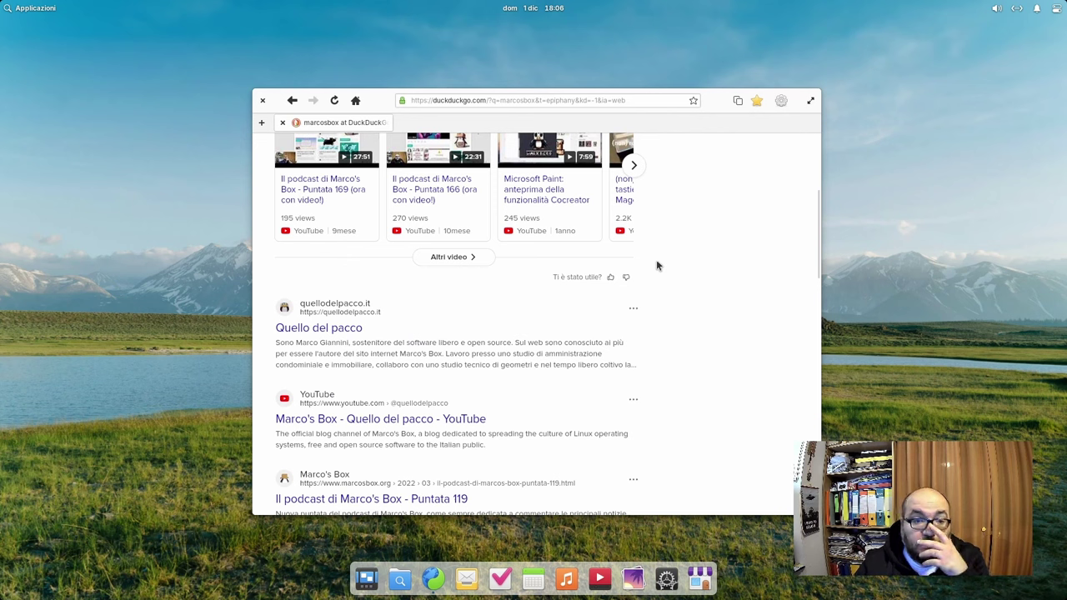
click(456, 102)
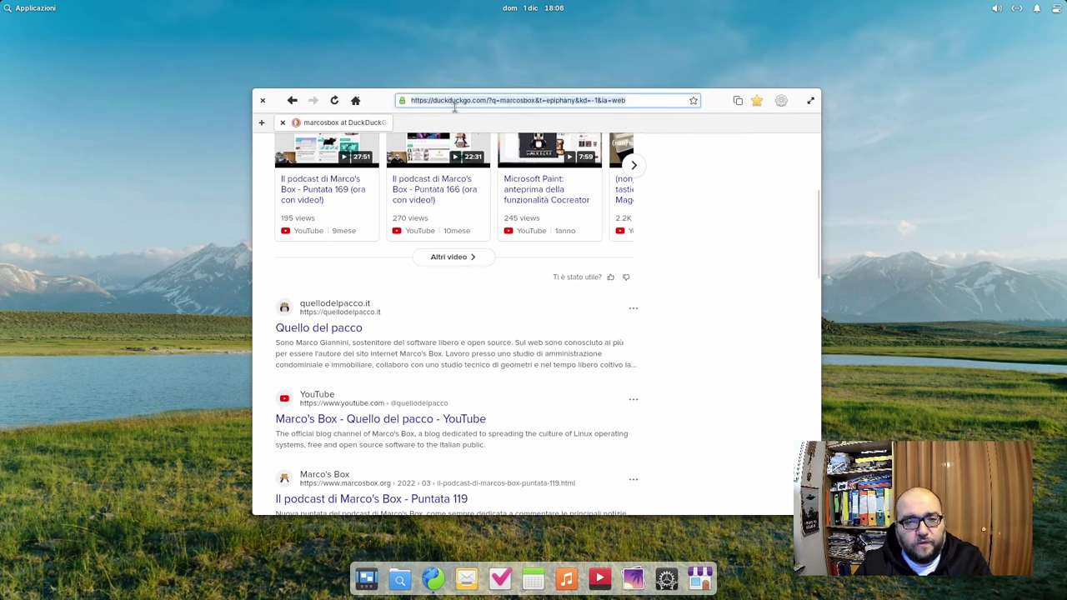
text(marco)
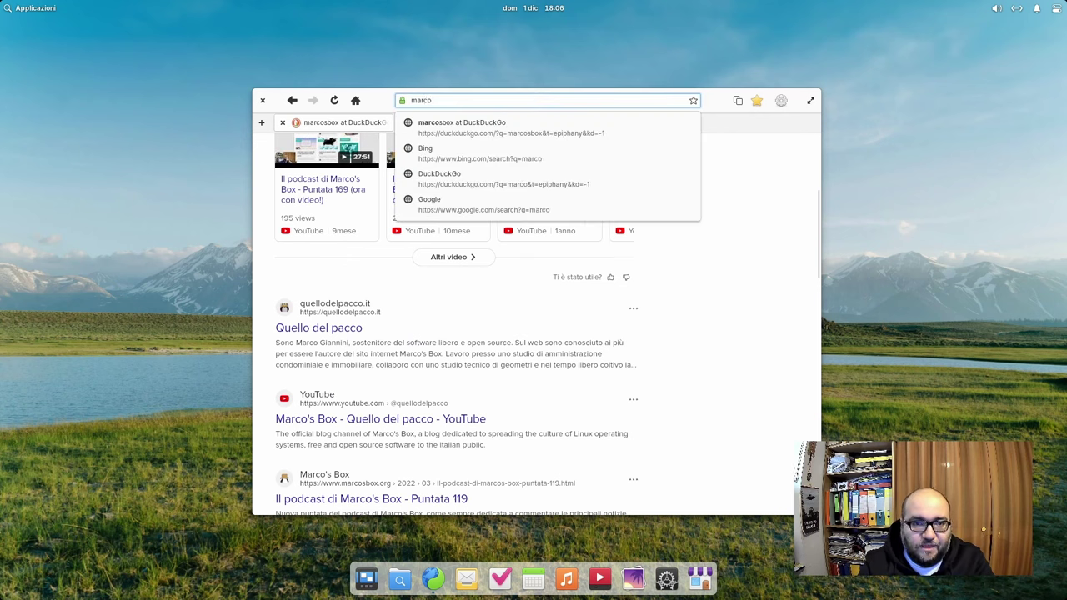
text(sbox.com)
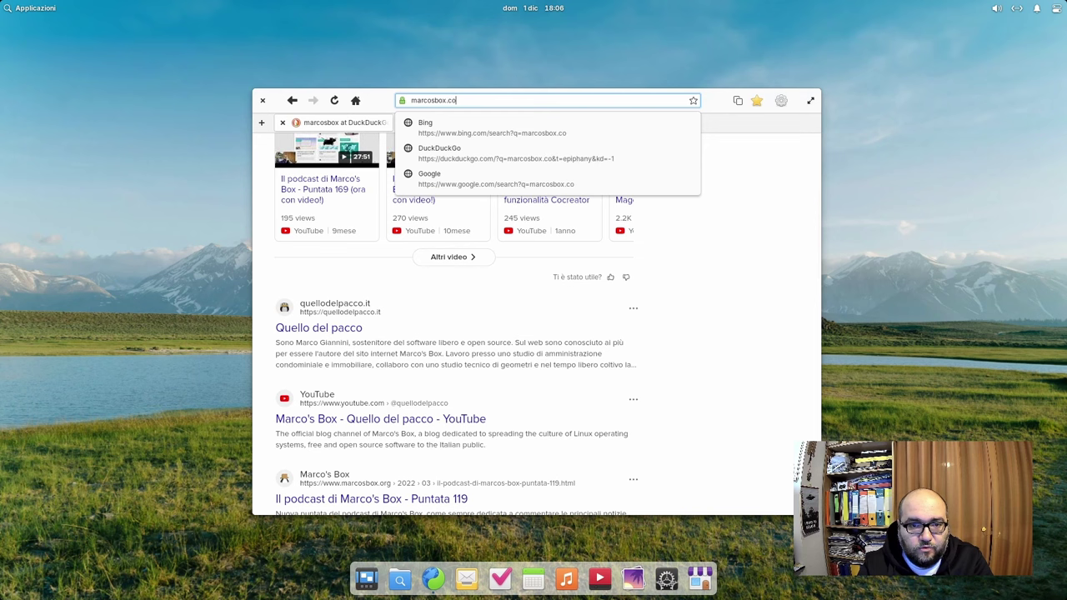
key(Return)
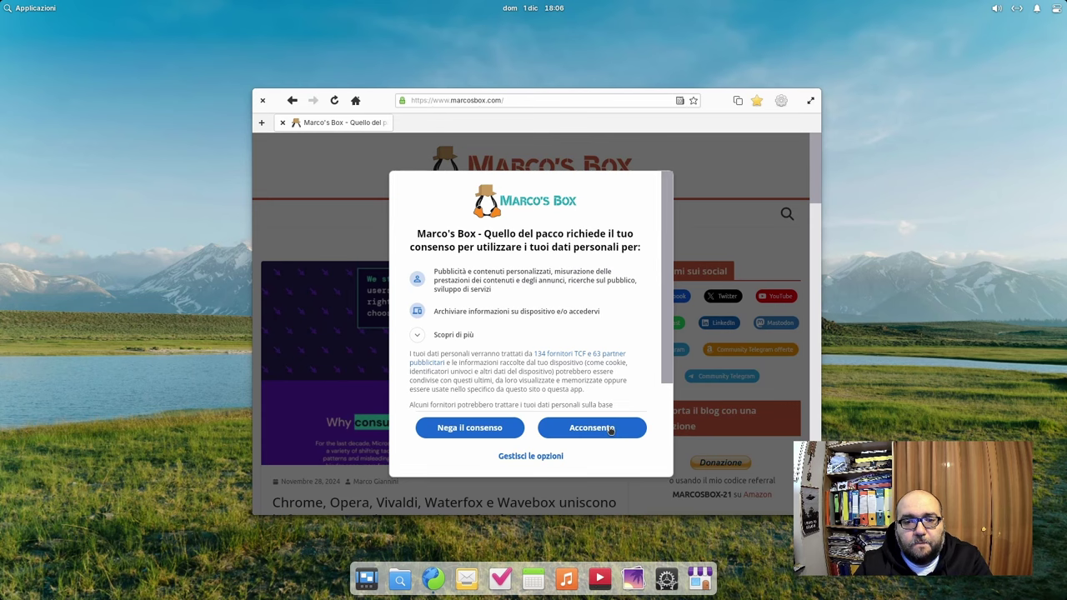
Accept the site's cookies with Acconsento and maximize the browser window
click(594, 429)
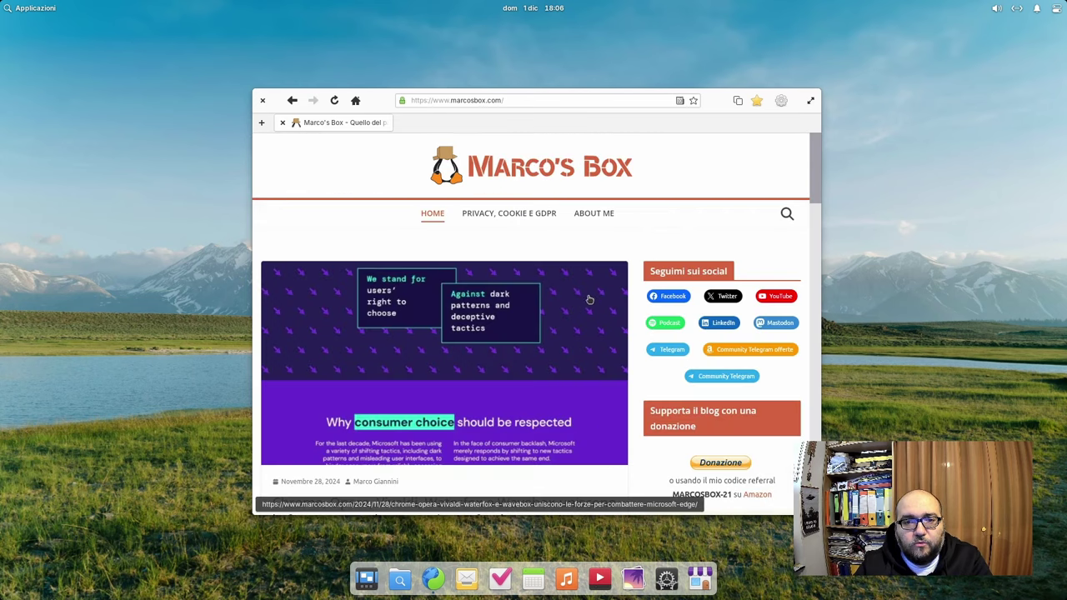
scroll(579, 275, down, 6)
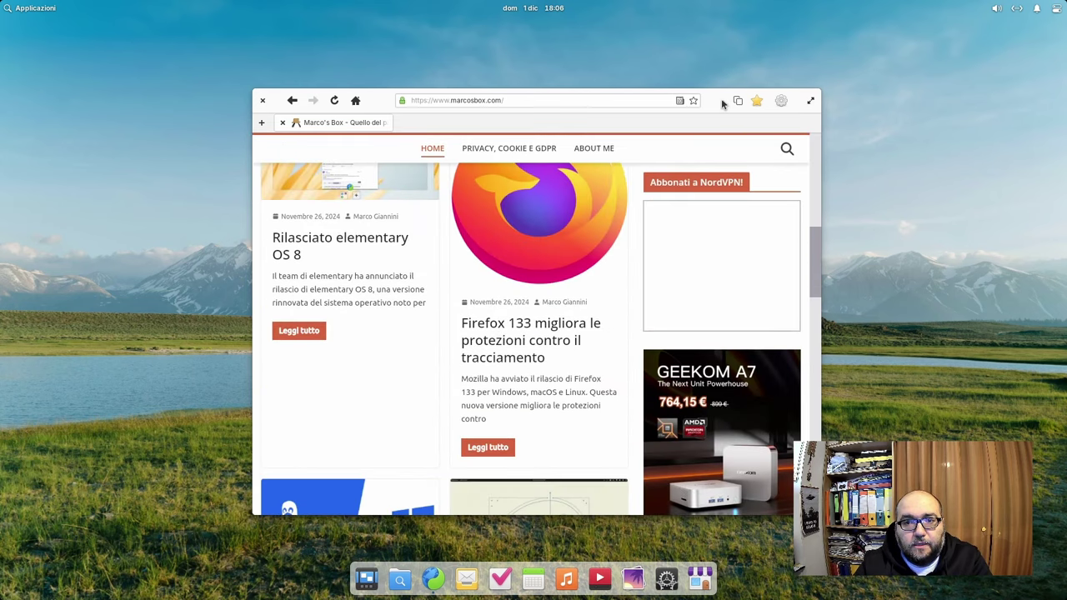
double_click(732, 103)
scroll(990, 393, up, 6)
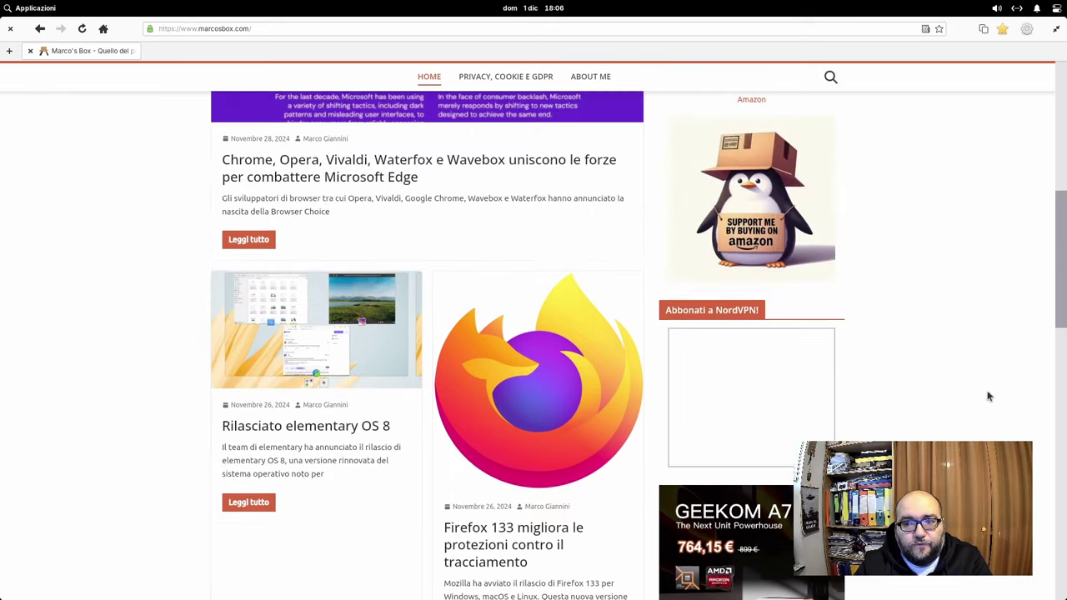
scroll(984, 387, down, 10)
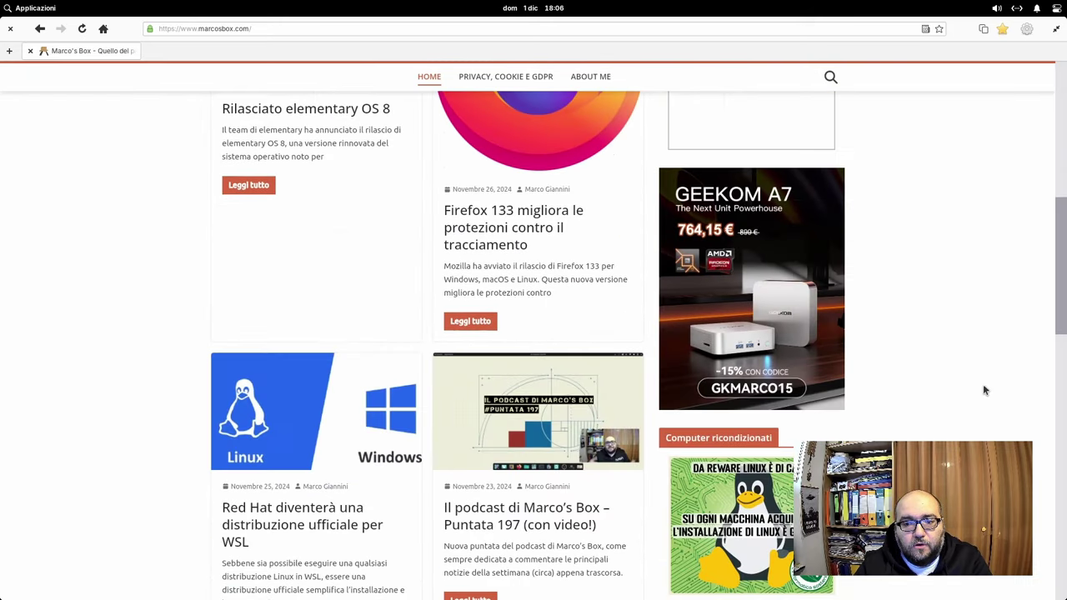
scroll(982, 391, up, 5)
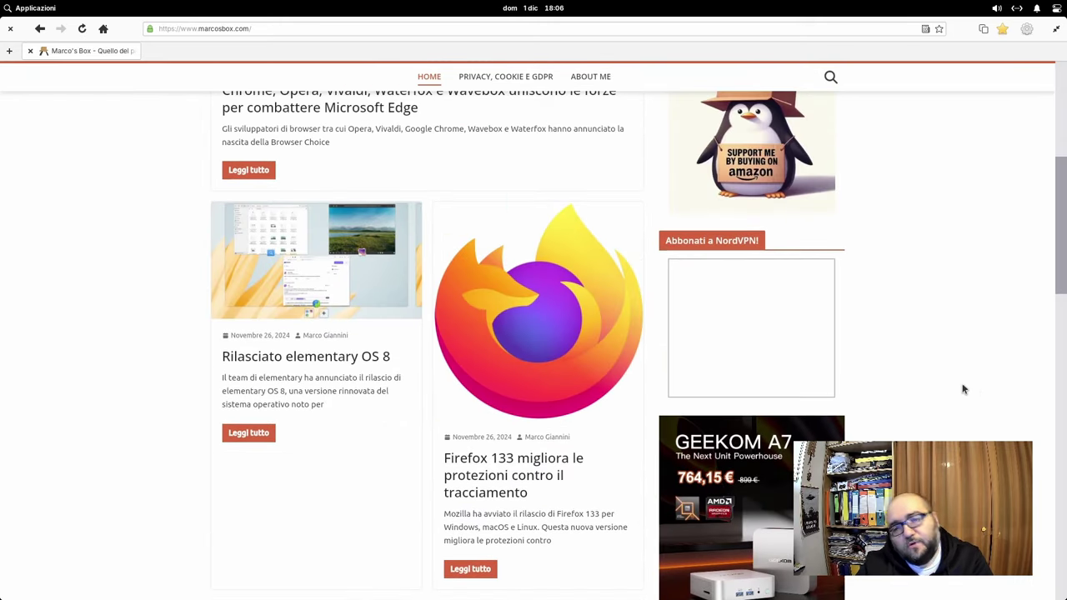
Open the NordVPN article, return home, view the tab overview, and re-maximize the window
click(751, 317)
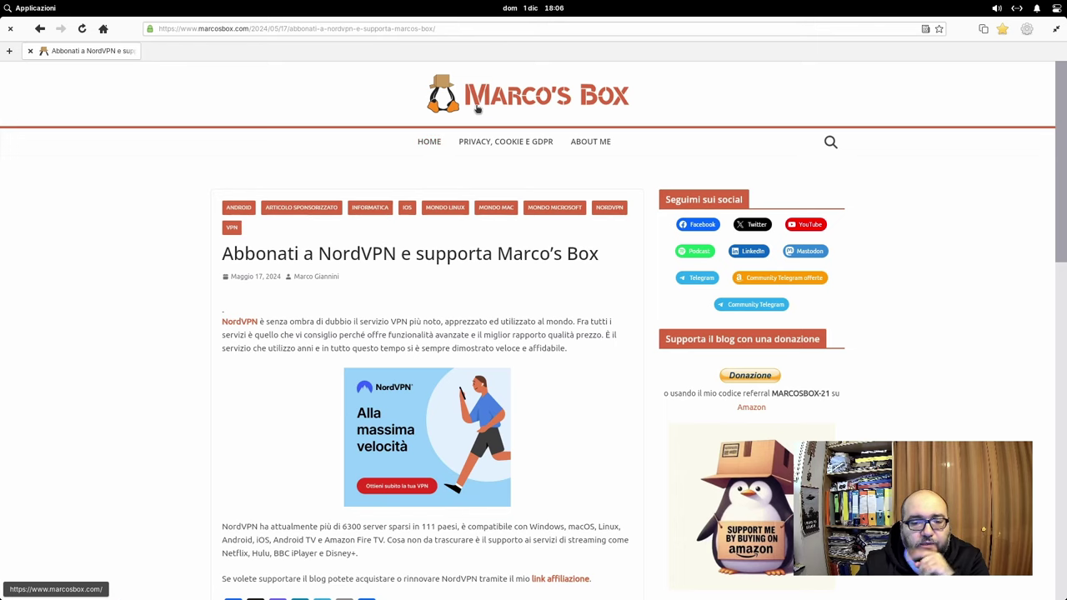
click(478, 108)
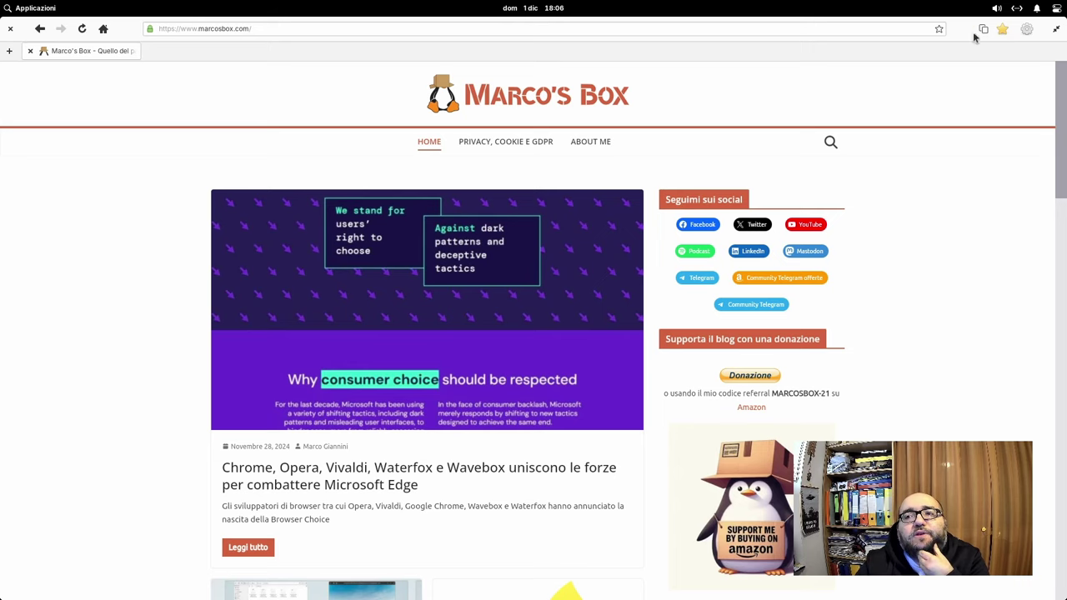
drag(958, 37, 699, 105)
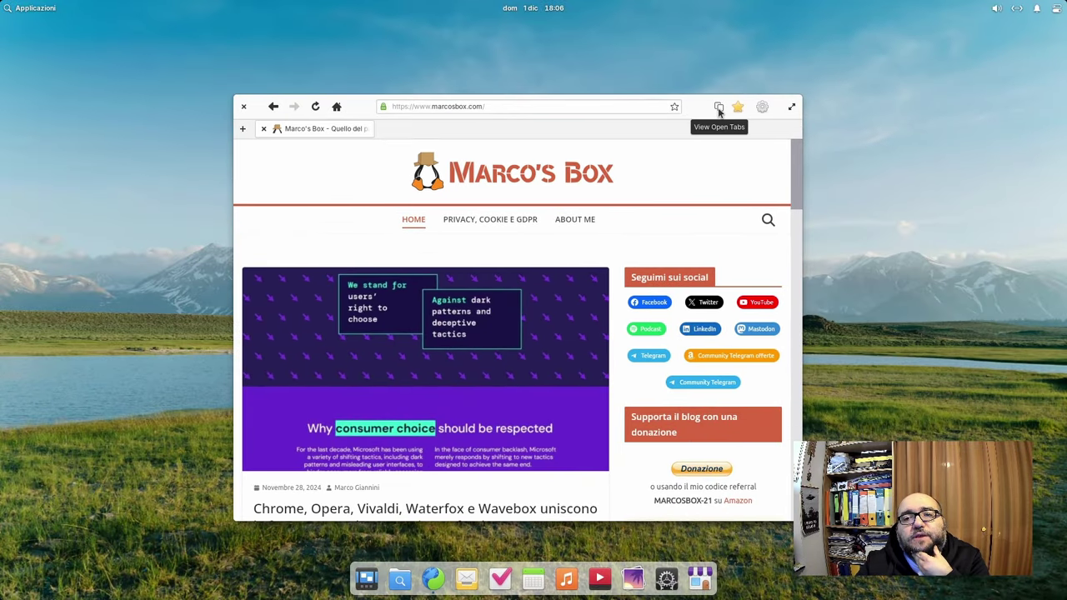
click(719, 106)
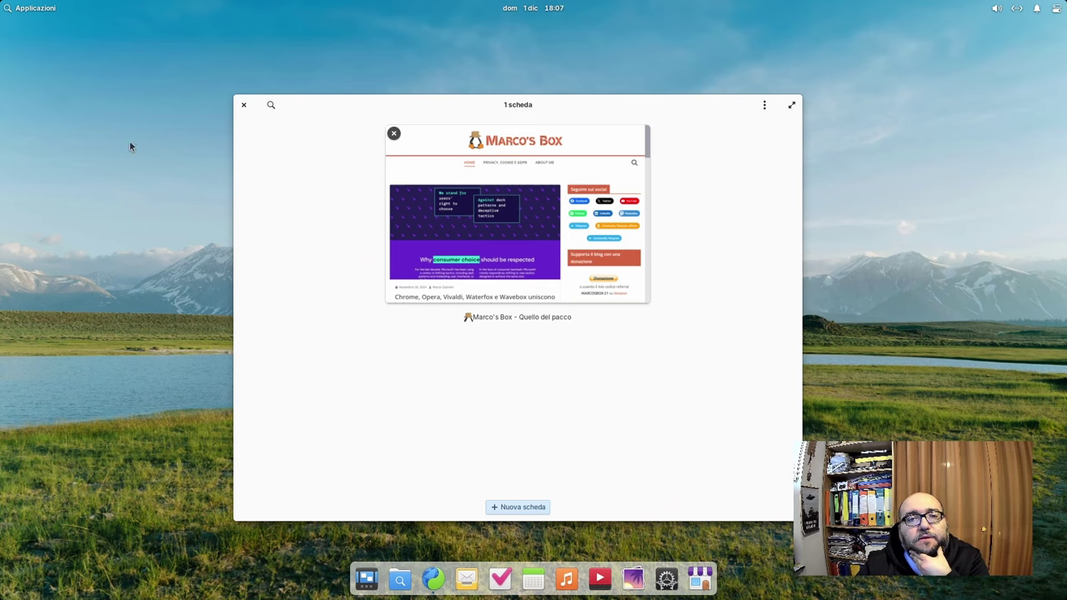
click(619, 151)
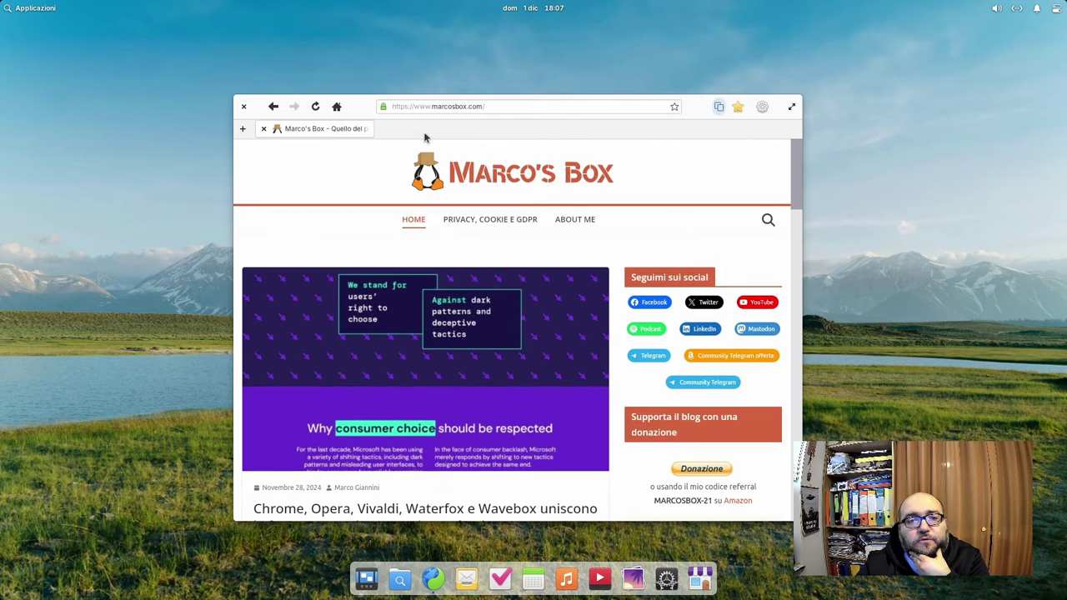
double_click(424, 137)
In a new tab, search 'quello del pacco', open quellodelpacco.it, and unmaximize the window
click(9, 51)
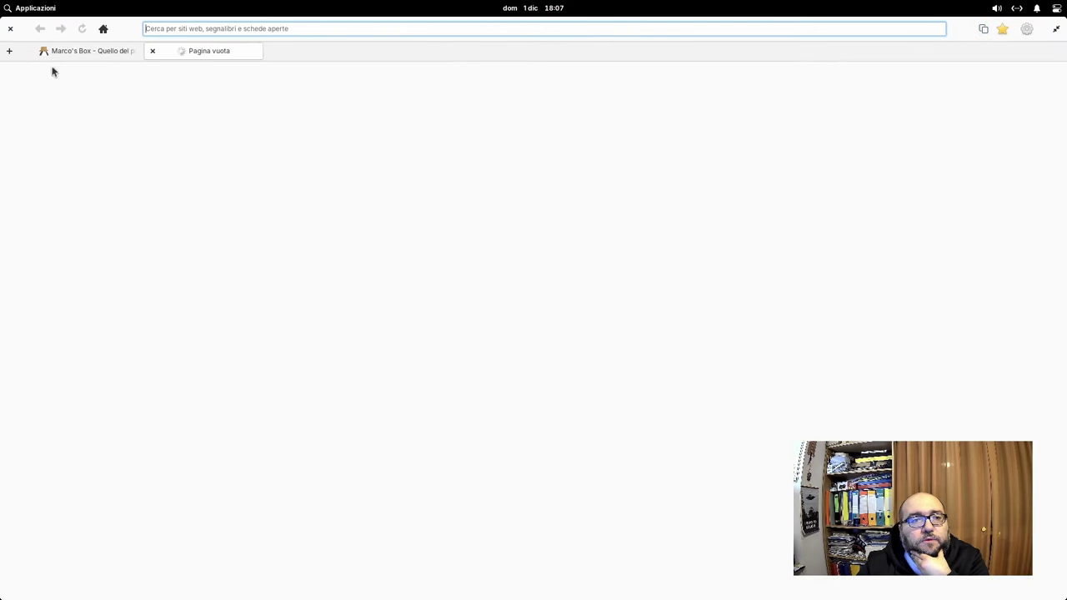
text(quello)
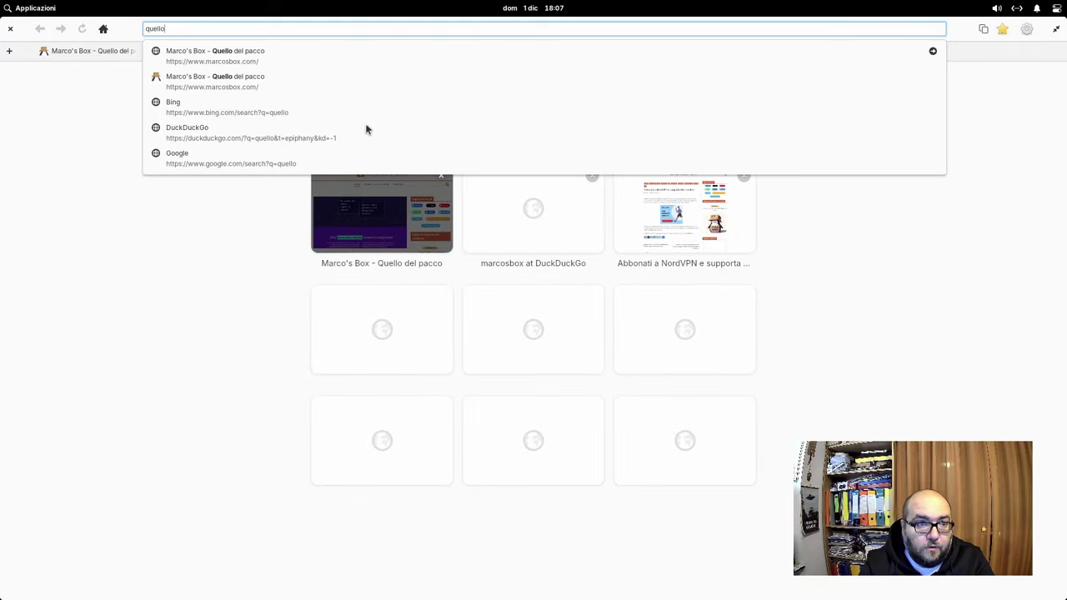
text( del pacco)
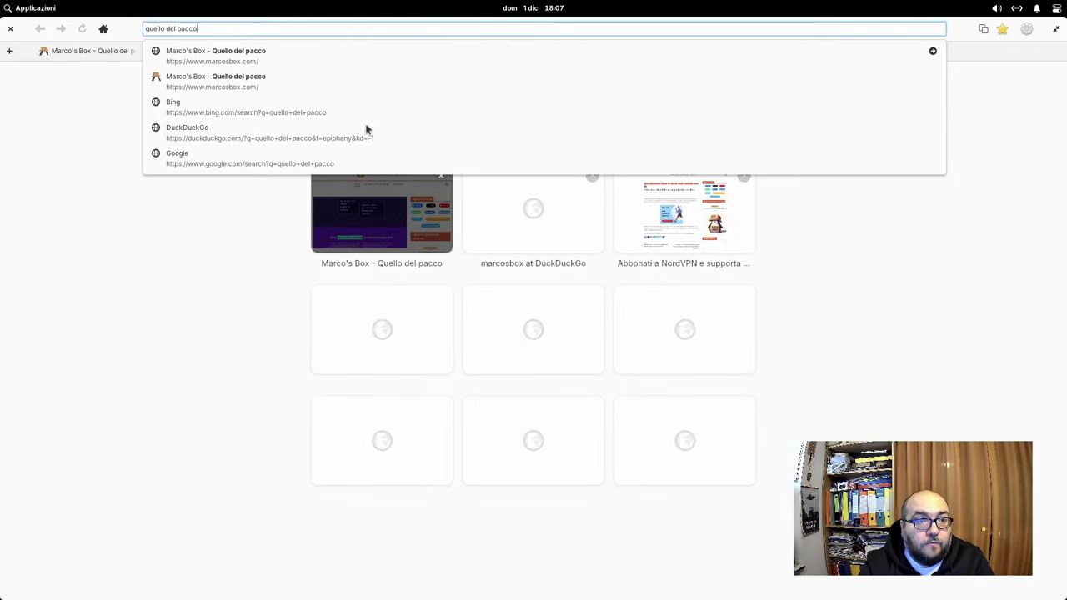
key(Return)
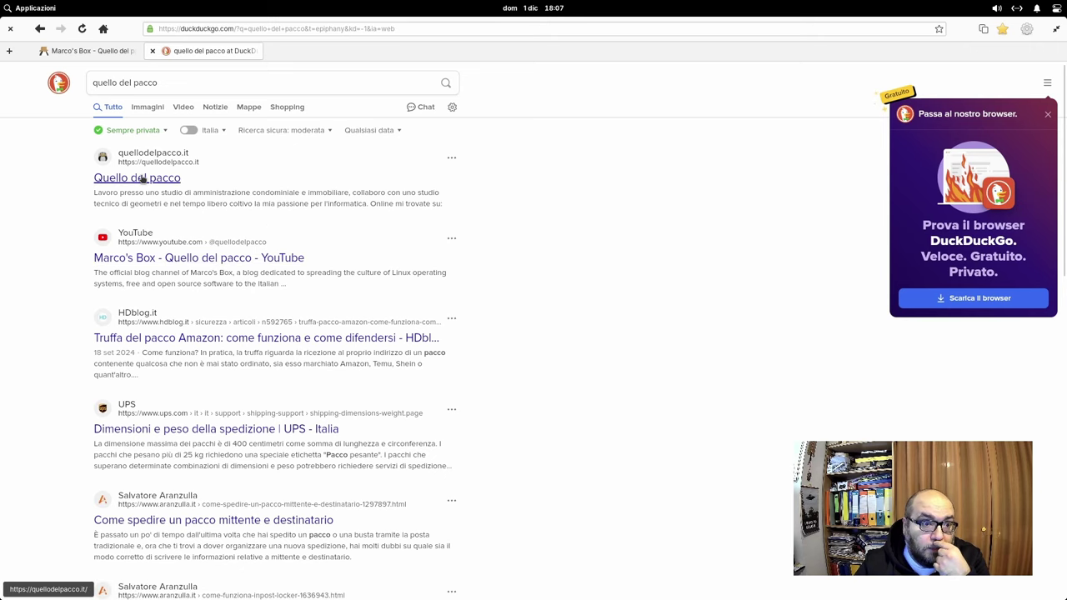
click(328, 172)
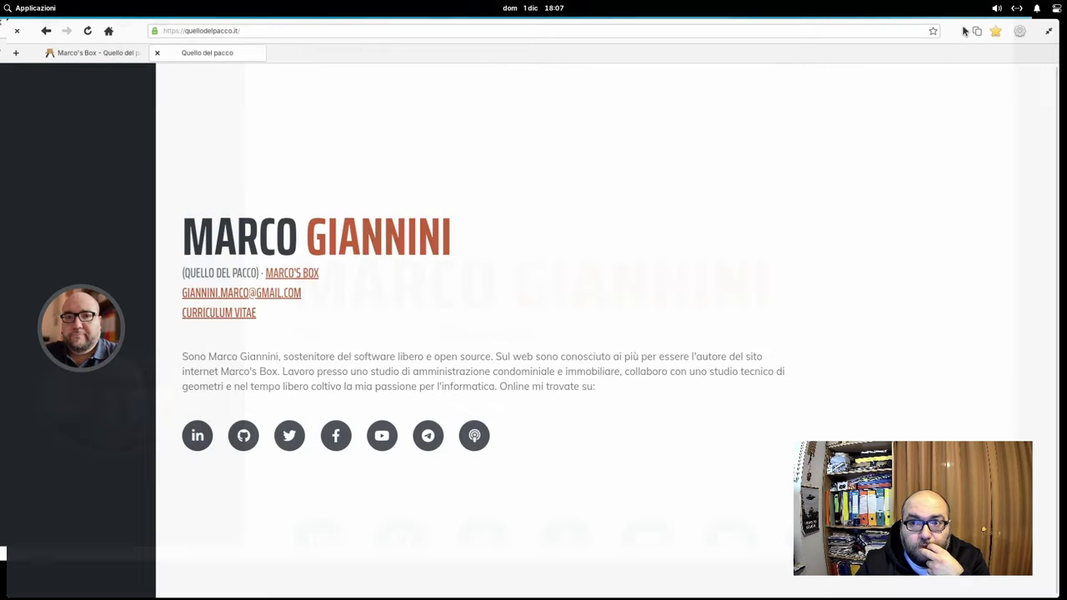
drag(965, 31, 717, 107)
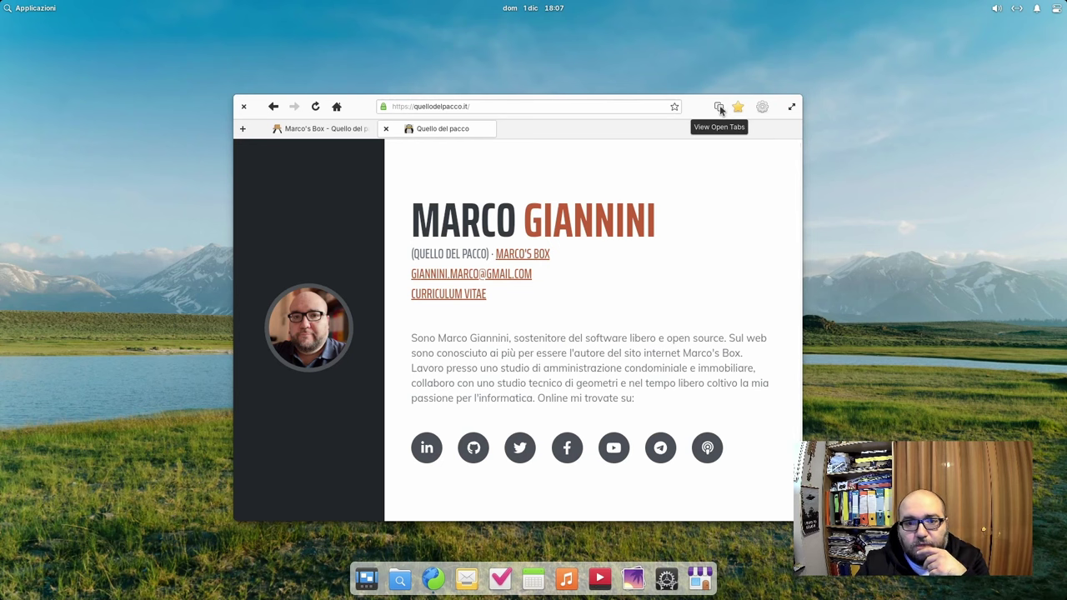
Switch to the Marco's Box tab via the tab overview and close it, leaving Quello del pacco
click(719, 108)
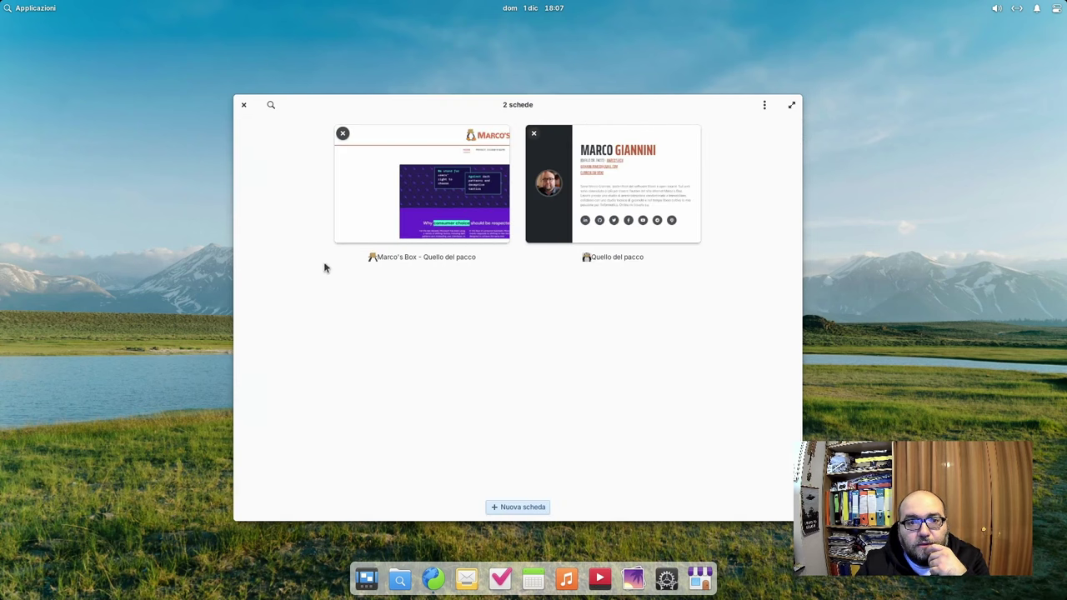
click(388, 191)
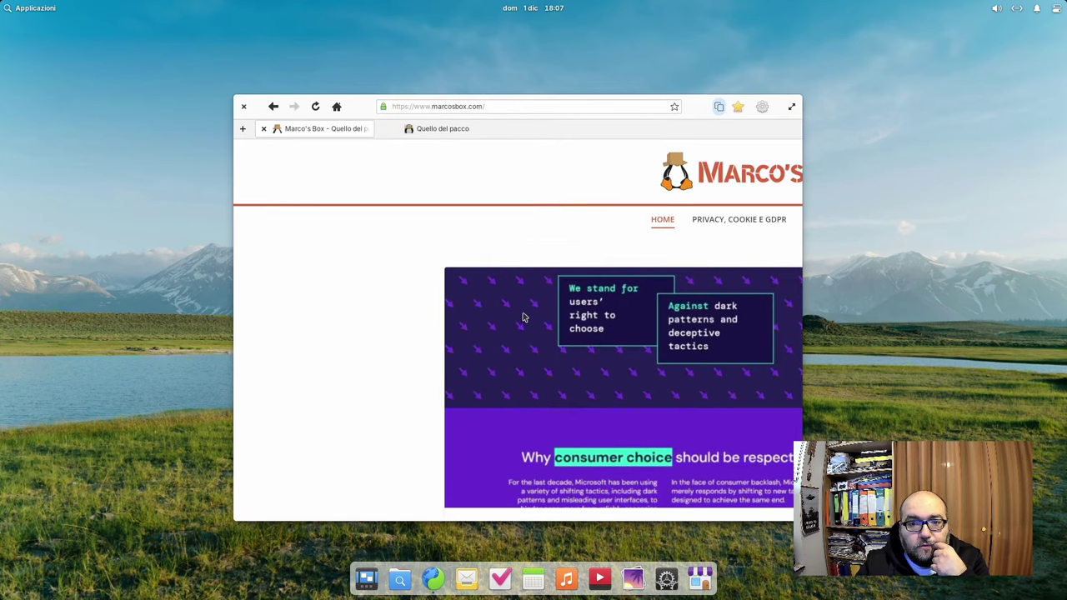
click(719, 108)
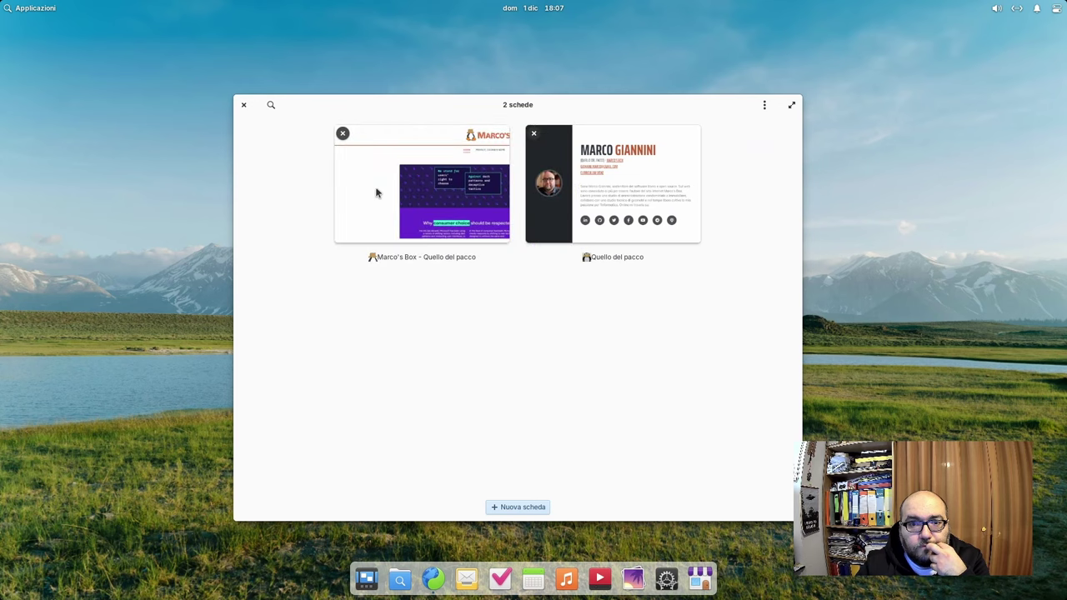
click(377, 192)
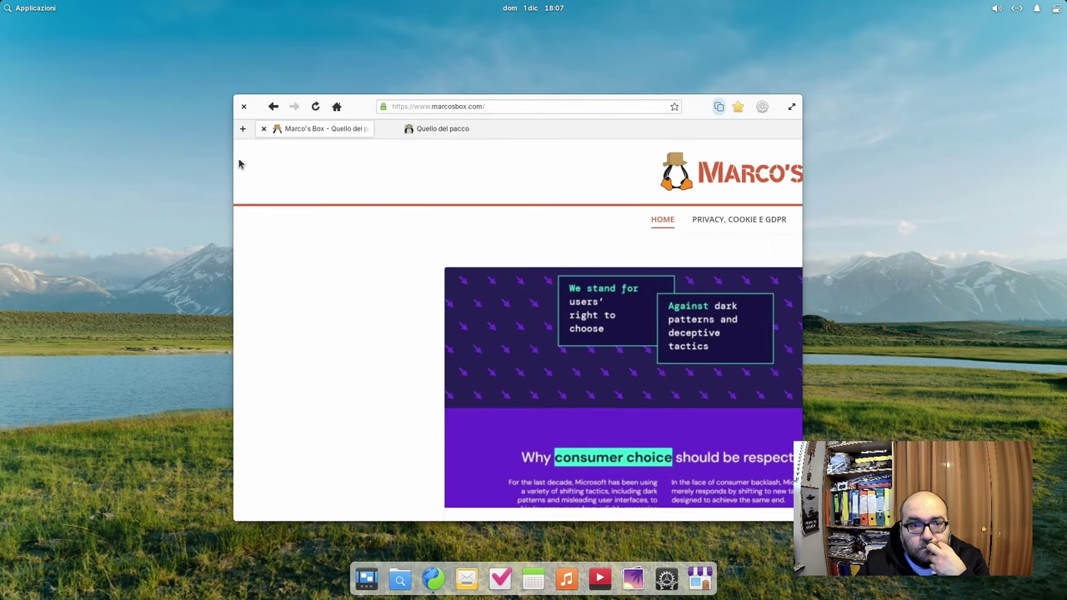
middle_click(316, 136)
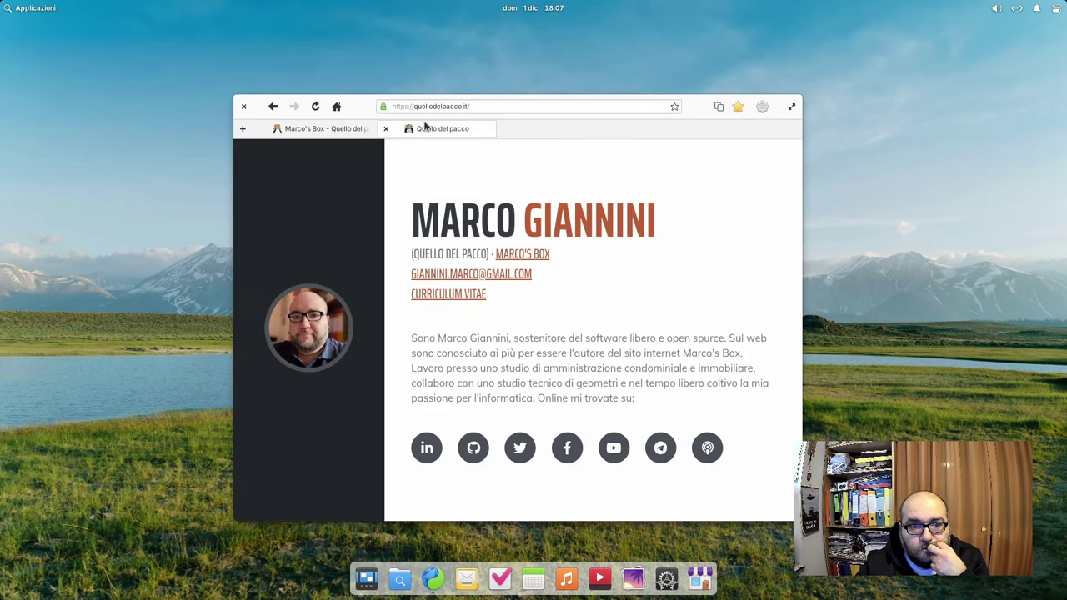
click(761, 108)
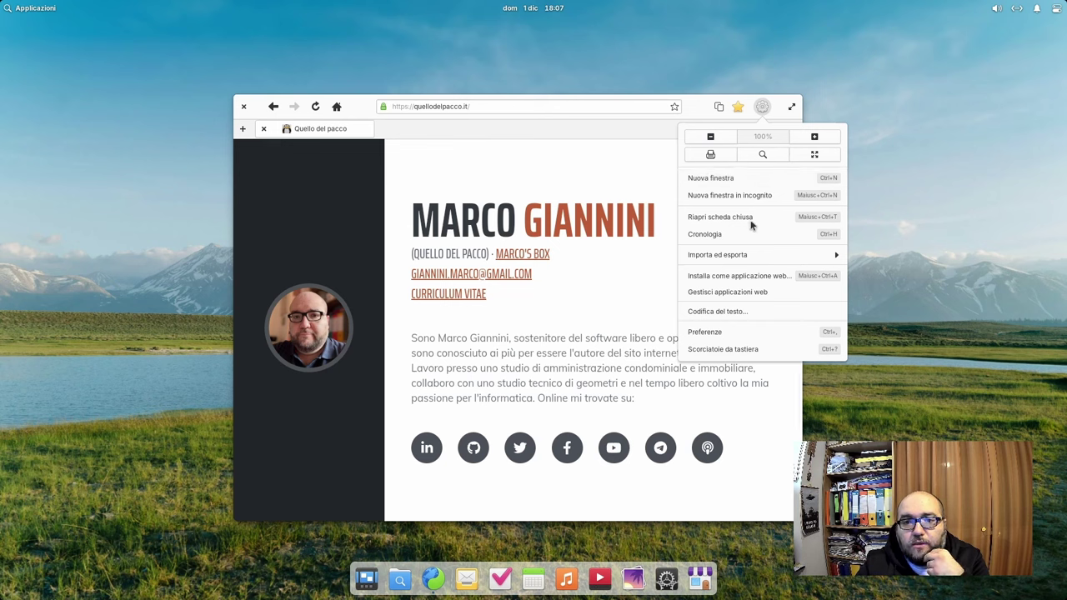
Open Preferences, add a new search engine entry, then remove it again
click(727, 336)
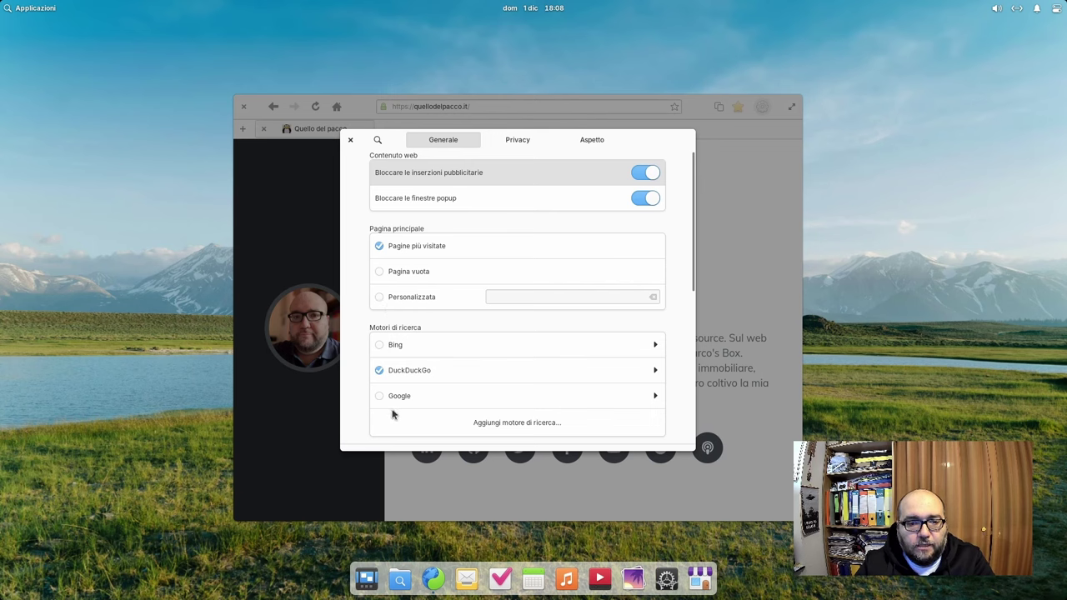
click(506, 425)
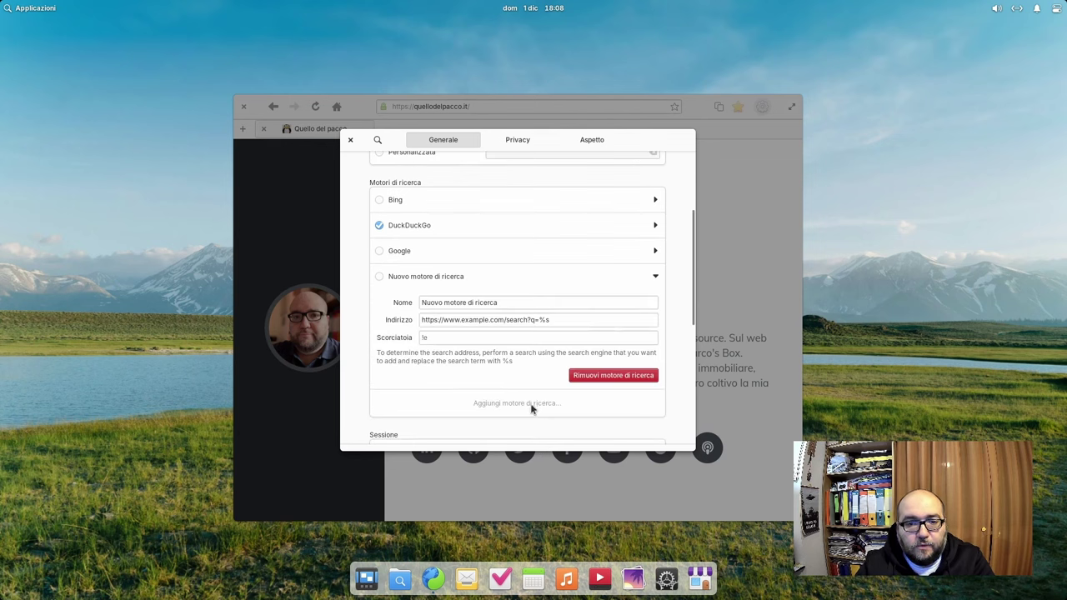
scroll(531, 407, up, 3)
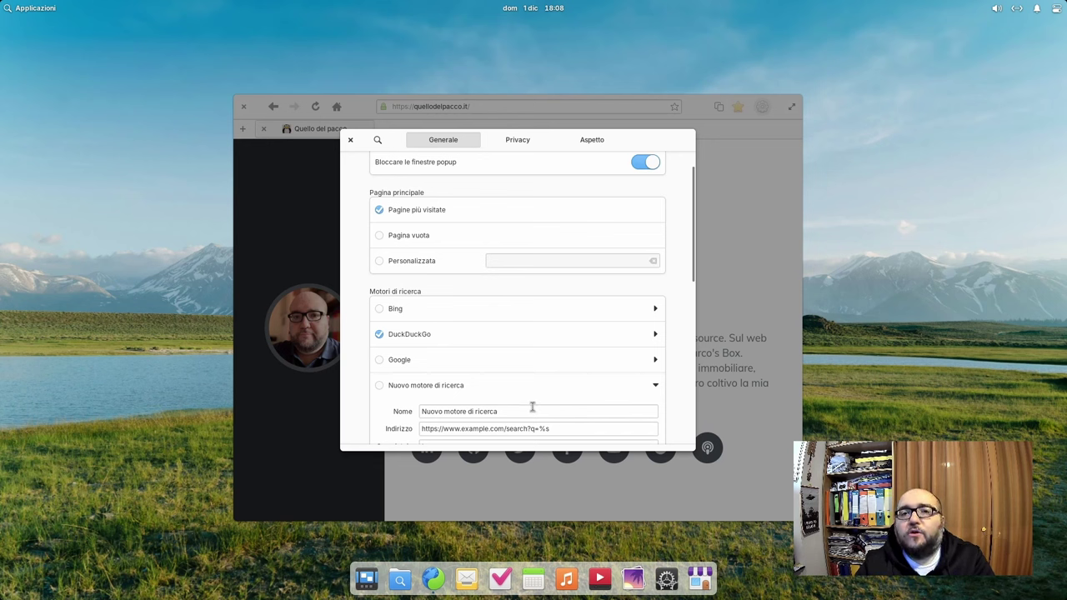
scroll(531, 409, up, 1)
scroll(531, 410, down, 7)
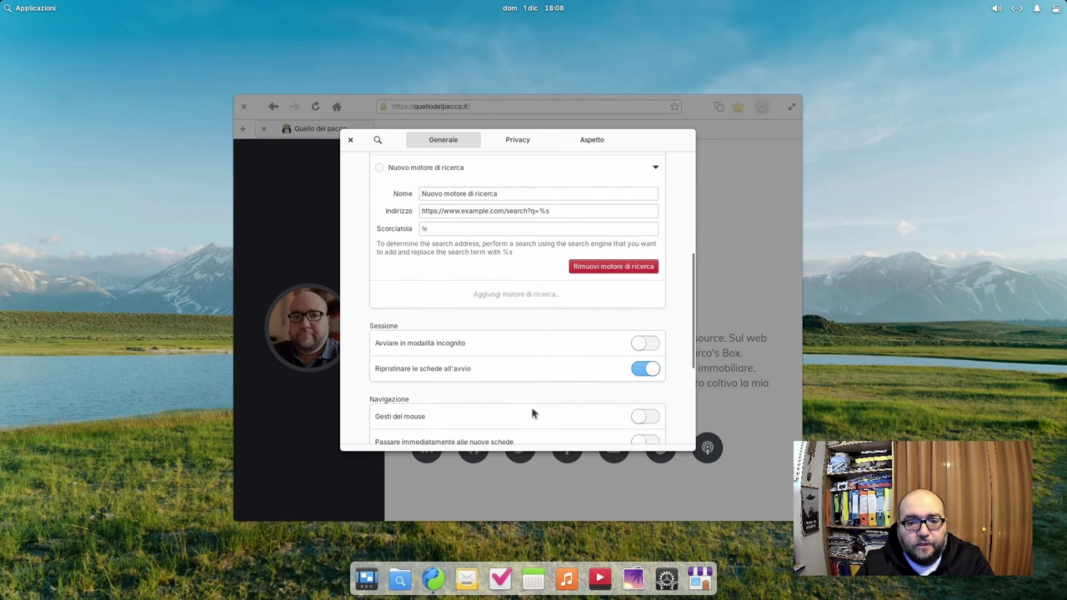
scroll(533, 413, down, 3)
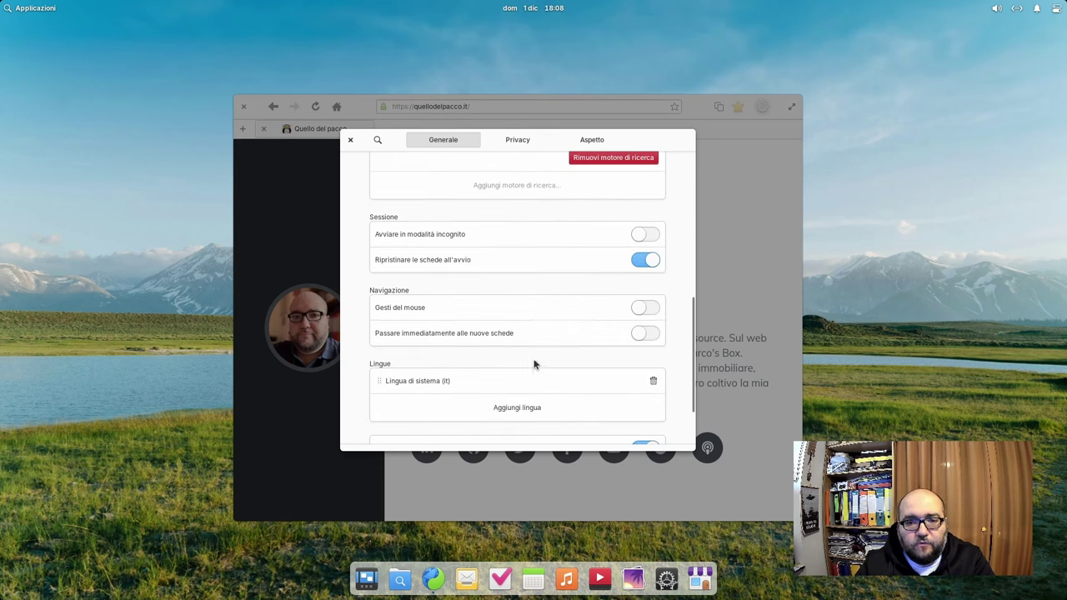
scroll(534, 365, up, 4)
scroll(604, 321, up, 3)
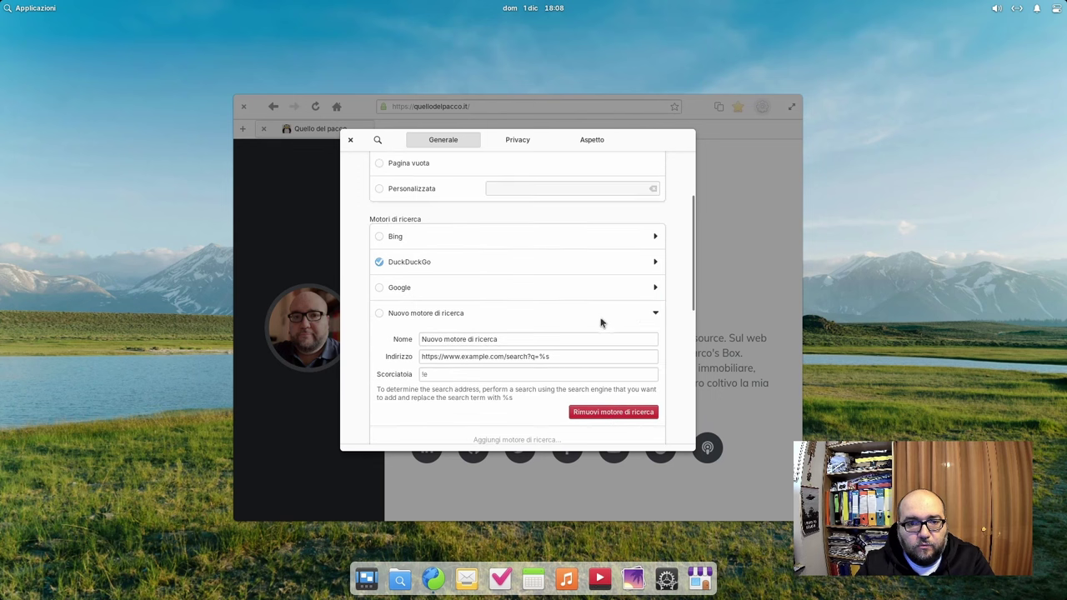
click(639, 412)
Scroll through the Generale settings and switch to the Privacy page
scroll(667, 352, down, 5)
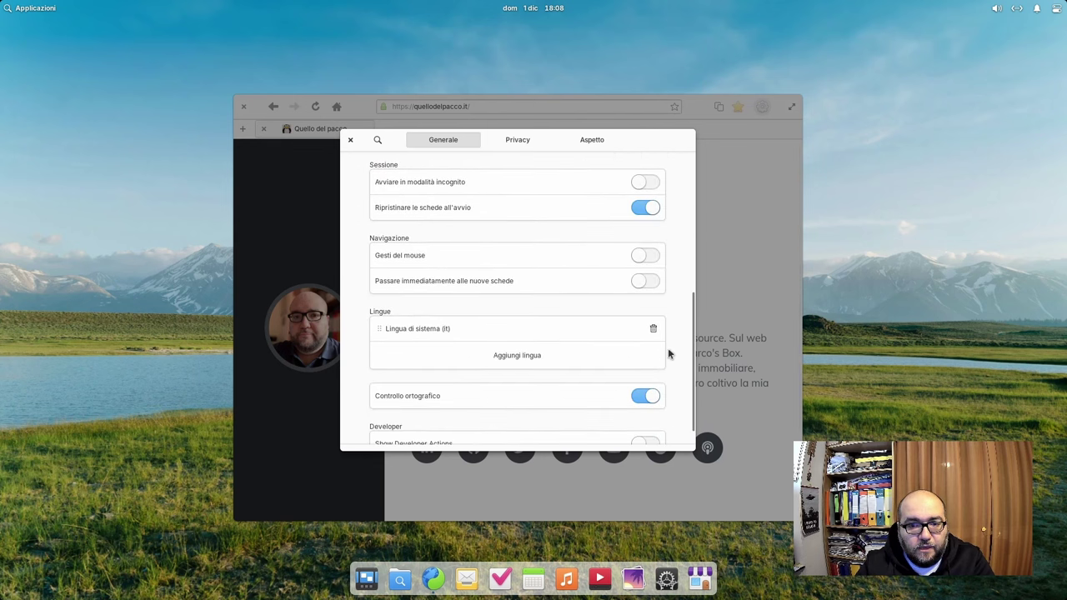
scroll(664, 350, up, 1)
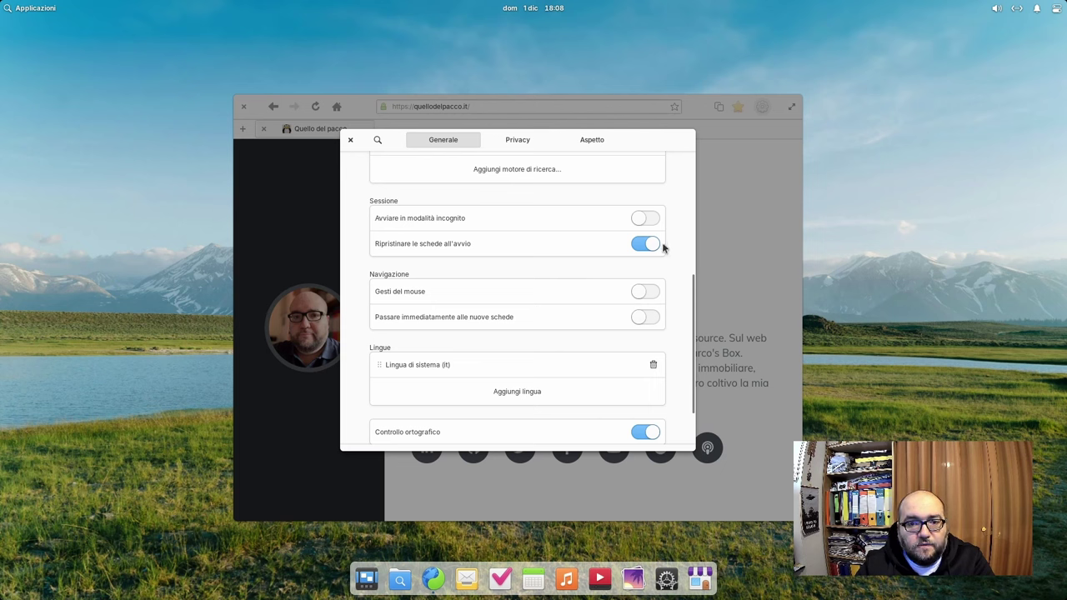
scroll(632, 298, down, 2)
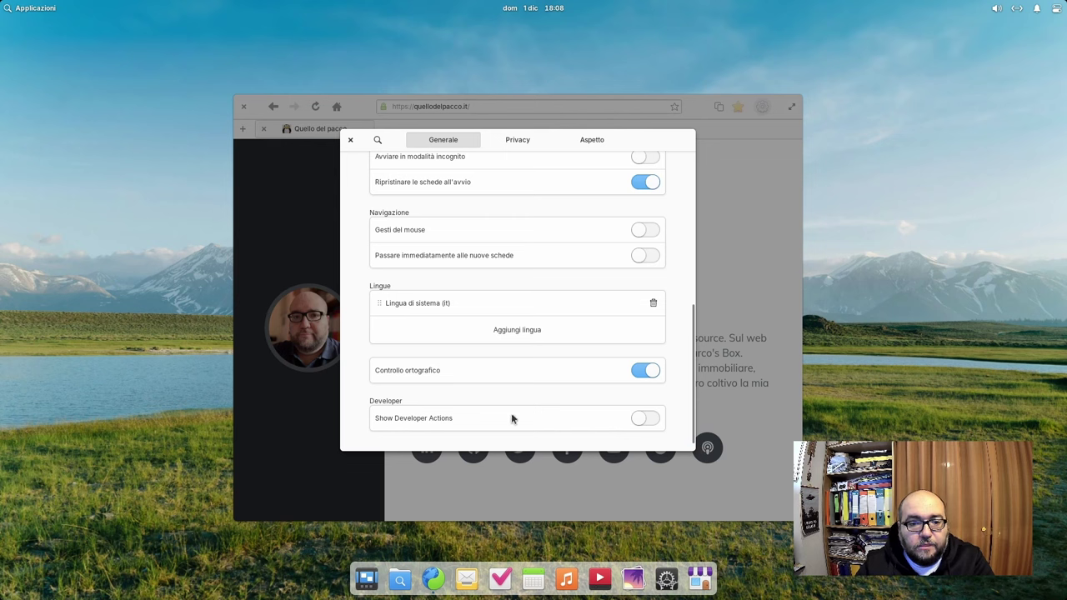
scroll(510, 419, up, 7)
scroll(547, 266, up, 3)
click(515, 143)
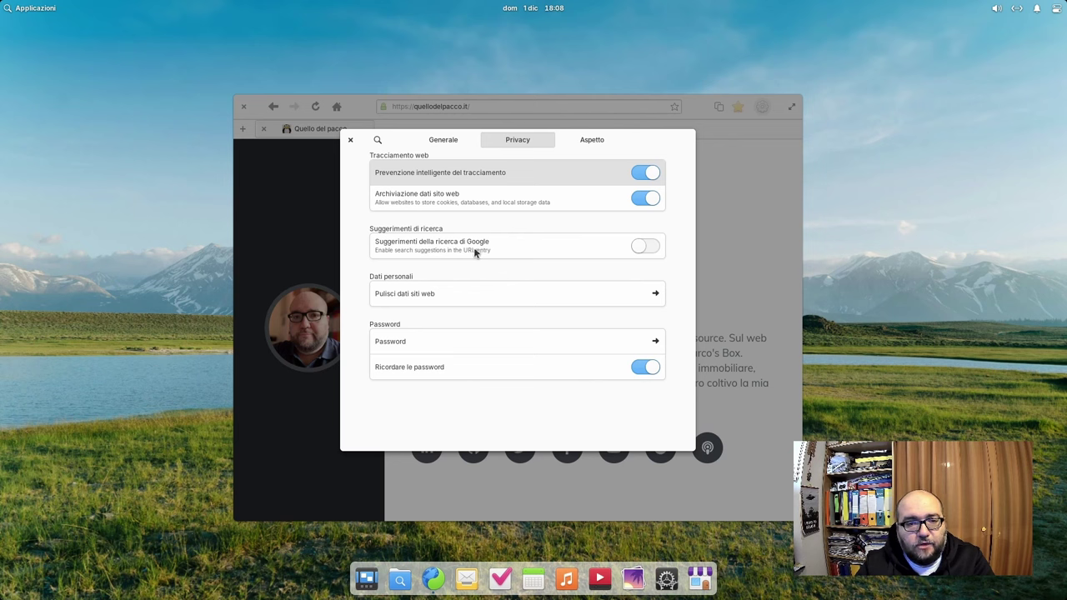
View the Pulisci dati siti web and Password pages, returning to Privacy each time
click(458, 297)
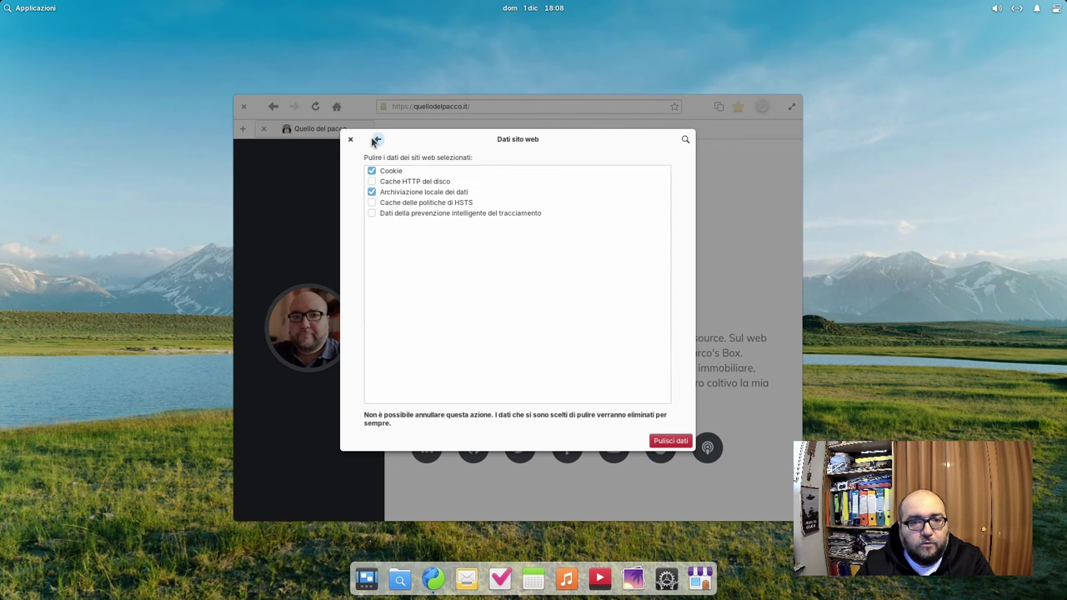
click(377, 140)
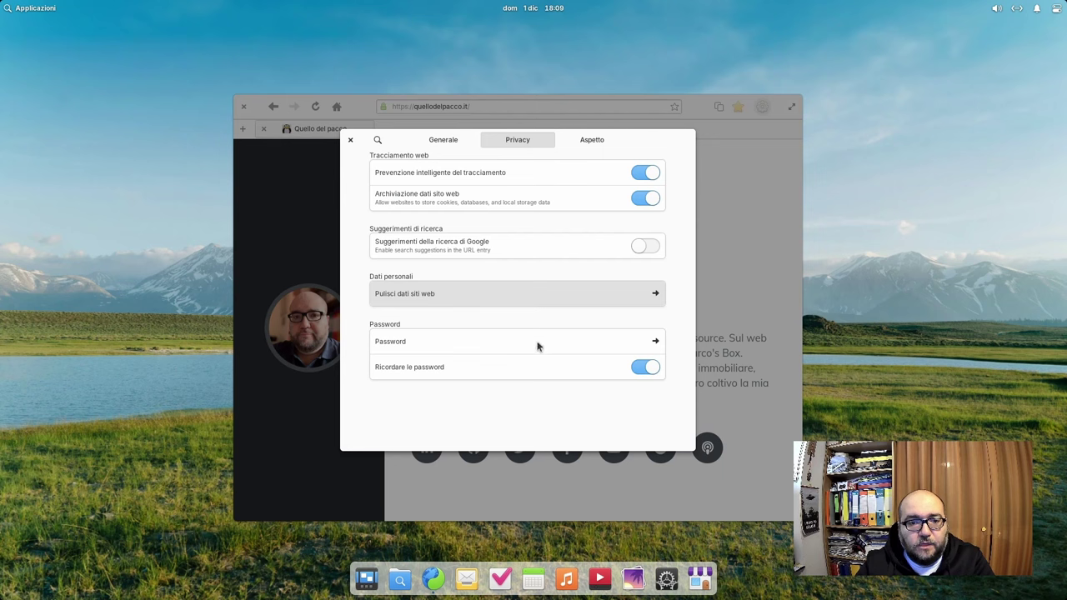
click(538, 344)
click(378, 140)
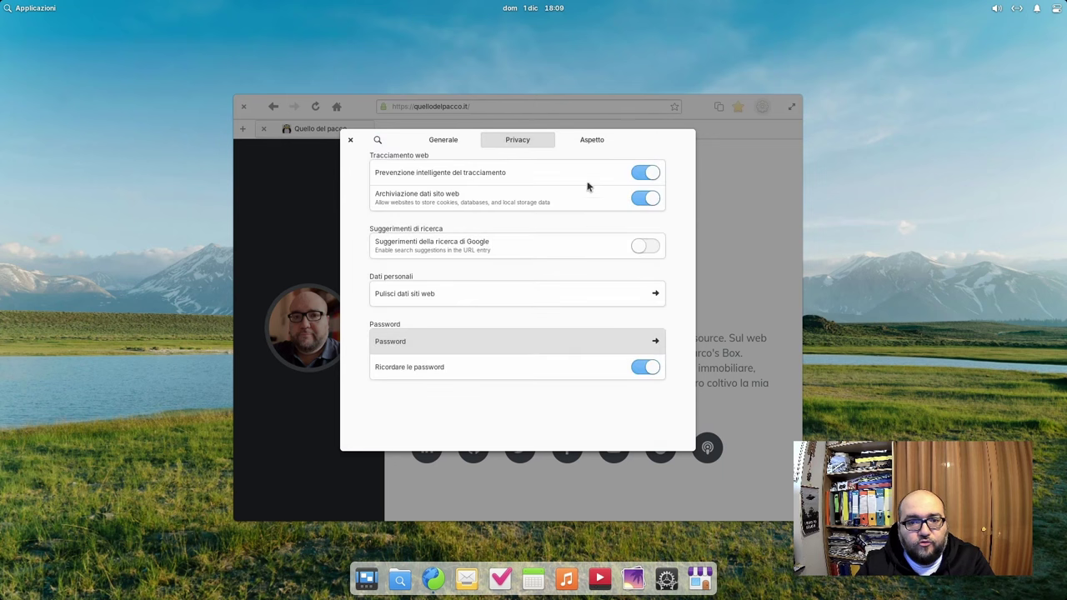
On Aspetto, turn Usare caratteri personalizzati on and back off, then close preferences
click(589, 141)
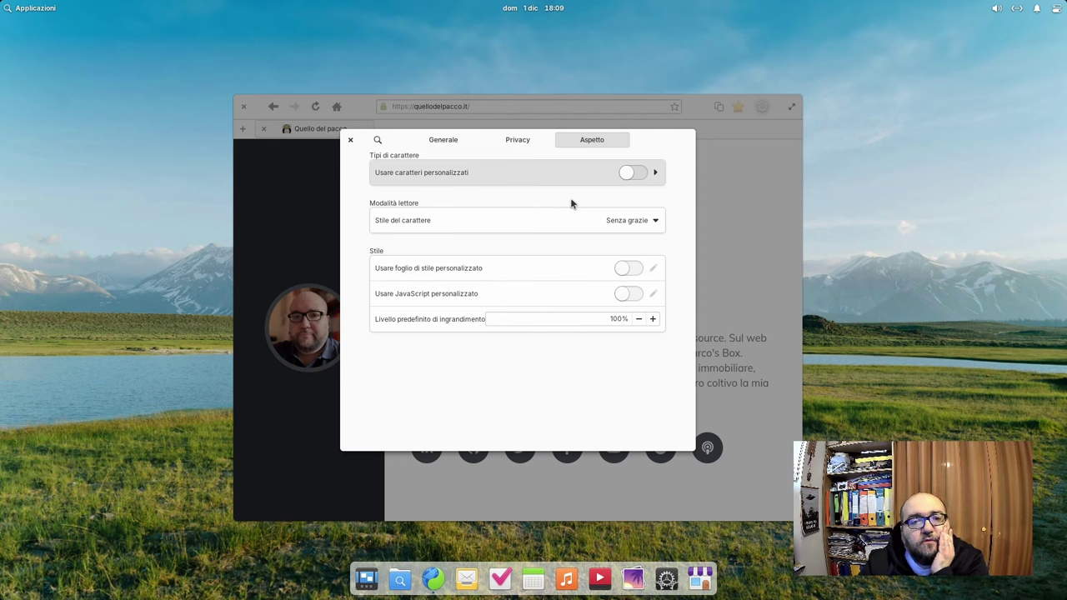
click(638, 172)
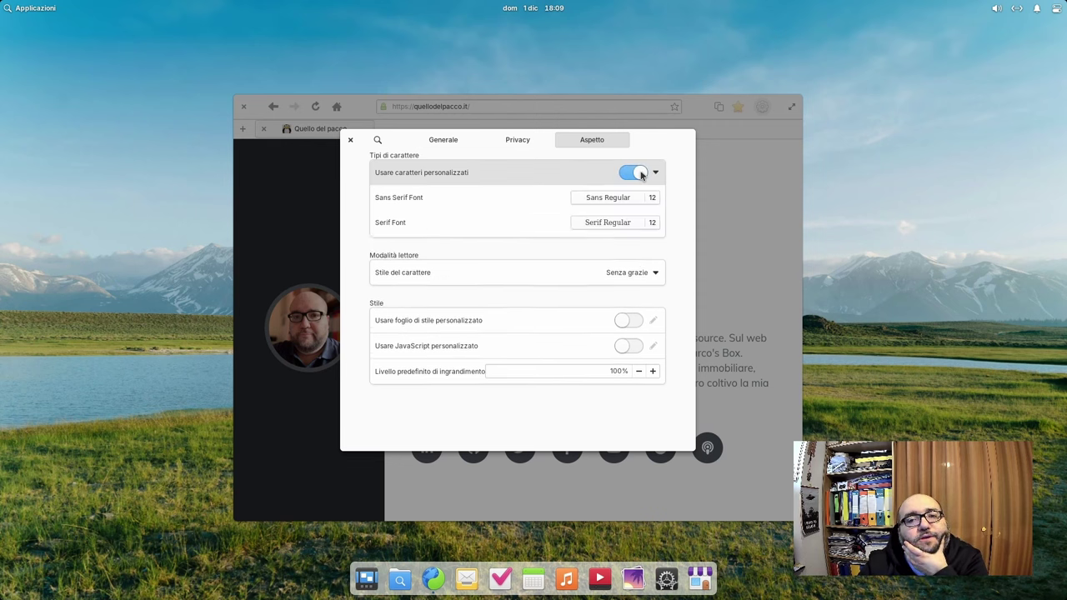
click(640, 173)
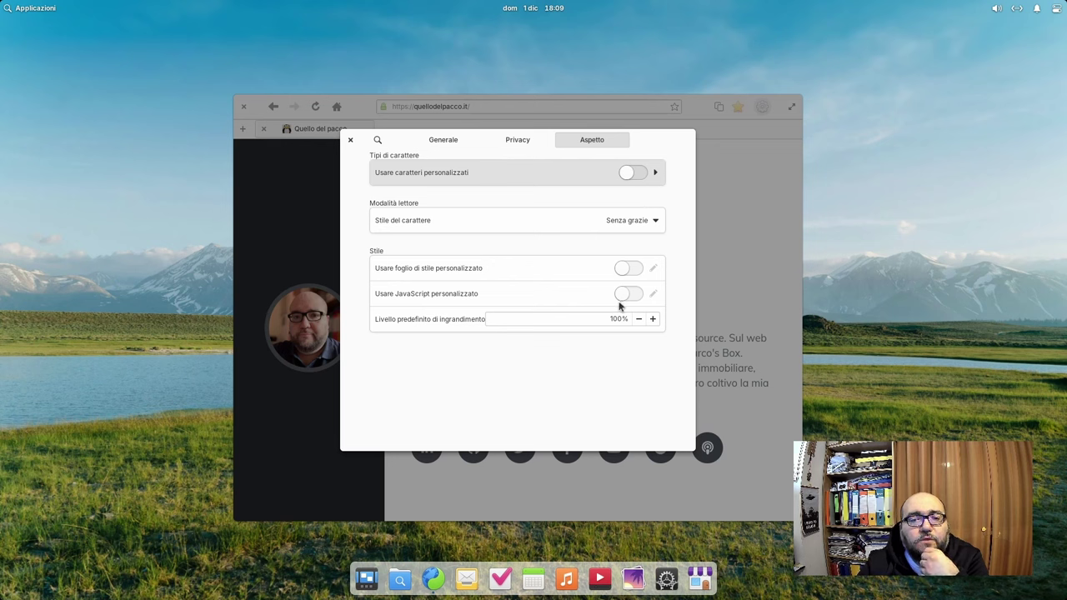
click(350, 140)
Close the browser, launch Mail, open Account online, then close Mail without connecting an account
click(244, 107)
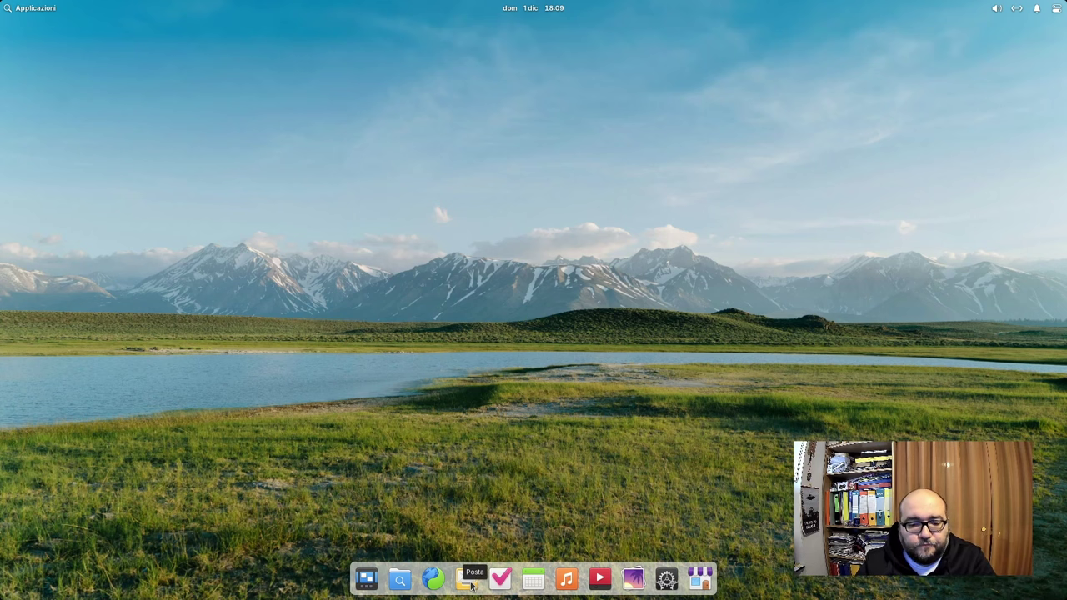
click(468, 580)
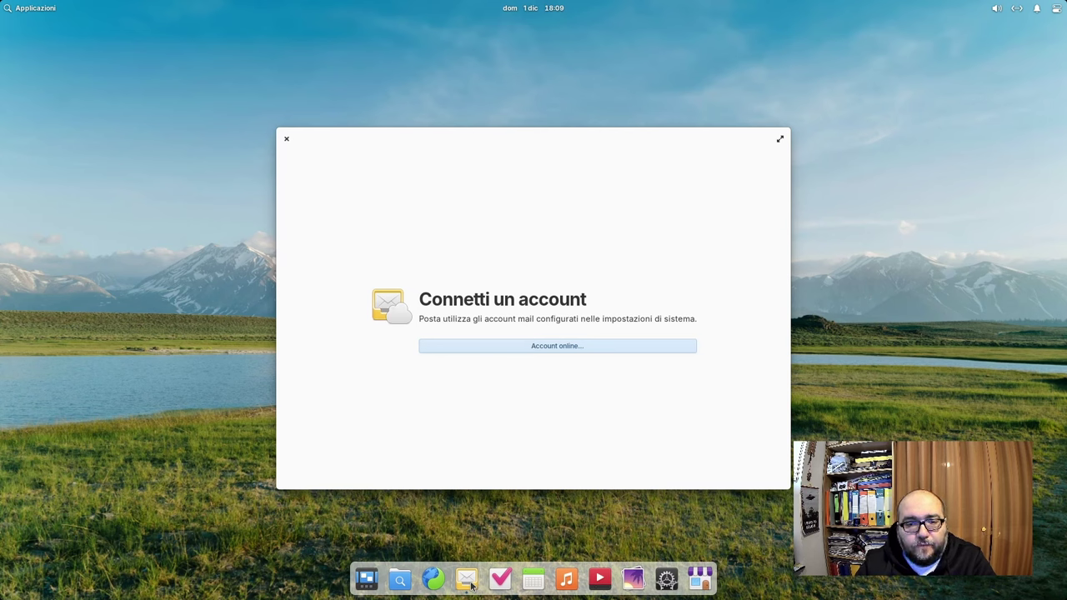
click(530, 346)
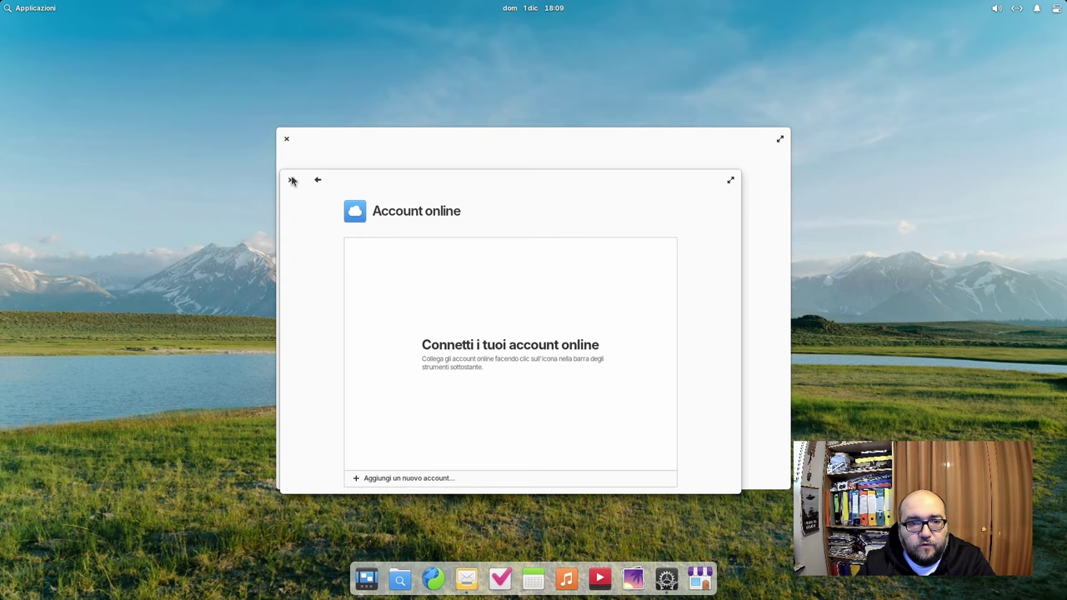
click(287, 139)
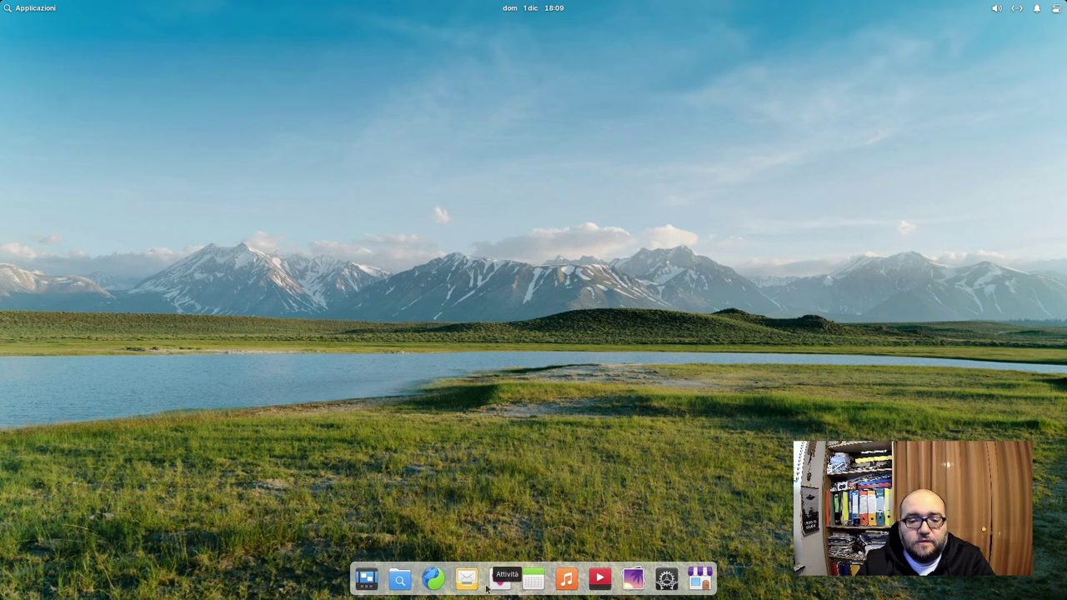
click(502, 585)
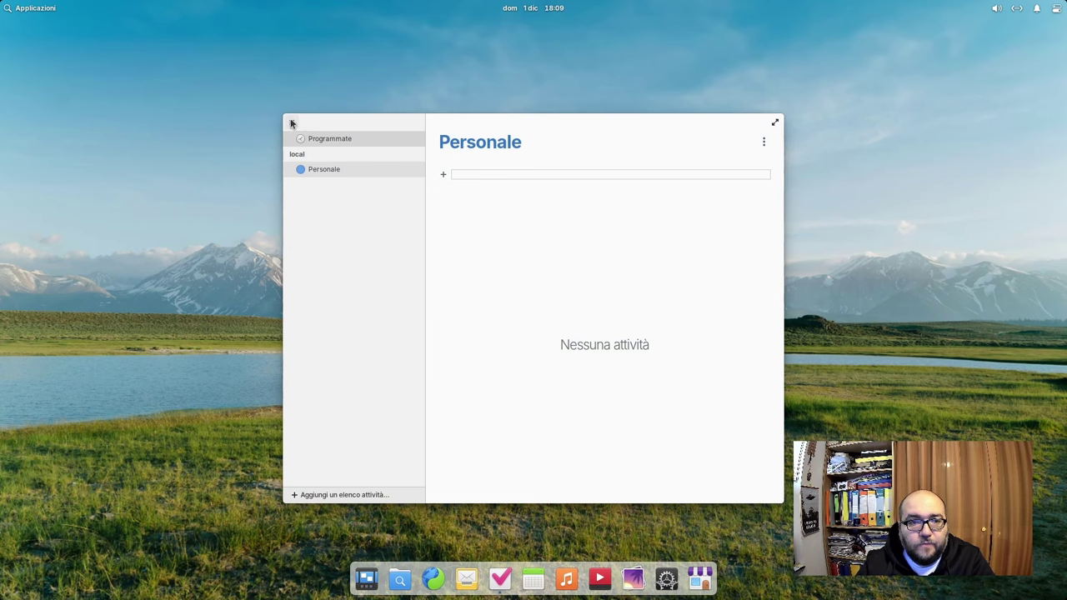
click(292, 122)
click(538, 584)
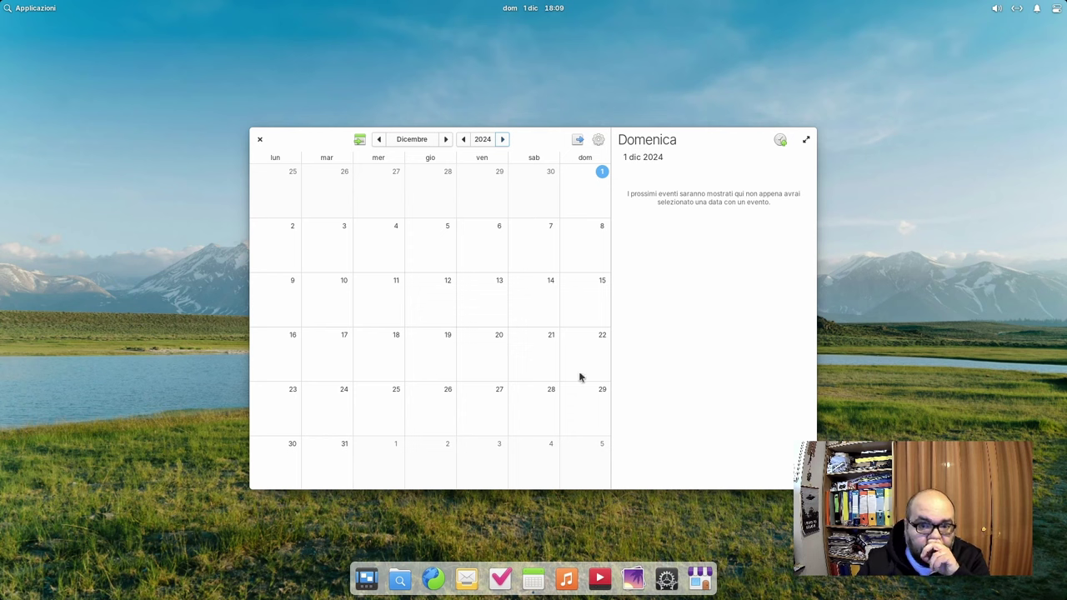
click(597, 141)
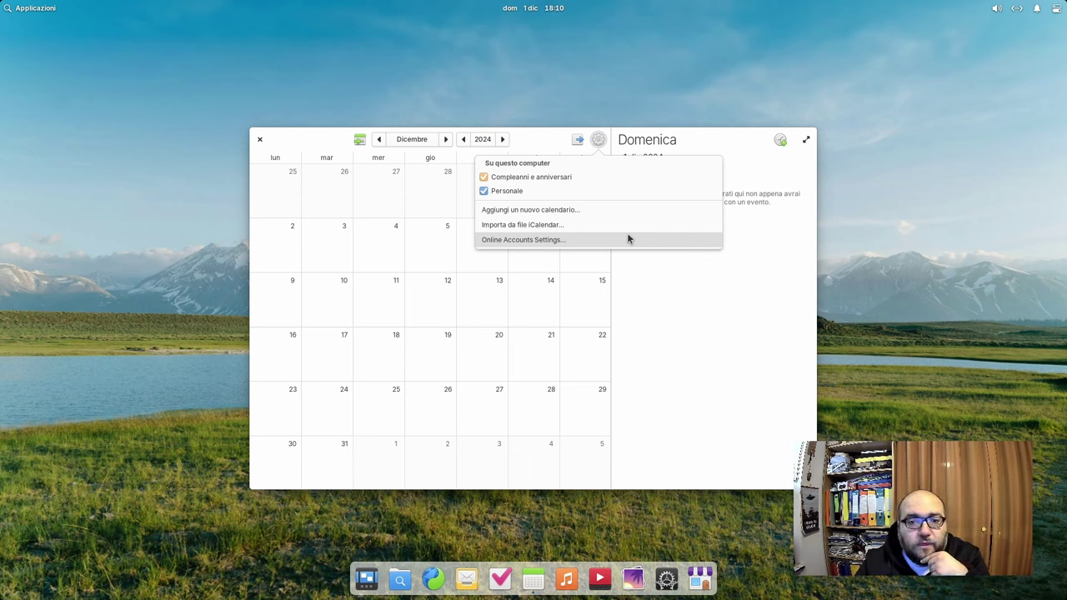
click(689, 345)
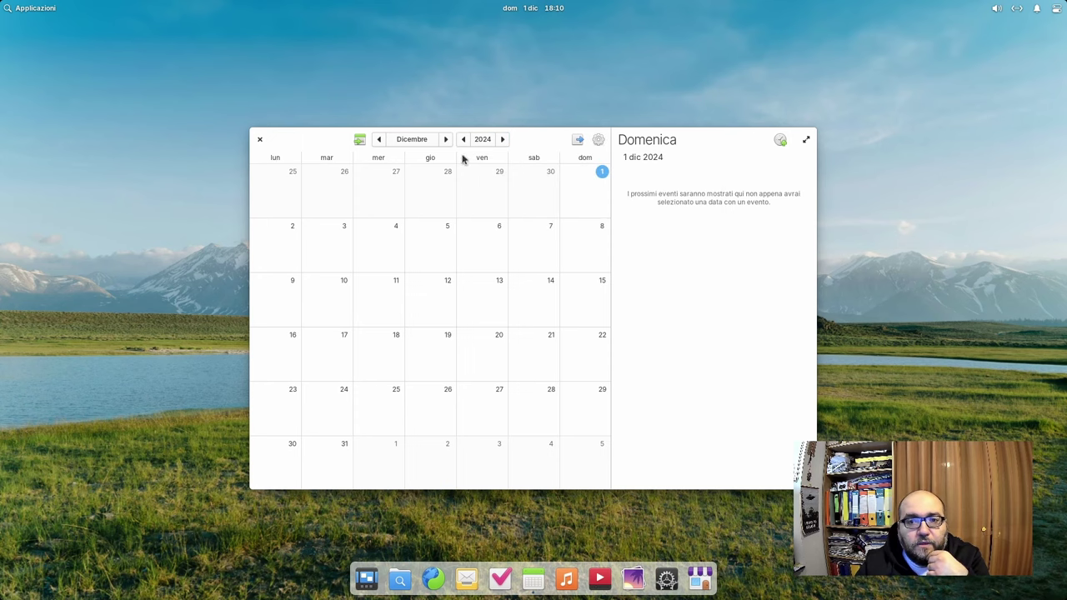
click(257, 139)
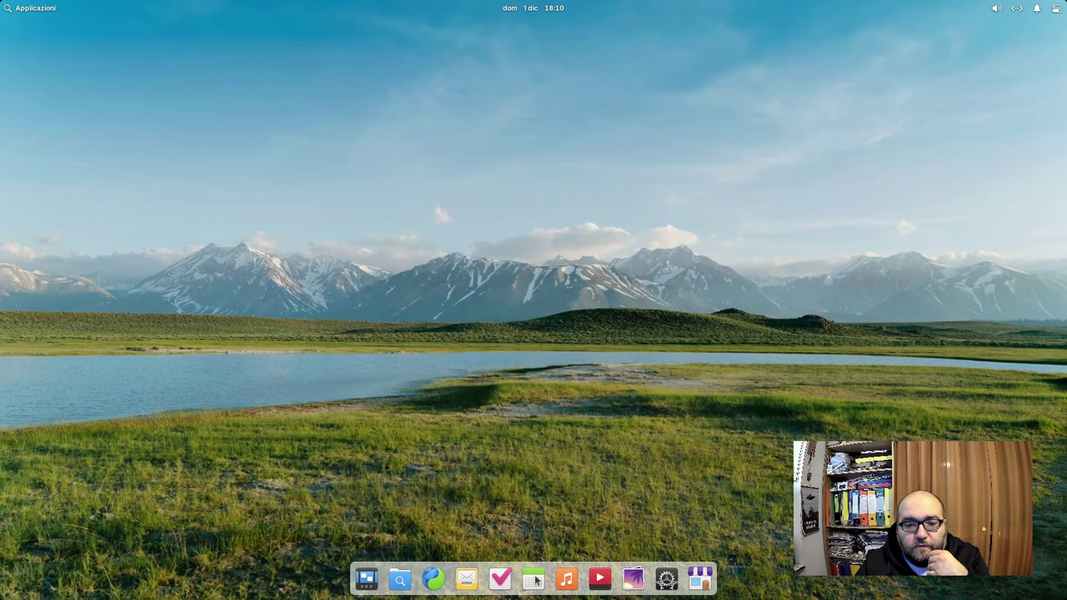
click(565, 580)
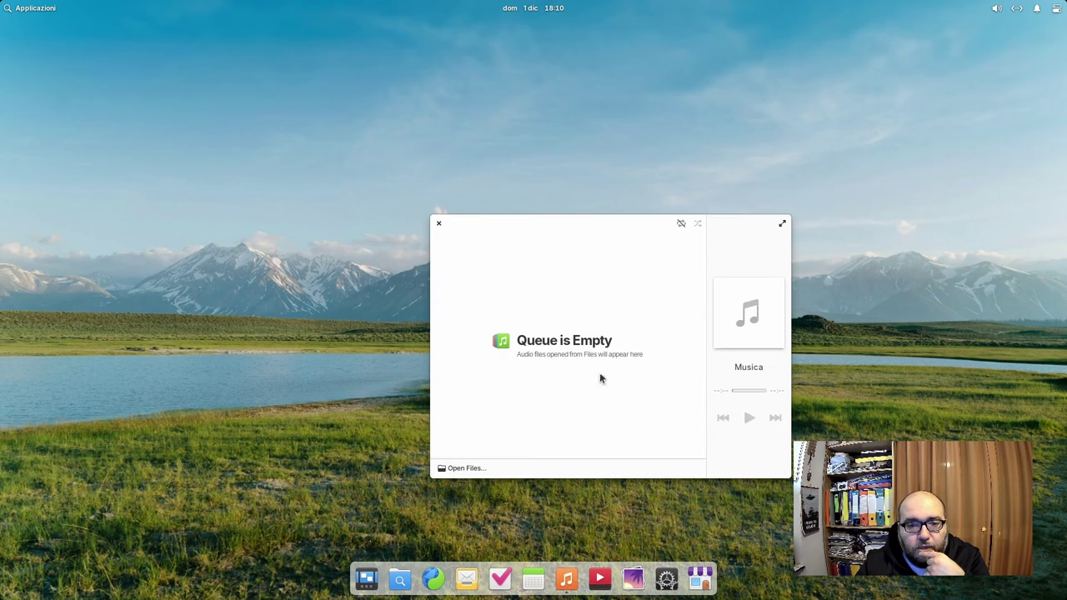
drag(604, 231, 303, 106)
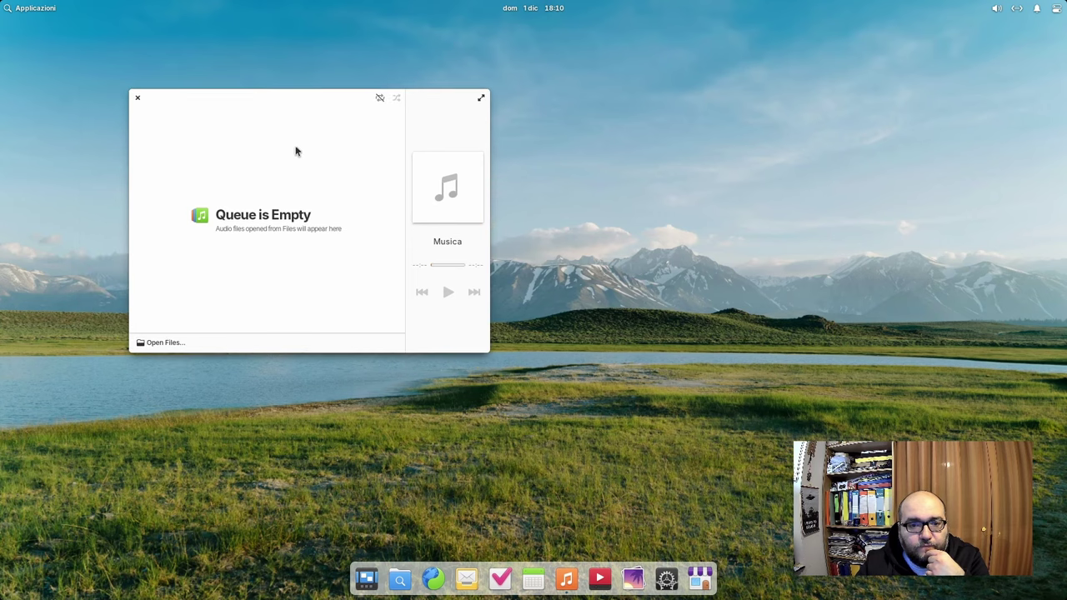
click(138, 99)
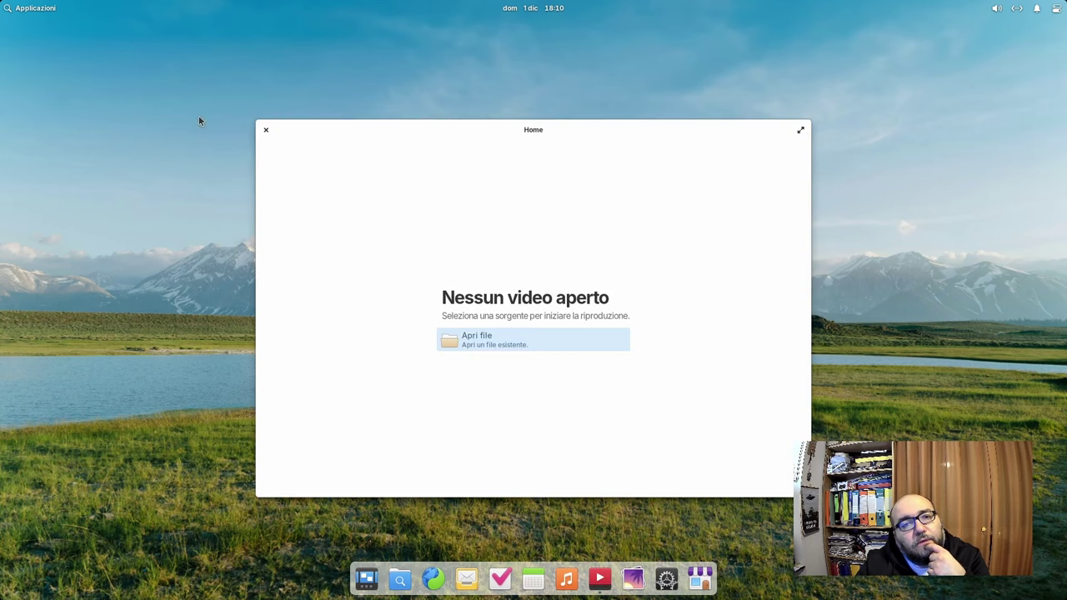
click(266, 130)
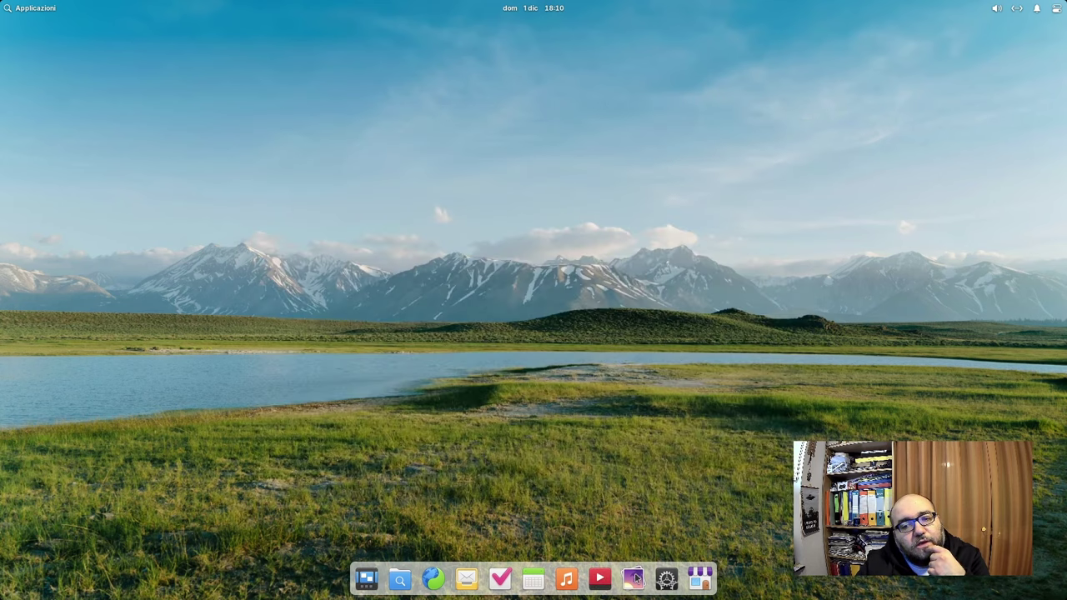
Launch Foto and keep Fotocamera as the default RAW developer in its Preferenze
click(633, 578)
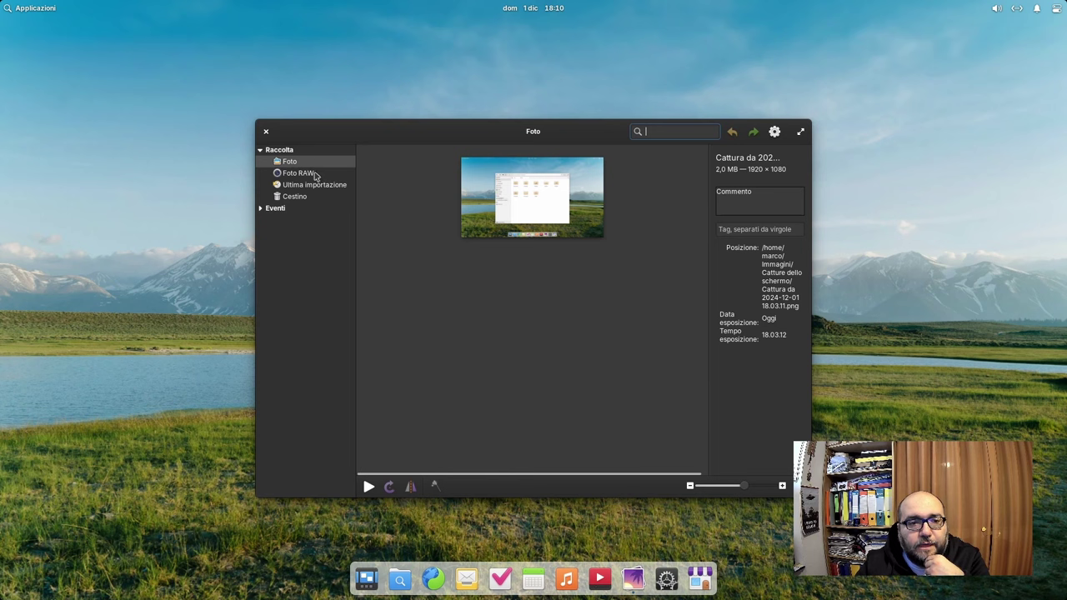
click(774, 130)
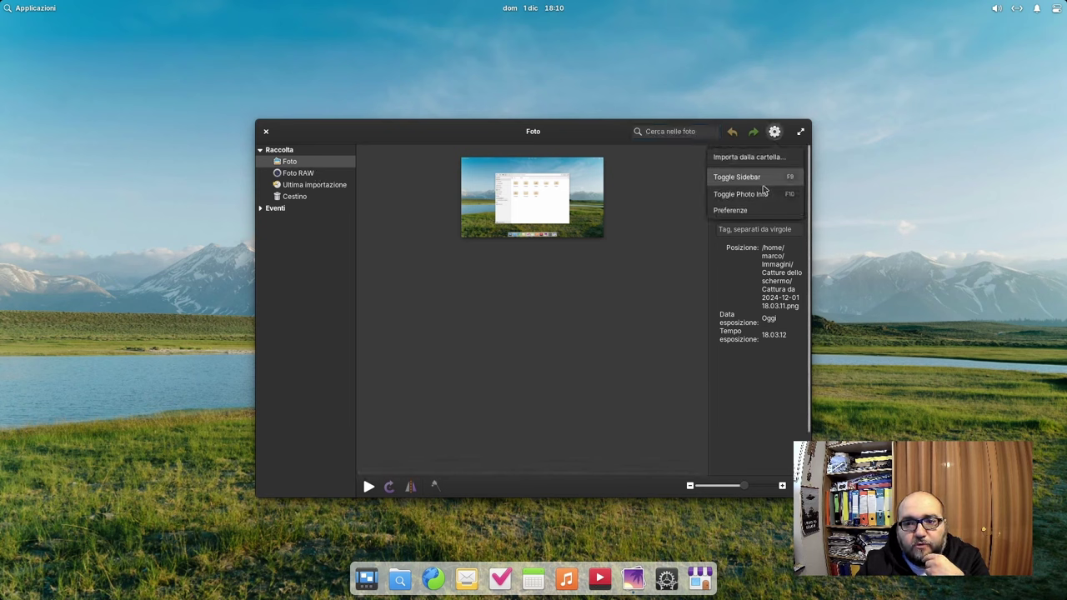
click(756, 213)
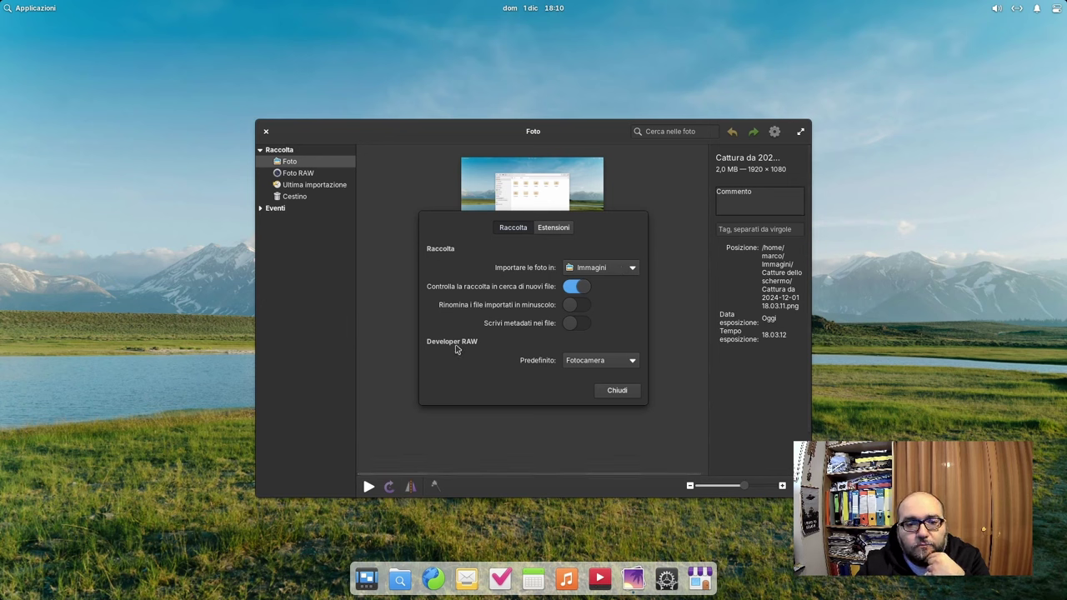
click(618, 363)
click(631, 327)
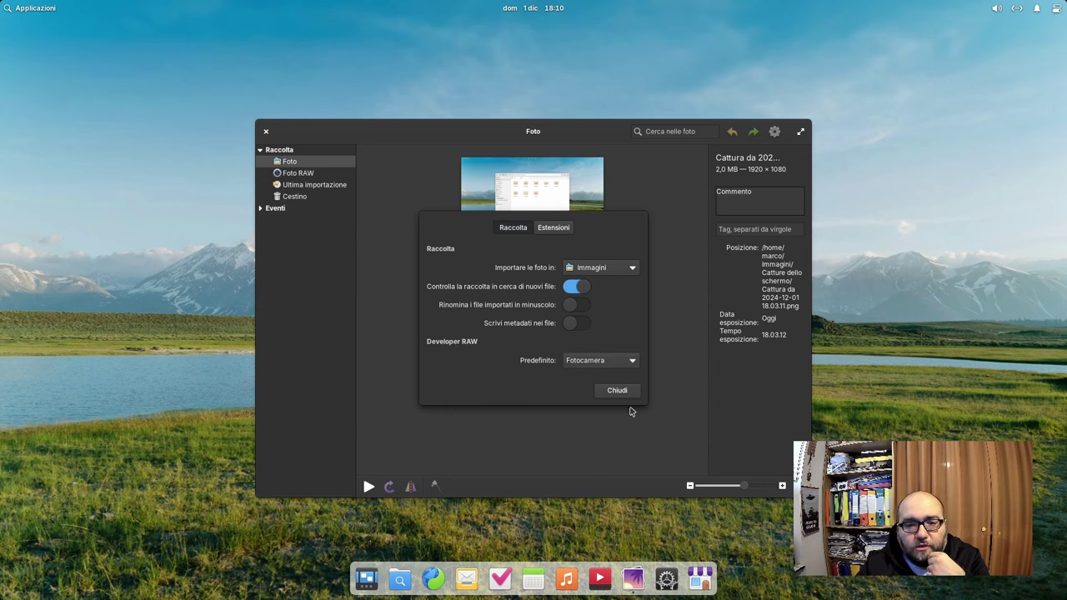
click(629, 391)
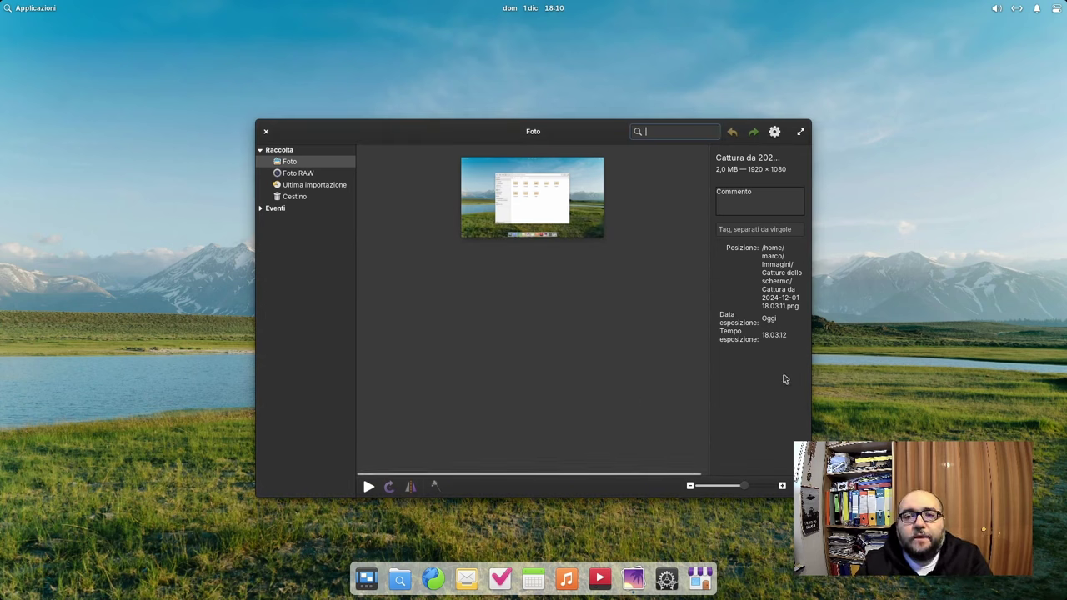
Open the screenshot, try red-eye reduction and an exposure boost, discarding both
double_click(563, 224)
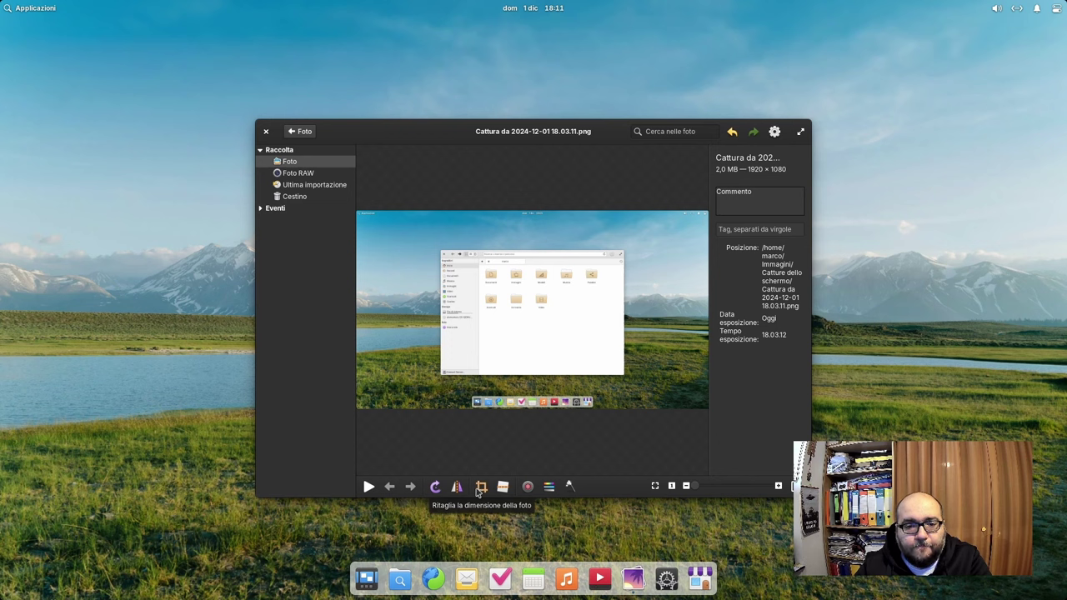
click(527, 487)
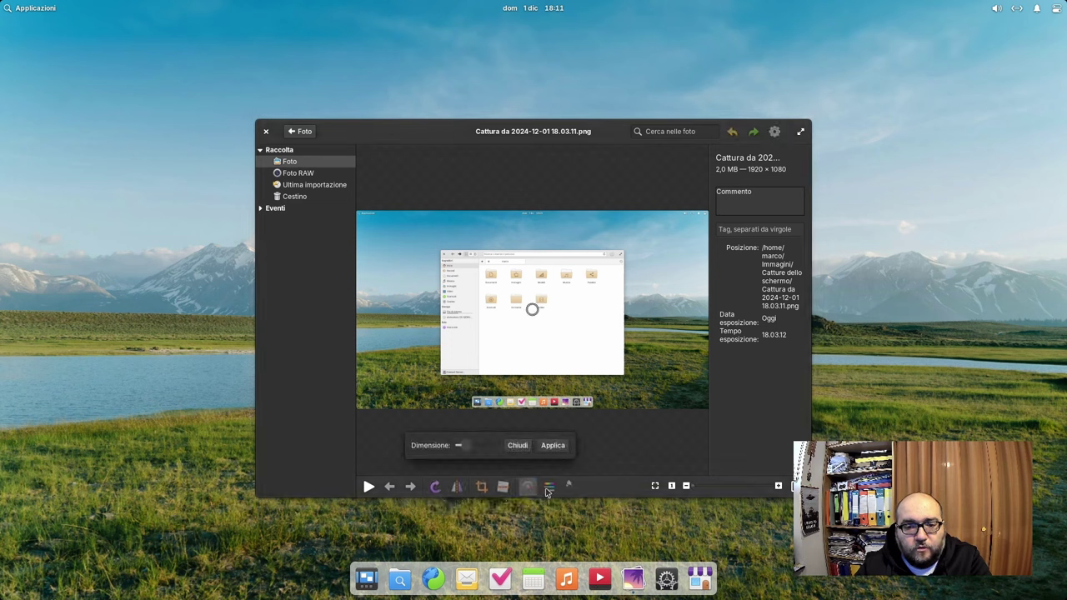
click(526, 451)
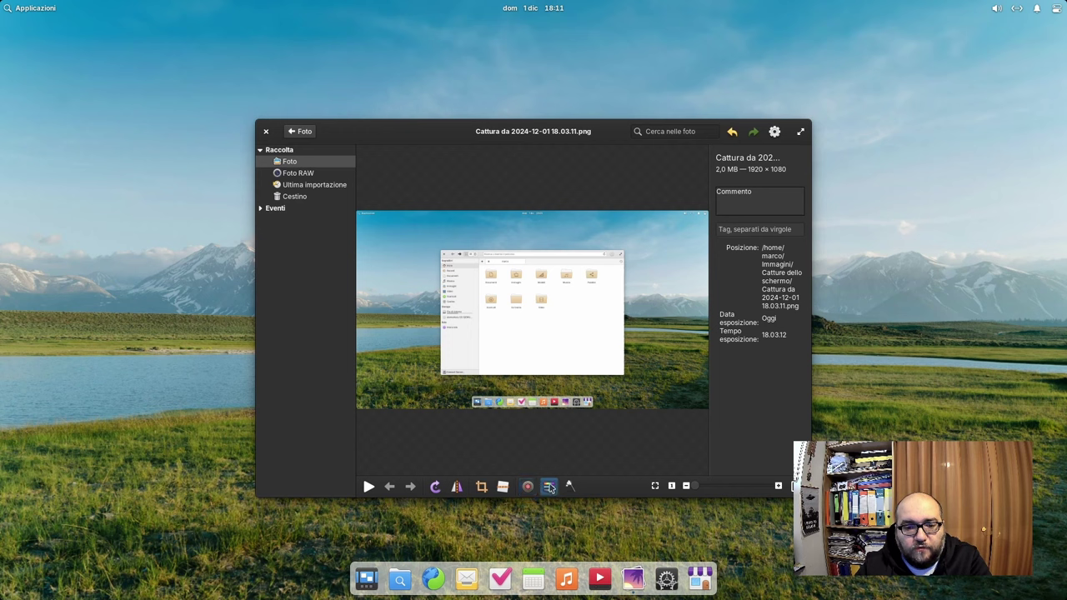
click(549, 486)
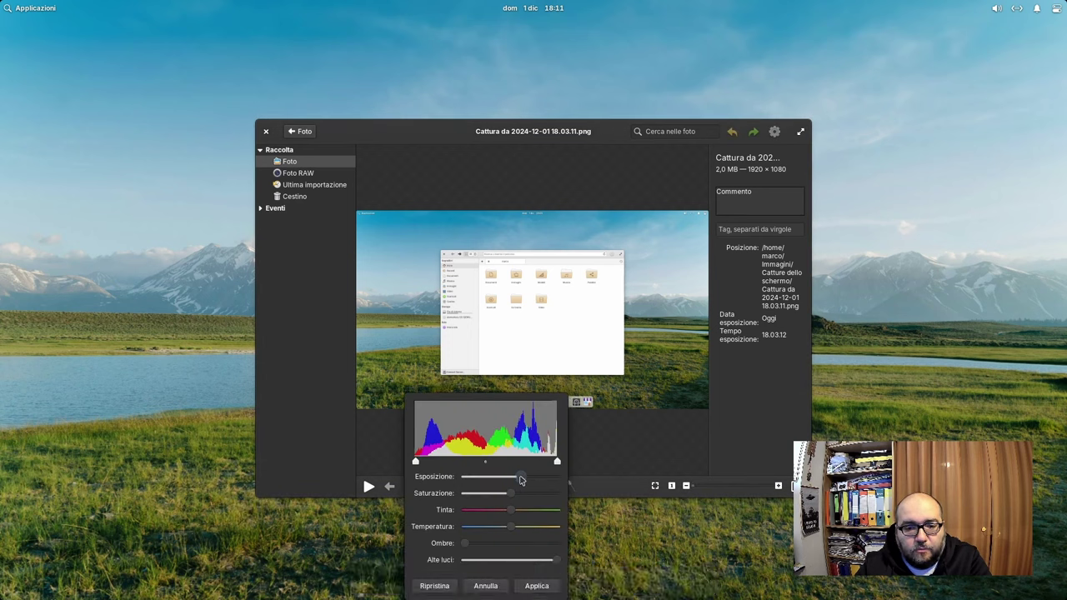
drag(510, 476, 536, 476)
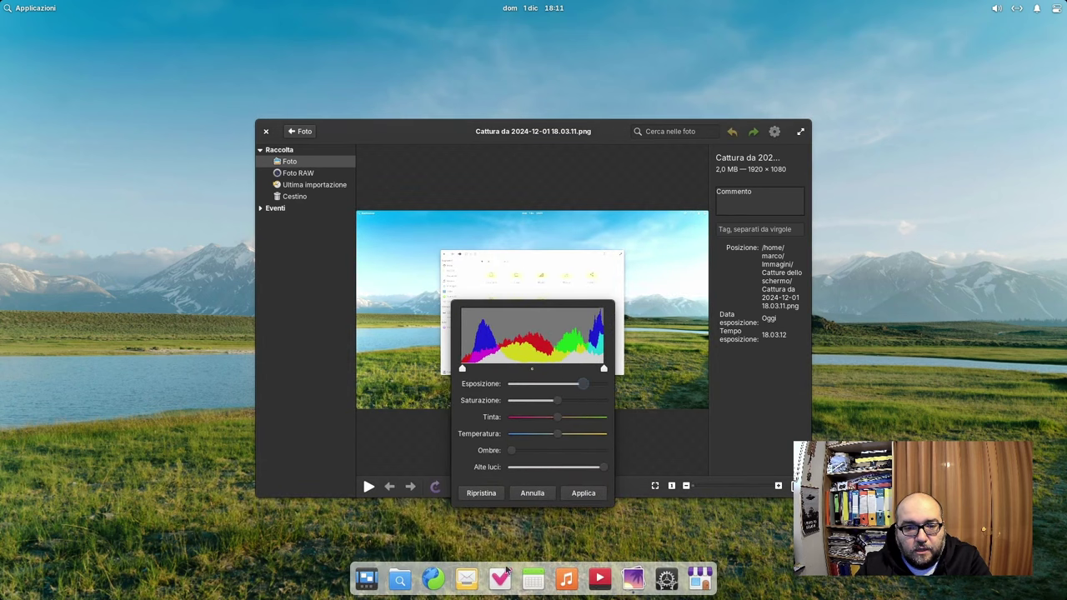
click(540, 493)
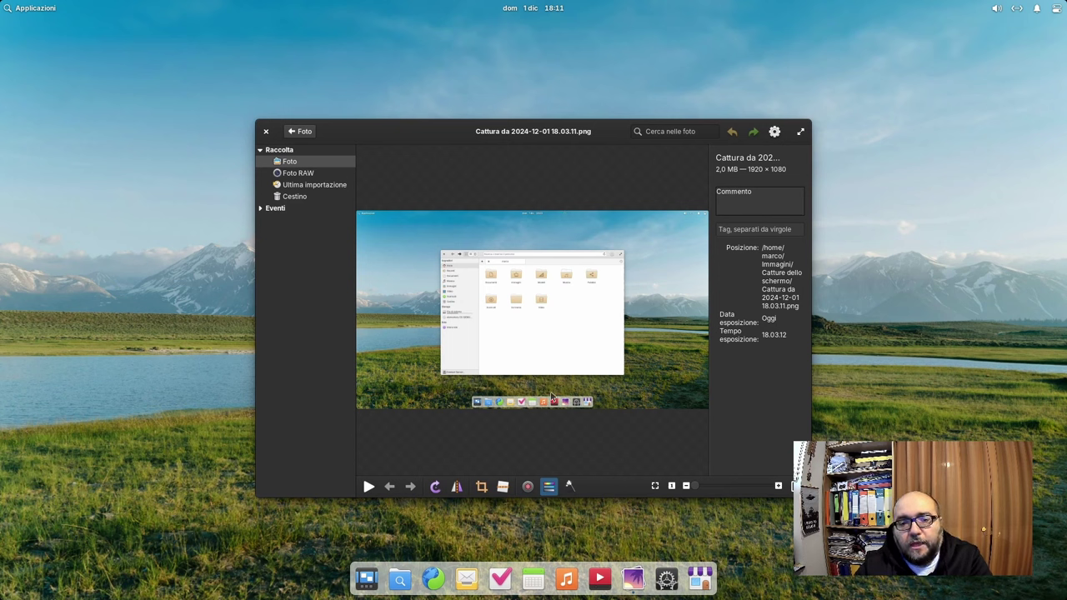
Apply auto-enhance to the screenshot, maximize and restore the window, then close Foto
click(570, 488)
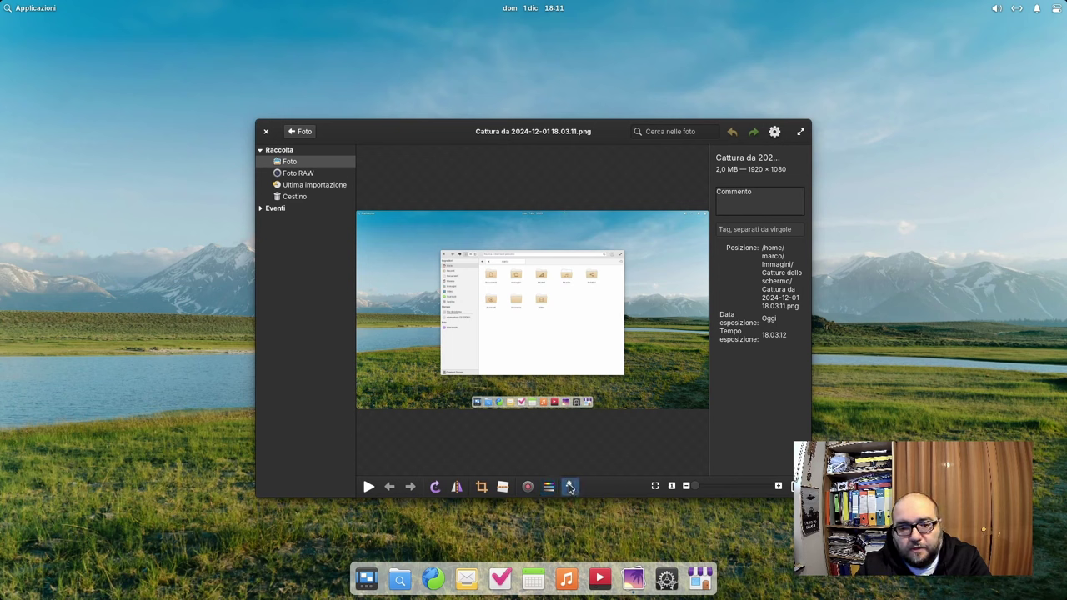
click(570, 487)
click(570, 487)
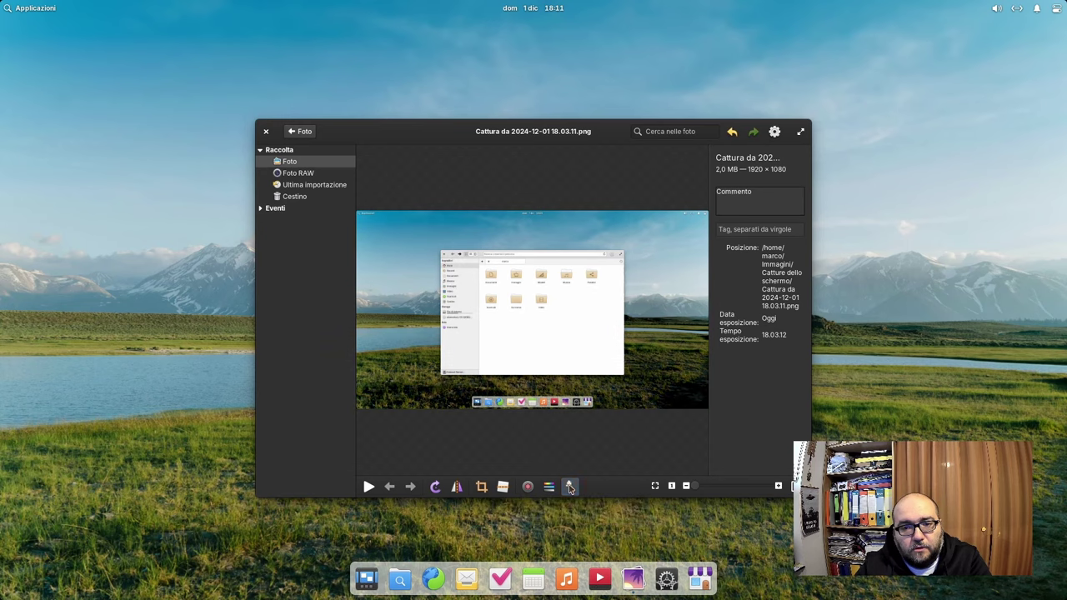
double_click(587, 132)
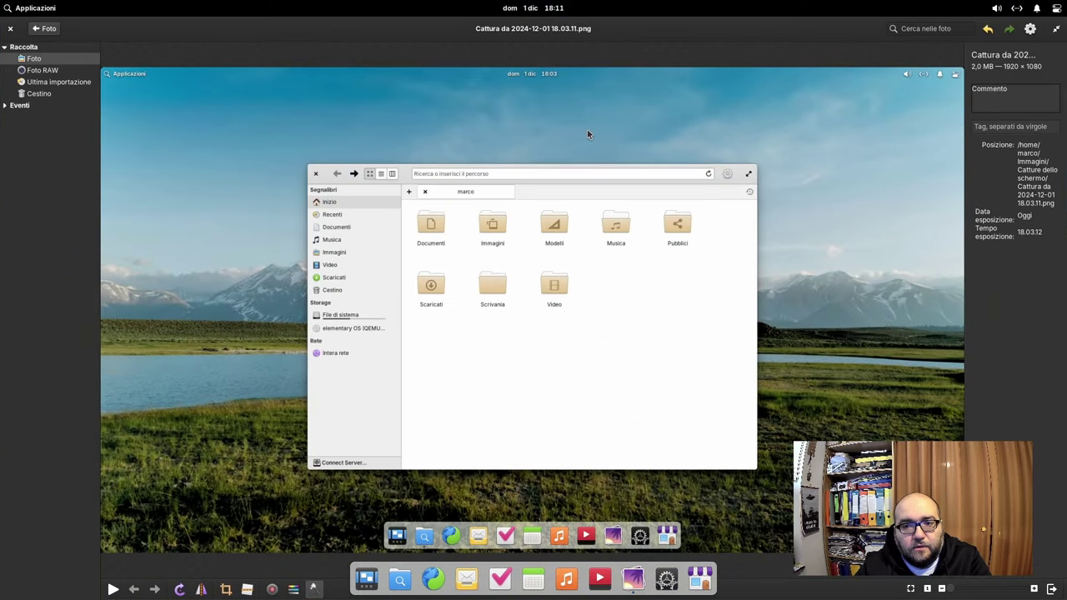
double_click(659, 34)
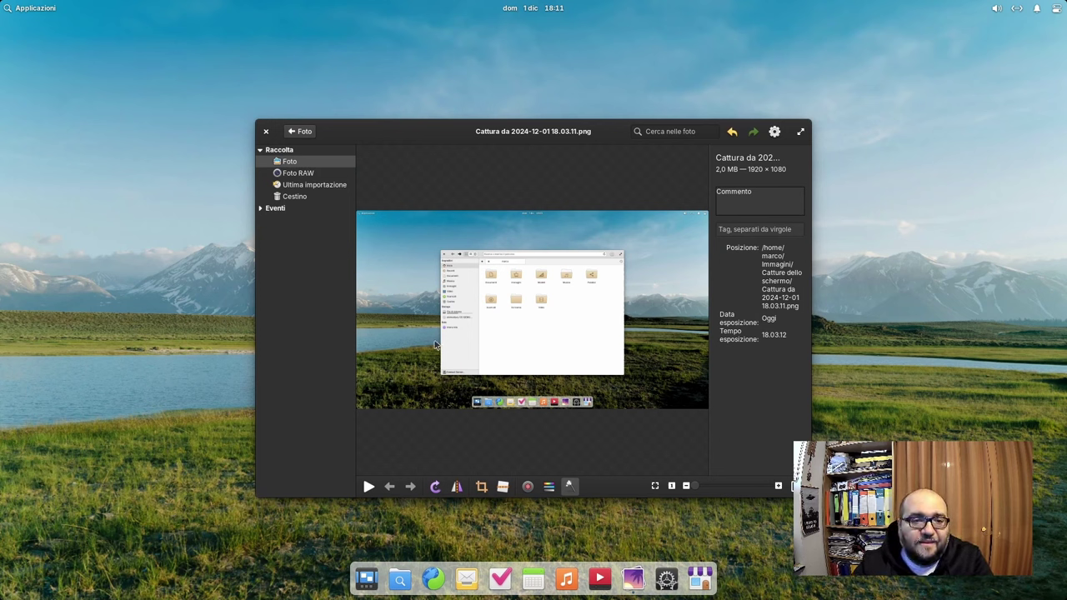
click(266, 131)
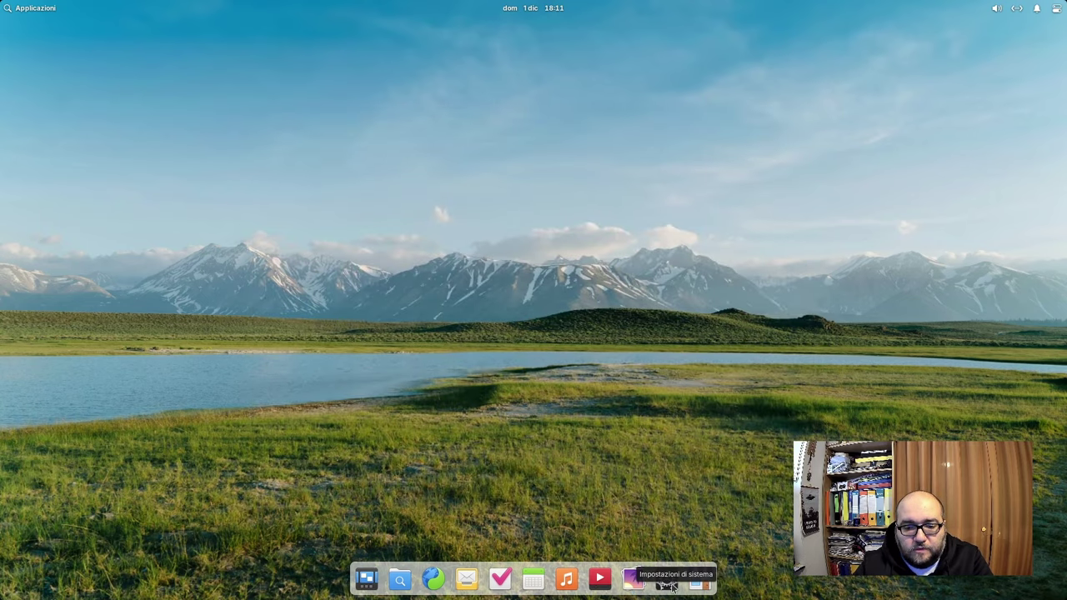
Open System Settings' Applicazioni defaults page, keeping Web as the default browser
click(671, 585)
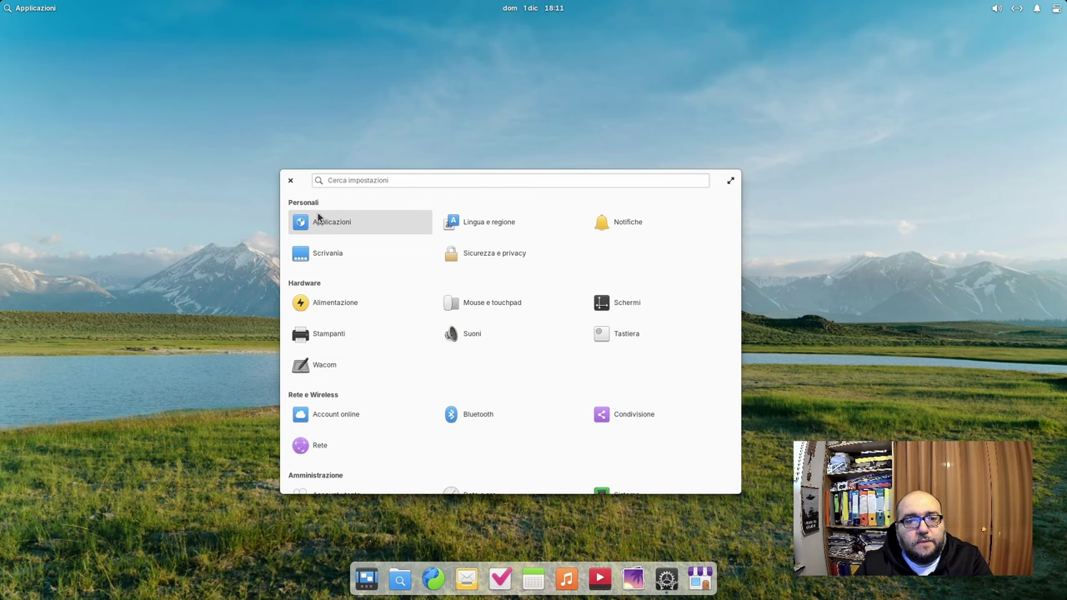
click(341, 227)
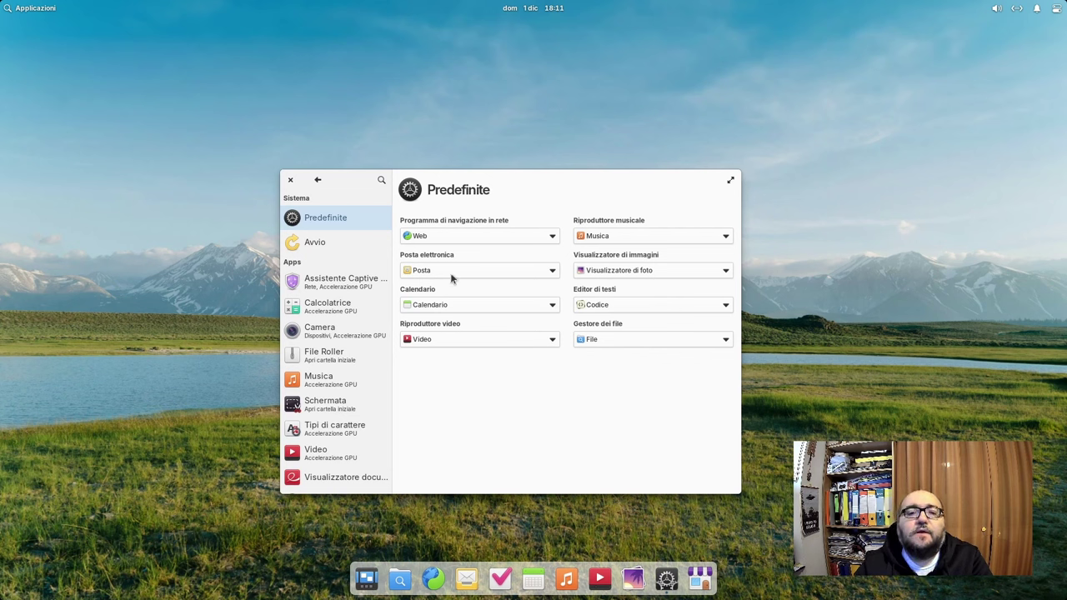
click(529, 236)
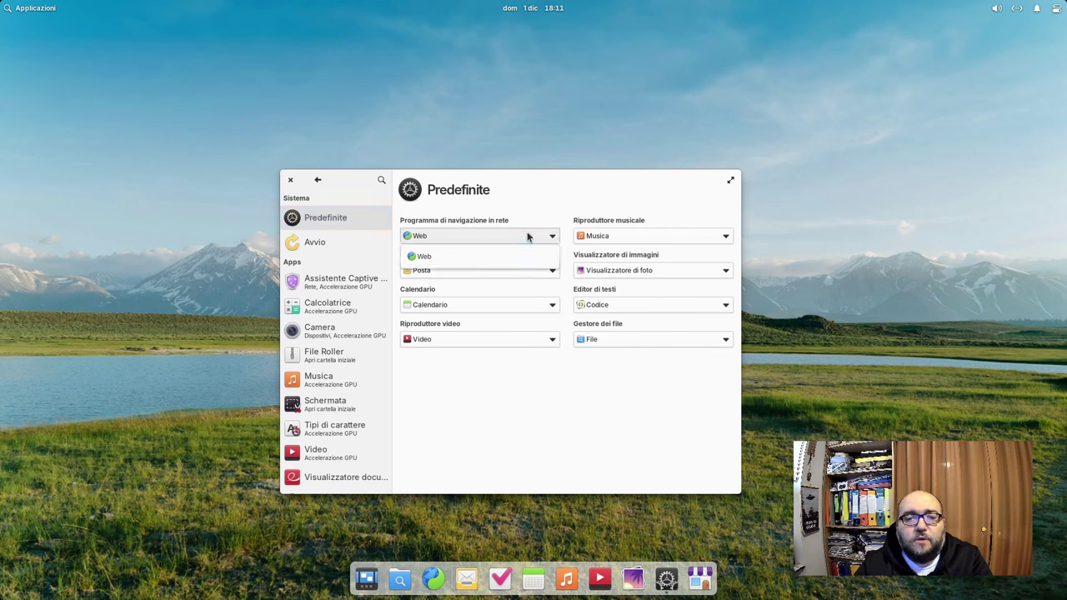
click(528, 236)
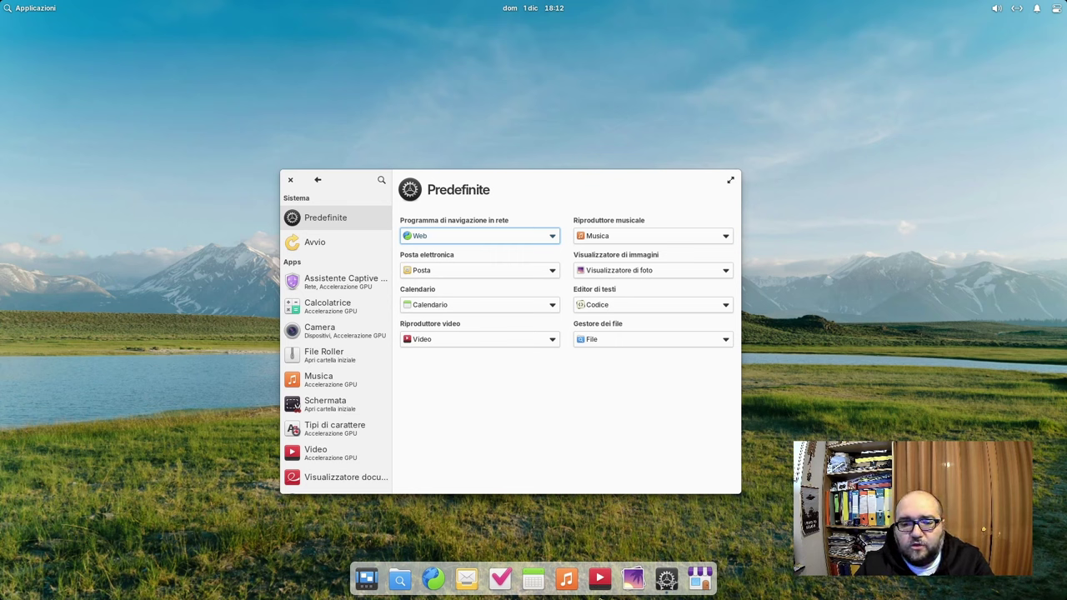
Show and dismiss the Settings dock menu, then close the settings window
click(662, 587)
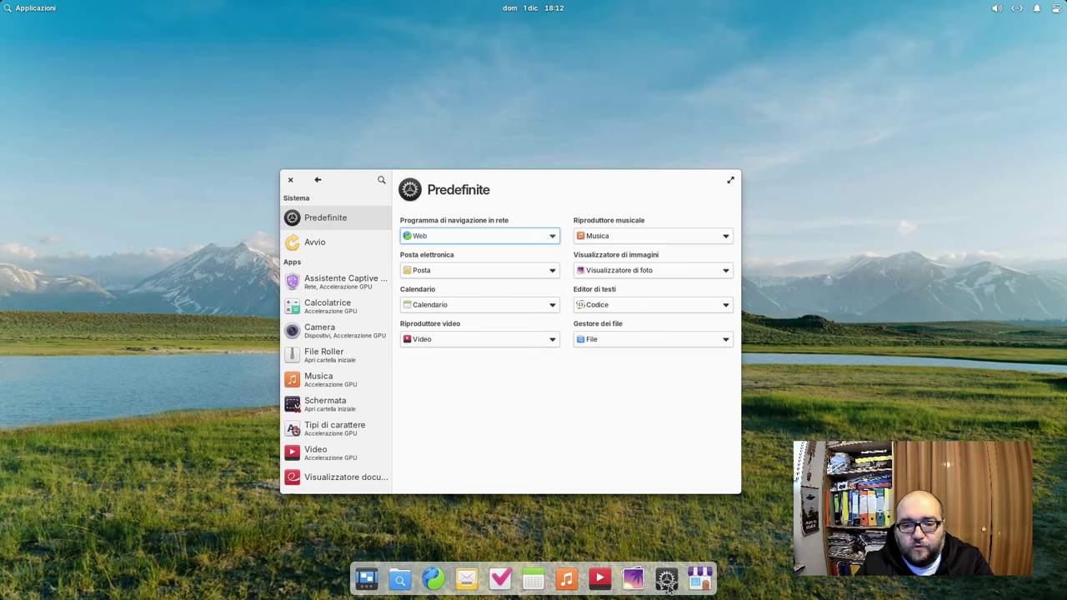
right_click(667, 584)
click(667, 584)
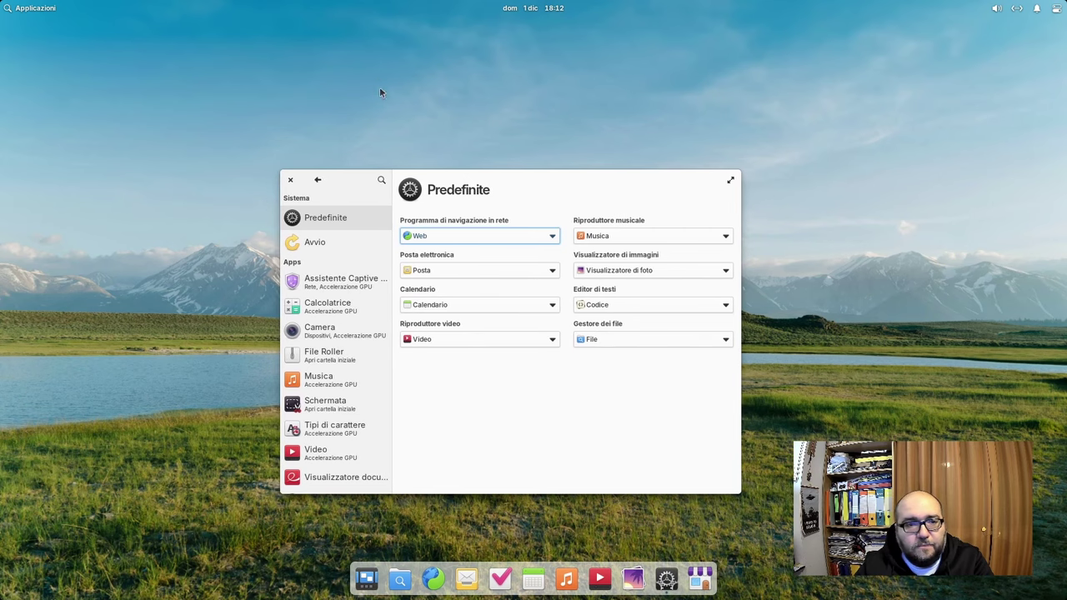
click(290, 180)
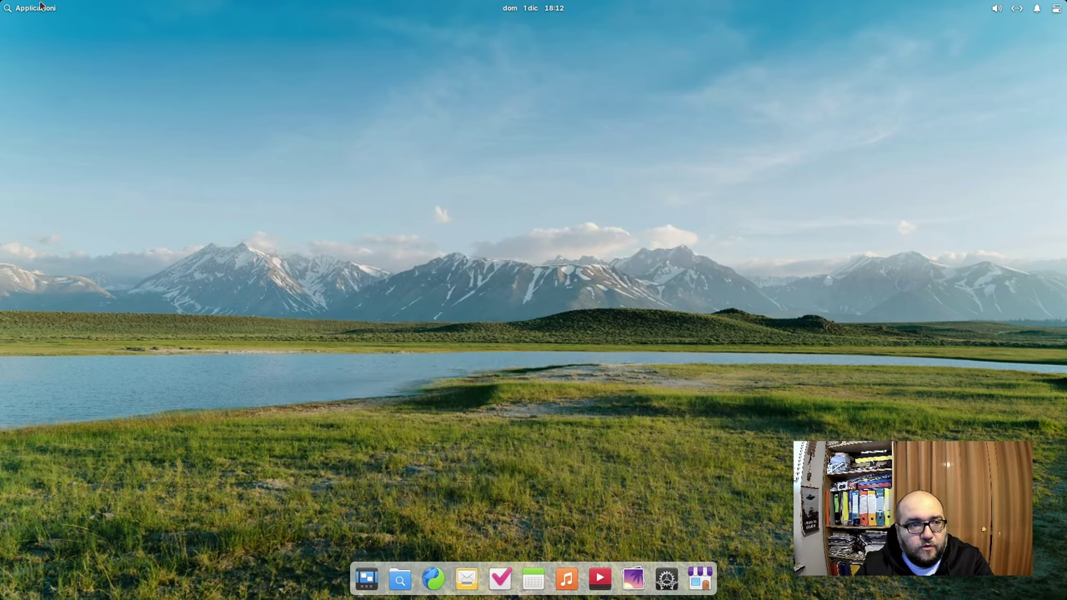
click(41, 7)
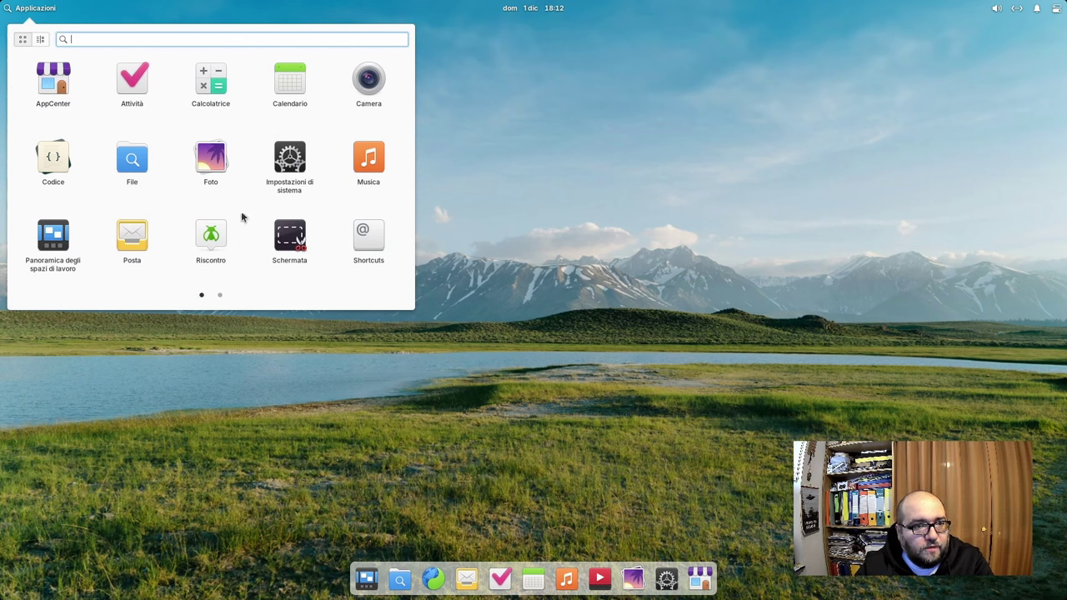
click(64, 172)
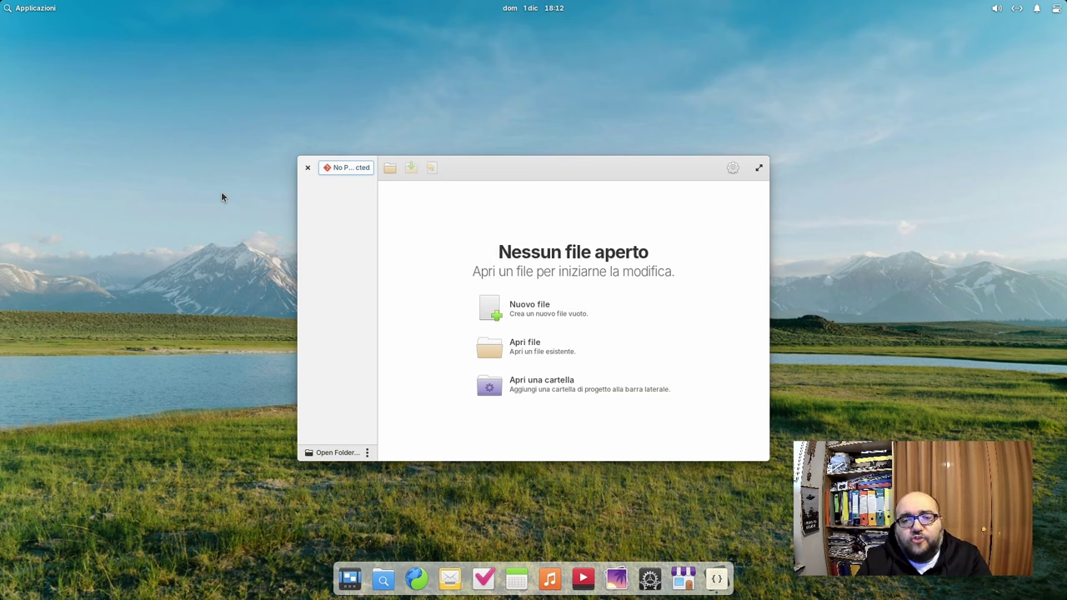
click(551, 311)
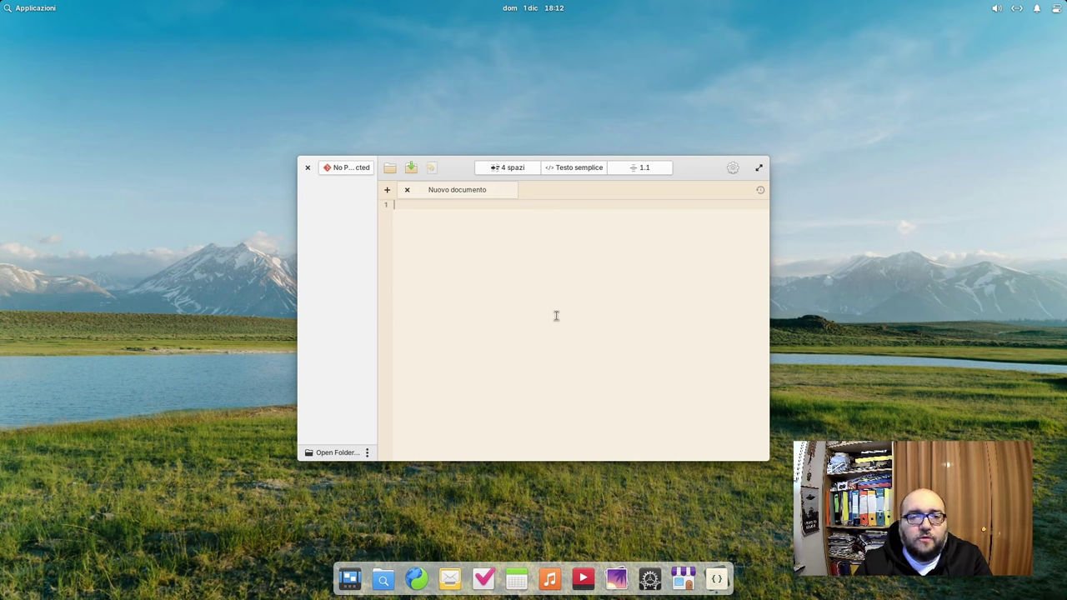
text(sa)
key(Return)
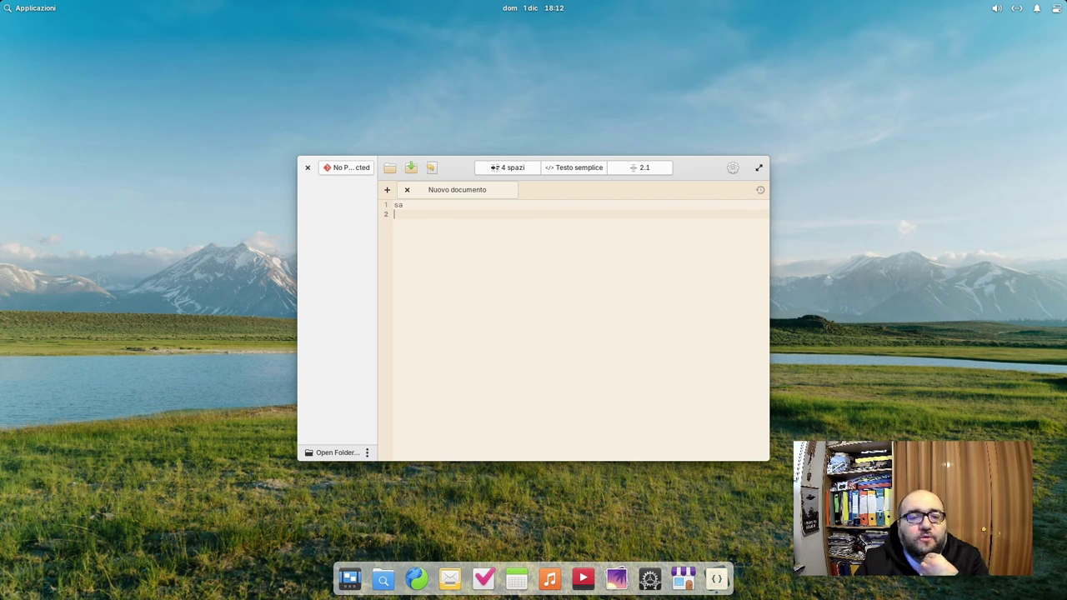
click(307, 169)
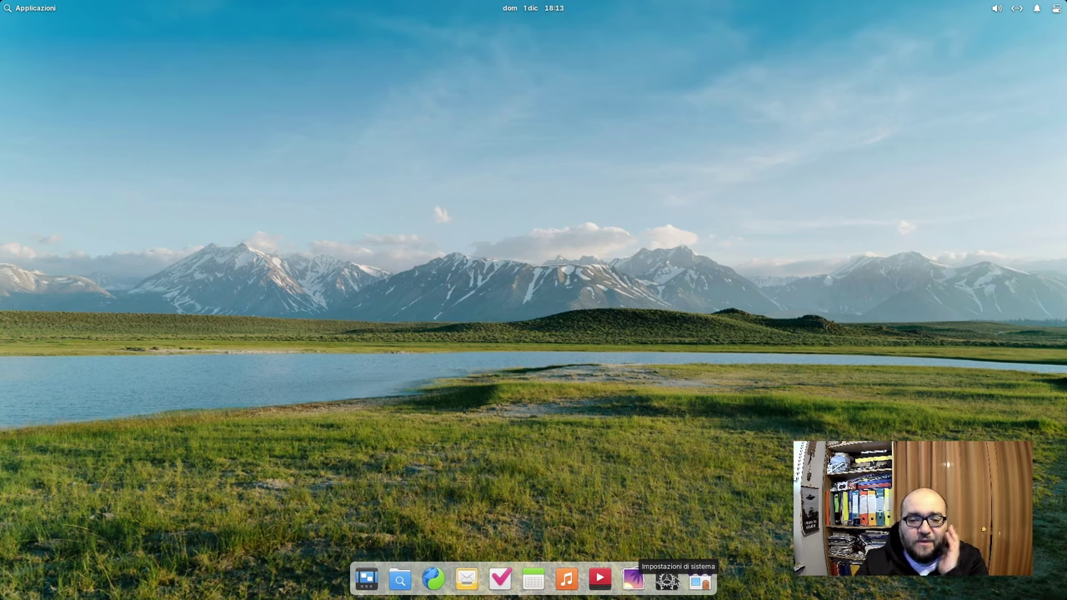
click(667, 580)
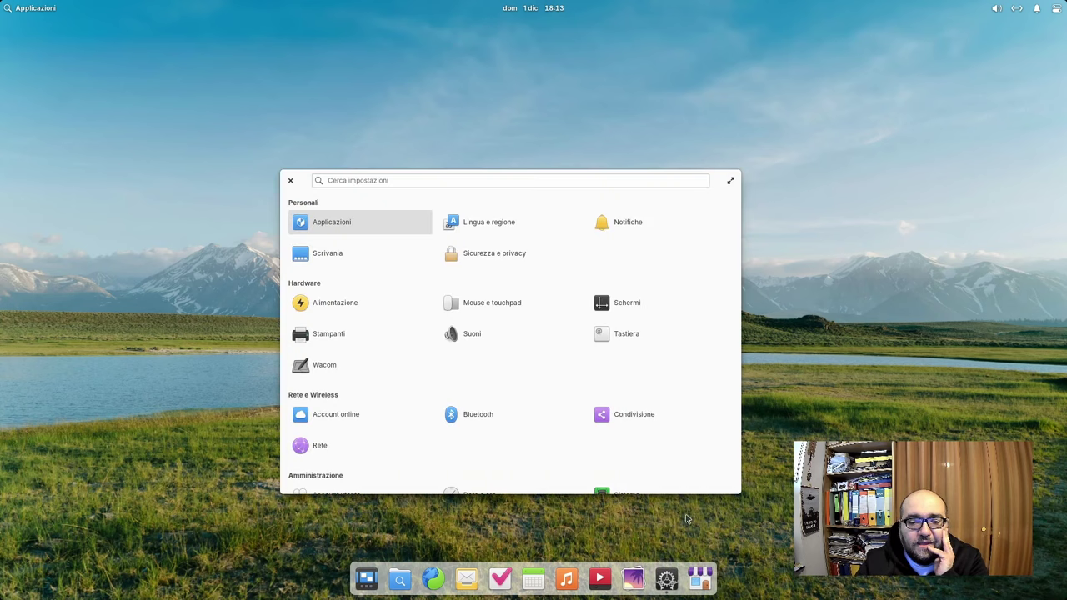
click(17, 8)
click(220, 296)
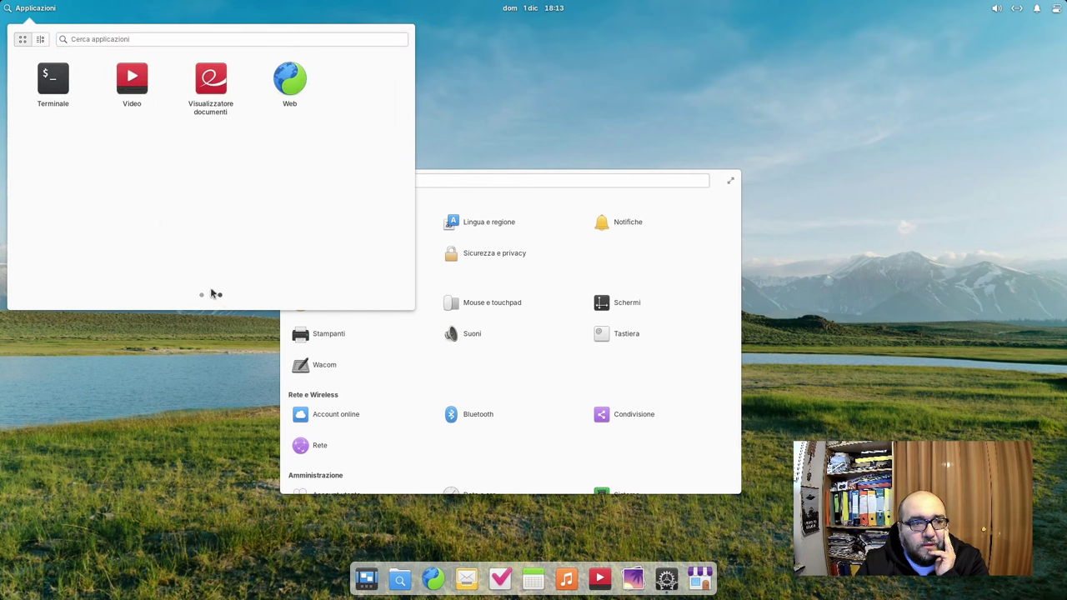
click(507, 190)
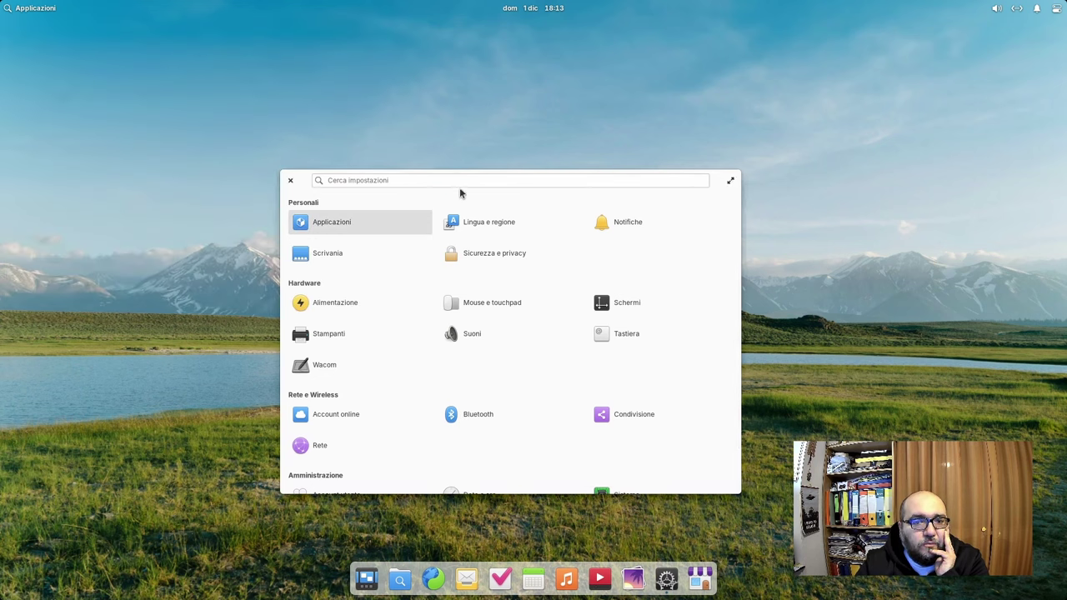
click(291, 181)
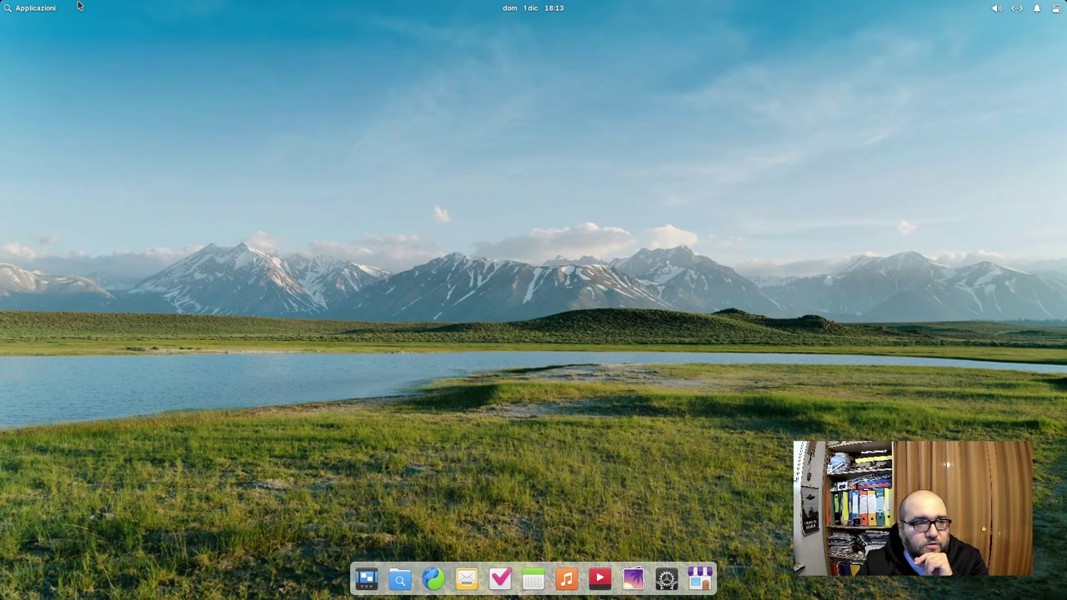
click(55, 7)
Launch Terminale, open and close a second tab, and nudge the window upward
click(64, 92)
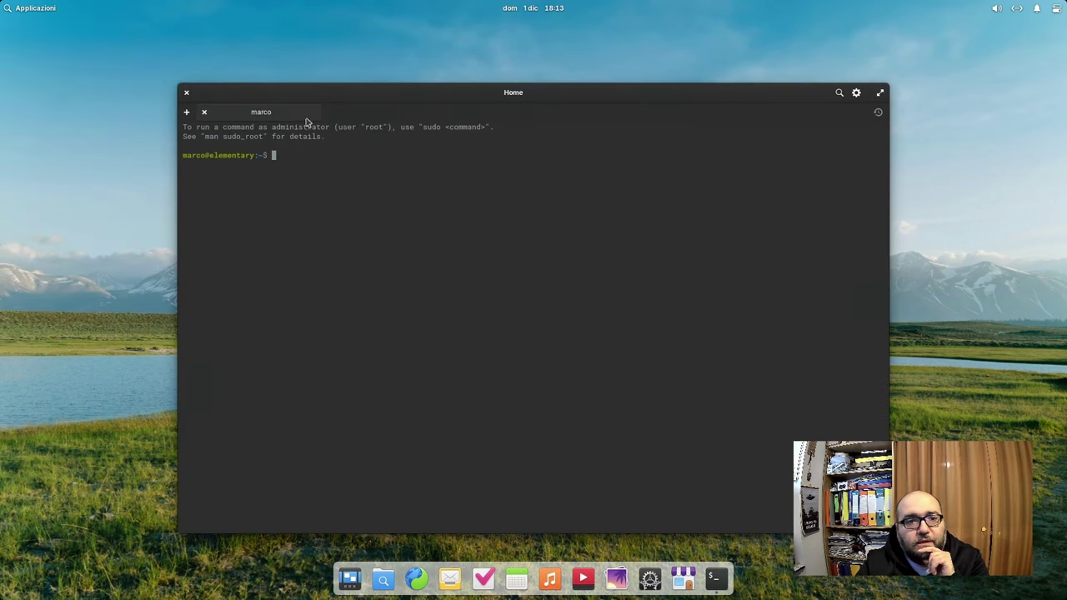
click(187, 113)
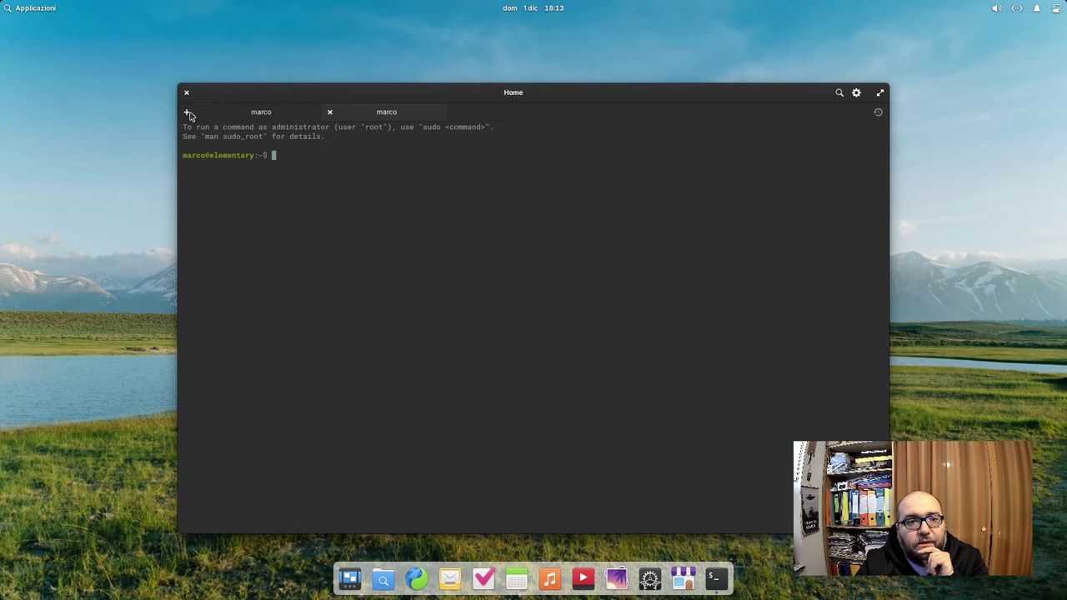
click(329, 112)
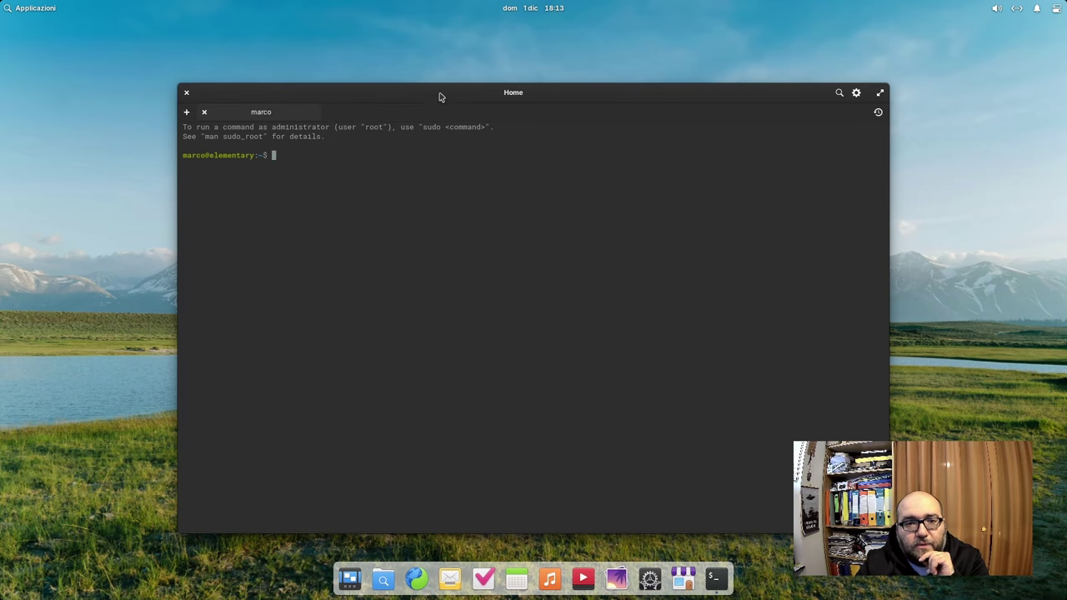
drag(438, 95, 438, 79)
Toggle the terminal preferences panel and the text search bar open and closed
click(859, 75)
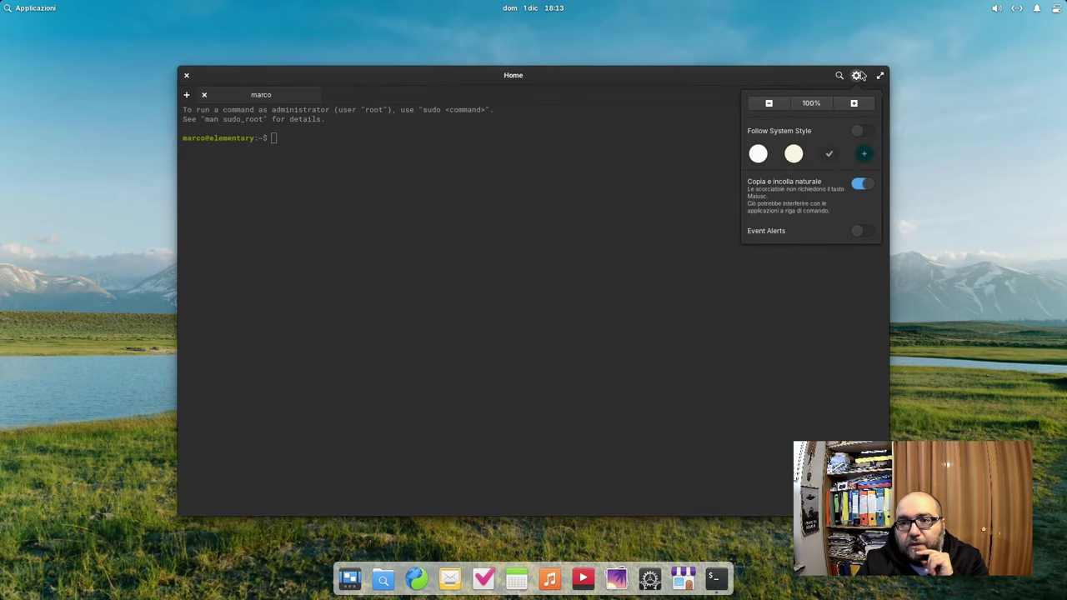
click(839, 76)
click(839, 76)
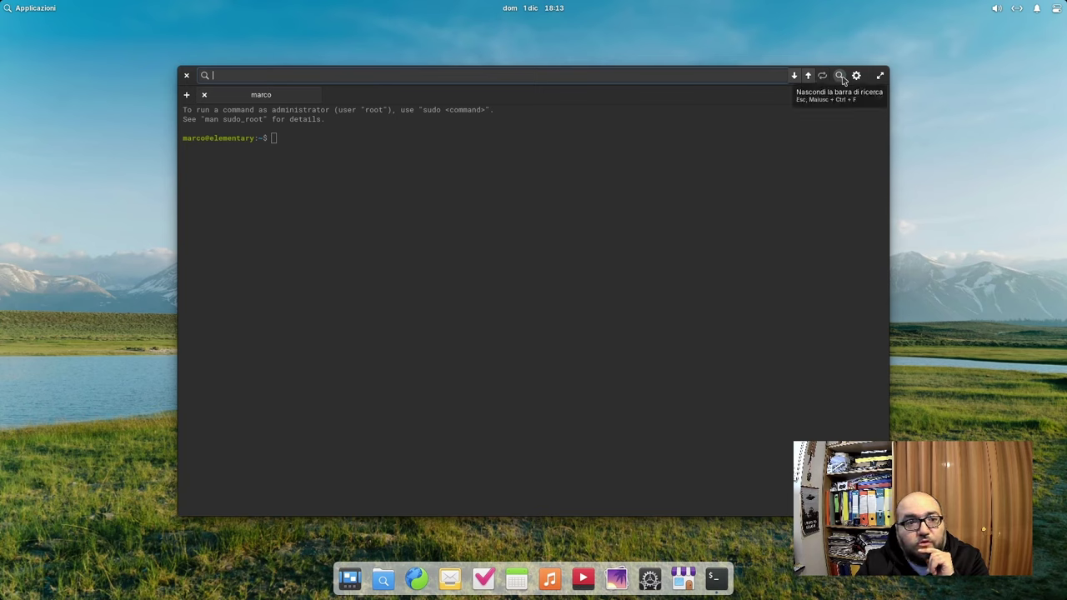
click(841, 76)
click(840, 76)
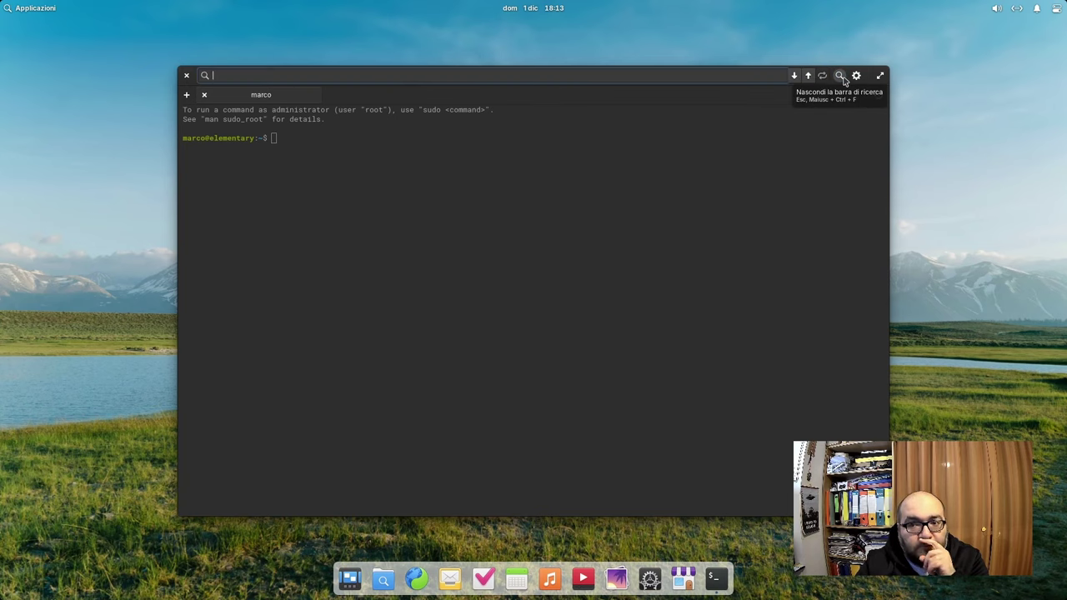
click(841, 76)
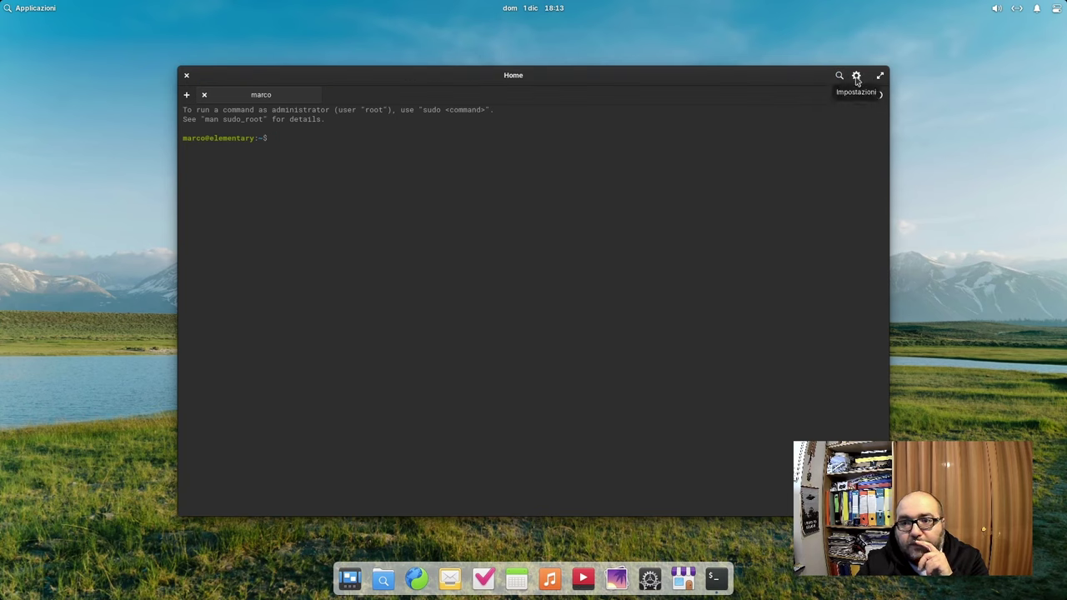
Try the color themes, Event Alerts and system style, settling on the white theme
click(856, 76)
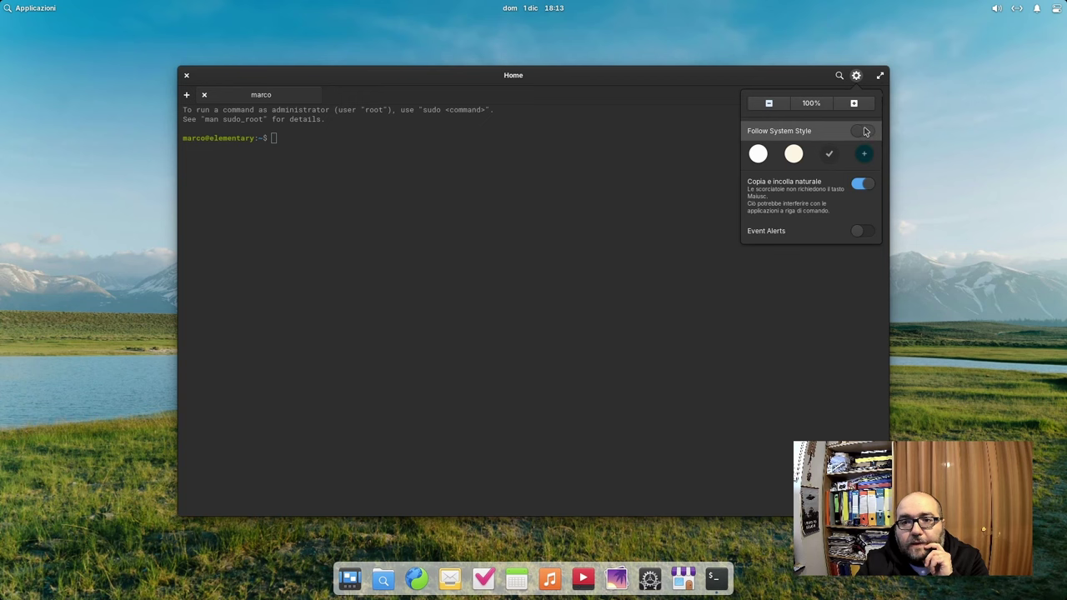
click(760, 155)
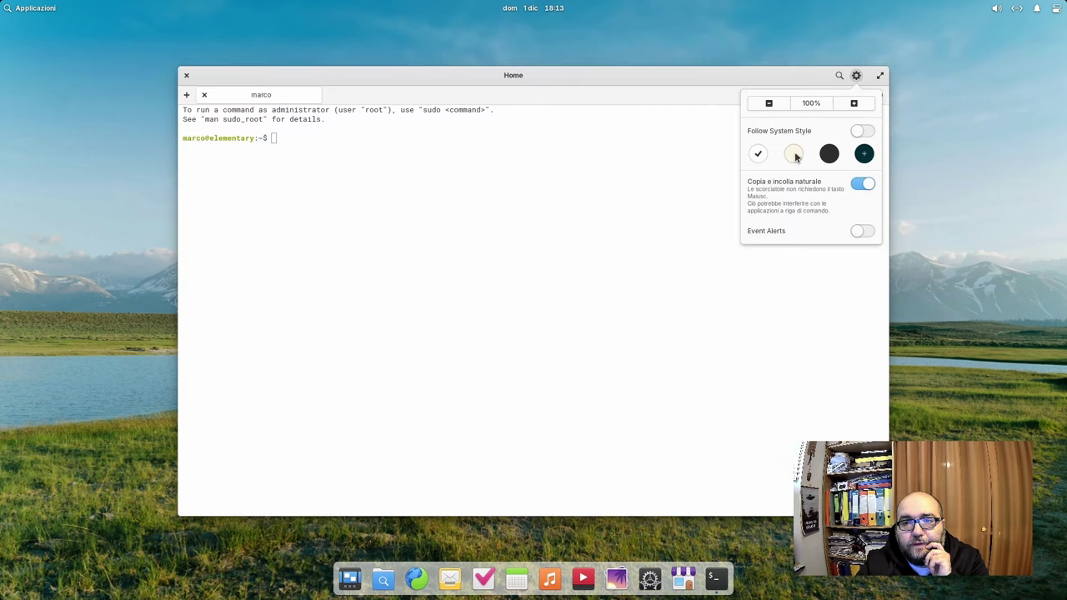
click(795, 154)
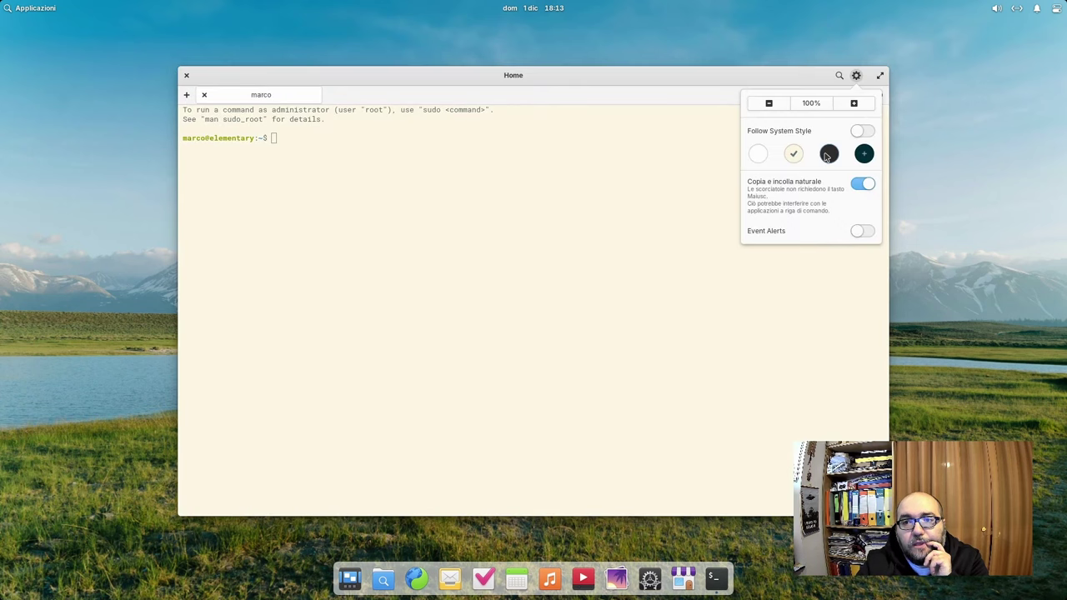
click(828, 155)
click(795, 156)
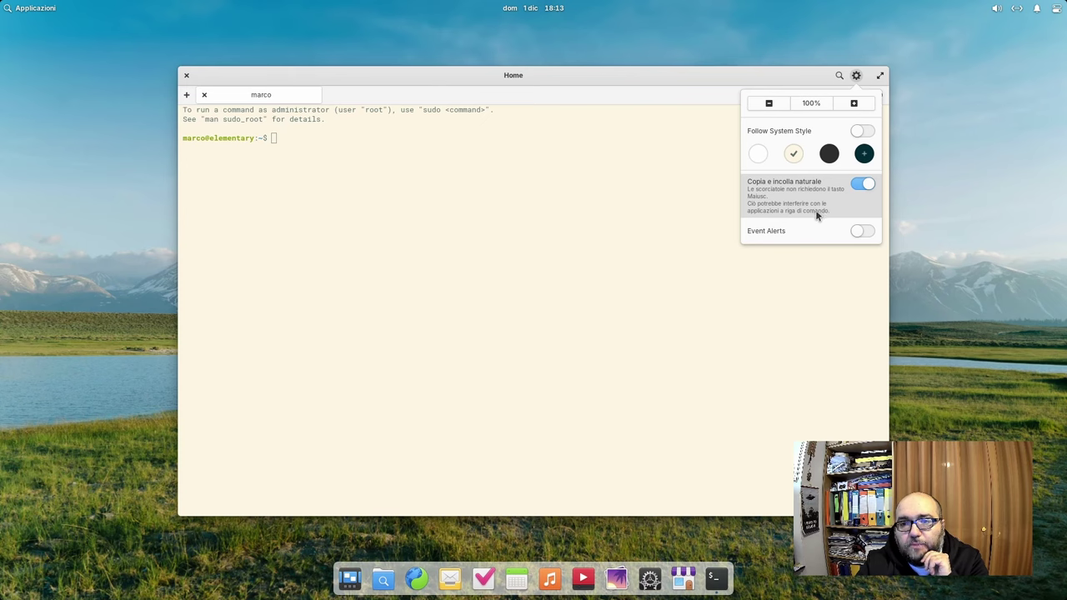
click(860, 232)
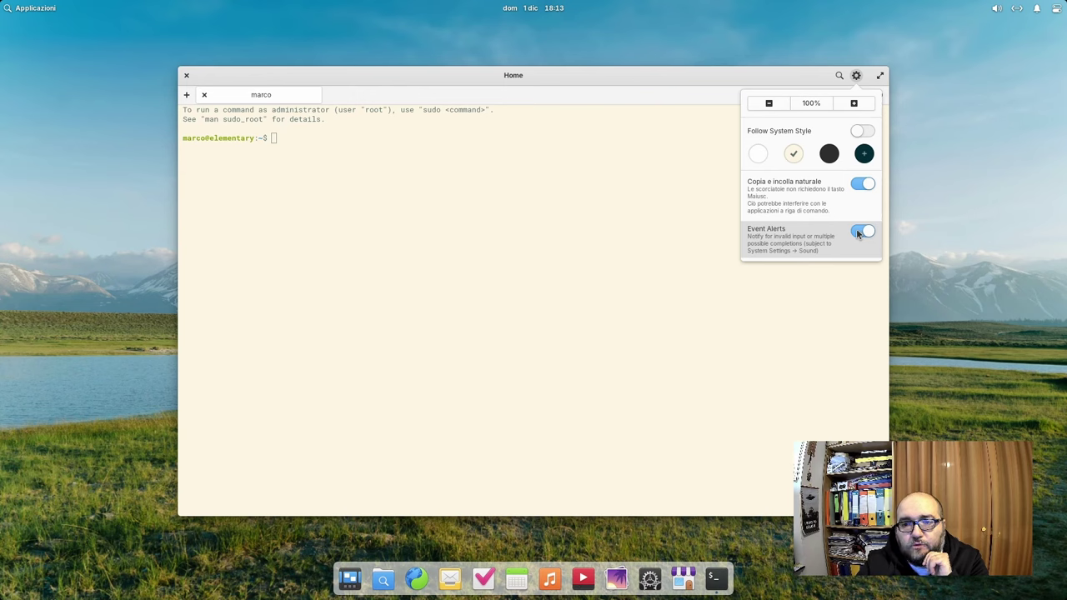
click(859, 231)
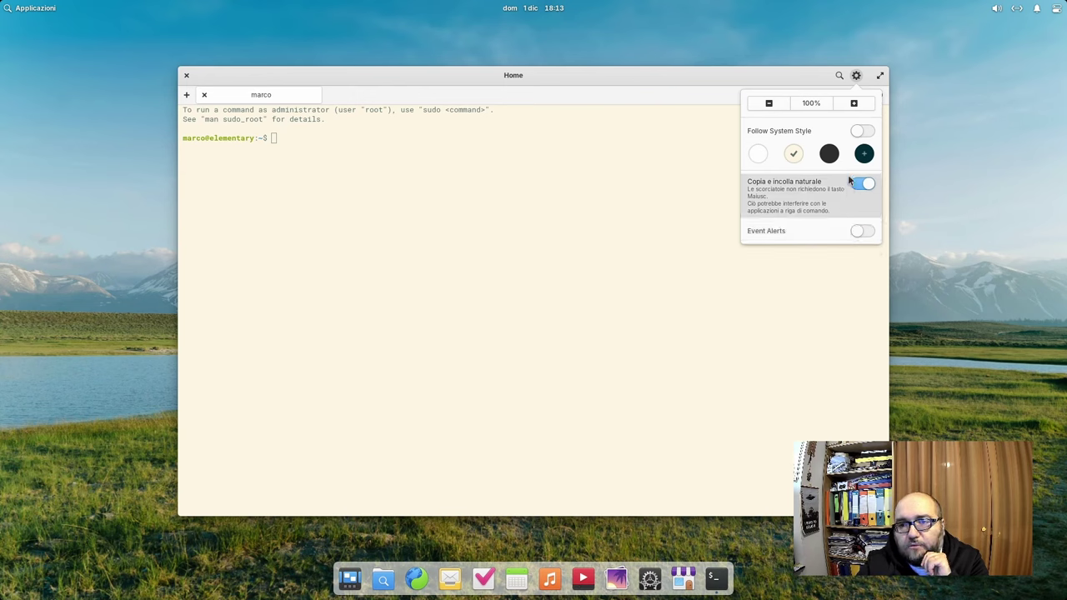
click(863, 132)
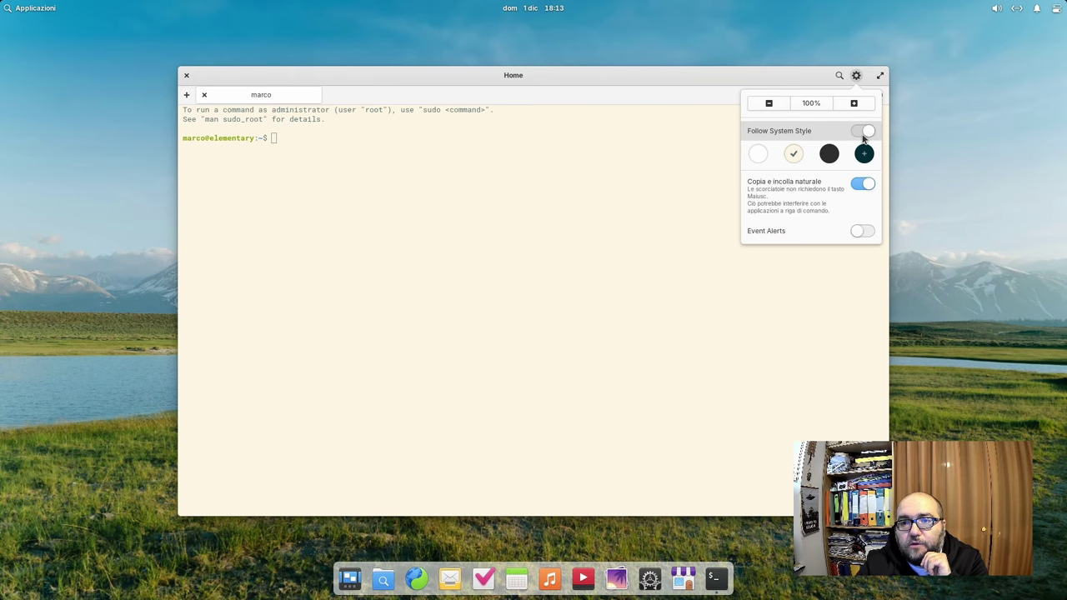
click(862, 133)
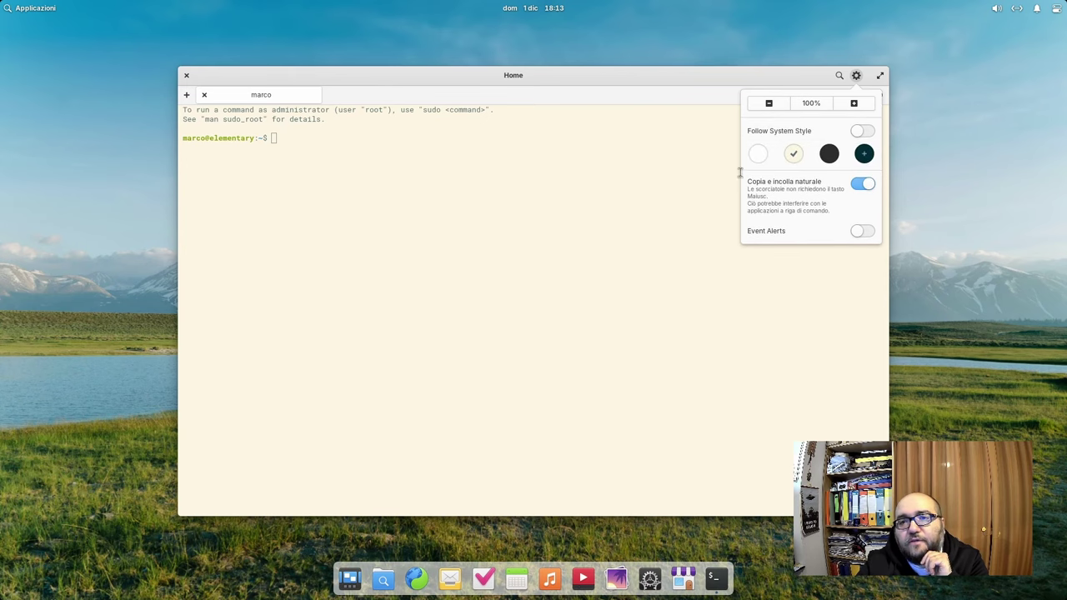
click(758, 153)
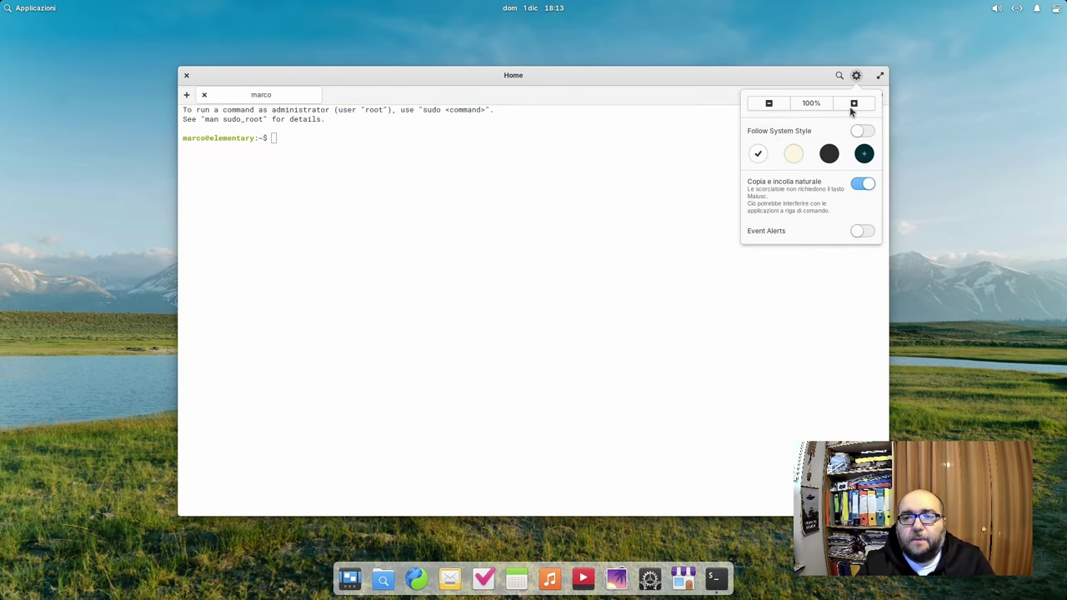
Zoom the terminal text up to 180%, then back down to 100%
click(853, 103)
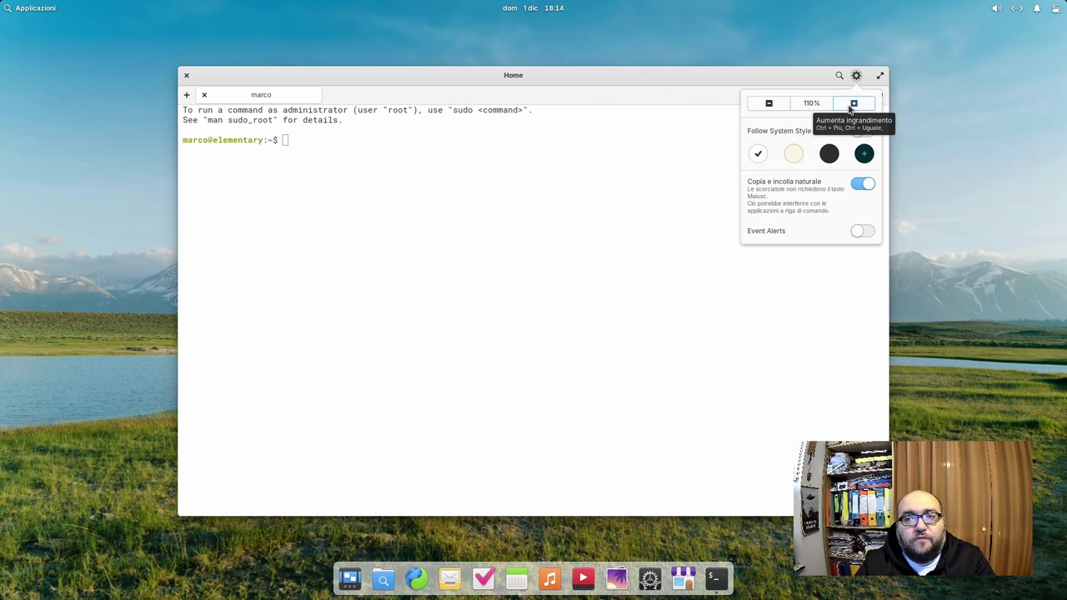
click(853, 103)
click(853, 104)
click(853, 103)
click(853, 104)
click(852, 104)
click(852, 103)
click(853, 103)
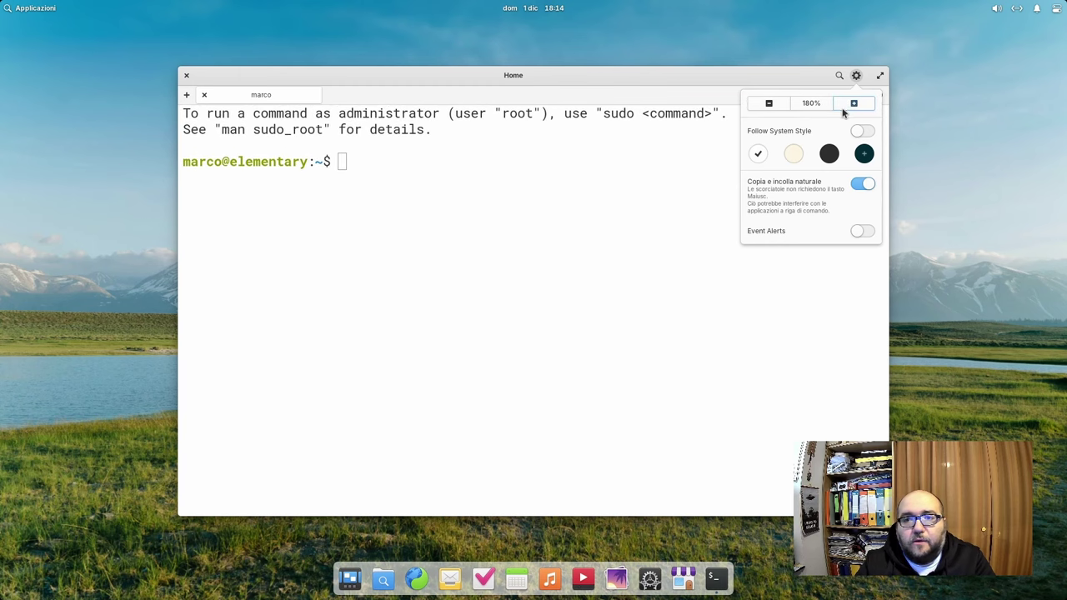
click(769, 104)
click(769, 105)
click(769, 104)
click(770, 105)
click(769, 104)
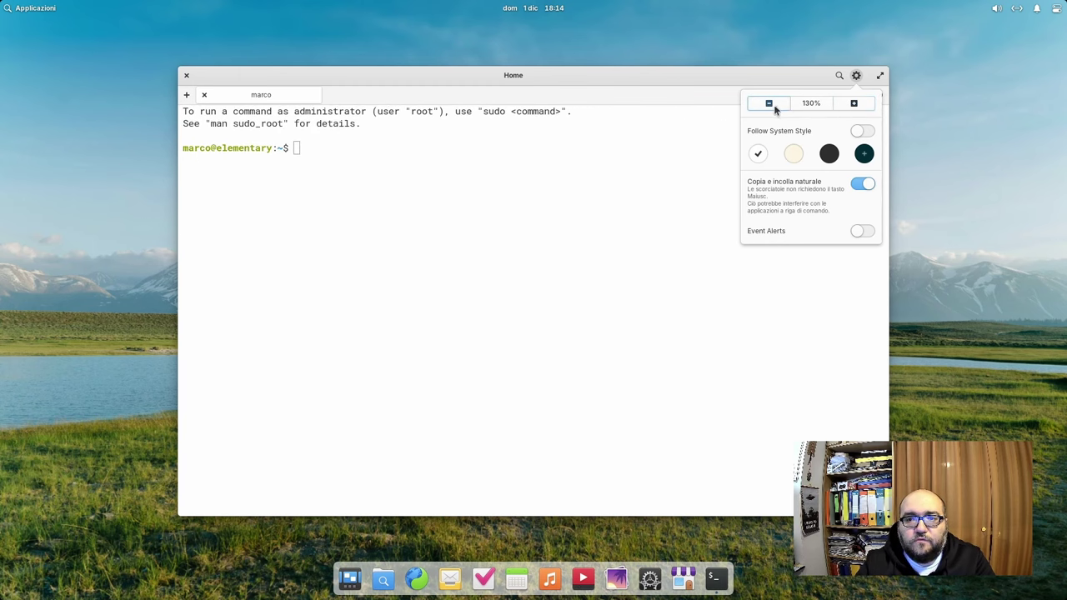
click(781, 110)
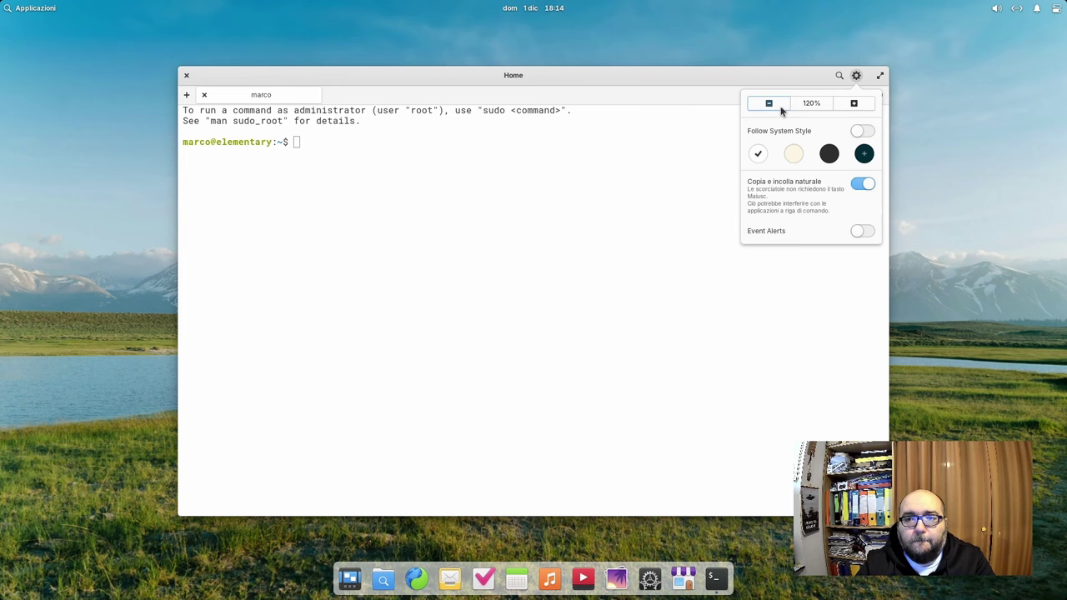
click(780, 109)
click(780, 109)
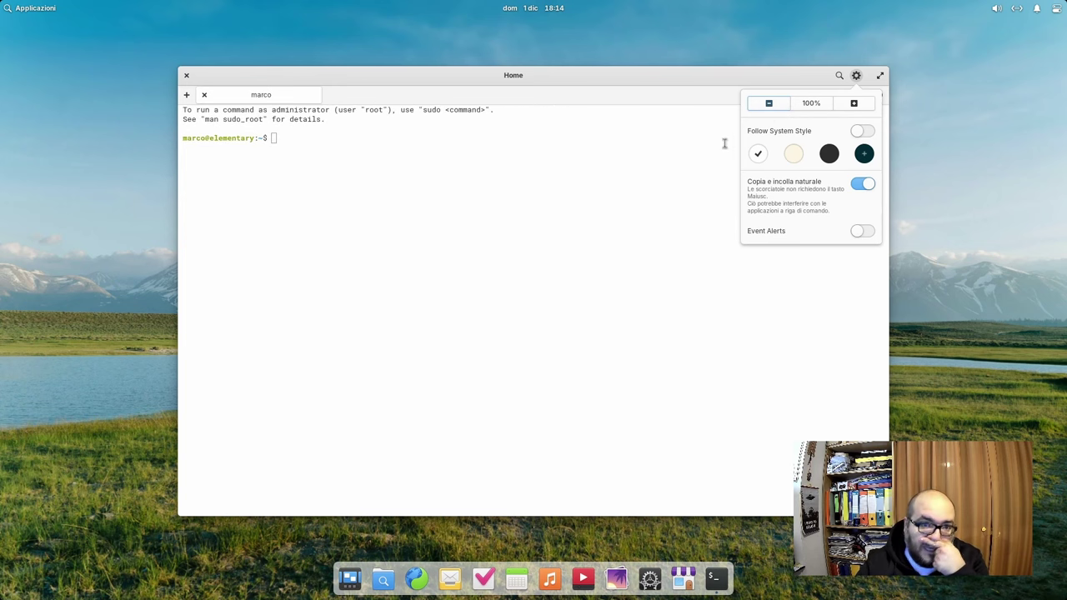
Close the terminal, launch Visualizzatore documenti from Applicazioni, and close it while empty
click(186, 76)
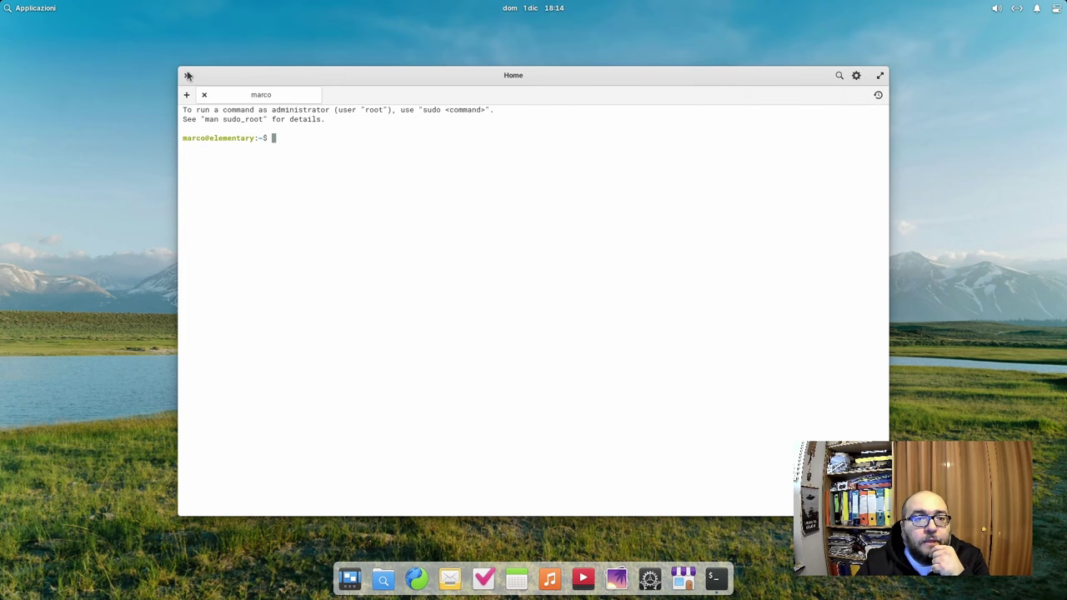
click(186, 75)
click(52, 9)
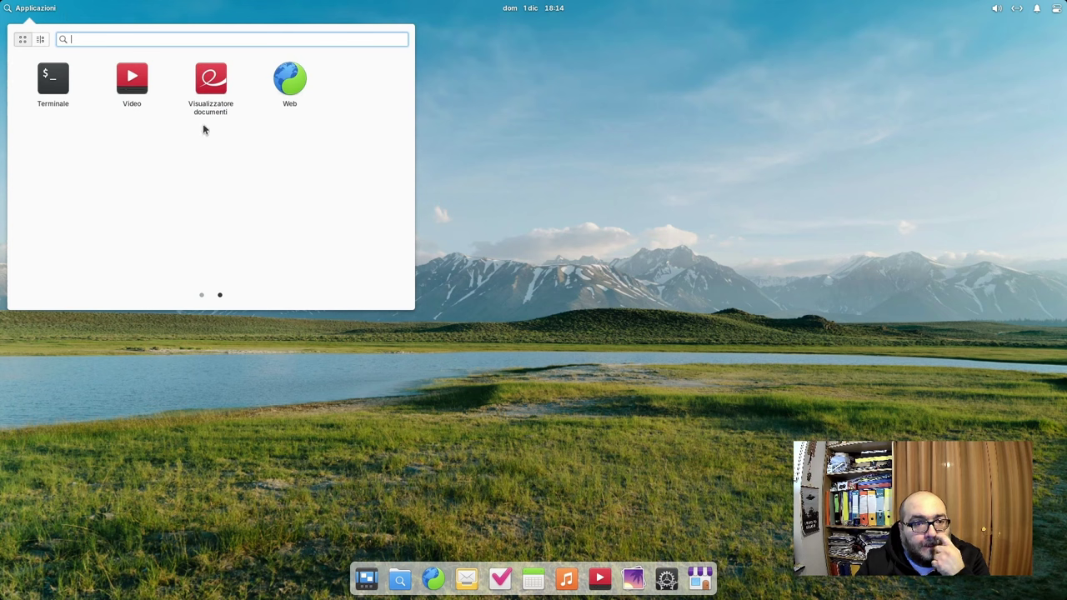
click(206, 98)
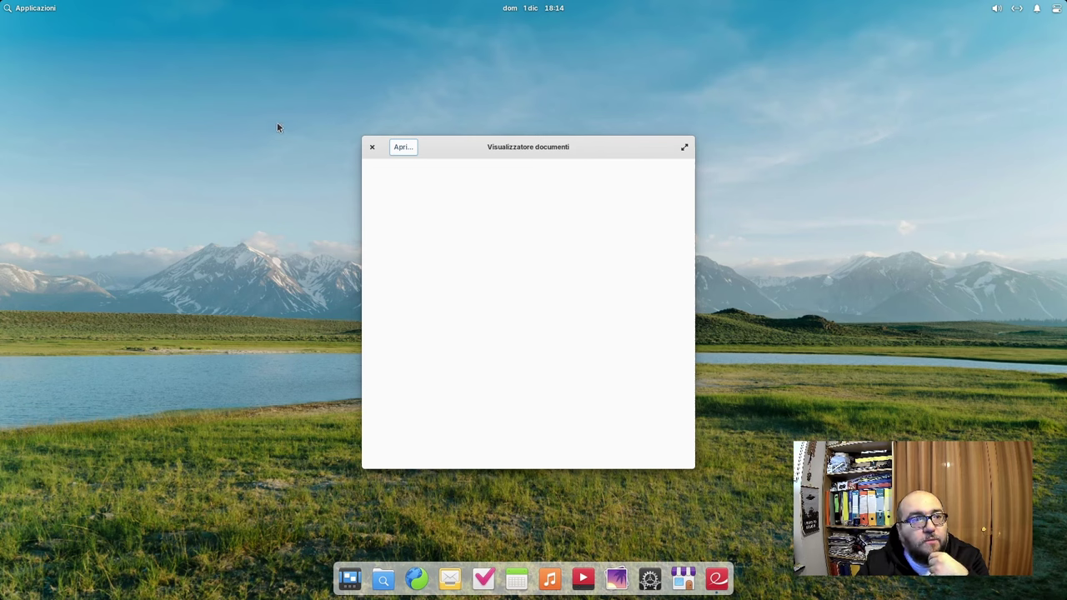
click(372, 147)
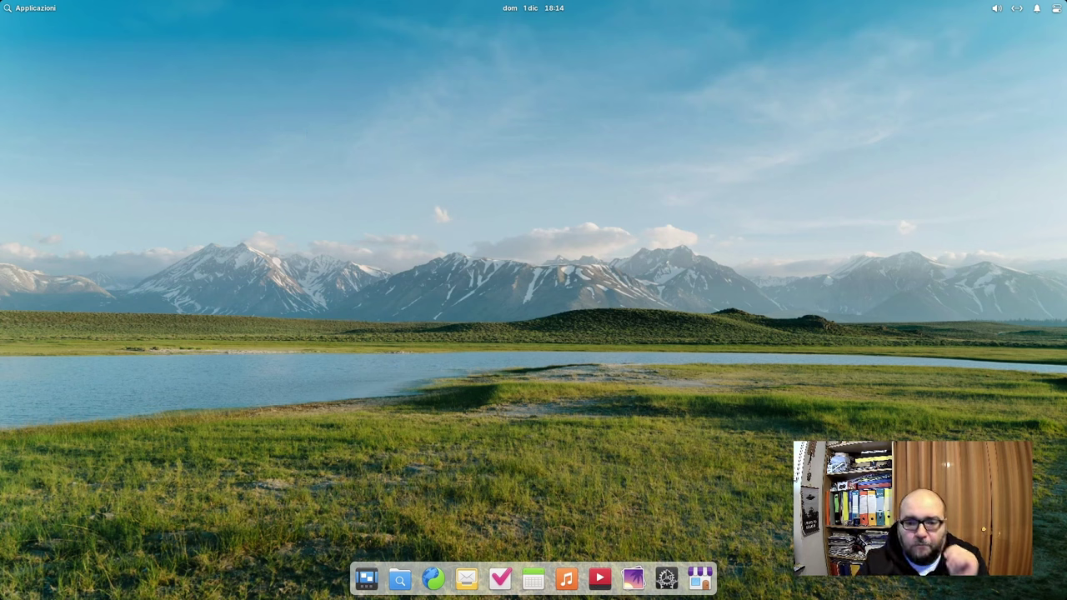
click(666, 577)
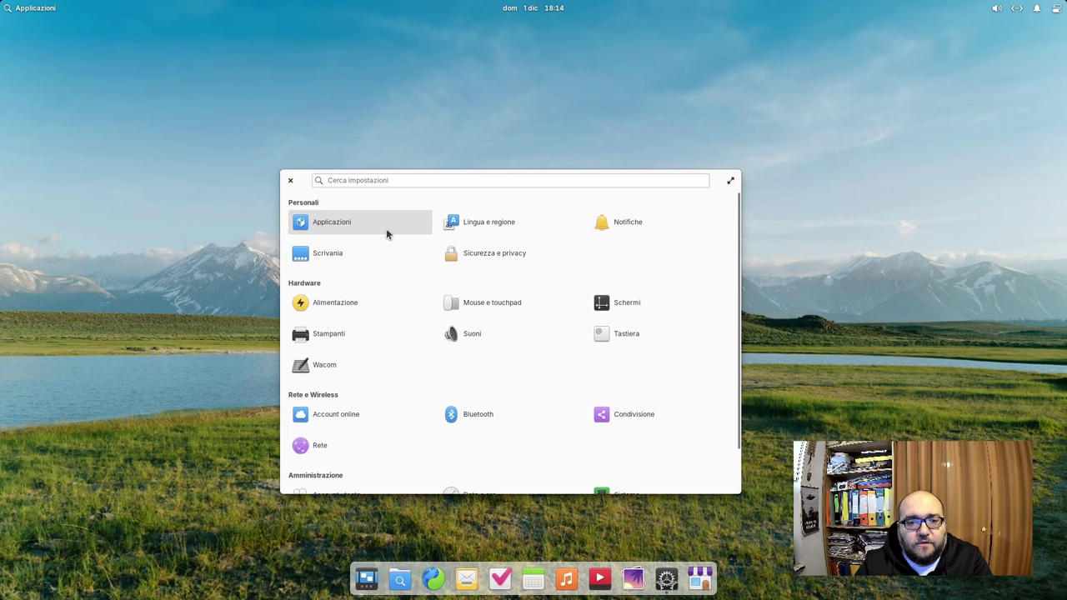
View Applicazioni's startup page, enlarge and move the window, then show Assistente Captive Network's permissions
click(386, 234)
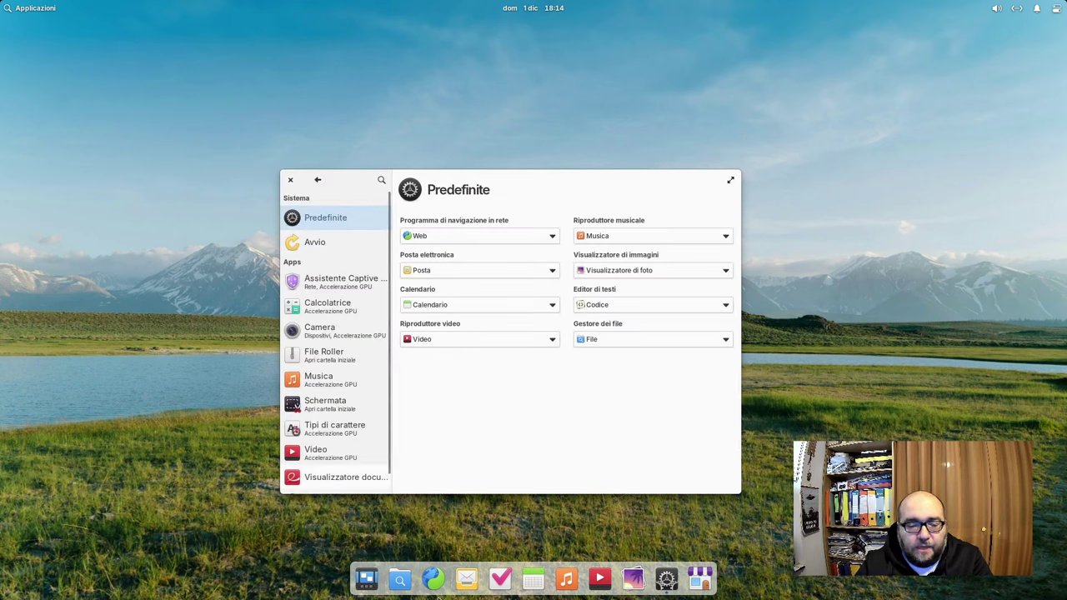
click(341, 243)
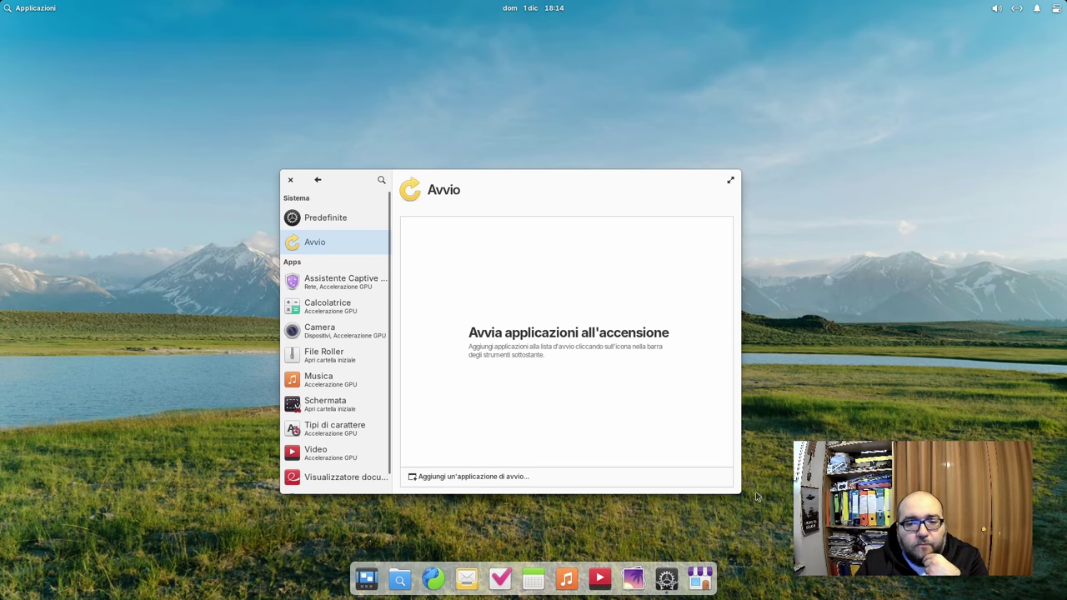
drag(738, 494, 834, 553)
drag(585, 190, 553, 97)
click(296, 194)
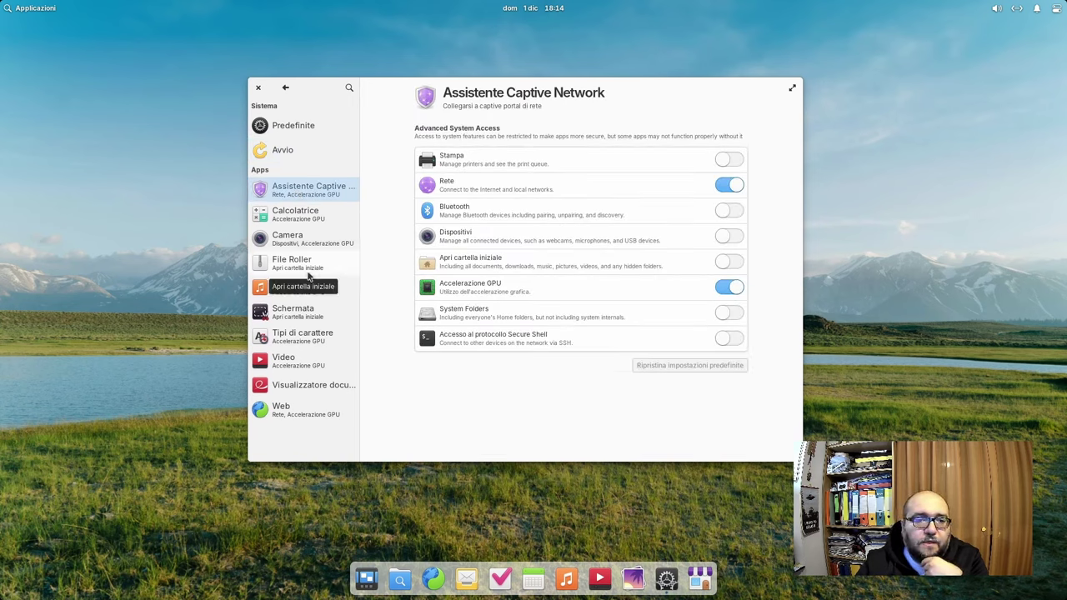
Toggle Visualizzatore documenti's Stampa permission on and back off, leaving it unchanged
click(312, 386)
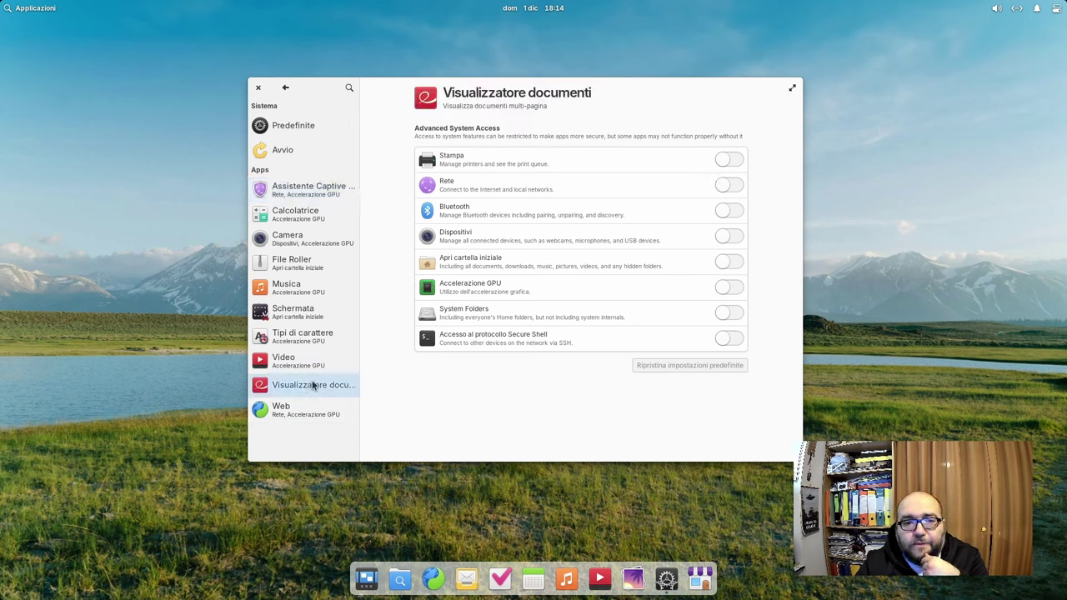
click(730, 161)
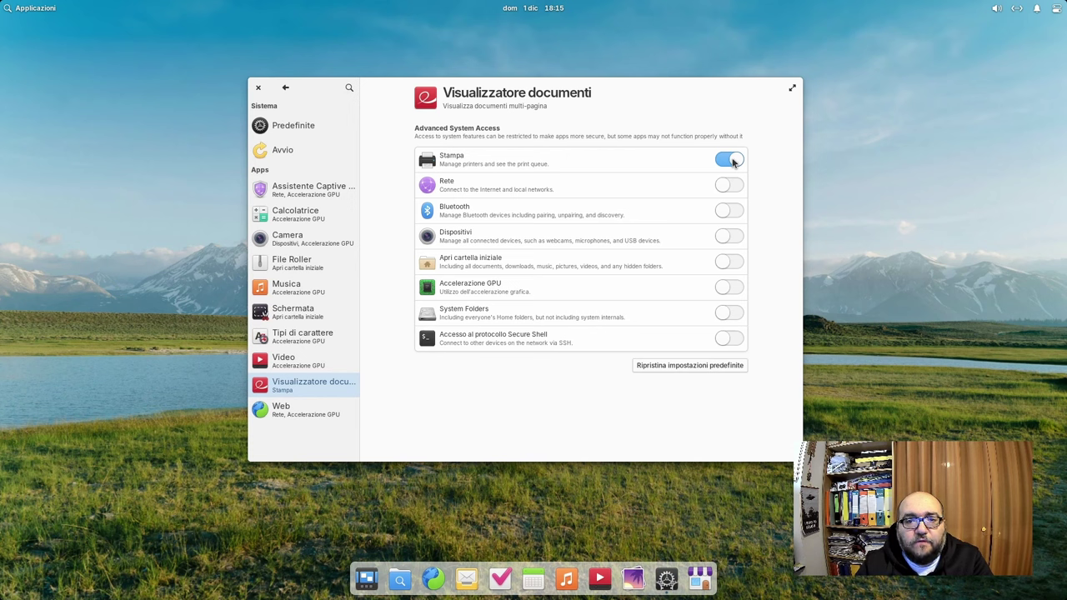
click(730, 160)
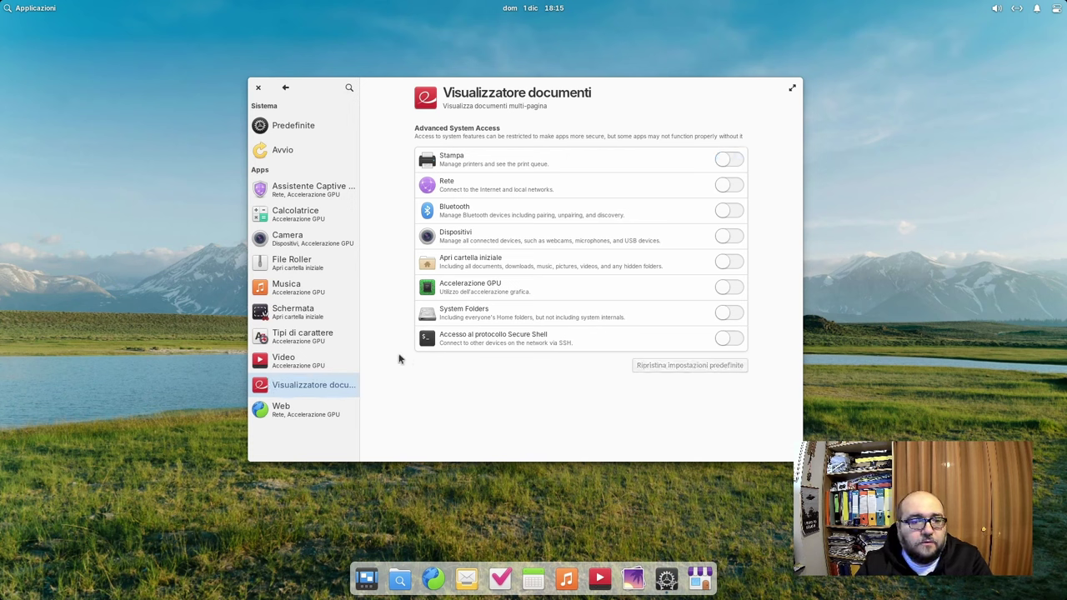
Browse the Video, Tipi di carattere, Schermata, File Roller and Camera permissions, then return to the overview
click(317, 355)
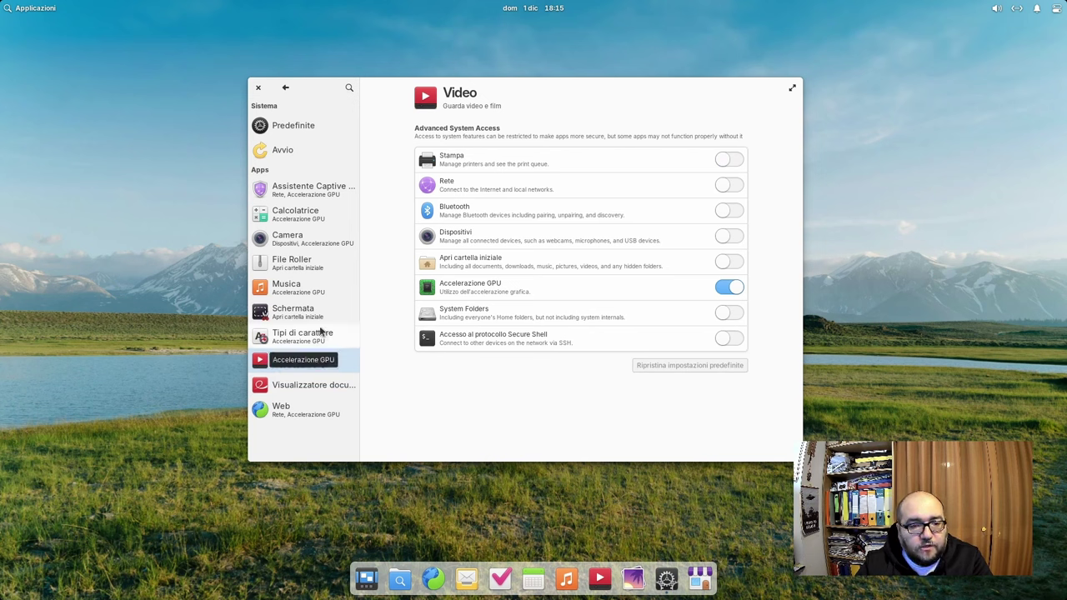
click(321, 332)
click(323, 311)
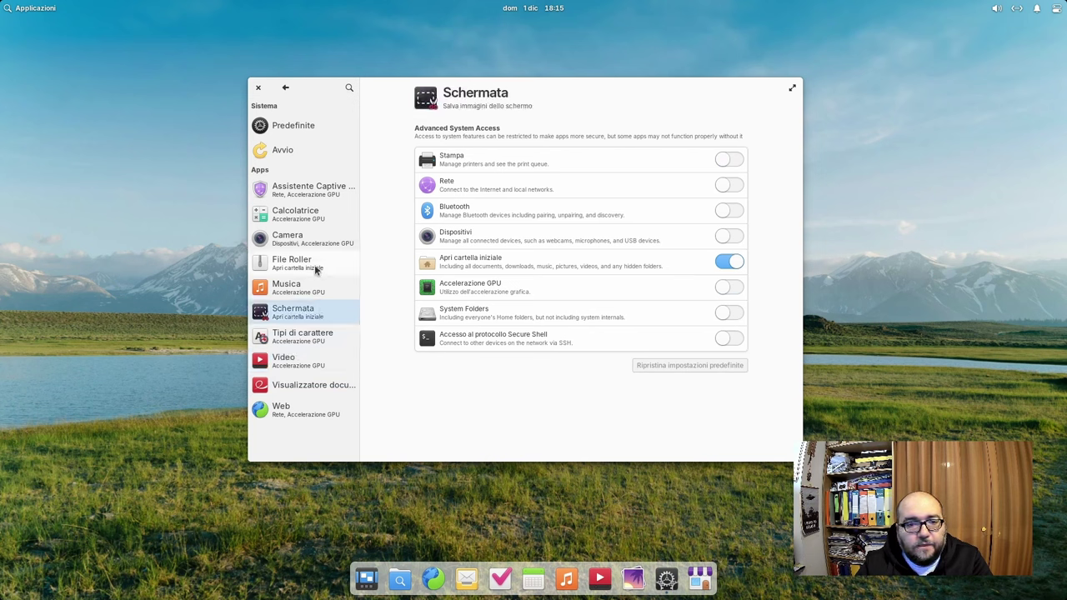
click(317, 269)
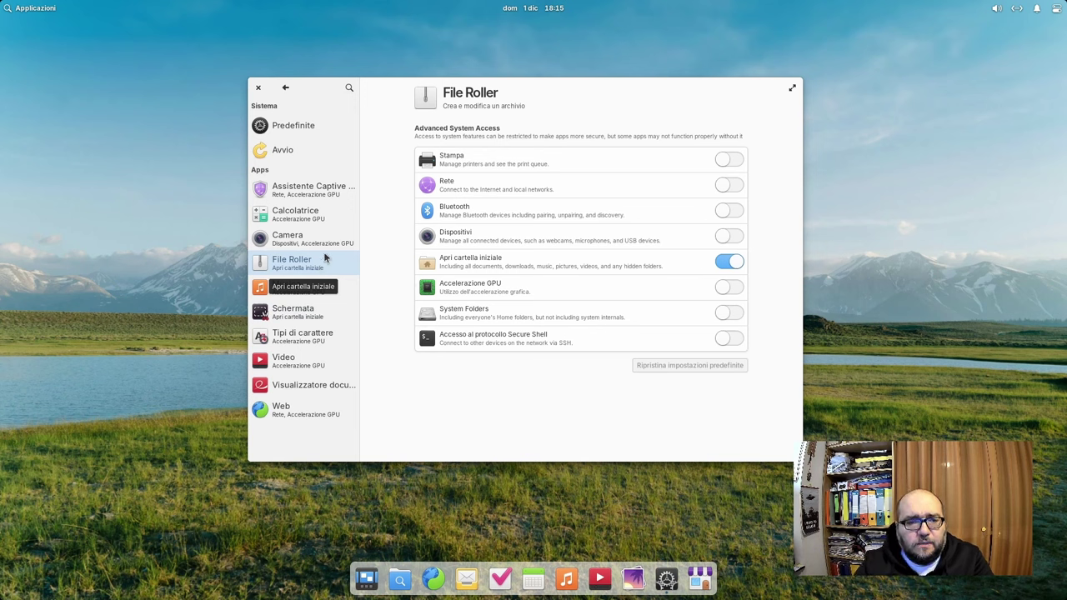
click(316, 243)
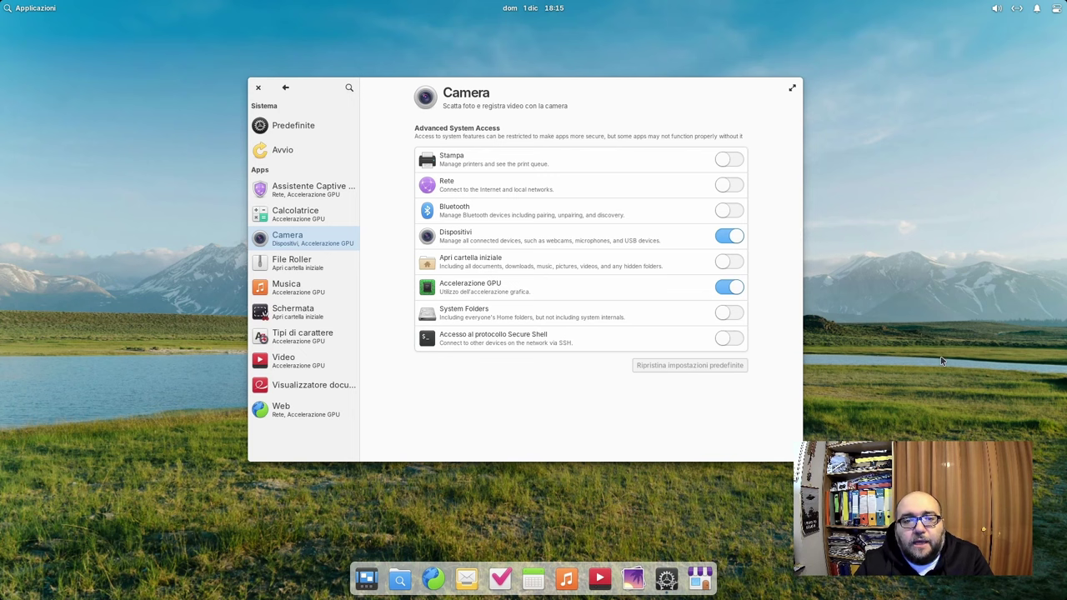
click(284, 89)
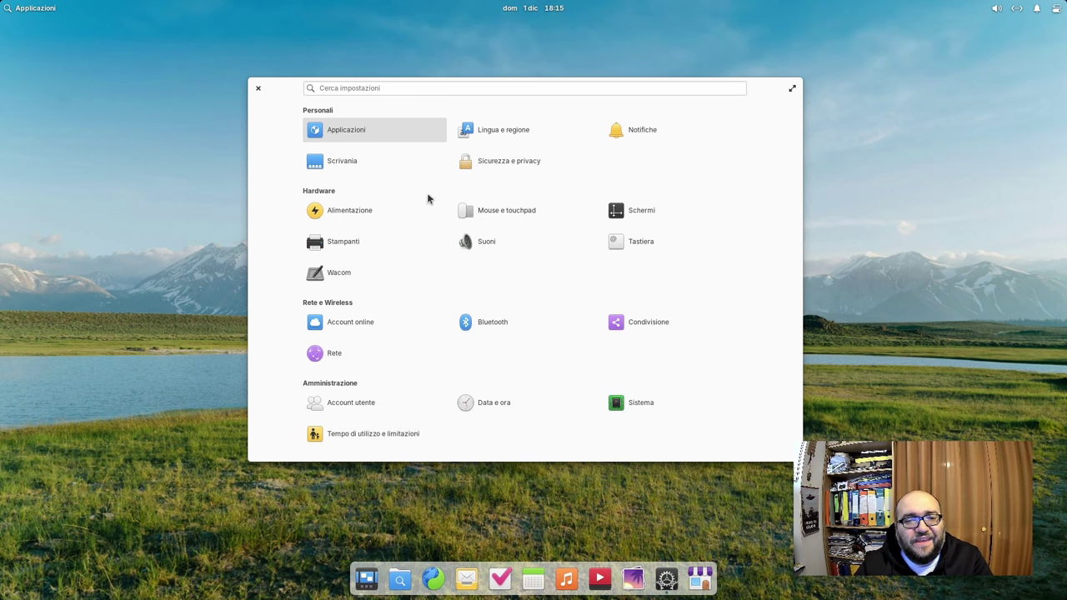
Complete the Italian language support install in Lingua e regione, authenticating with the password, then return
click(514, 134)
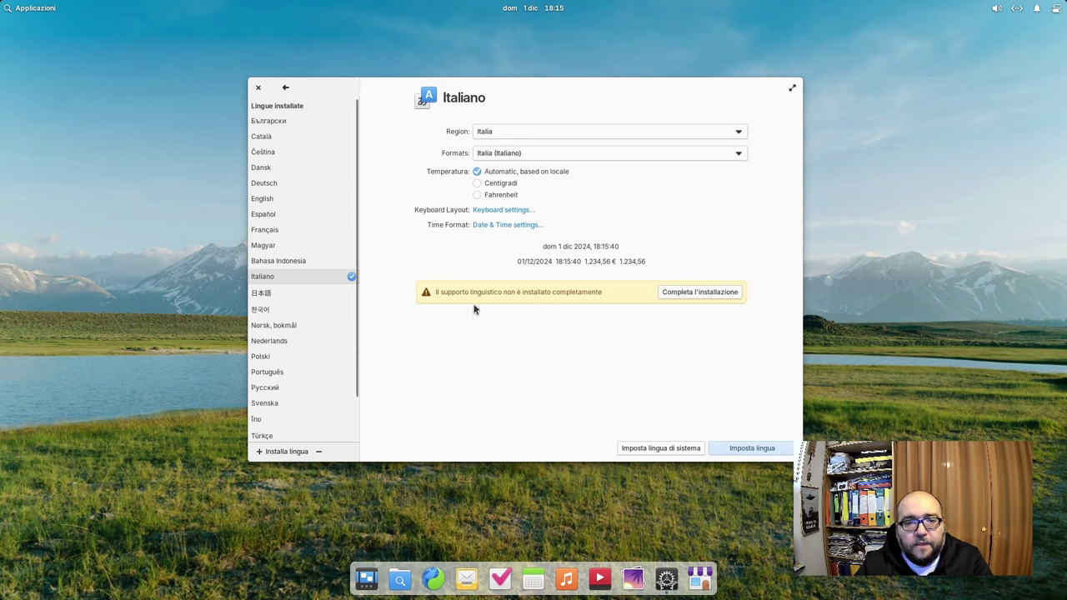
click(689, 293)
text(****)
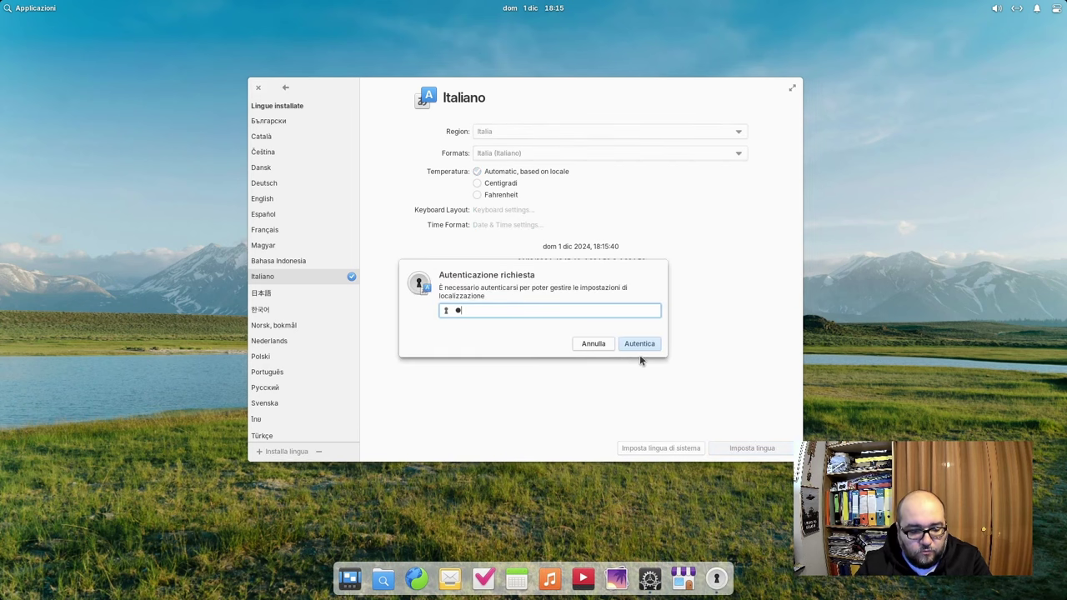
key(Return)
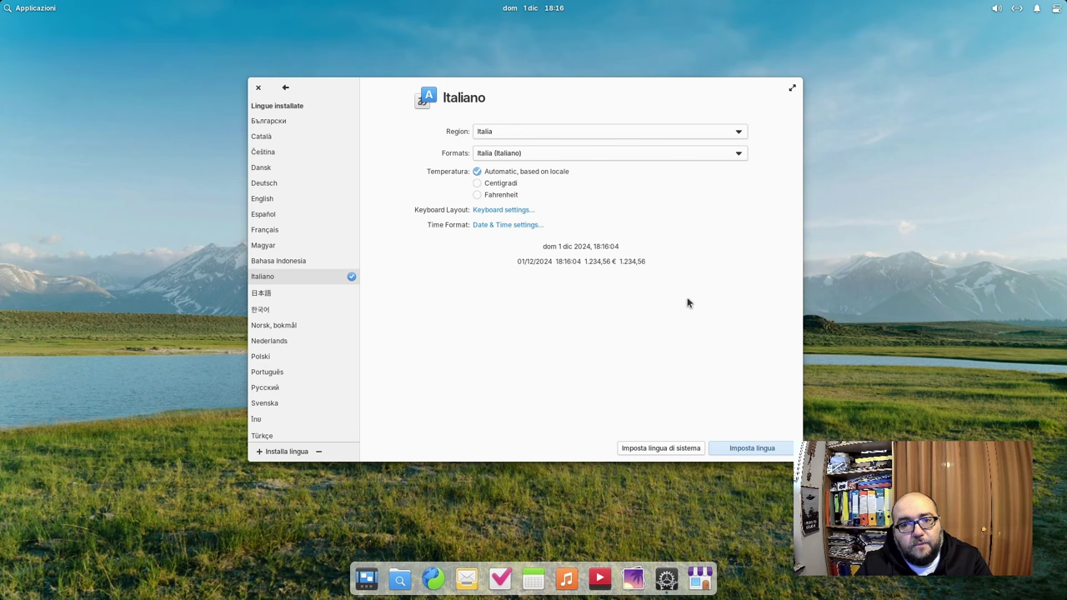
click(285, 88)
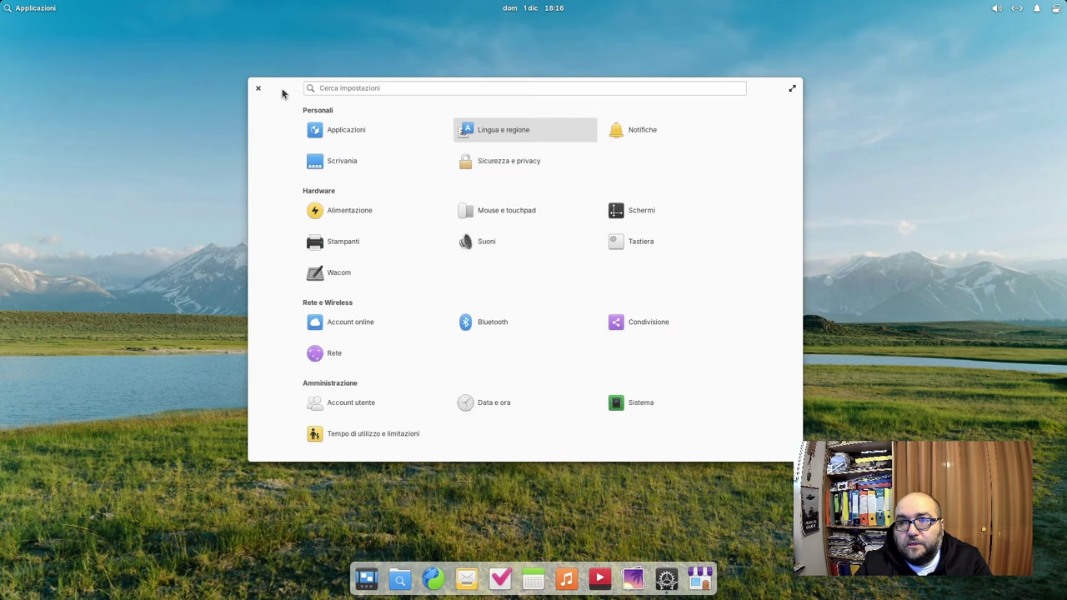
Glance at the panel's notification list, then open the Notifiche settings page
click(1034, 10)
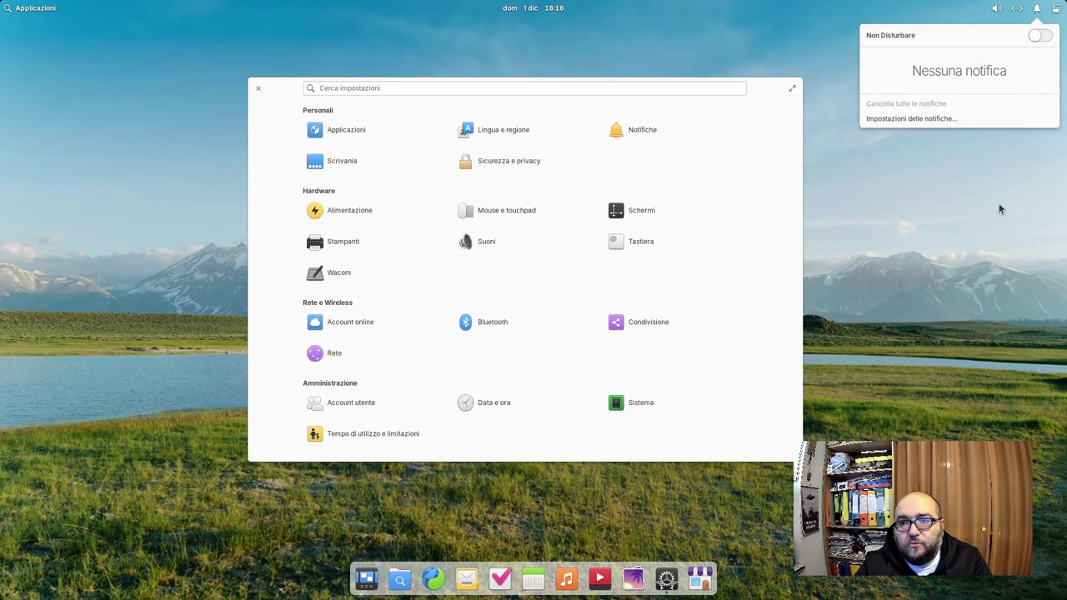
click(952, 225)
click(680, 177)
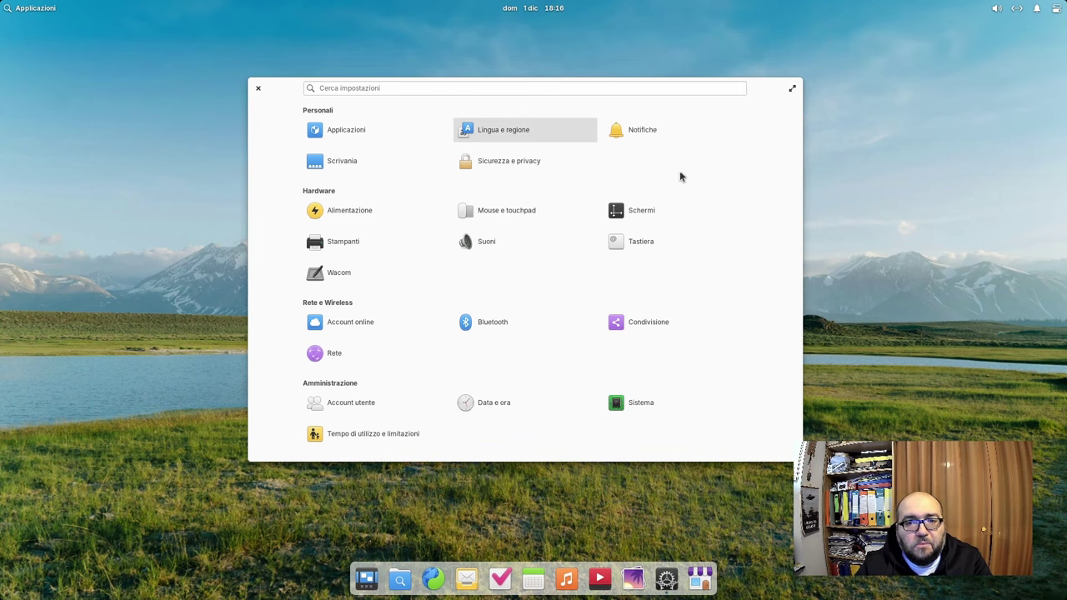
click(653, 131)
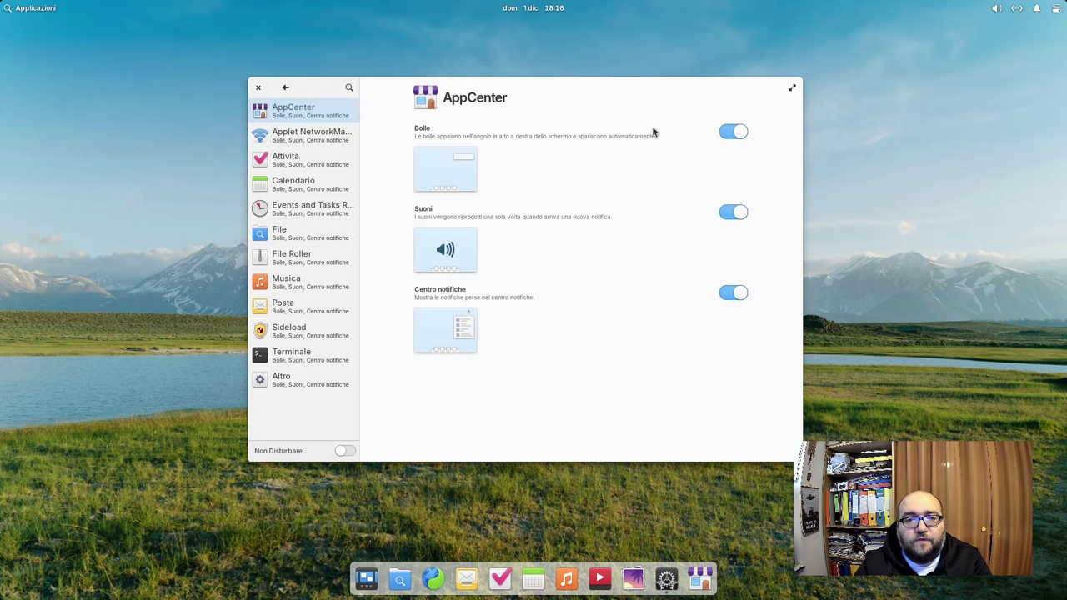
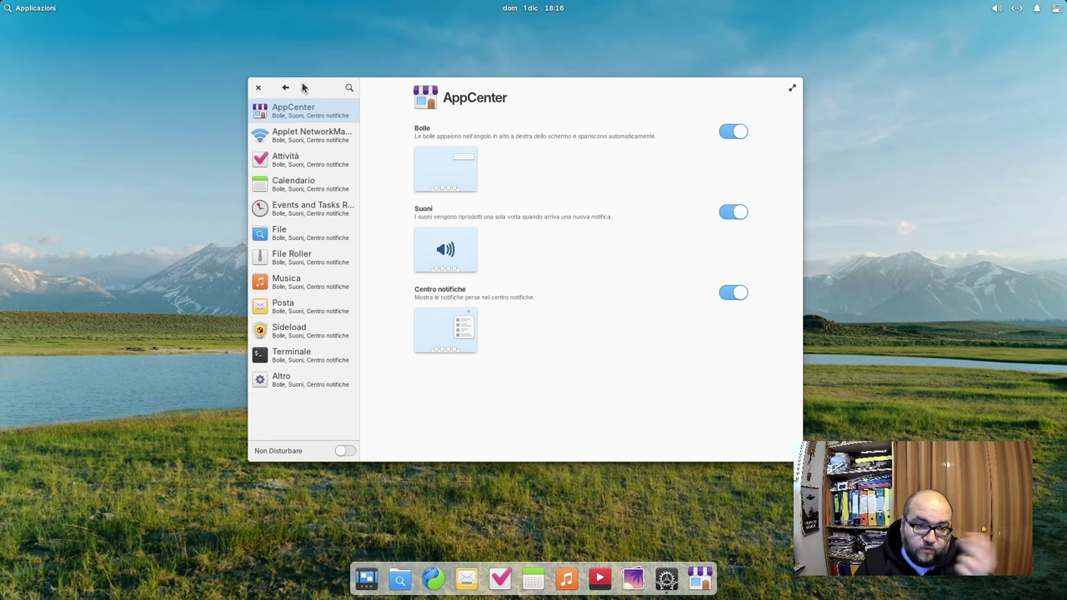
Review notification settings for each app from Applet NetworkManager to Altro, ending on Applet NetworkManager
click(305, 136)
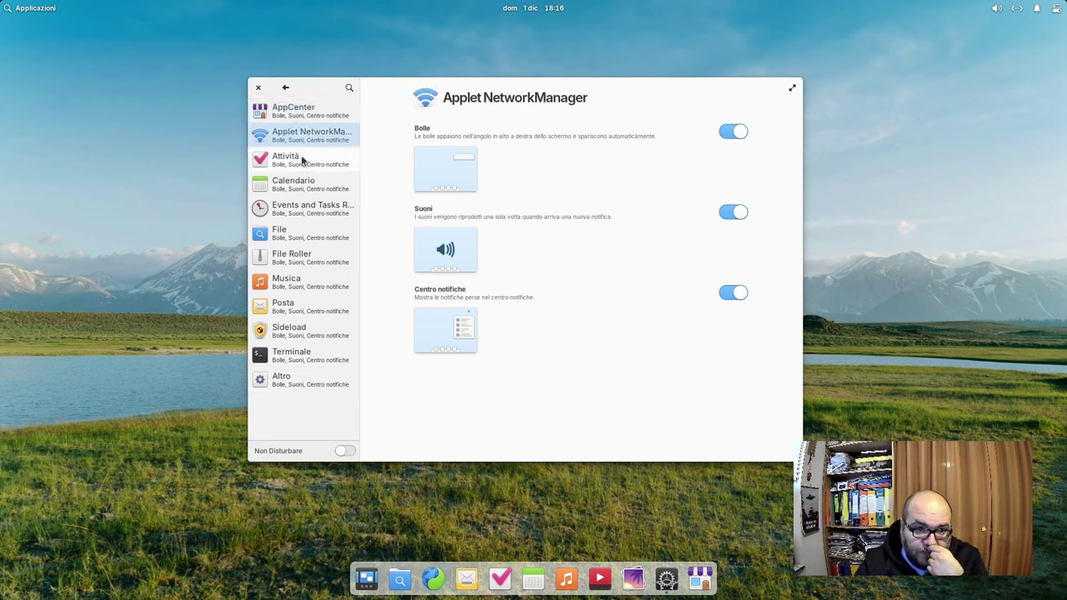
click(300, 163)
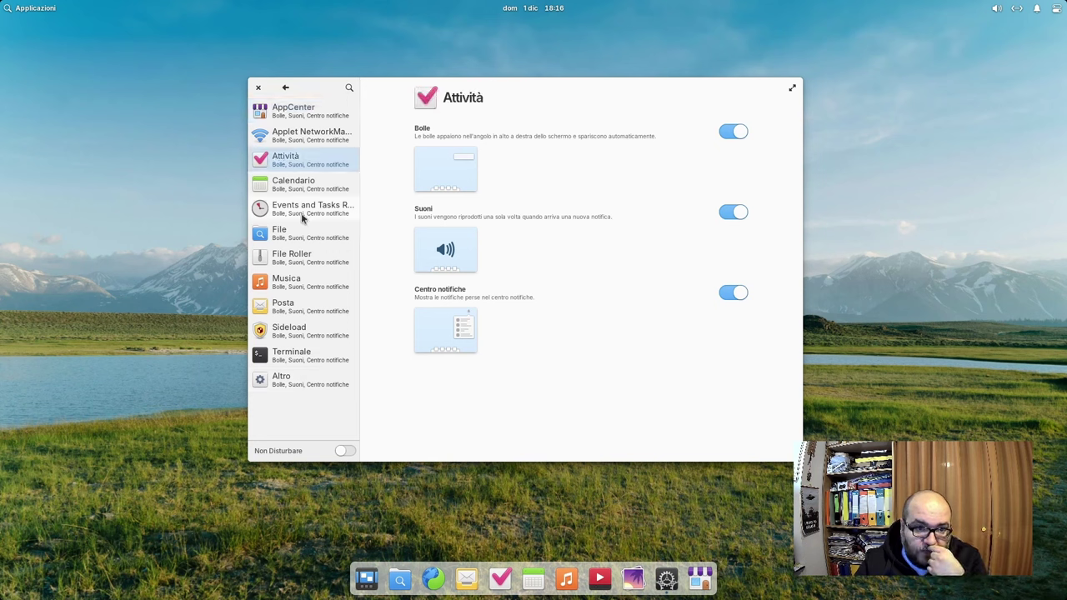
click(298, 192)
click(308, 213)
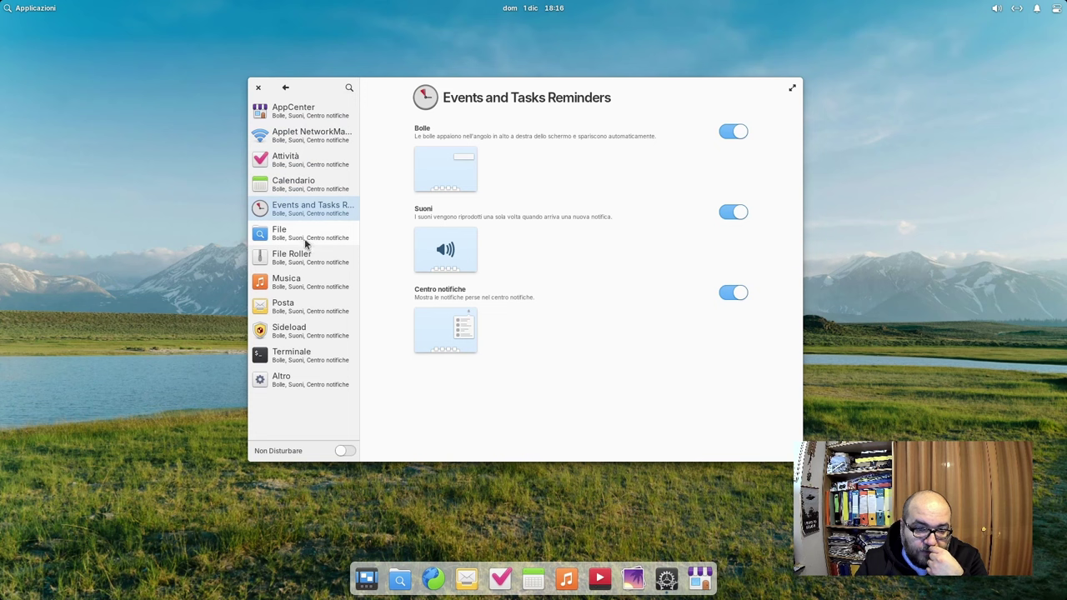
click(305, 237)
click(305, 265)
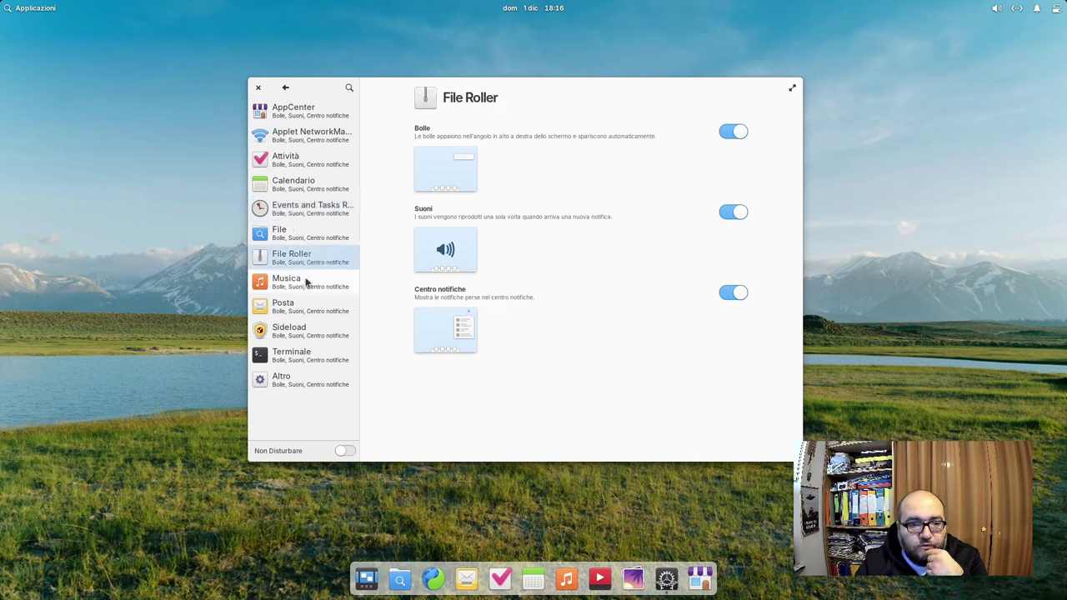
click(305, 283)
click(305, 307)
click(305, 338)
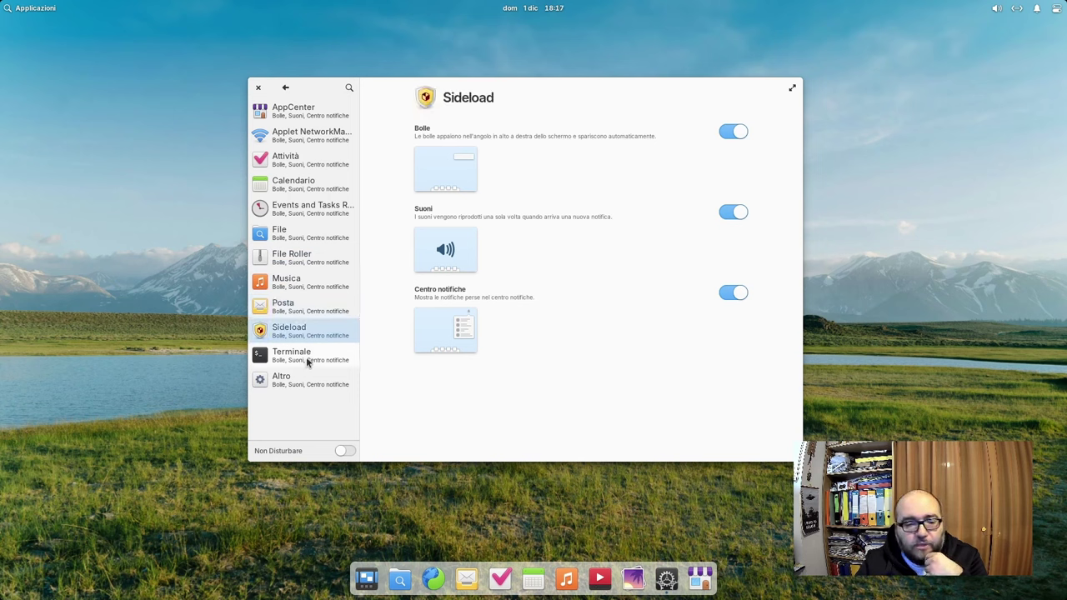
click(307, 360)
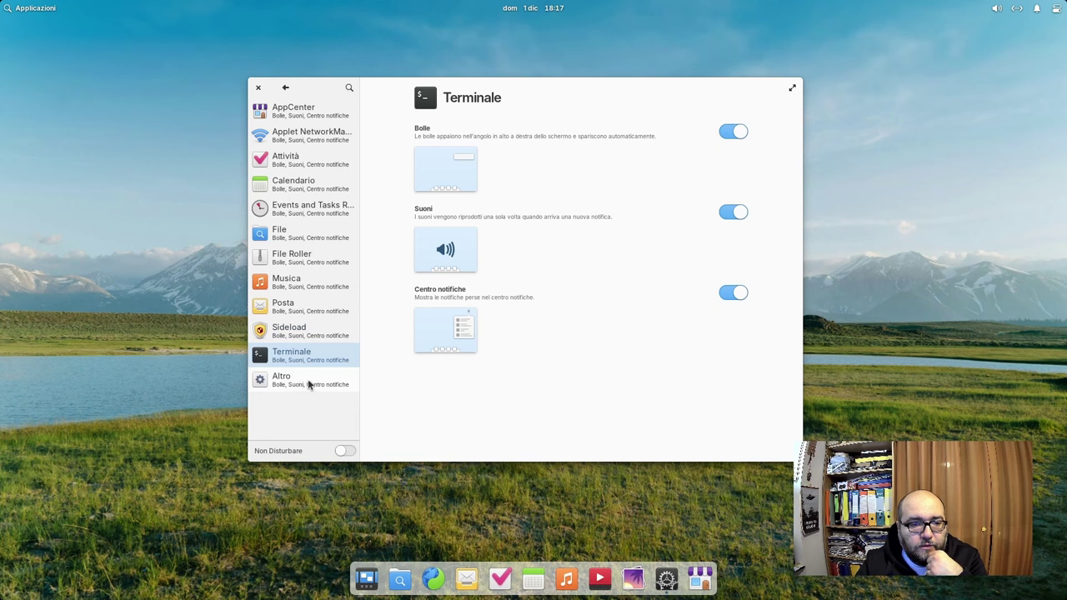
click(307, 384)
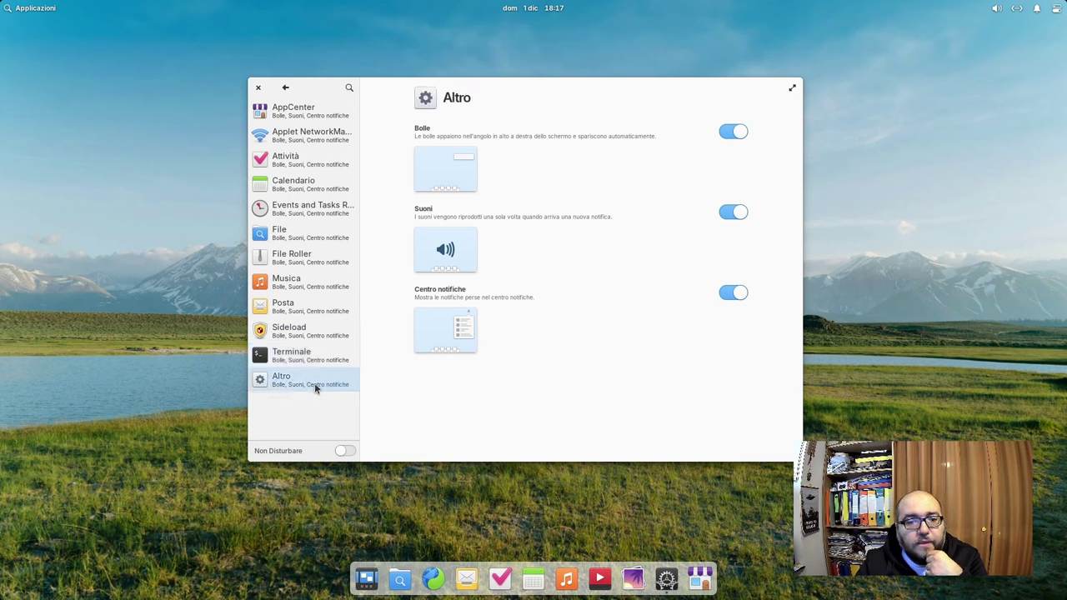
click(300, 140)
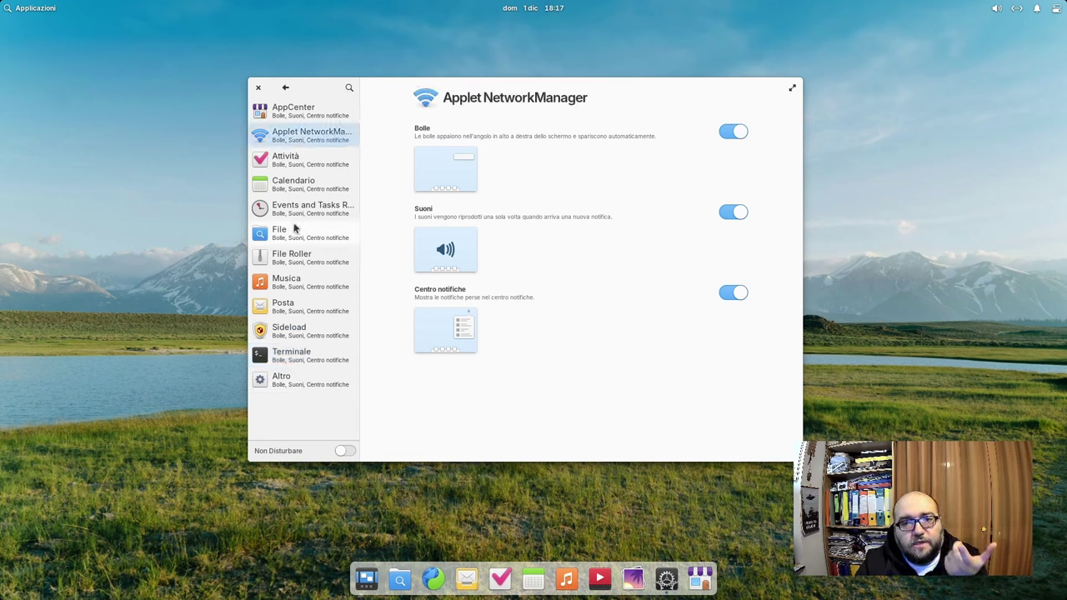
Open the Scrivania wallpaper settings and apply the ocean waves wallpaper
click(290, 90)
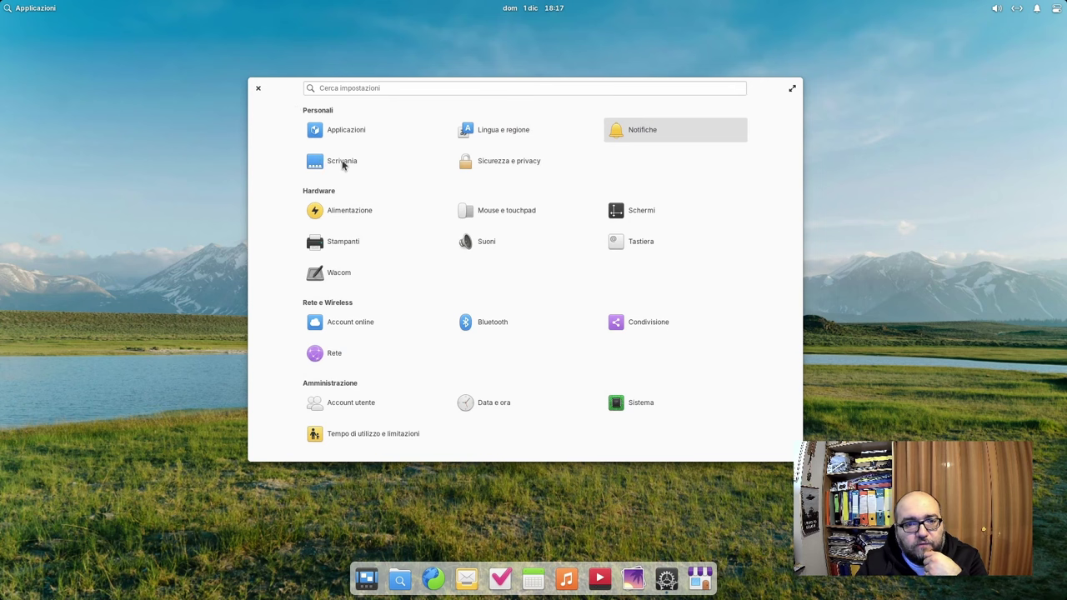
click(341, 162)
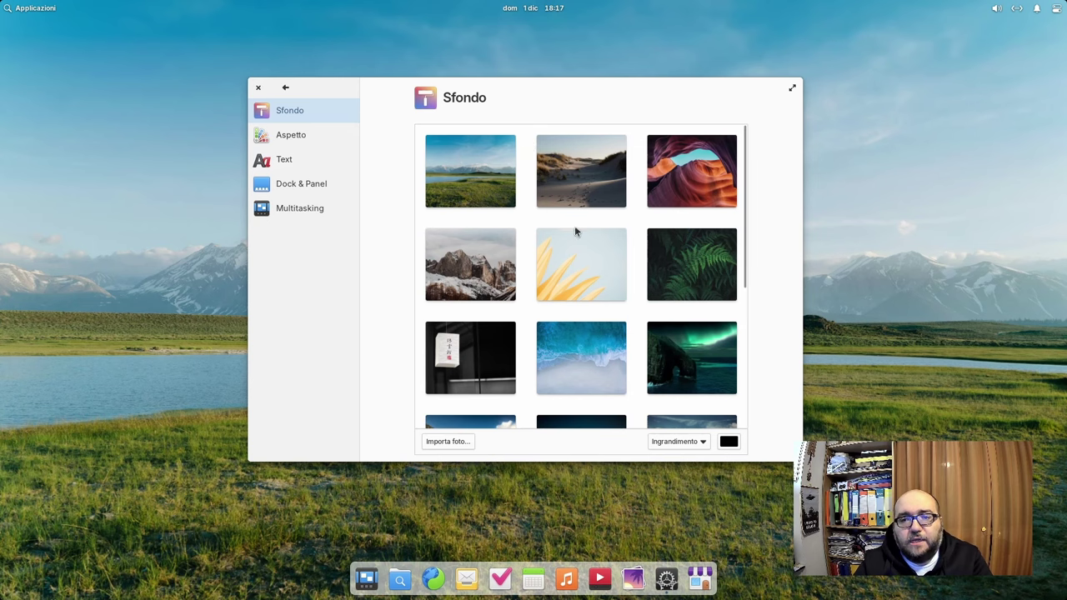
scroll(581, 300, down, 5)
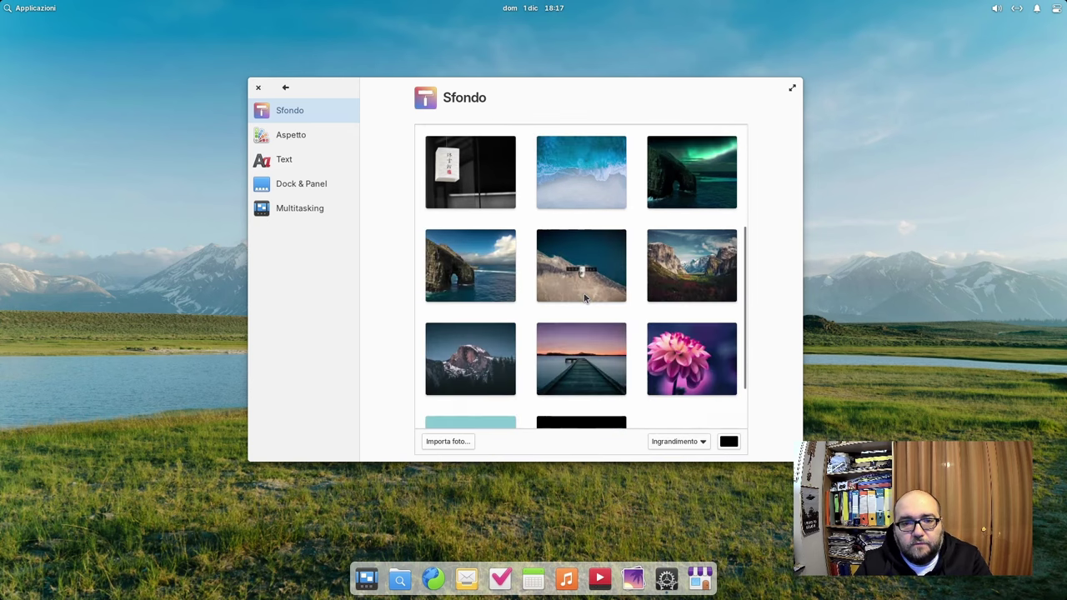
scroll(525, 287, up, 3)
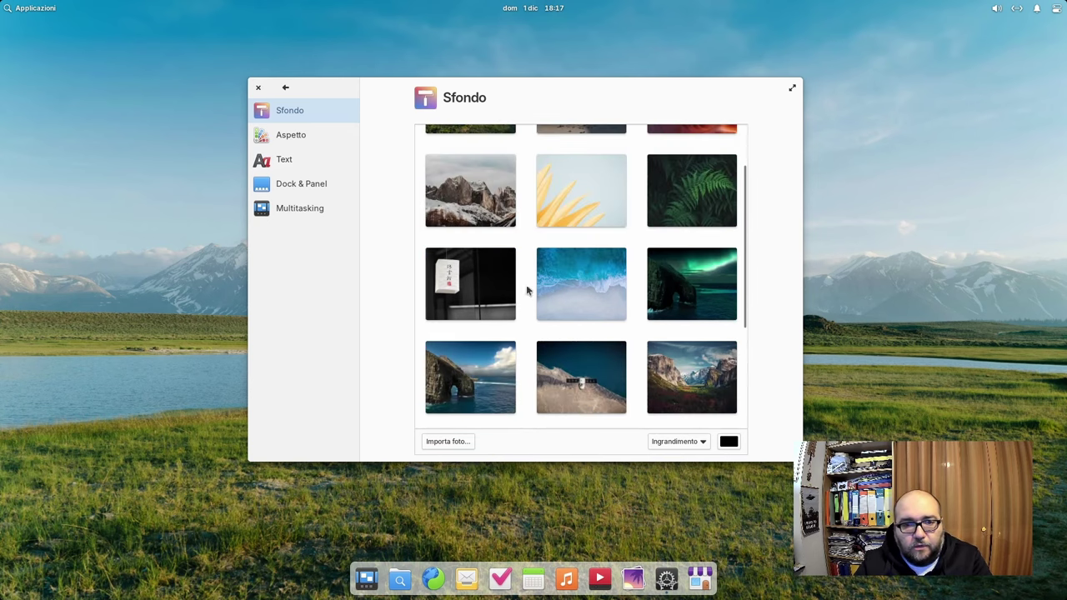
click(602, 280)
Try the pink flower and pastel building wallpapers
drag(651, 92, 662, 112)
scroll(650, 324, down, 5)
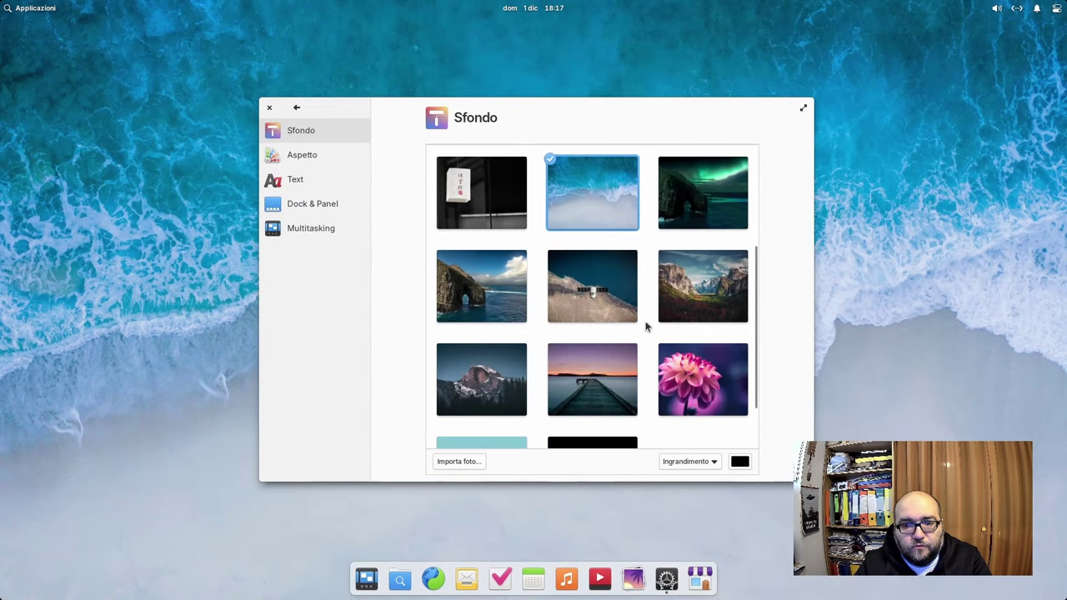
click(705, 326)
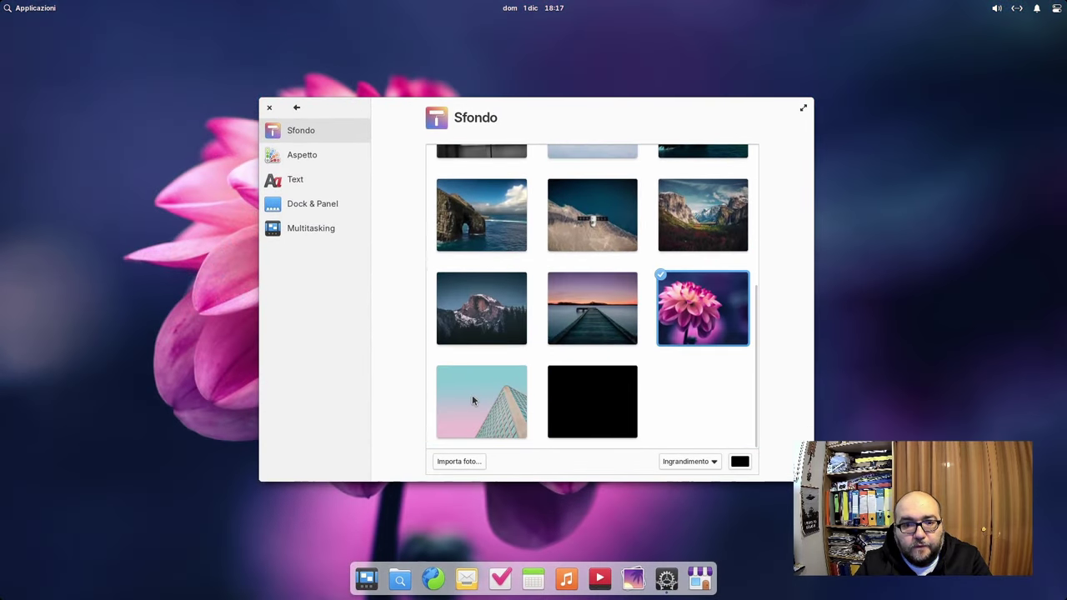
click(472, 399)
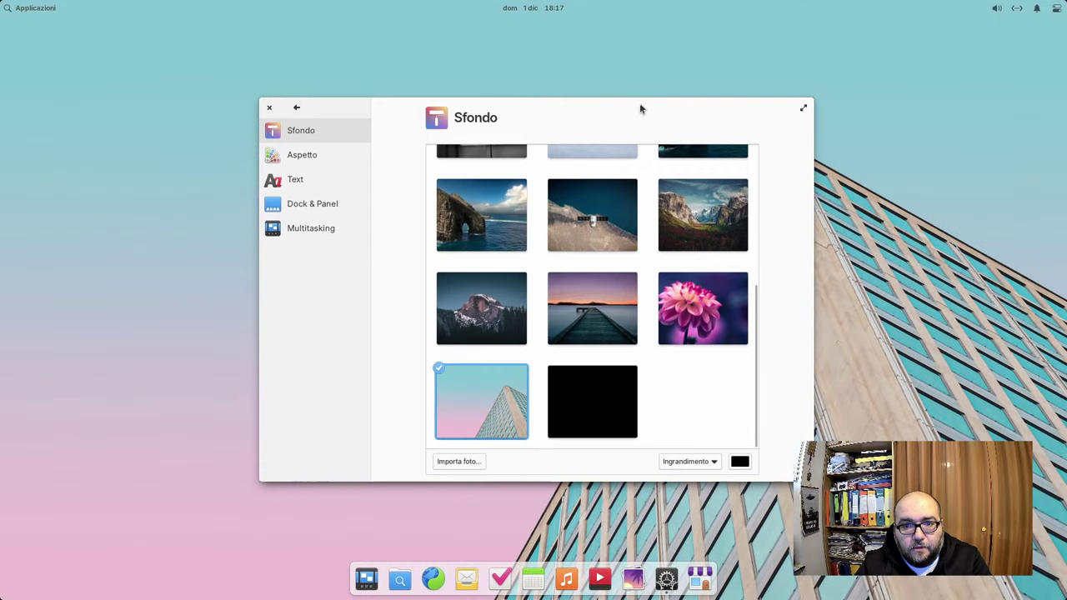
Restore the mountain-lake landscape as the desktop wallpaper
drag(638, 108, 593, 122)
scroll(572, 240, up, 5)
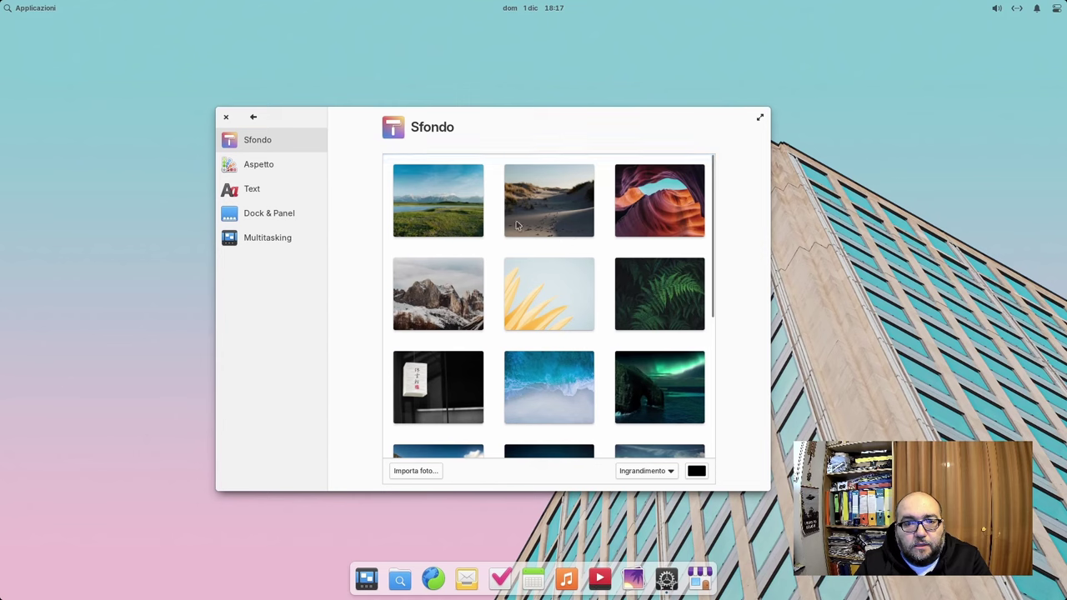
click(444, 198)
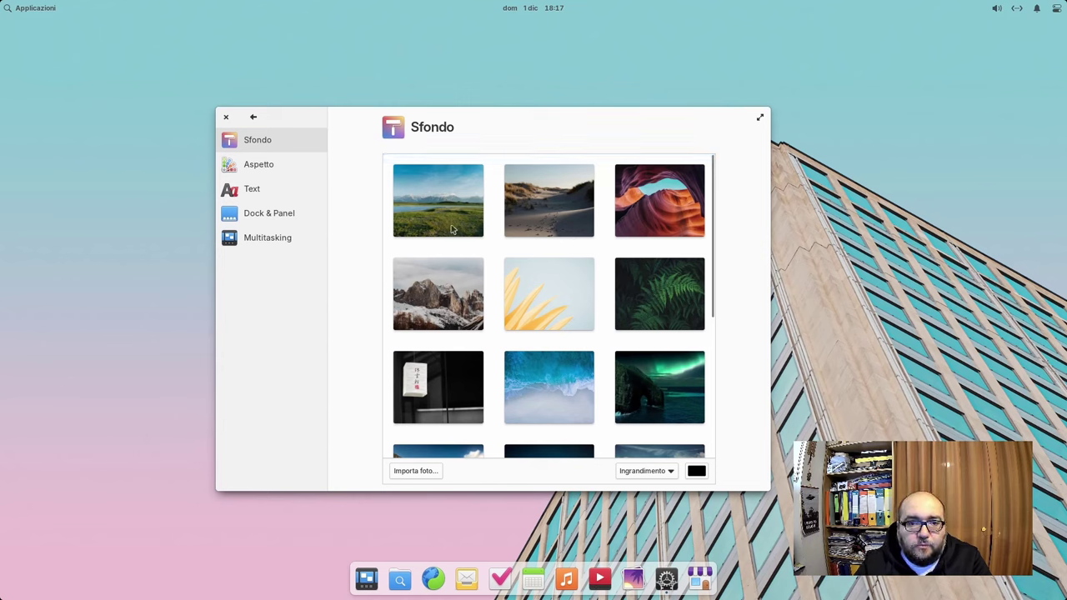
scroll(510, 330, down, 2)
scroll(510, 330, down, 5)
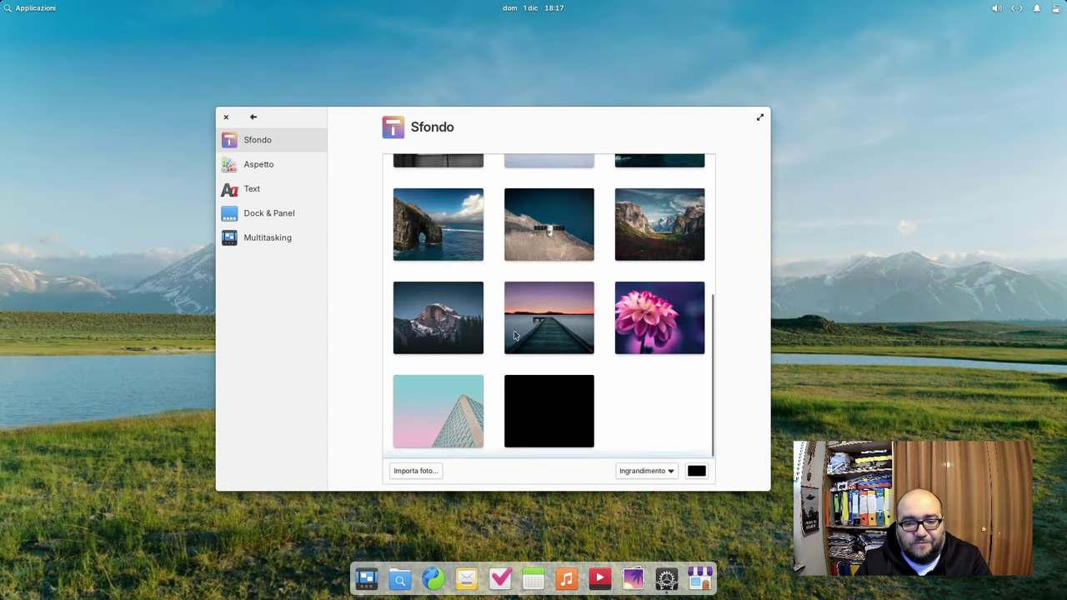
scroll(521, 337, up, 6)
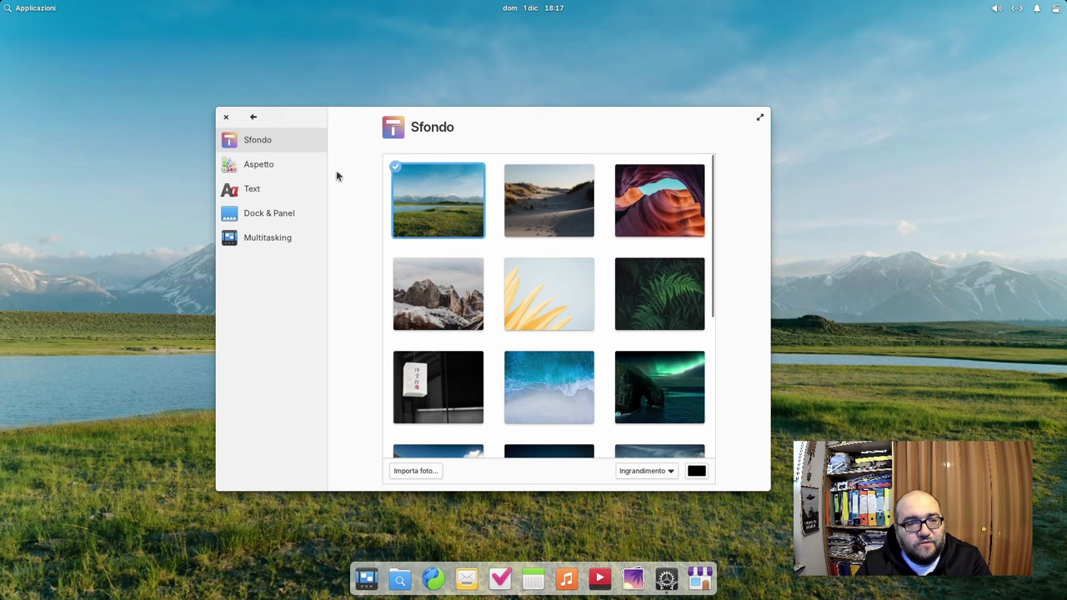
In Aspetto, enable Dim Wallpaper With Dark Style, keeping the light Predefinito style
click(266, 166)
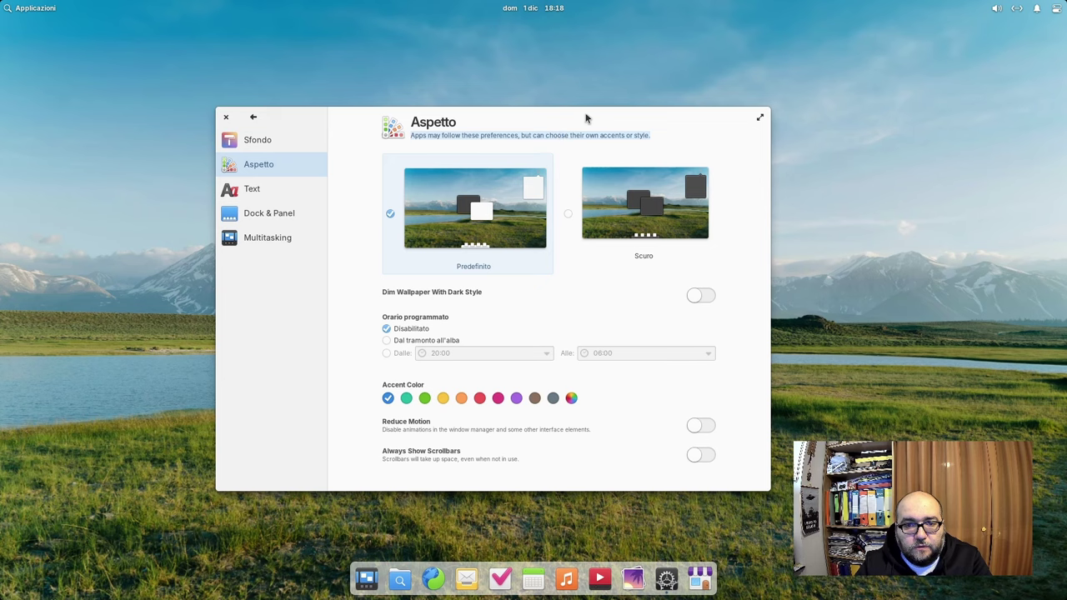
drag(589, 119, 601, 98)
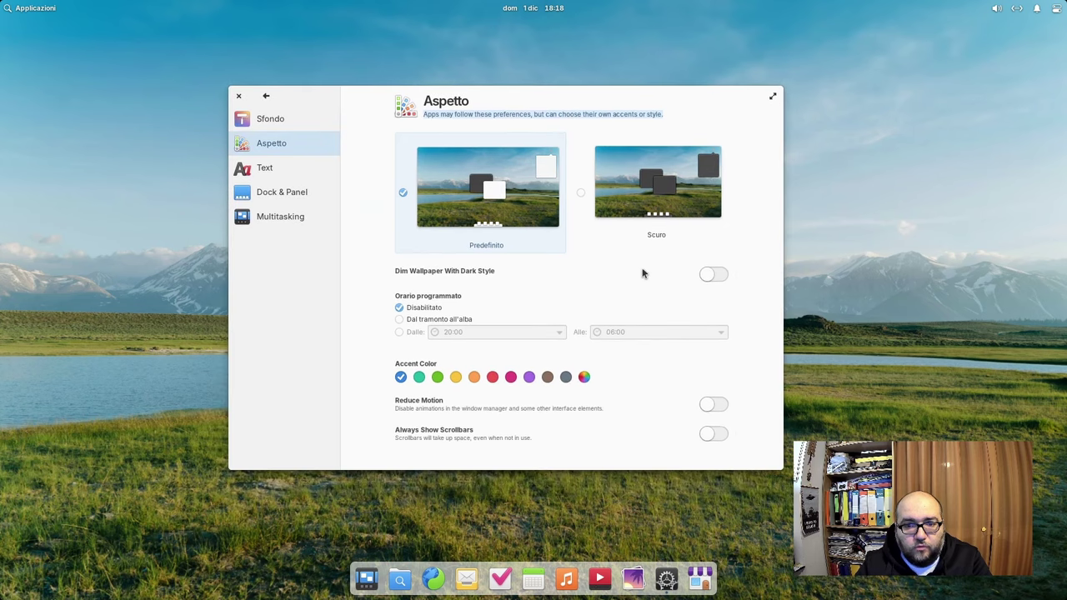
click(646, 183)
click(714, 276)
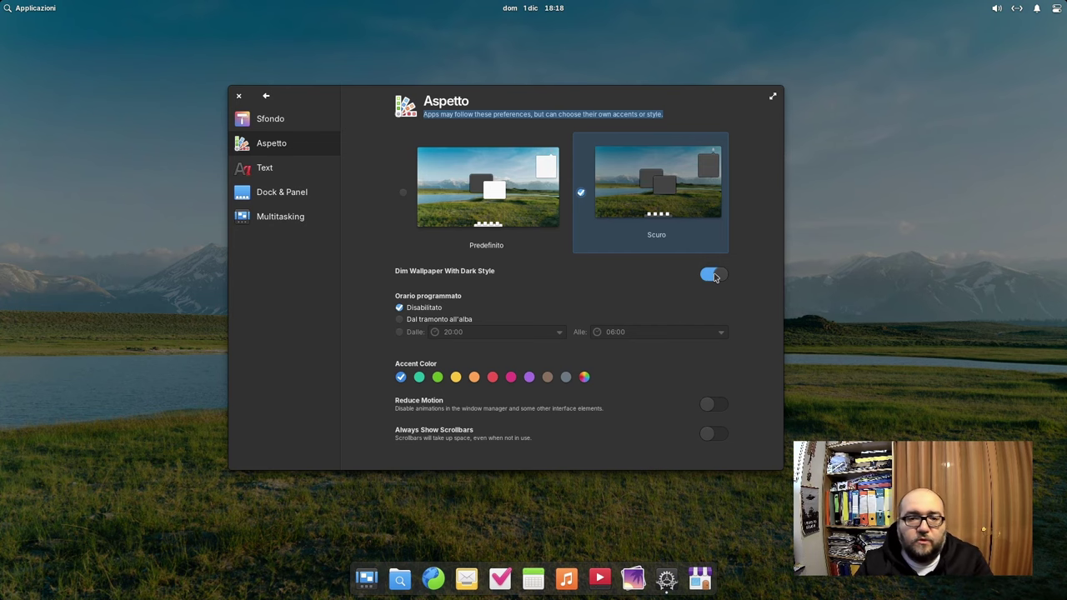
click(475, 178)
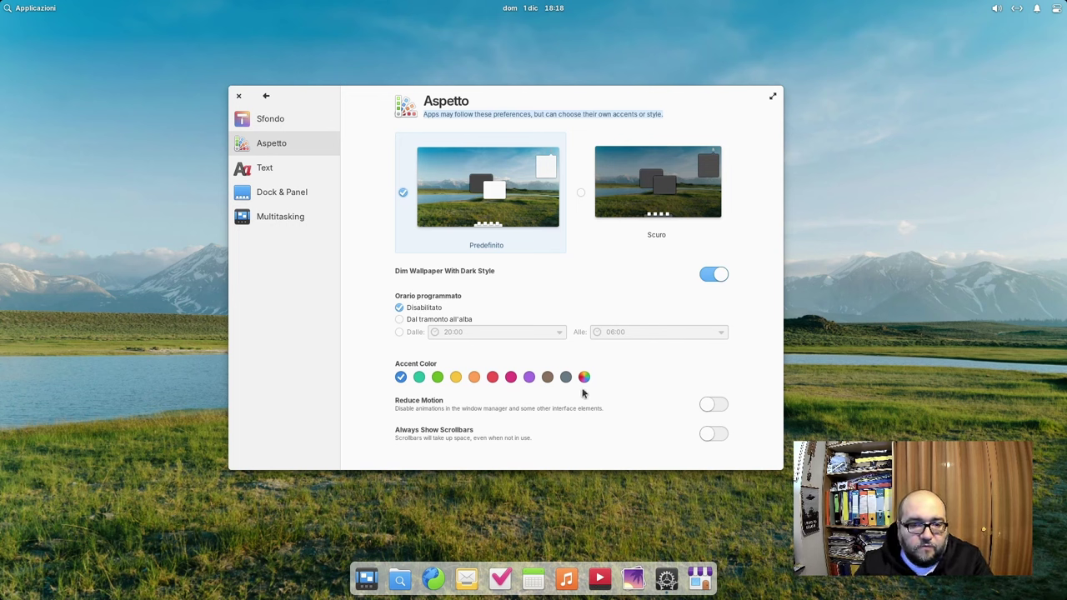
Try the teal accent colour and return to blue, then go to Text settings
click(418, 377)
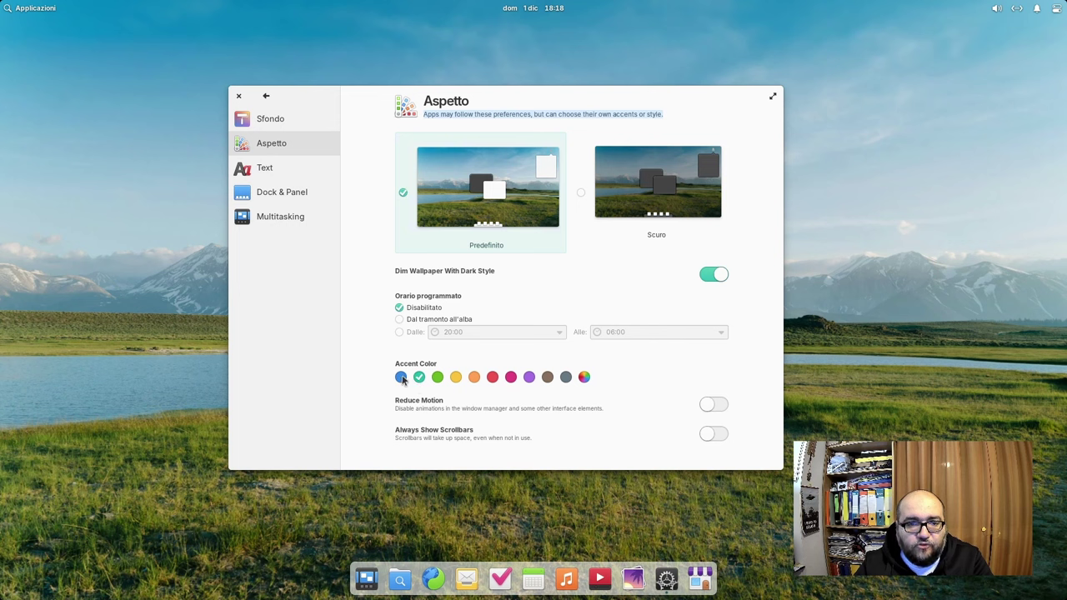
click(401, 377)
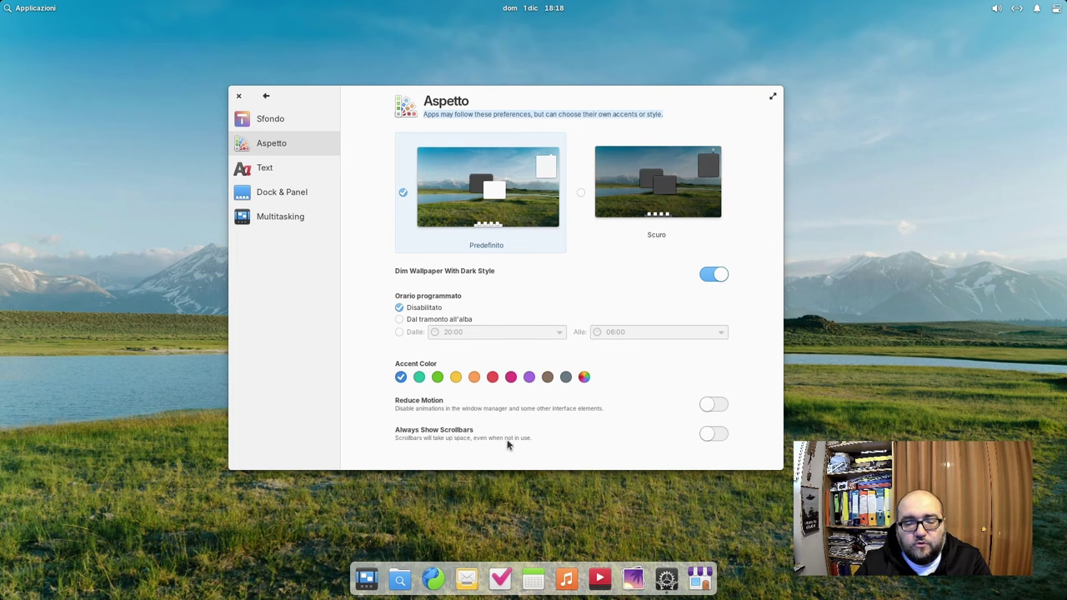
click(288, 170)
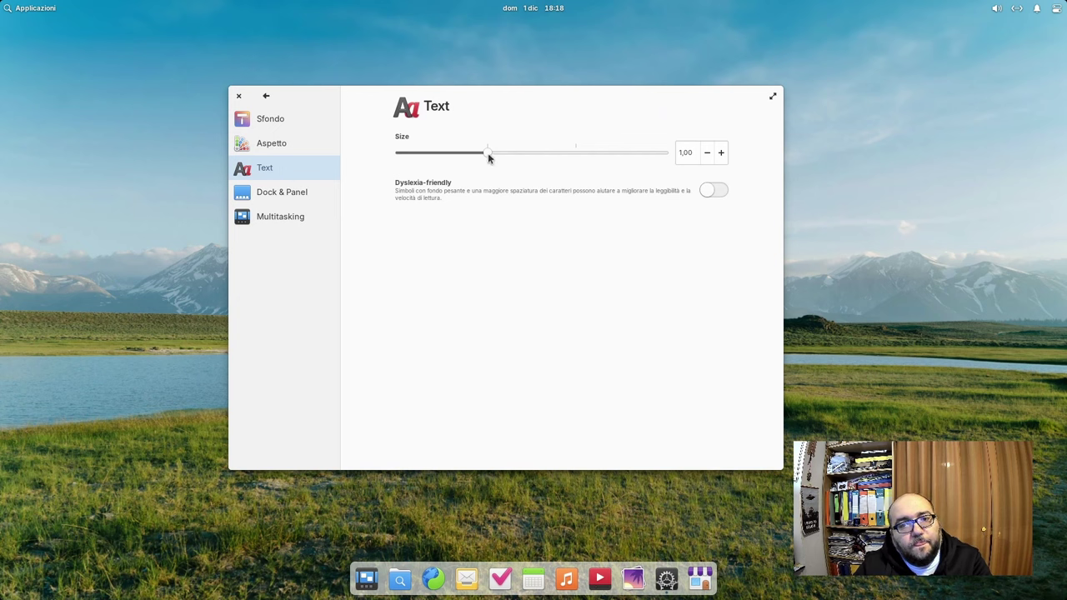
Try the dyslexia-friendly font and switch it back off, keeping text size 1,00
mouse_move(487, 153)
mouse_down()
mouse_move(588, 152)
mouse_move(488, 172)
mouse_up()
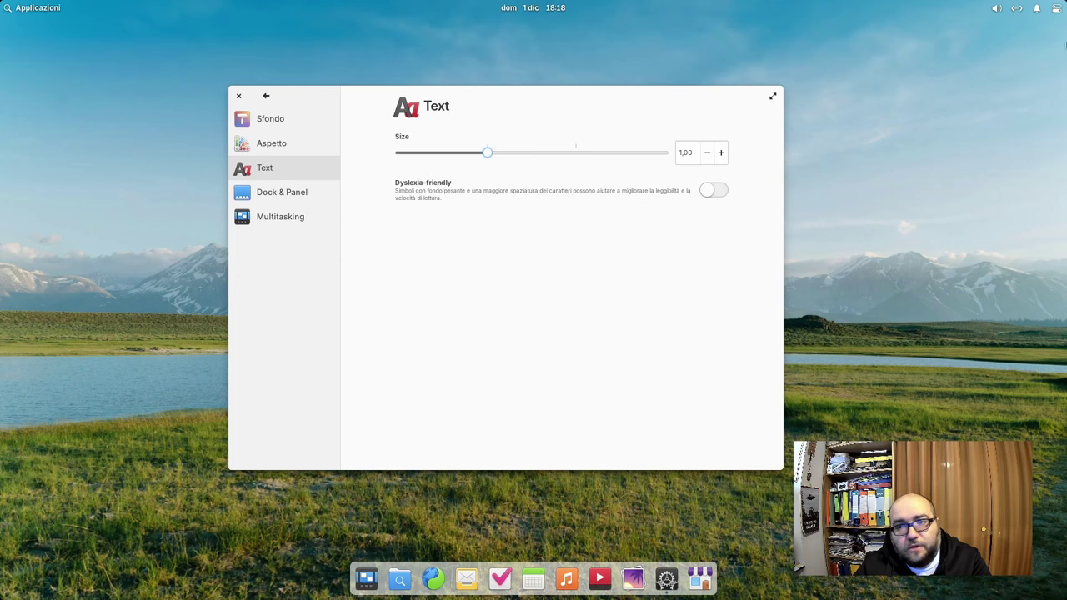
click(1054, 8)
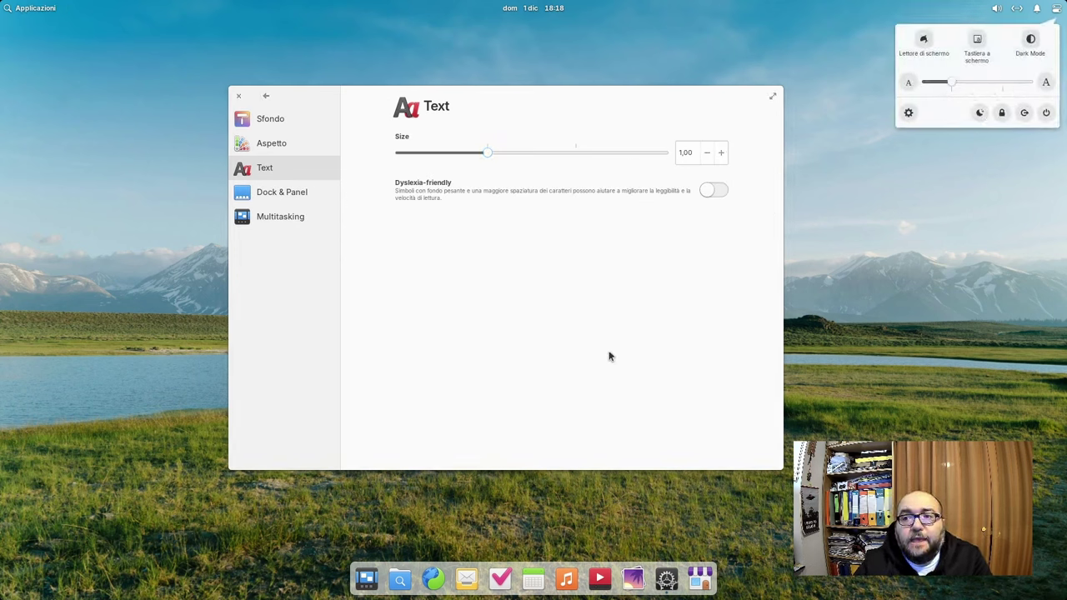
click(631, 368)
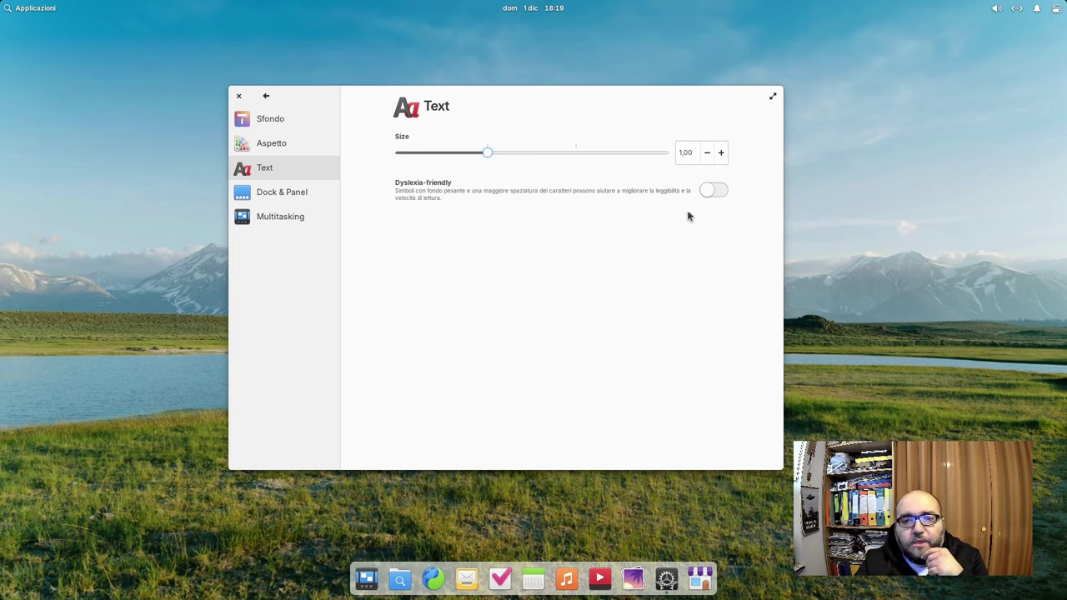
click(712, 191)
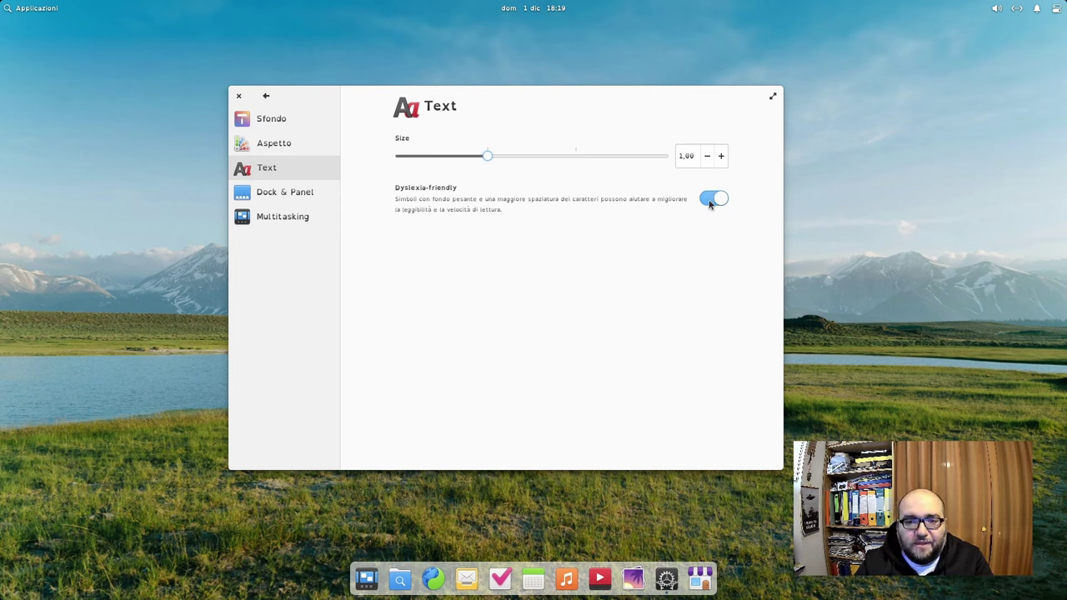
click(708, 203)
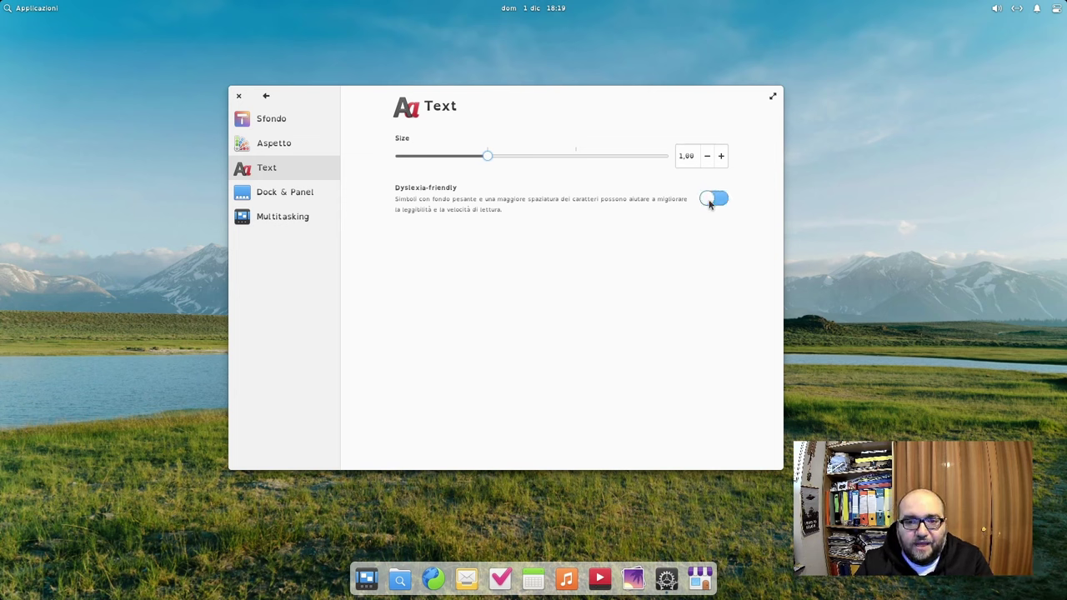
In Dock & Panel, try small and large dock icons, settling on medium
click(288, 192)
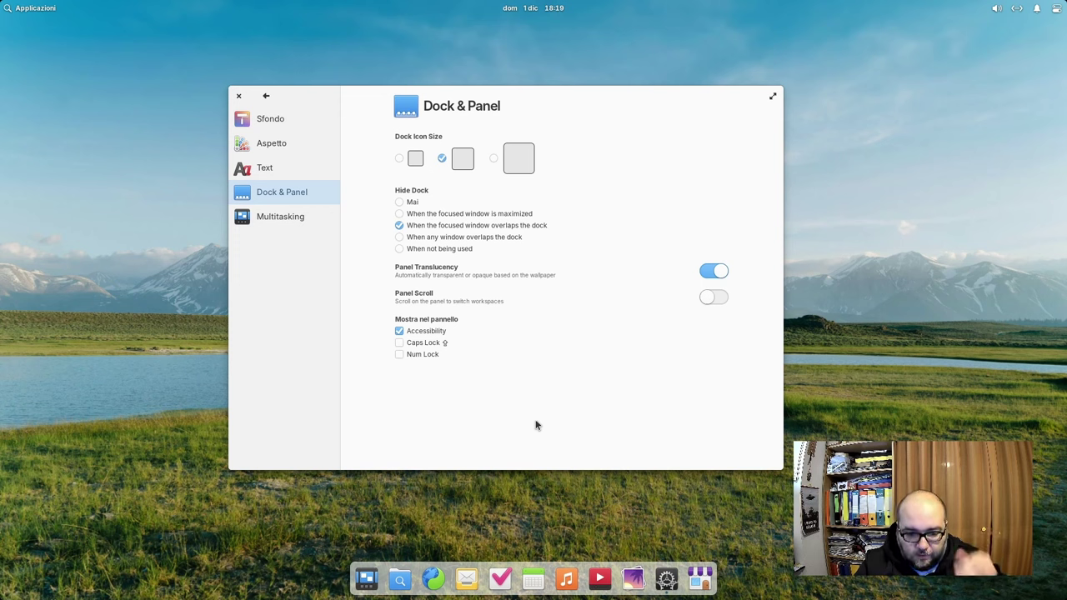
click(400, 159)
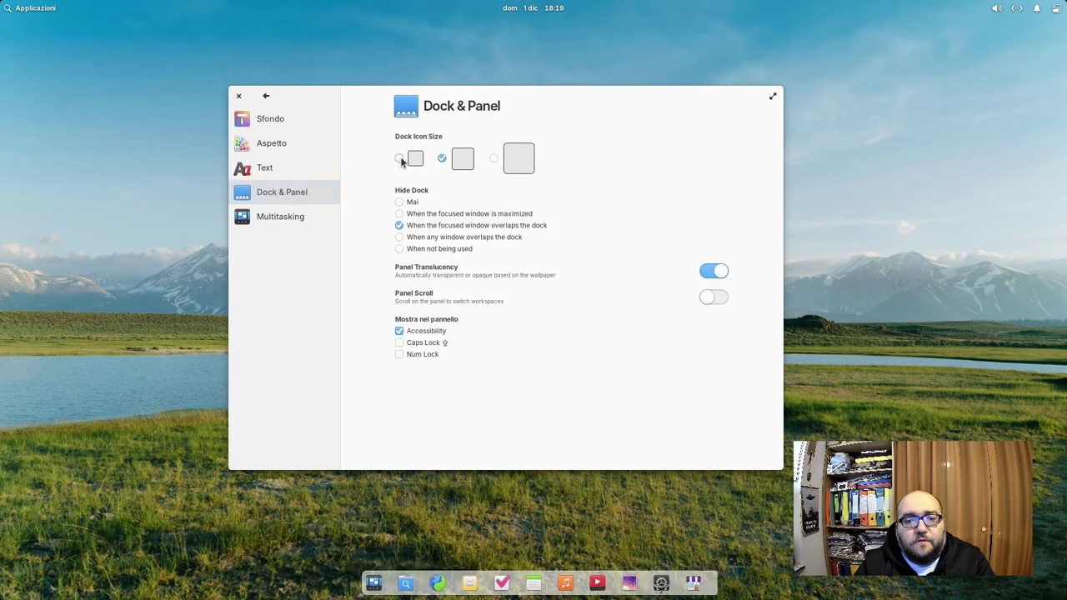
click(443, 159)
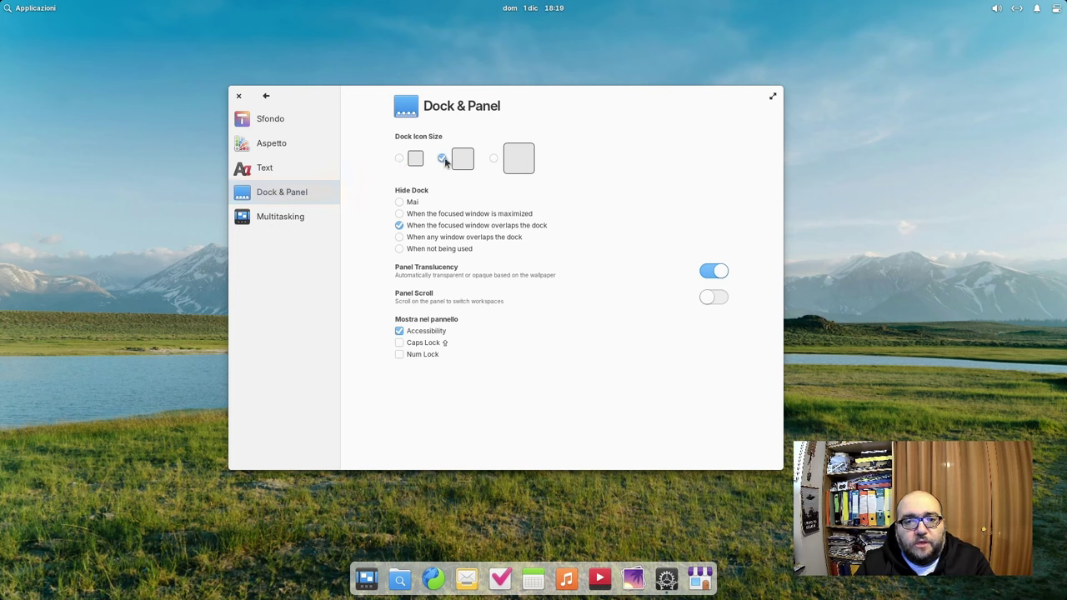
click(494, 160)
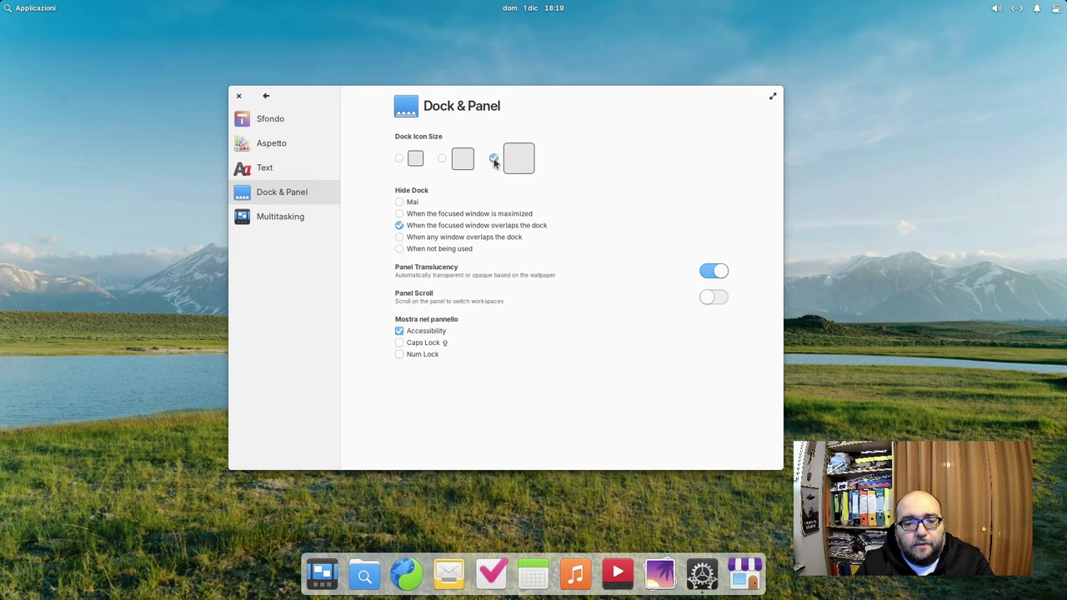
click(442, 158)
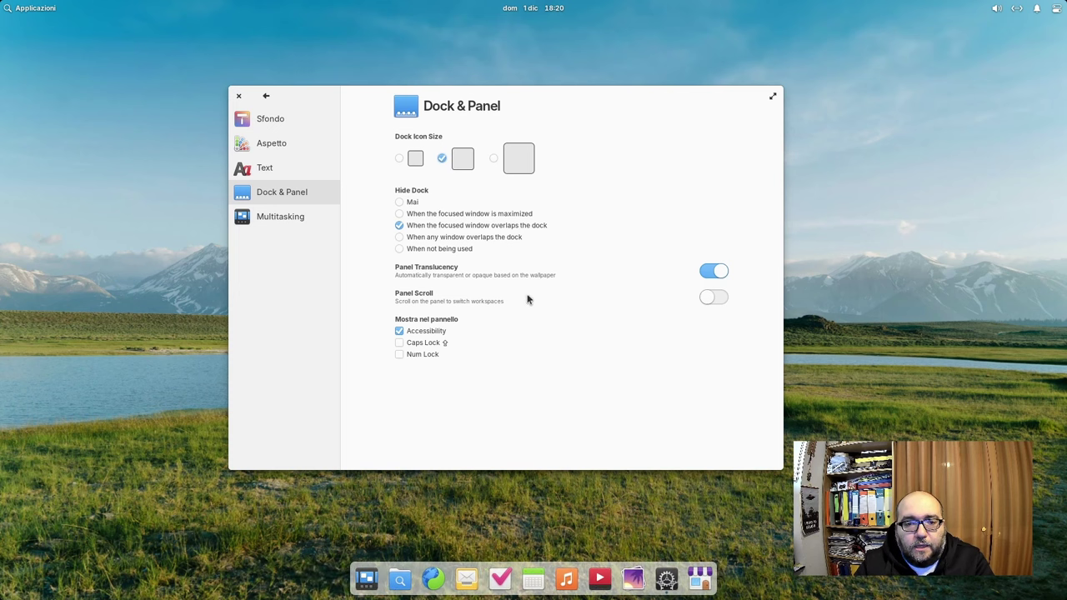
Toggle Panel Translucency off and on, leaving it enabled
drag(648, 95, 686, 231)
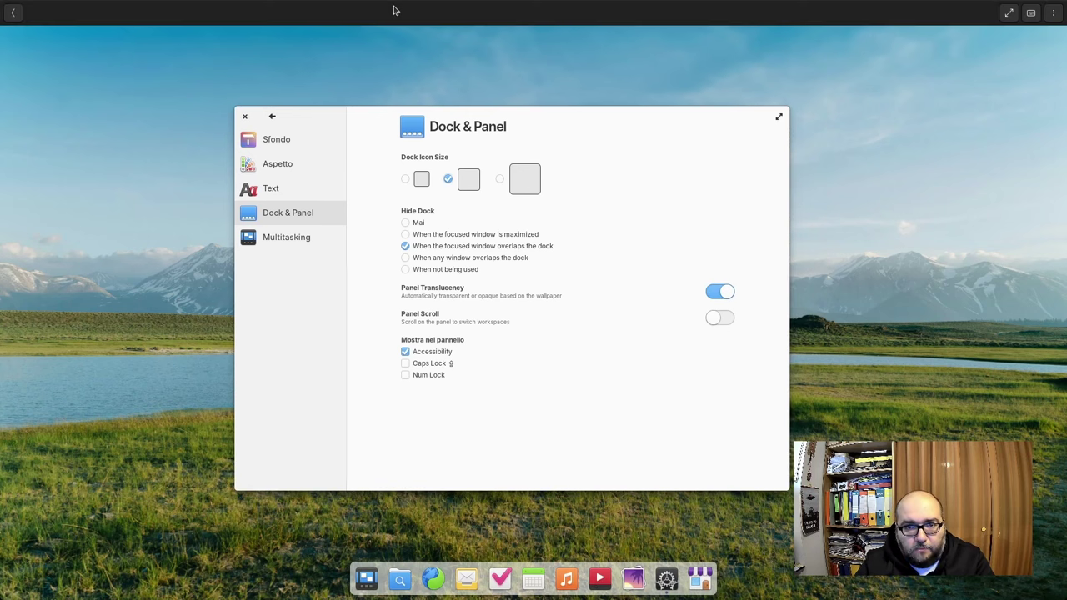
click(724, 292)
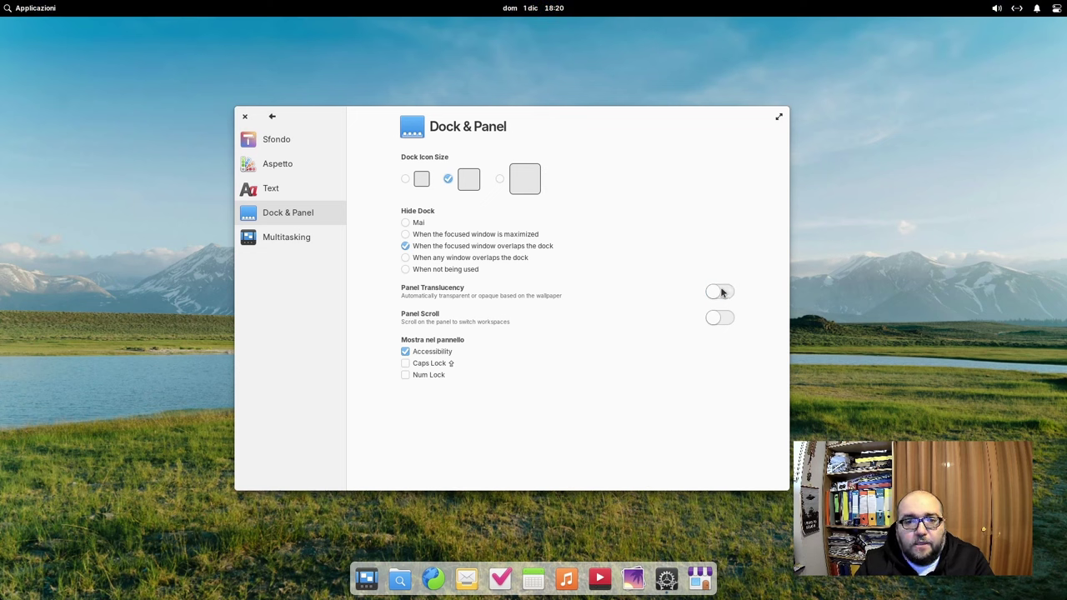
click(723, 290)
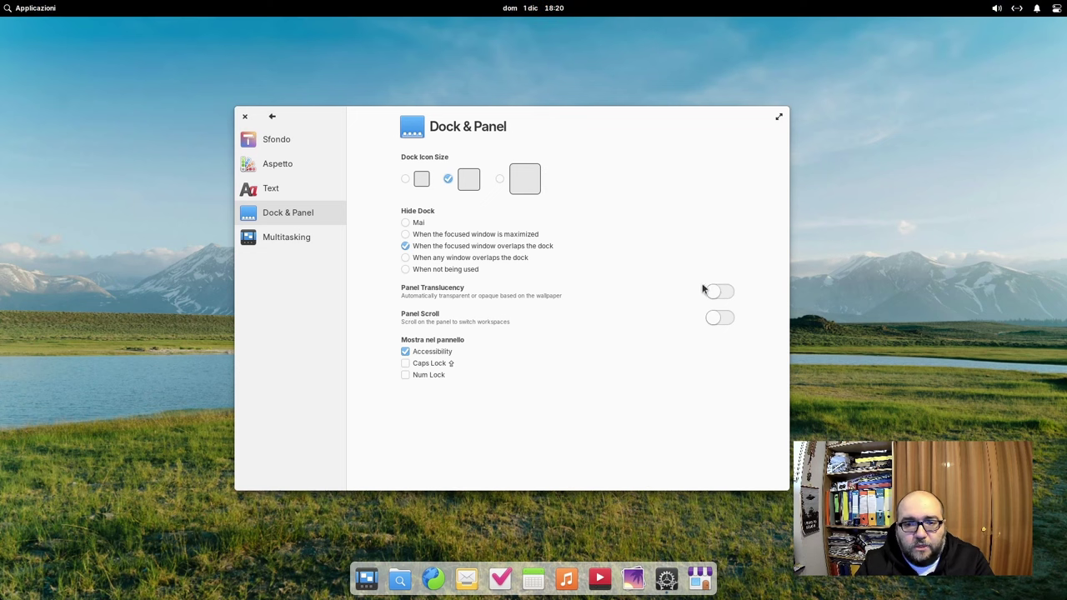
click(724, 291)
click(724, 291)
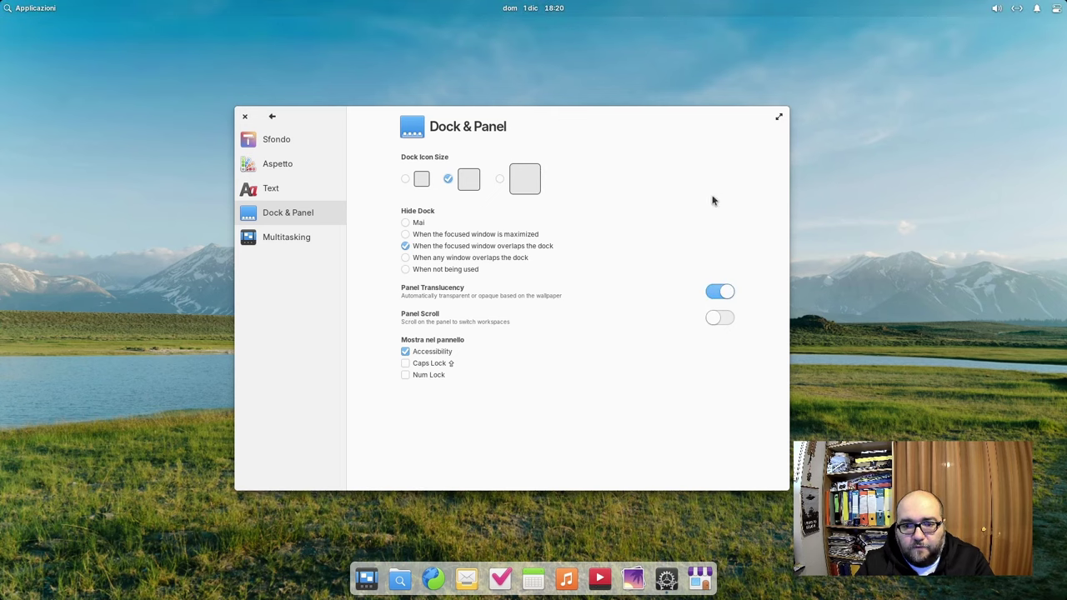
double_click(688, 123)
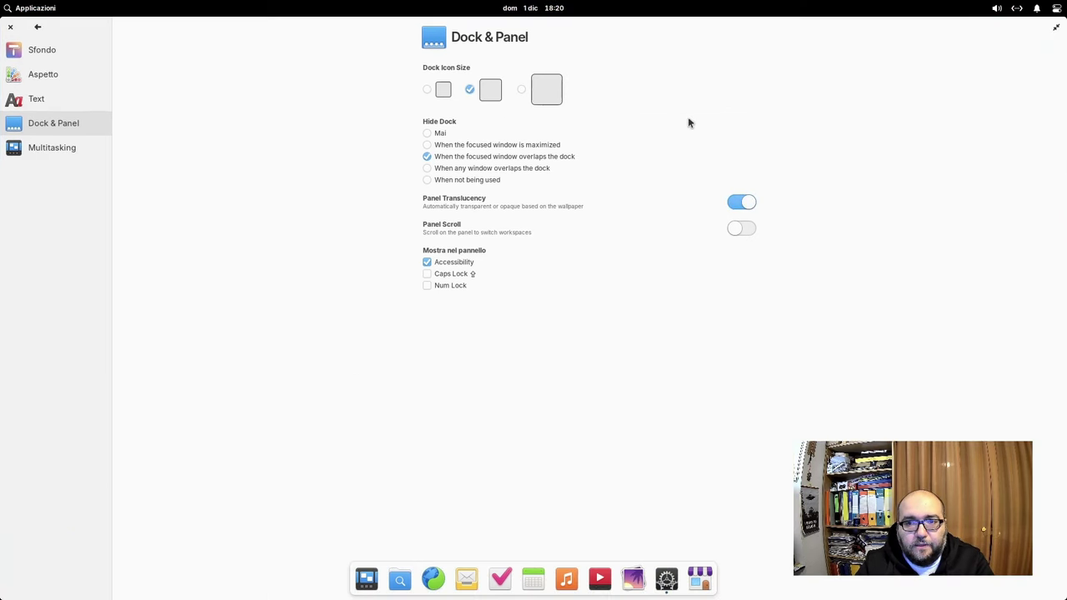
double_click(727, 27)
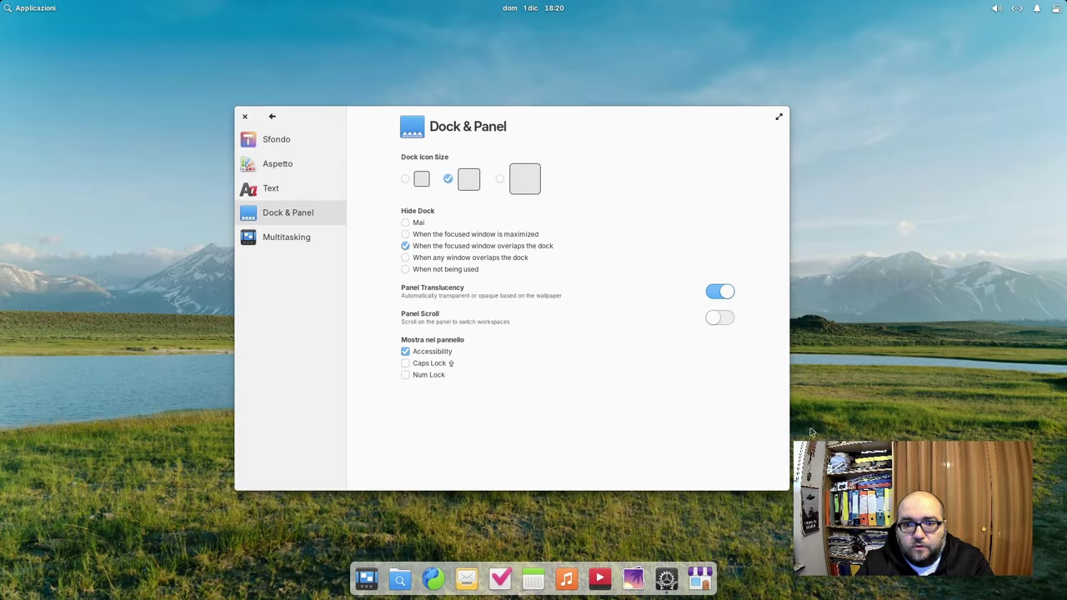
click(723, 295)
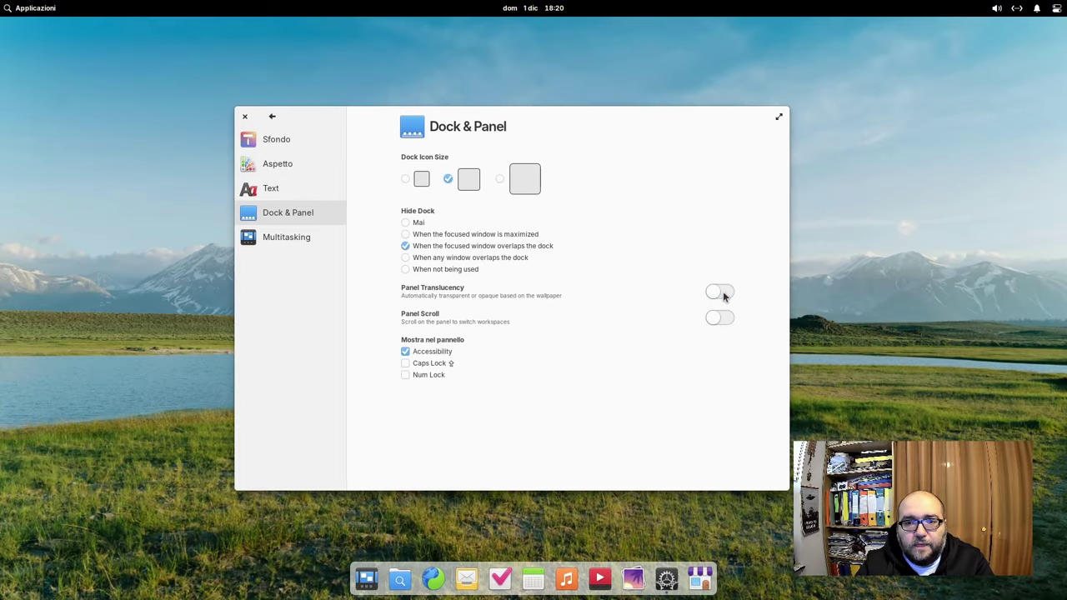
click(723, 292)
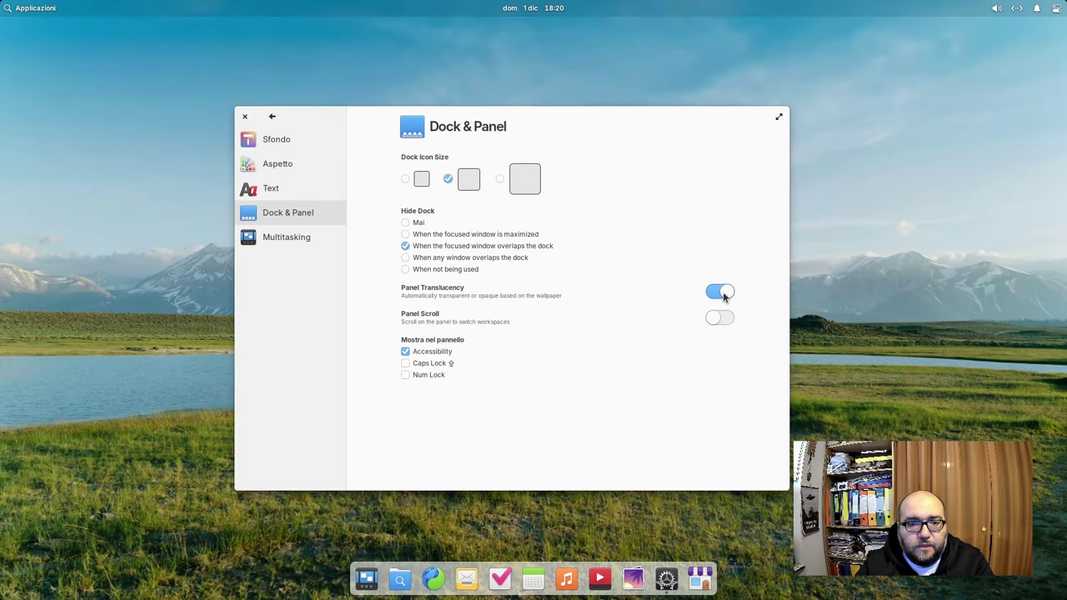
Hide and re-show the Accessibility indicator, checking the panel each time
click(446, 353)
click(1056, 10)
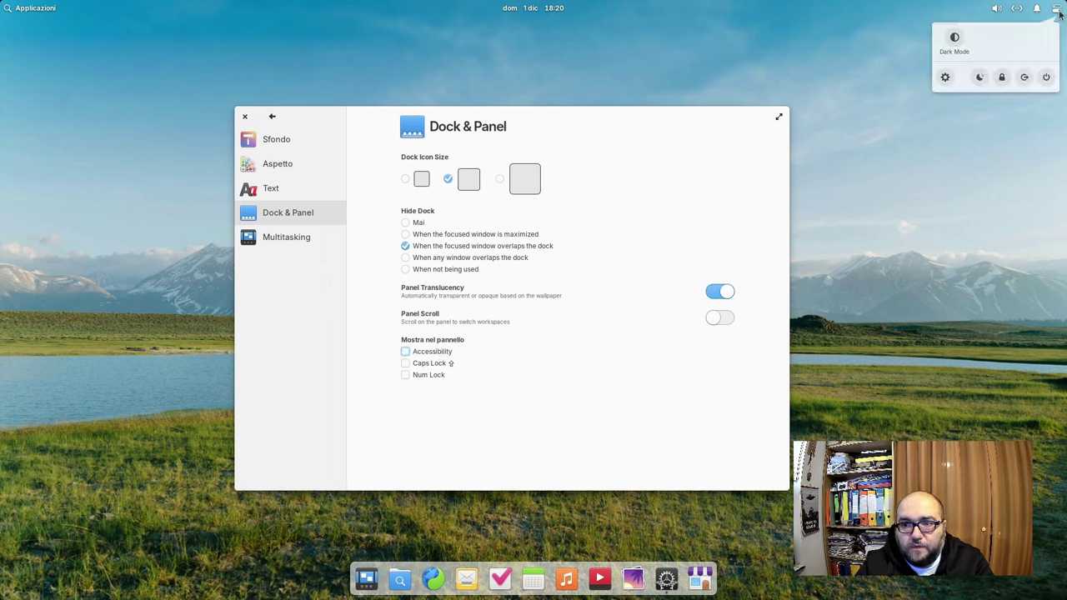
click(1052, 9)
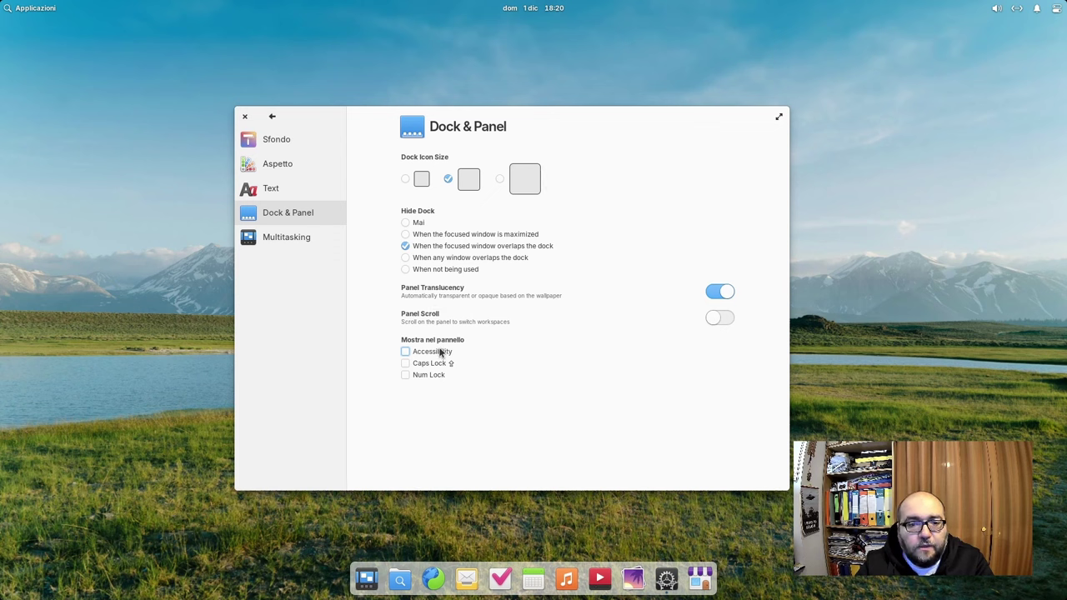
click(443, 354)
click(1056, 7)
click(1054, 8)
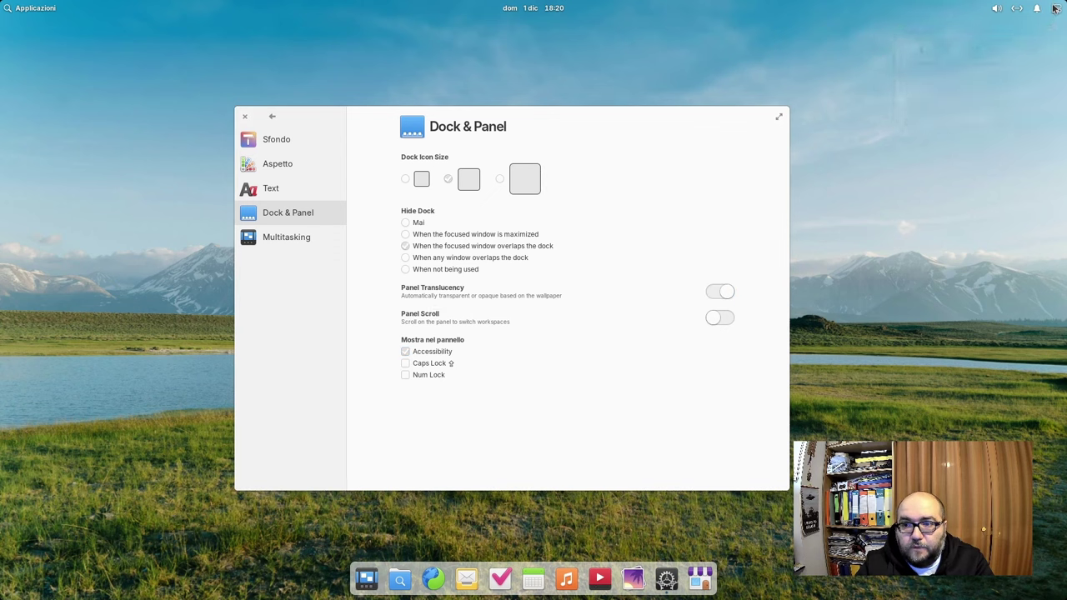
Test the Caps Lock and Num Lock panel indicators, then remove both
click(406, 364)
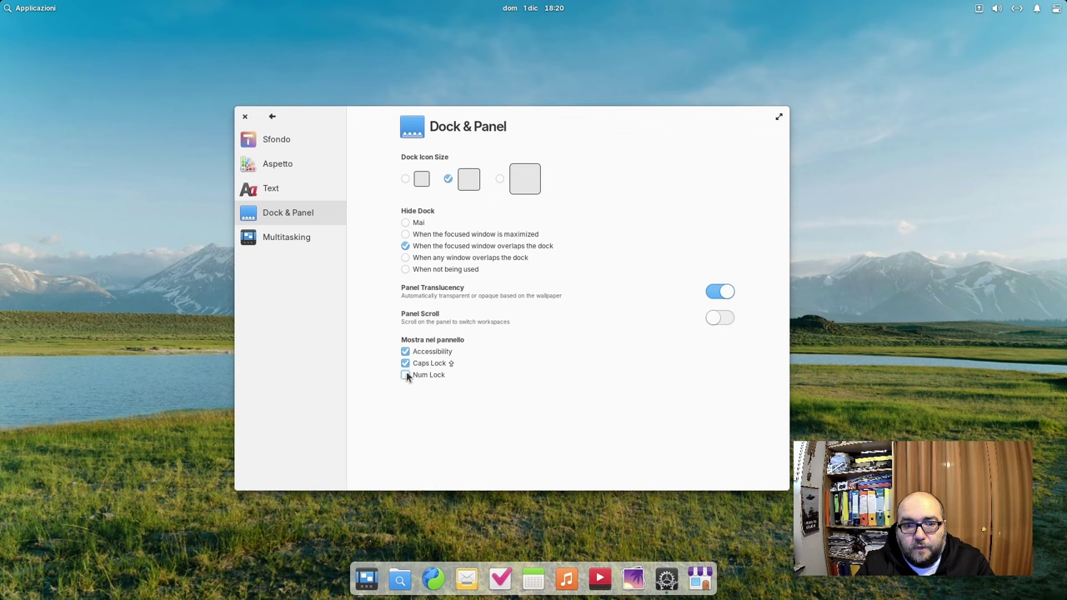
click(406, 375)
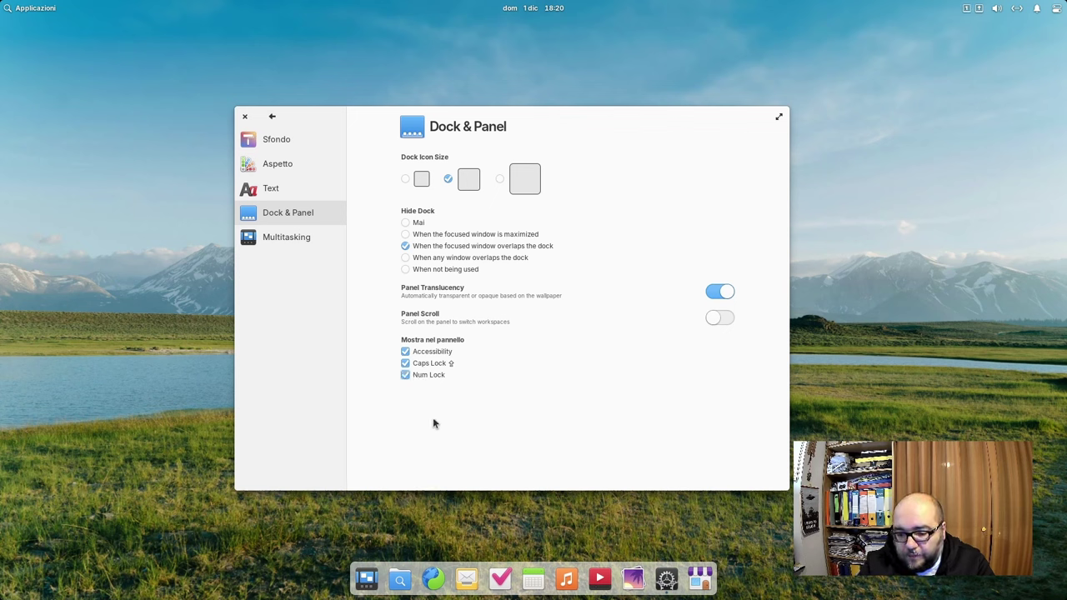
key(Num_Lock)
key(Num_Lock)
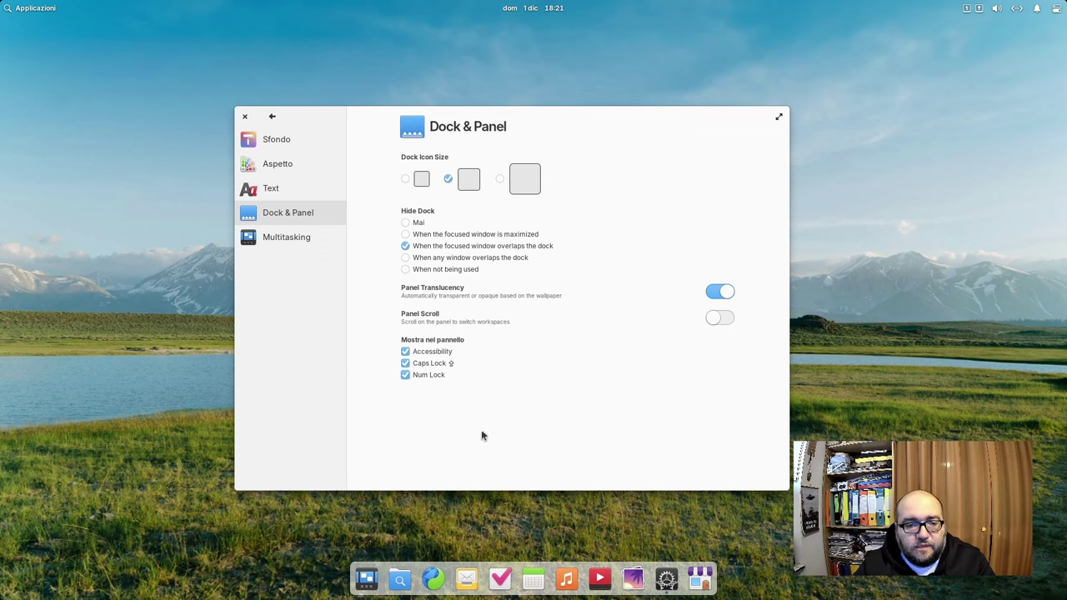
click(405, 376)
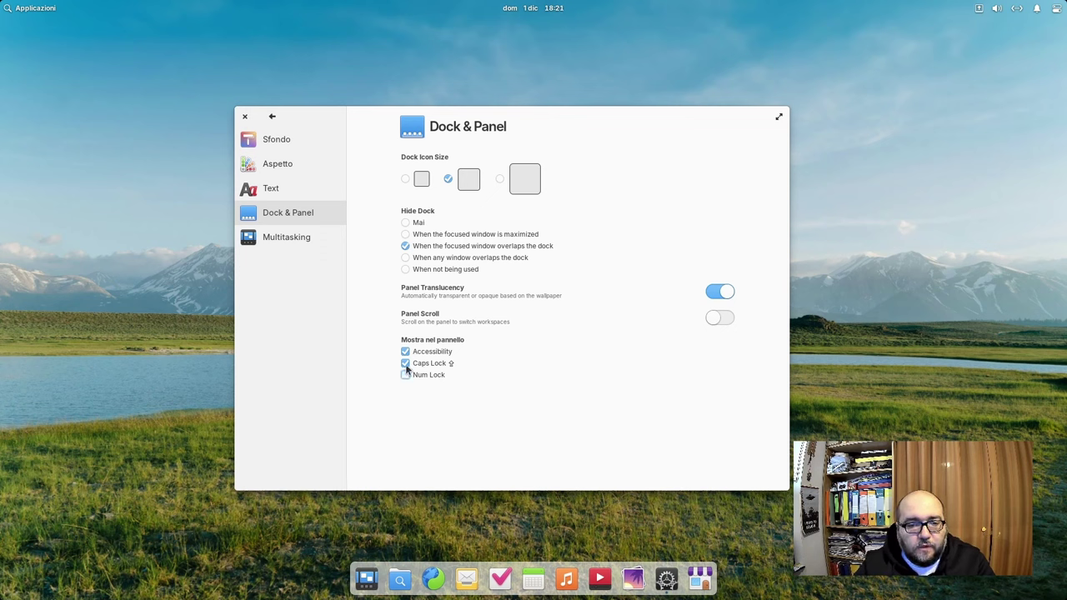
click(405, 364)
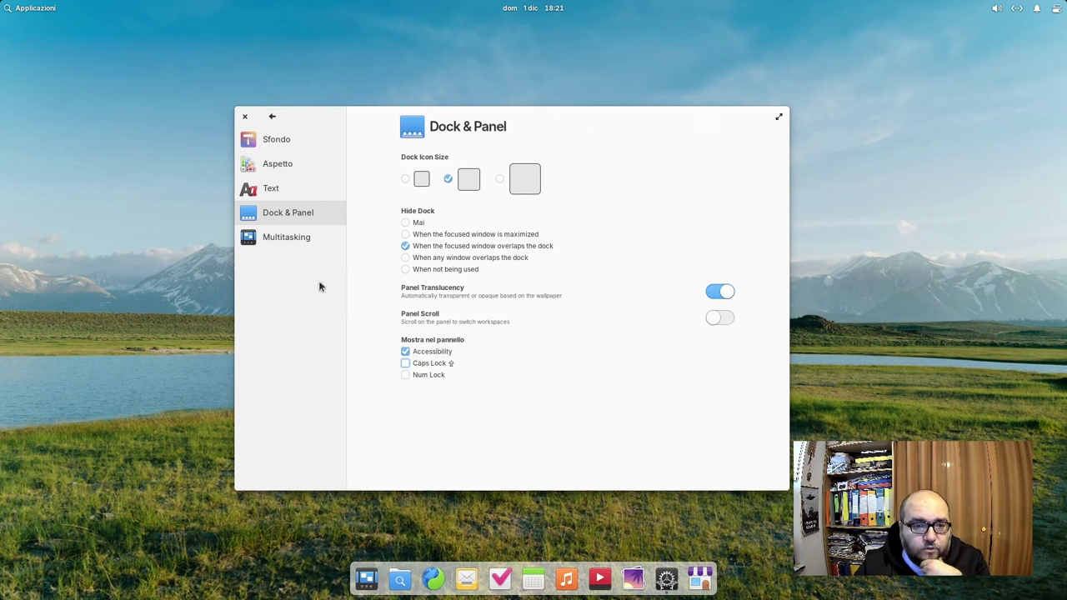
In Multitasking, set the top-left hot corner to 'Massimizza la finestra corrente' and test it
click(281, 243)
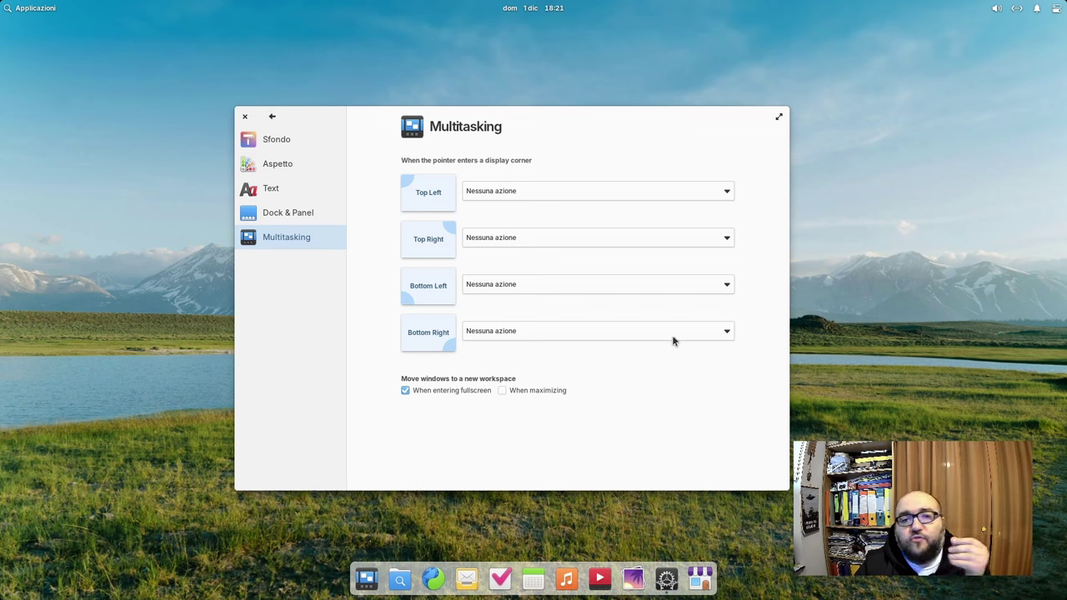
click(623, 191)
click(623, 252)
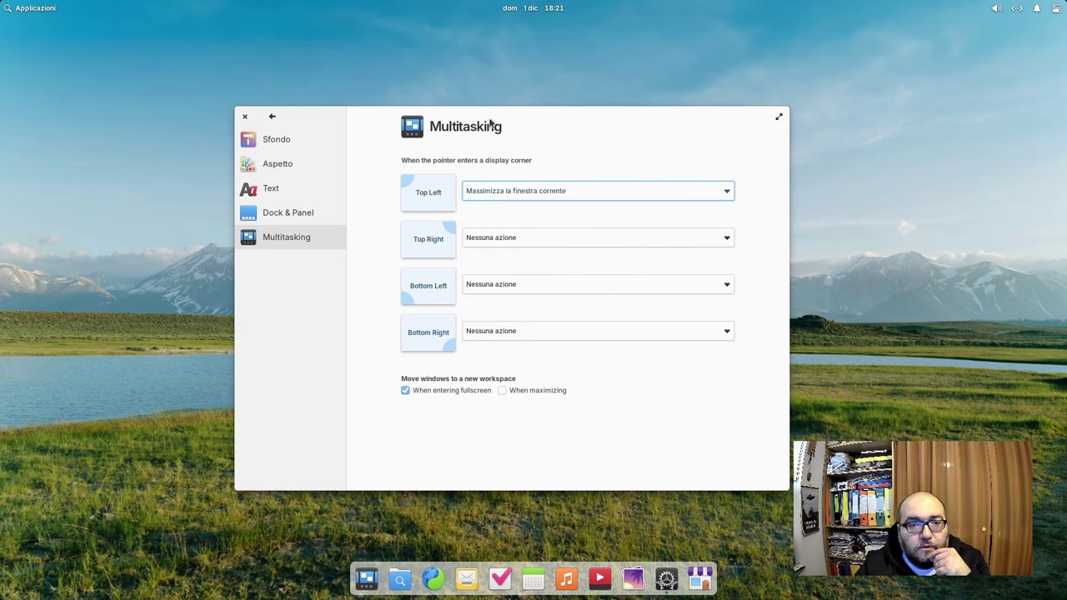
mouse_move(3, 8)
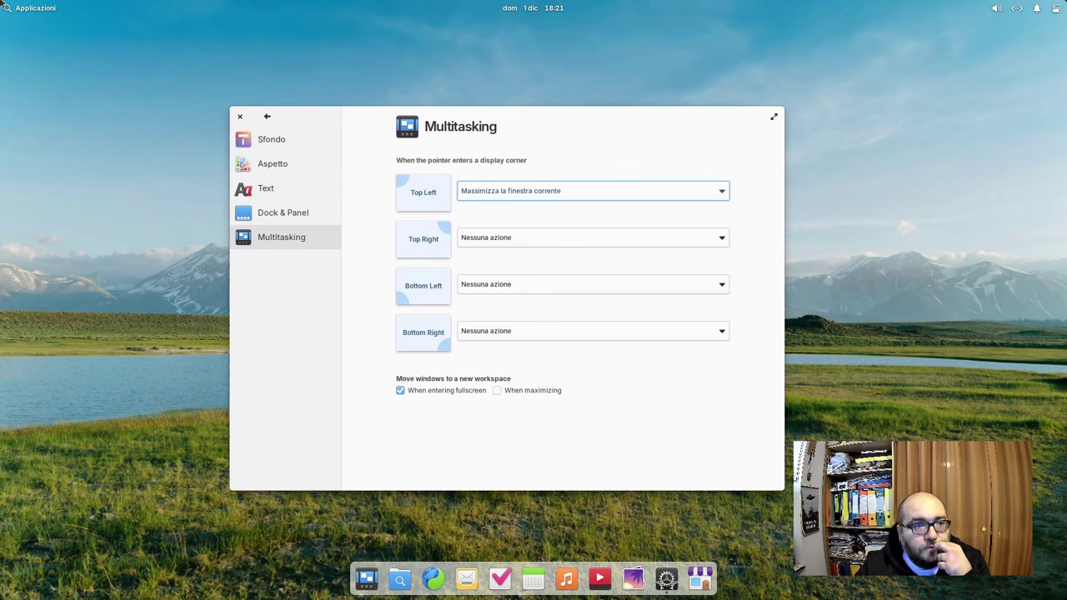
Reset the top-left hot corner to 'Nessuna azione'
click(488, 191)
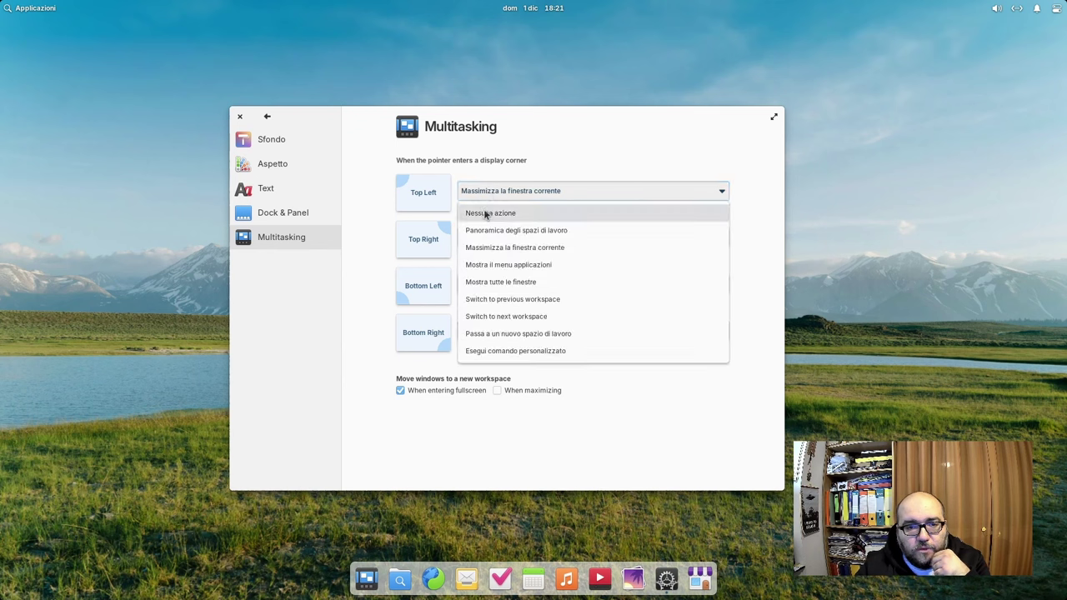
click(490, 212)
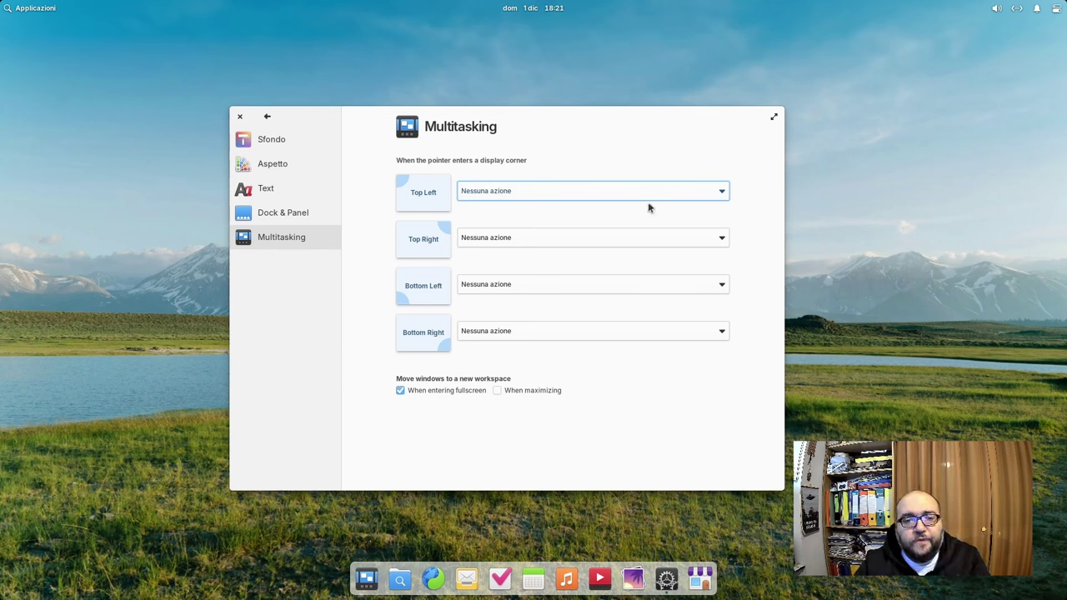
click(550, 191)
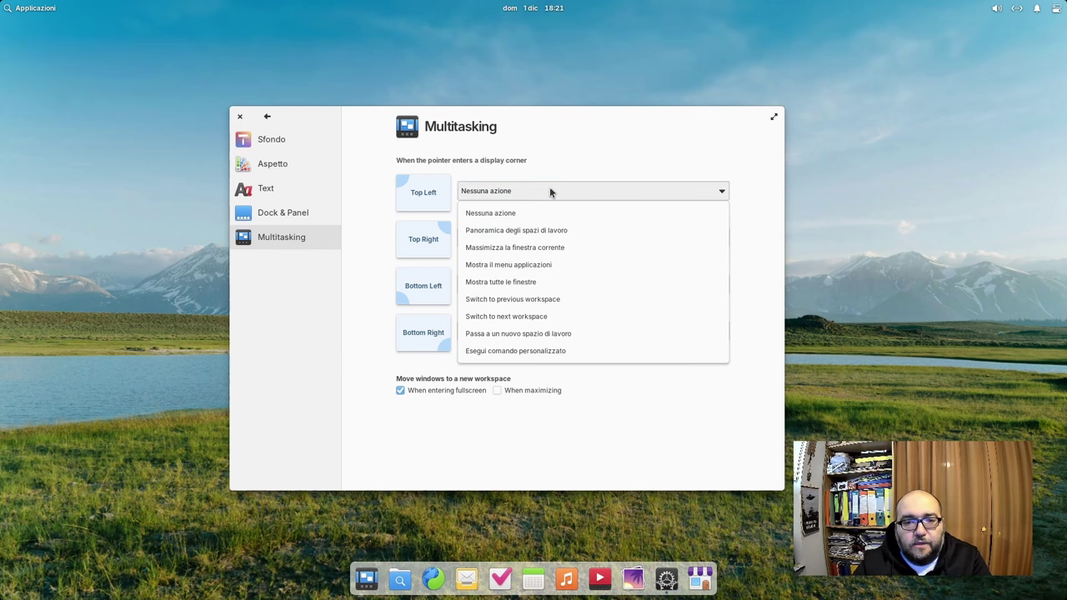
click(621, 160)
Browse Sicurezza e privacy pages: Blocco, Firewall, Manutenzione and location services, then return to the overview
click(266, 116)
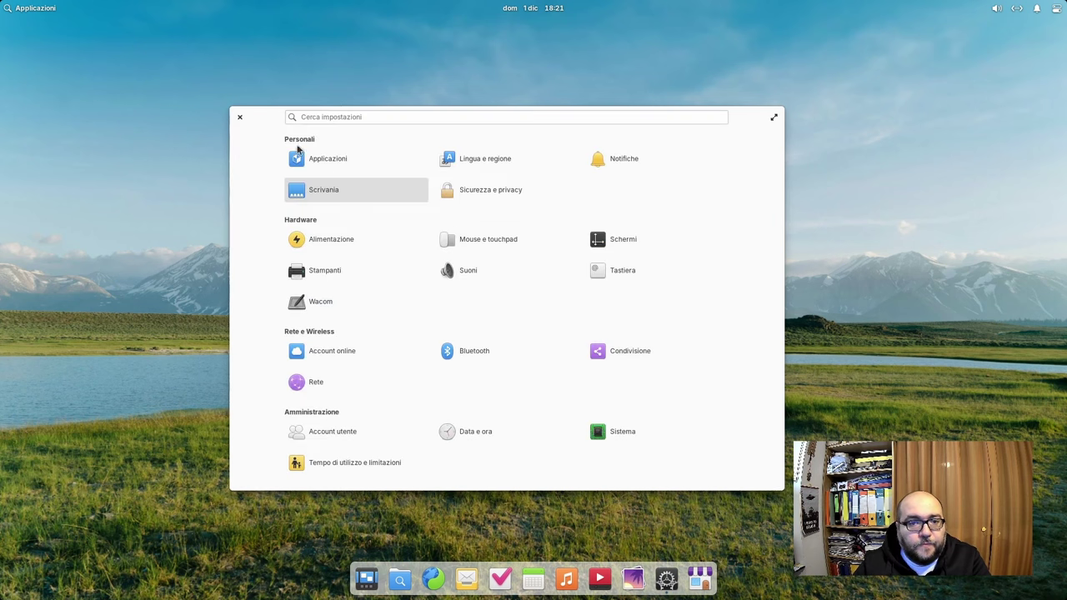
click(522, 194)
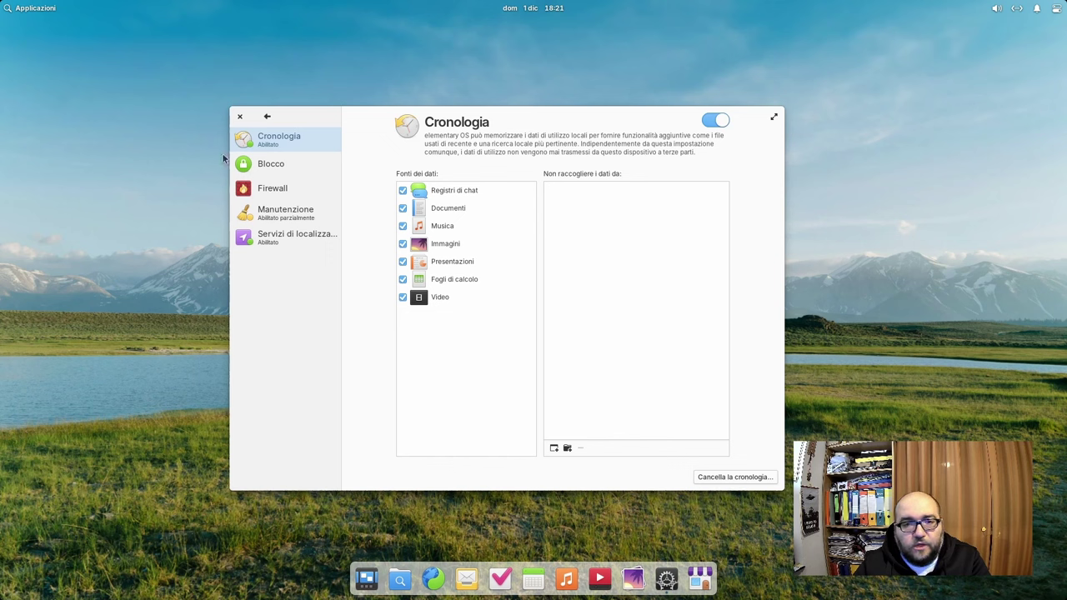
click(313, 170)
click(306, 191)
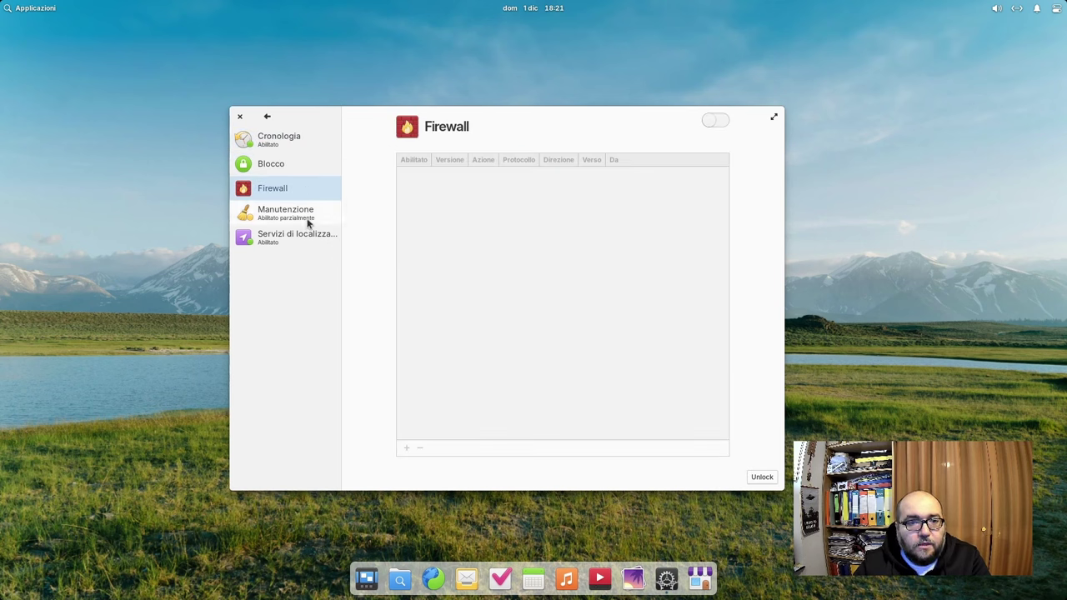
click(308, 221)
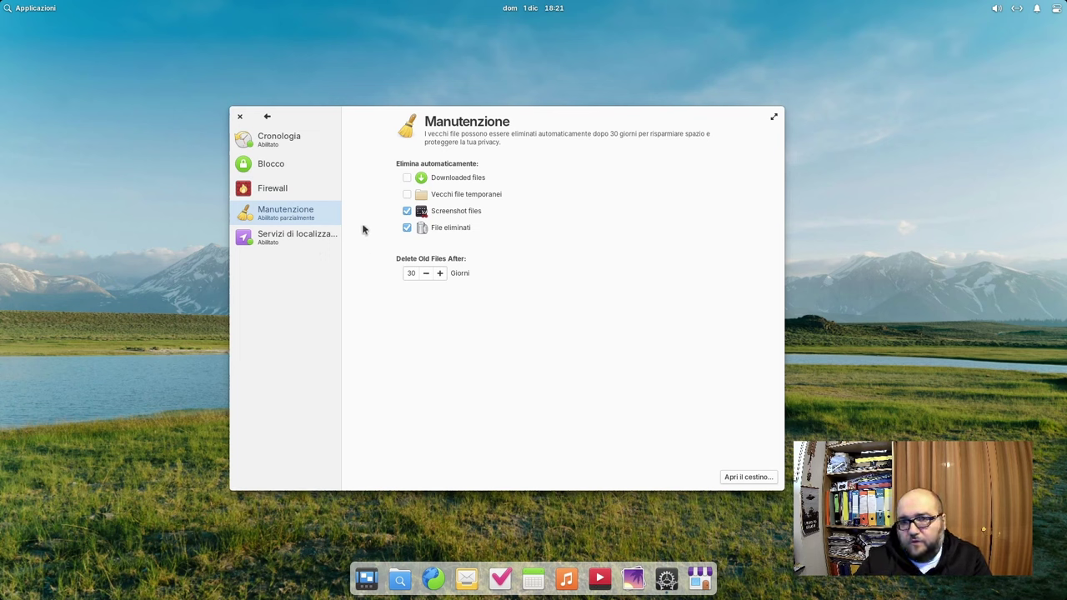
click(283, 238)
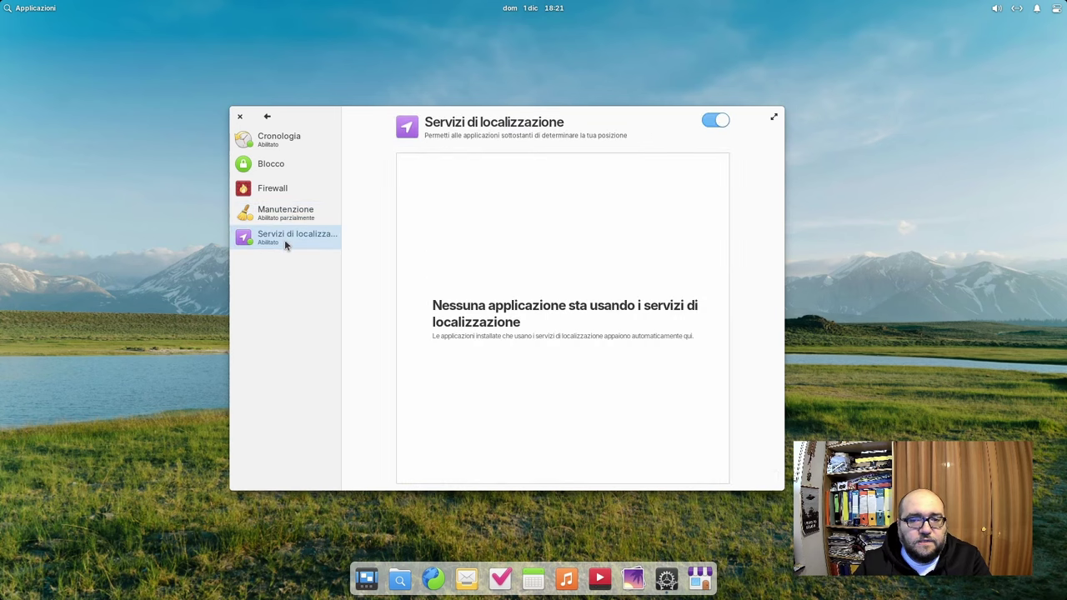
click(267, 120)
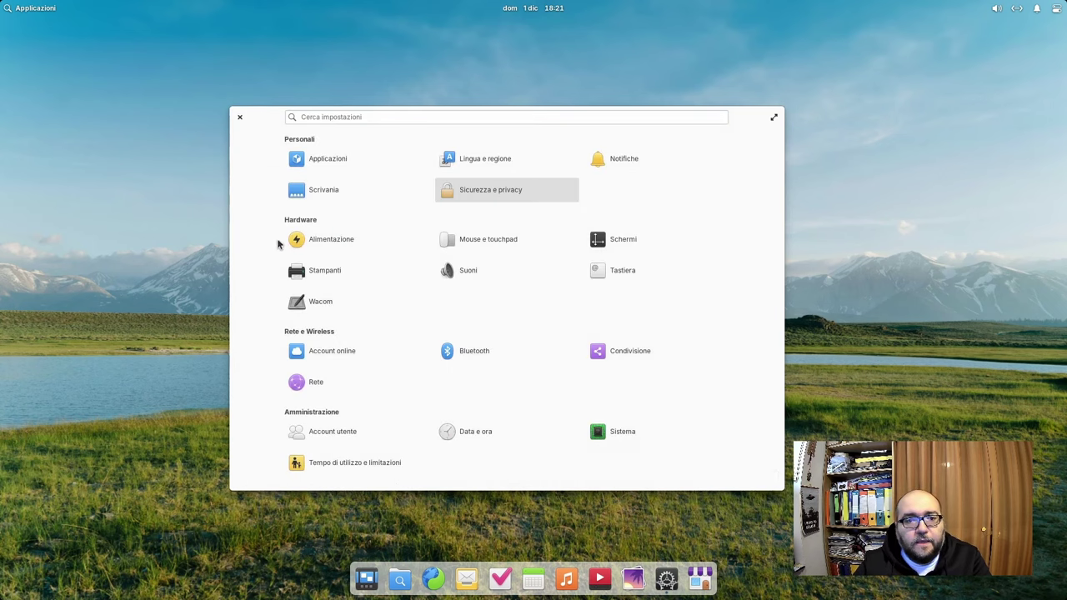
click(330, 241)
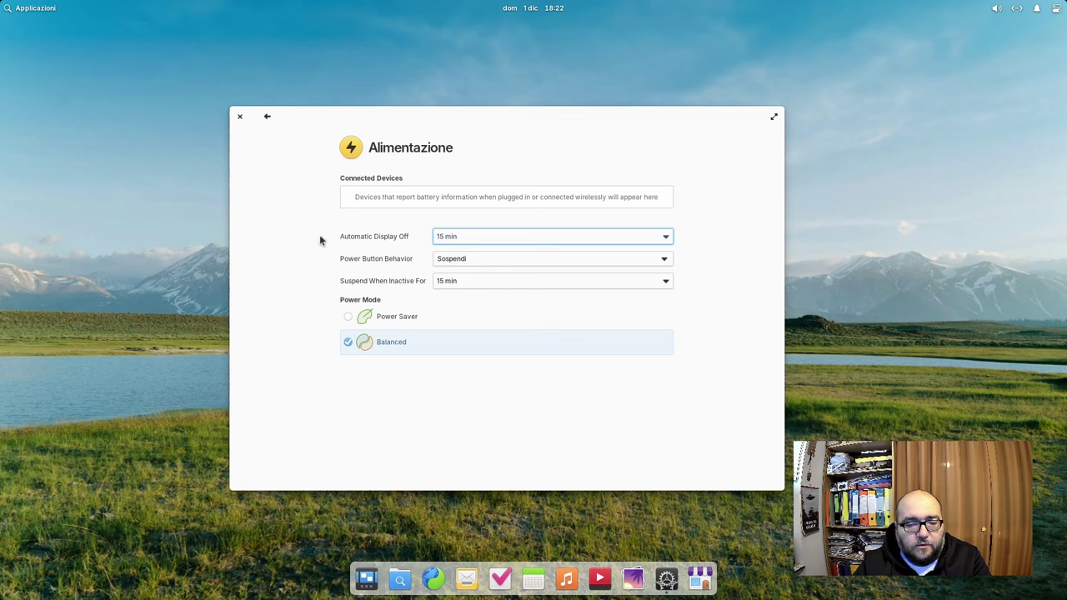
click(566, 241)
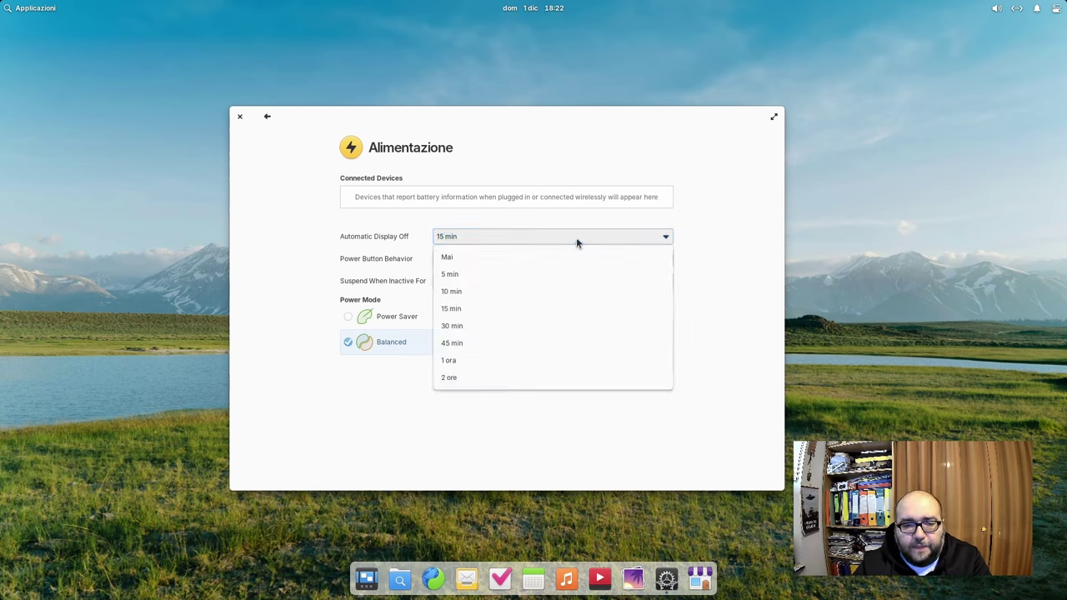
click(760, 238)
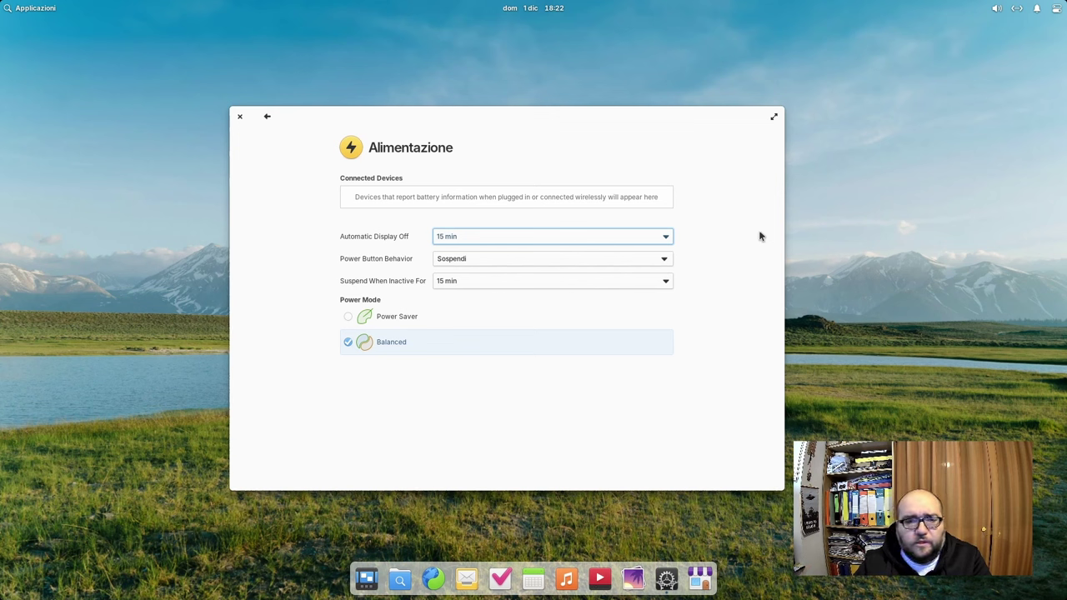
click(652, 260)
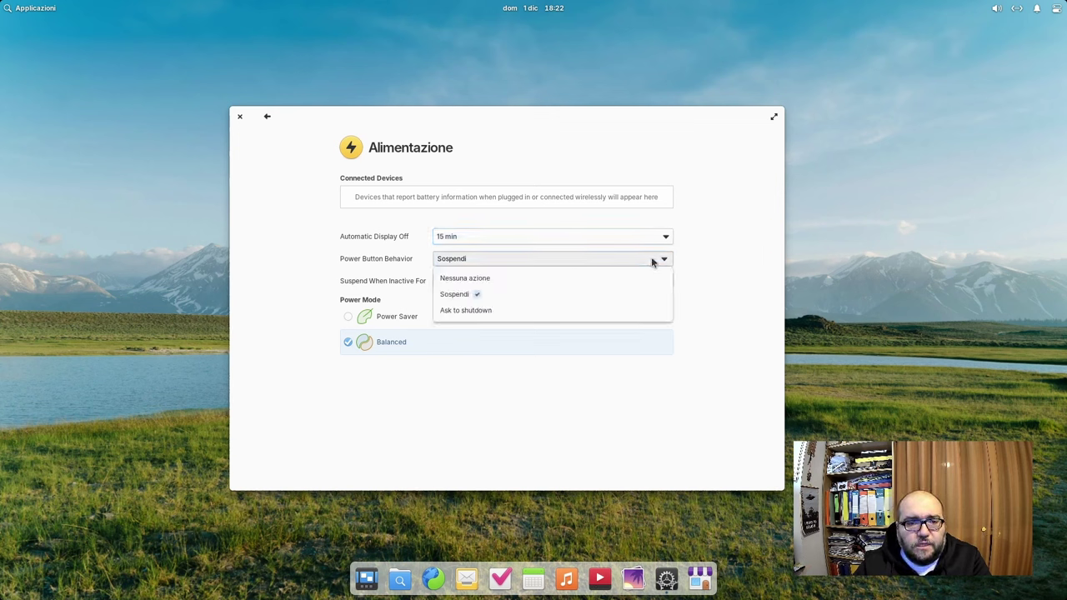
click(651, 258)
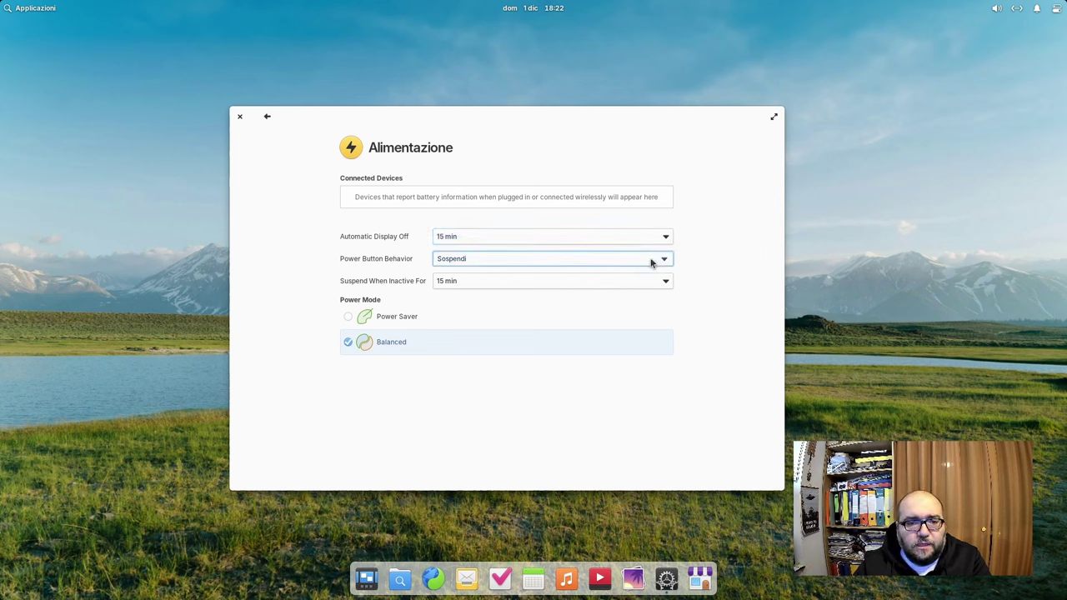
click(476, 286)
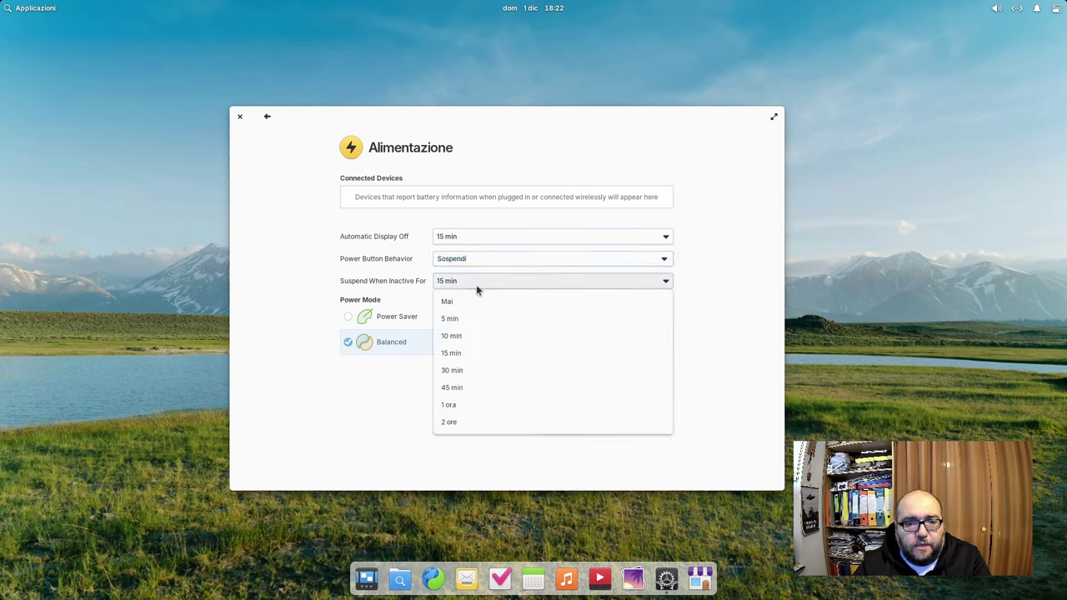
click(710, 269)
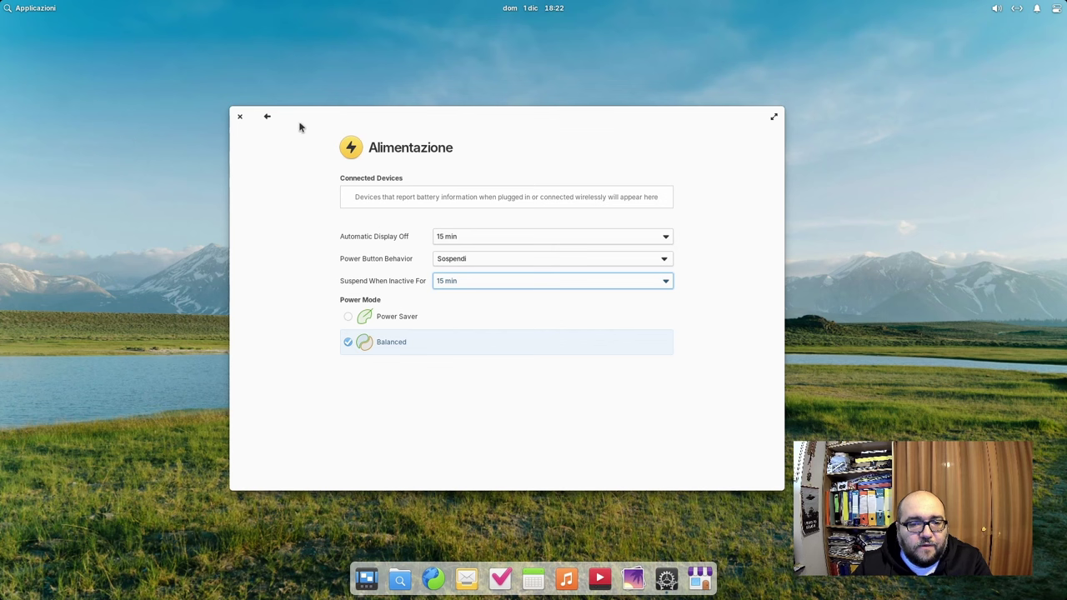
click(263, 118)
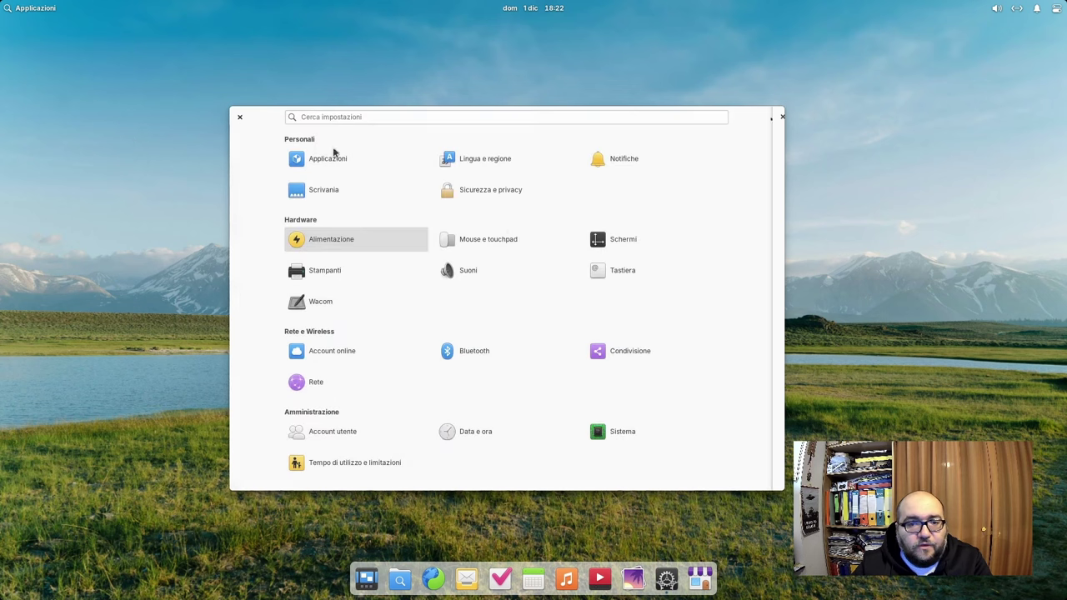
click(482, 239)
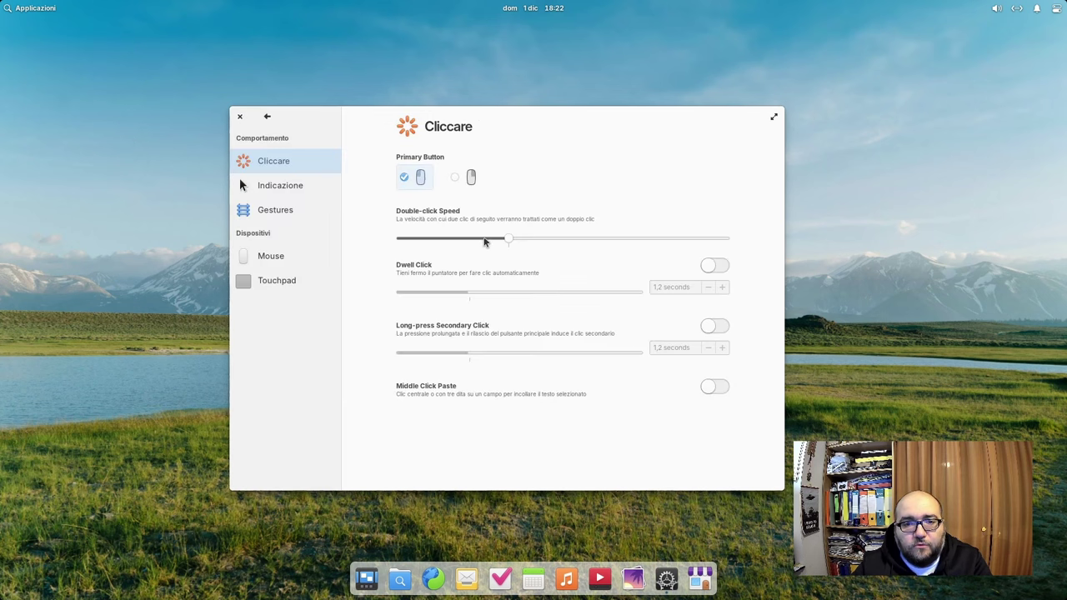
click(267, 114)
click(540, 245)
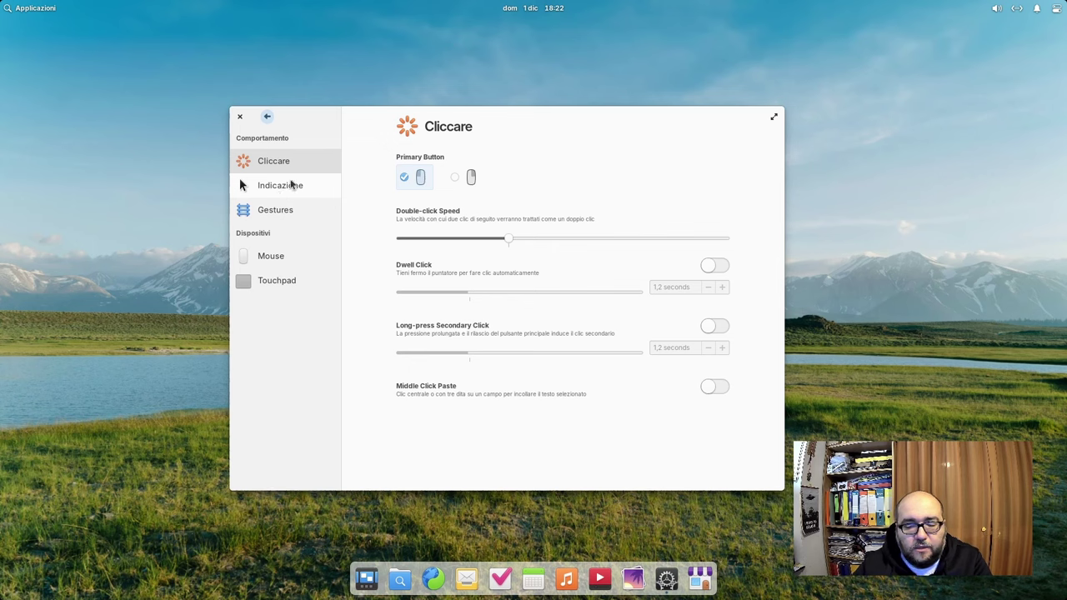
click(294, 184)
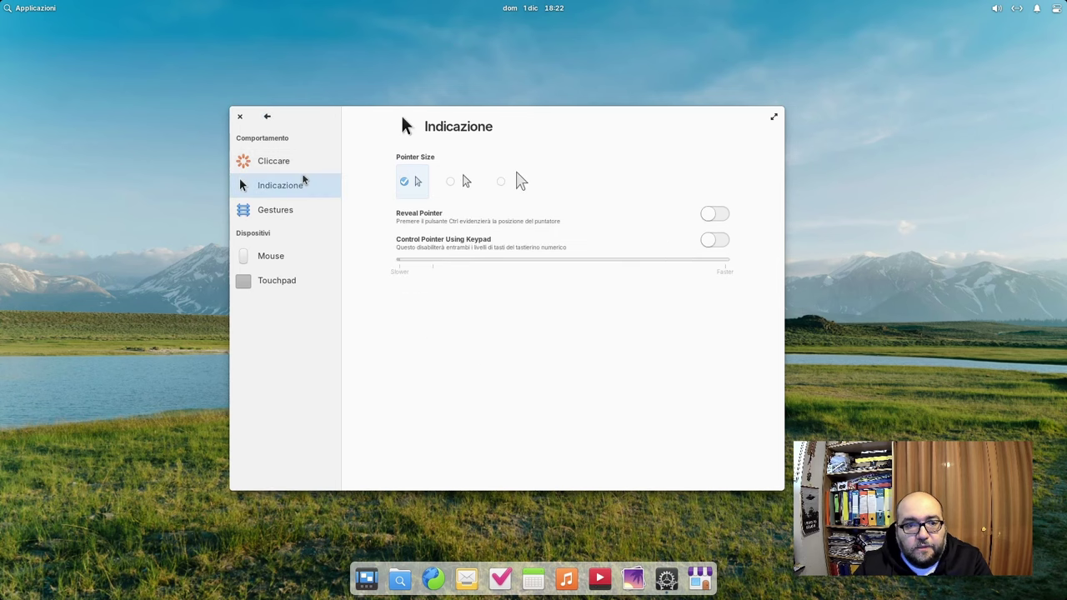
click(451, 182)
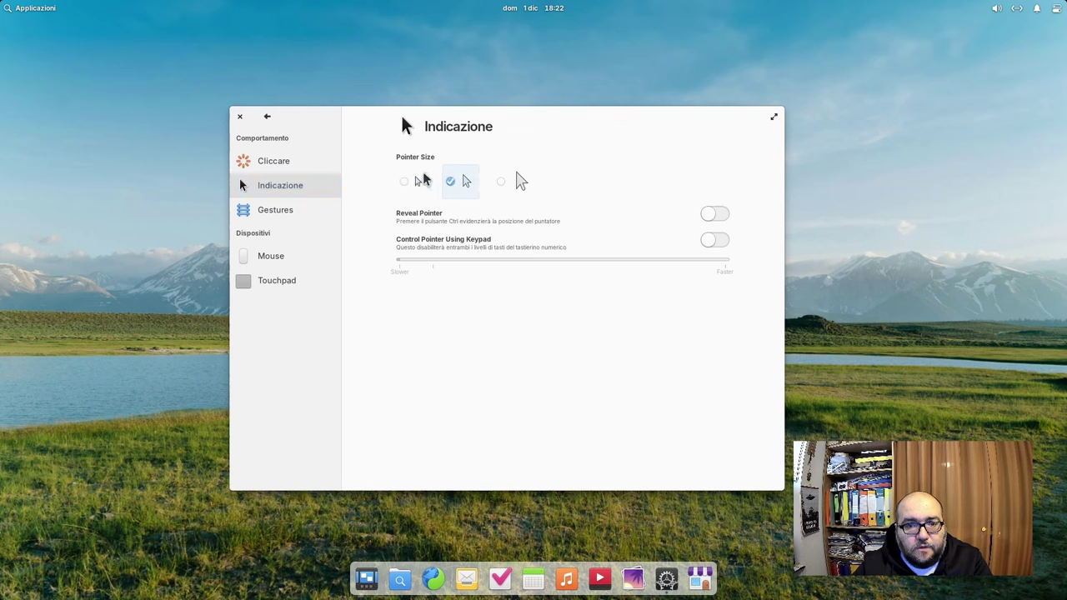
click(406, 183)
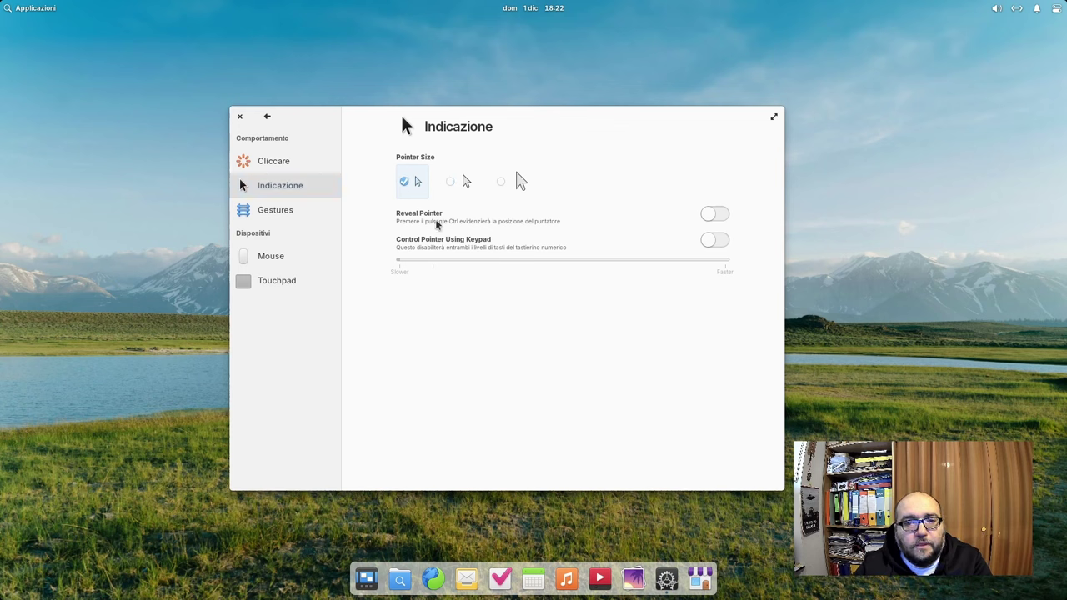
click(714, 217)
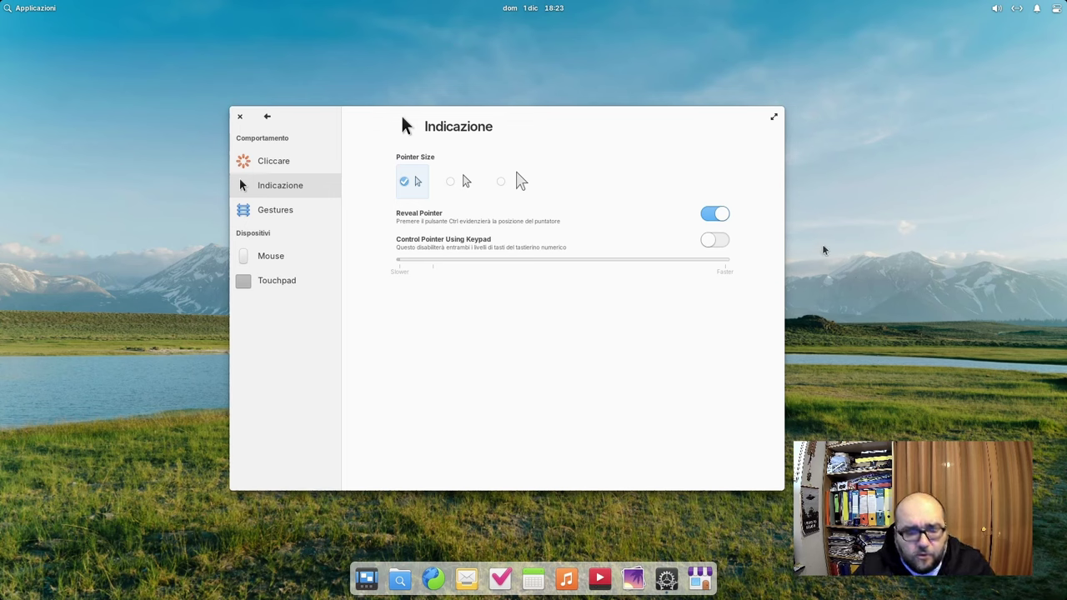
key(ctrl)
key(ctrl)
key(ctrl)
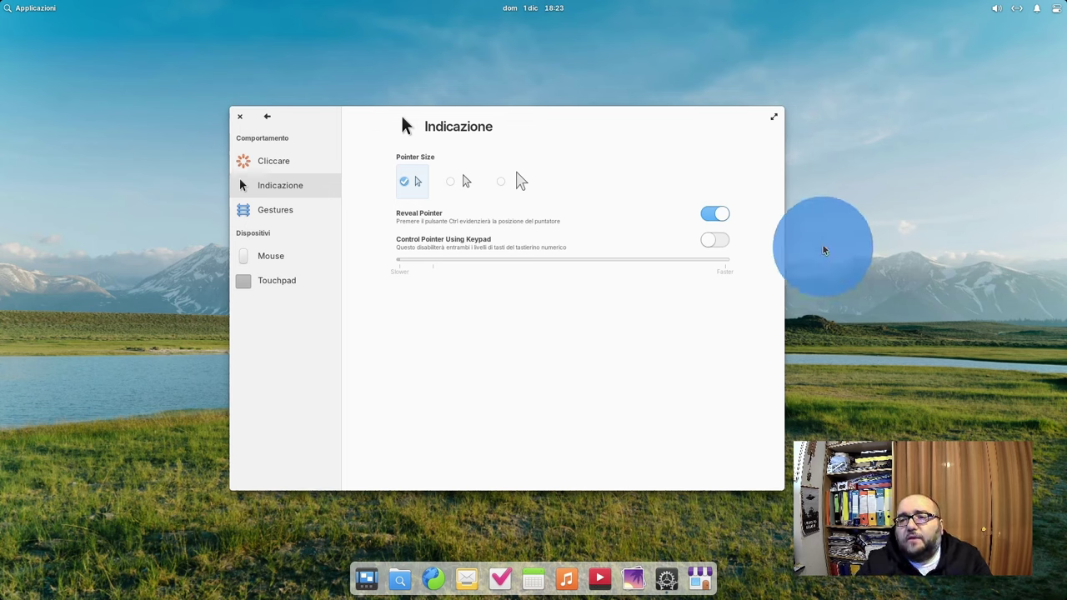
key(ctrl)
key(ctrl)
key(ctrl)
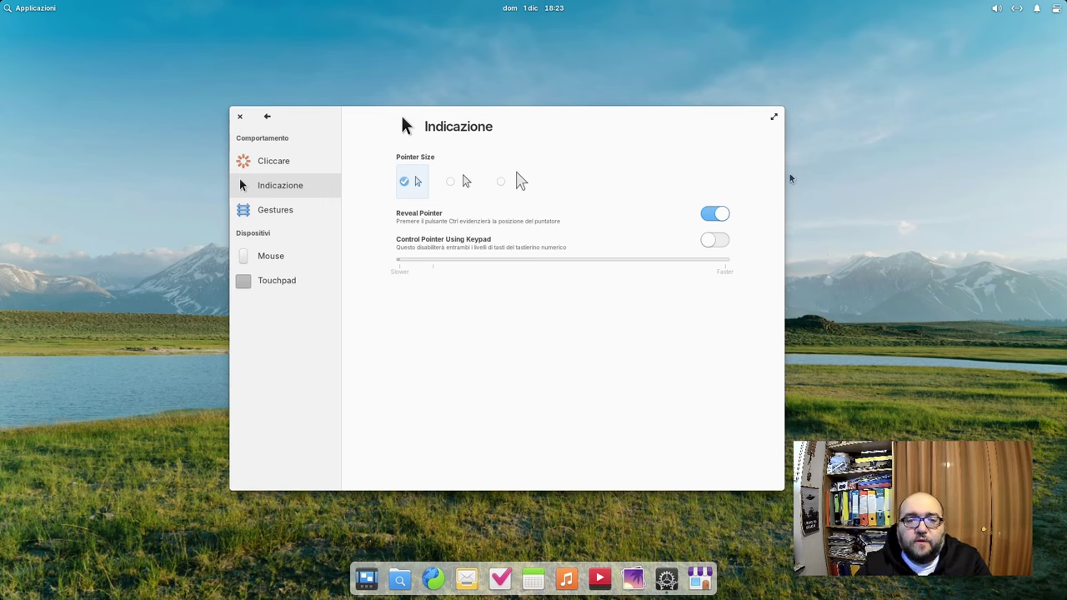
click(717, 214)
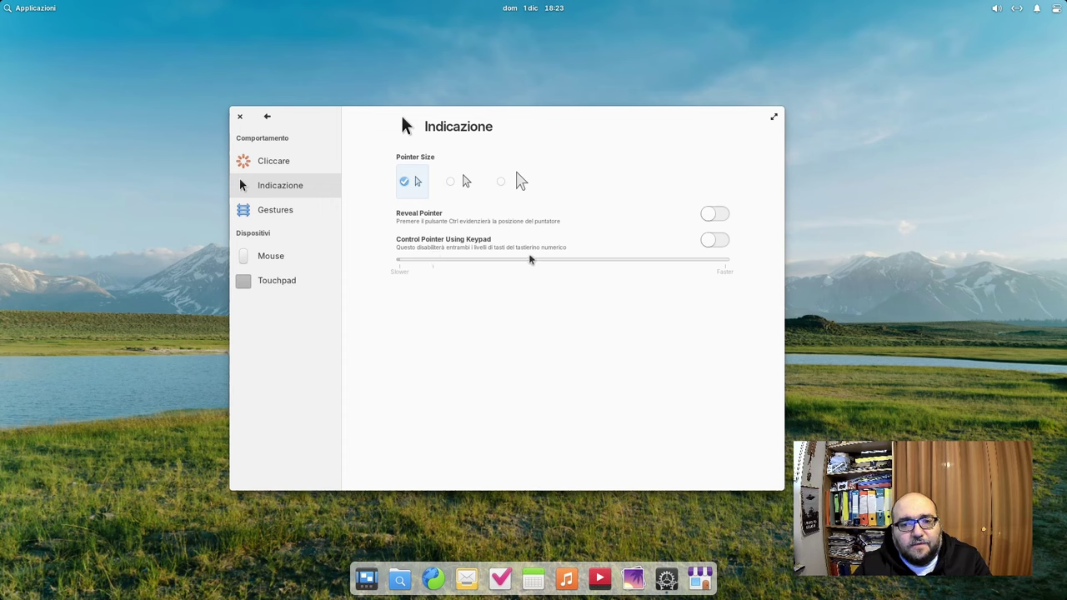
click(297, 214)
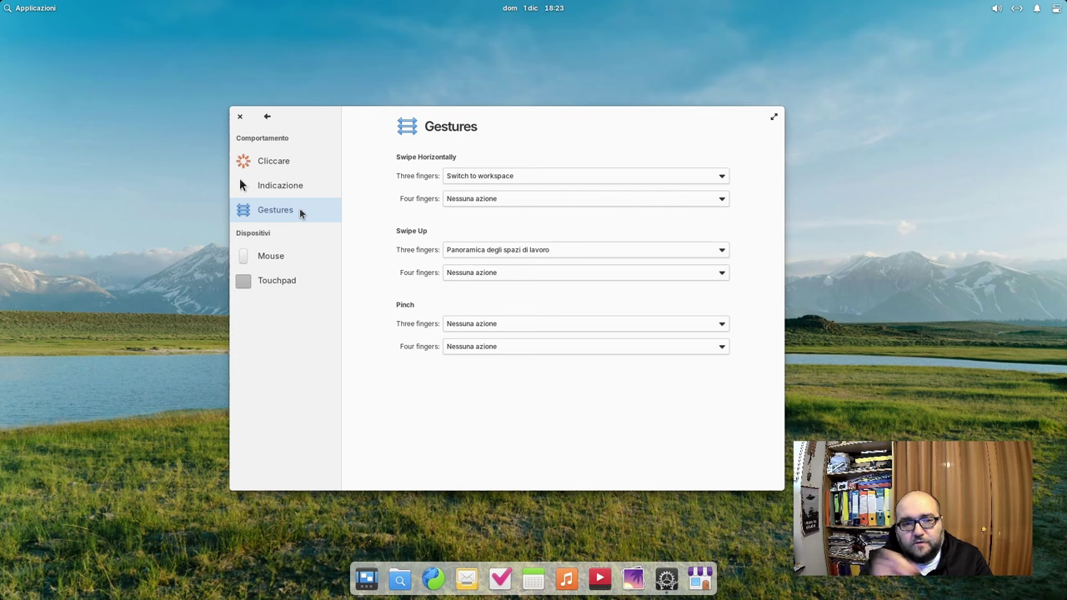
click(303, 289)
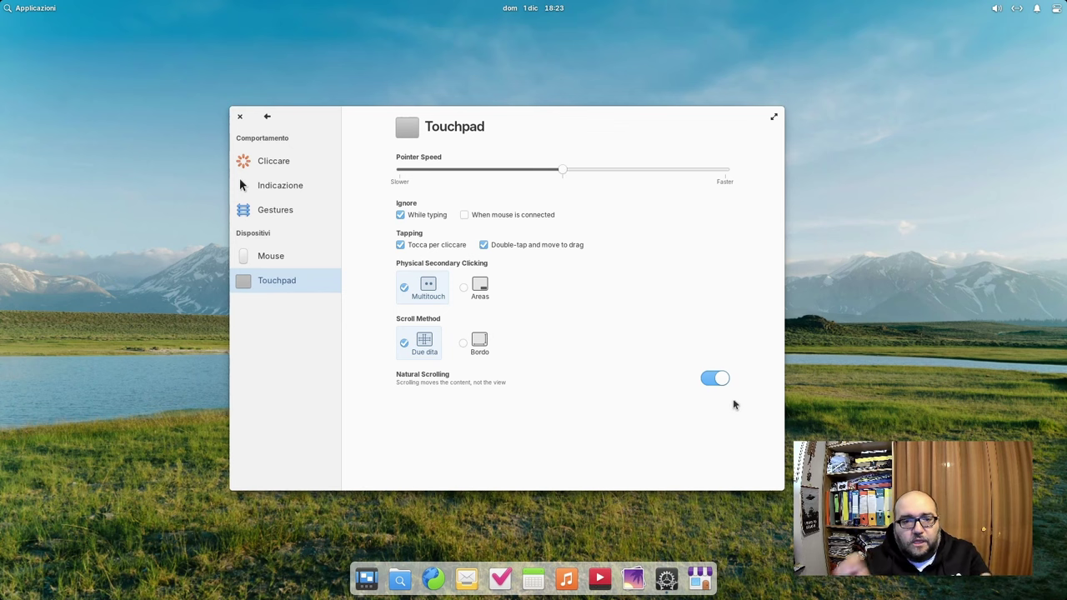
click(267, 117)
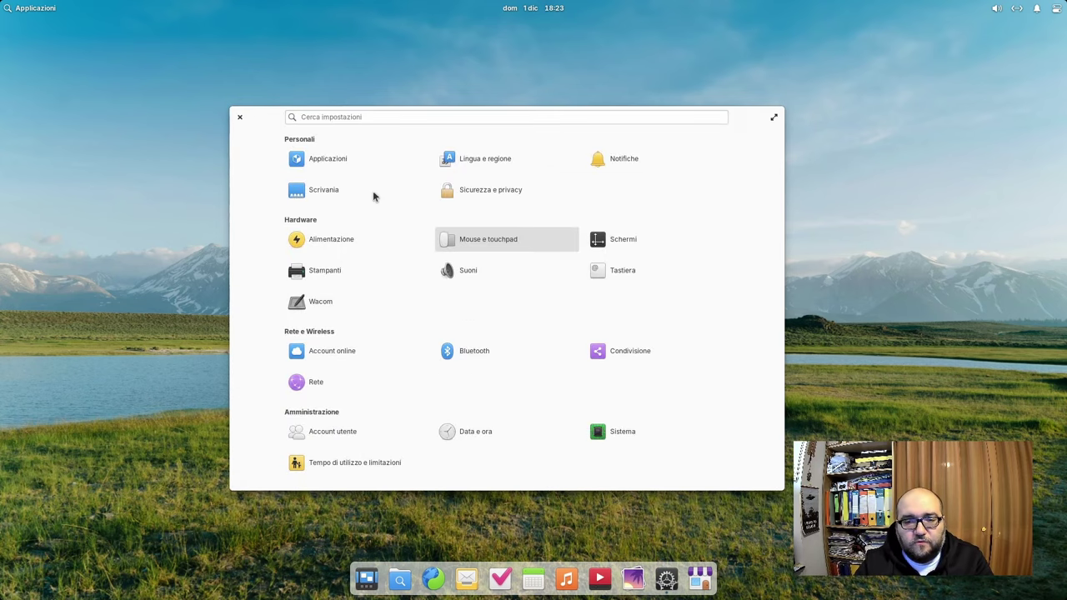
click(622, 241)
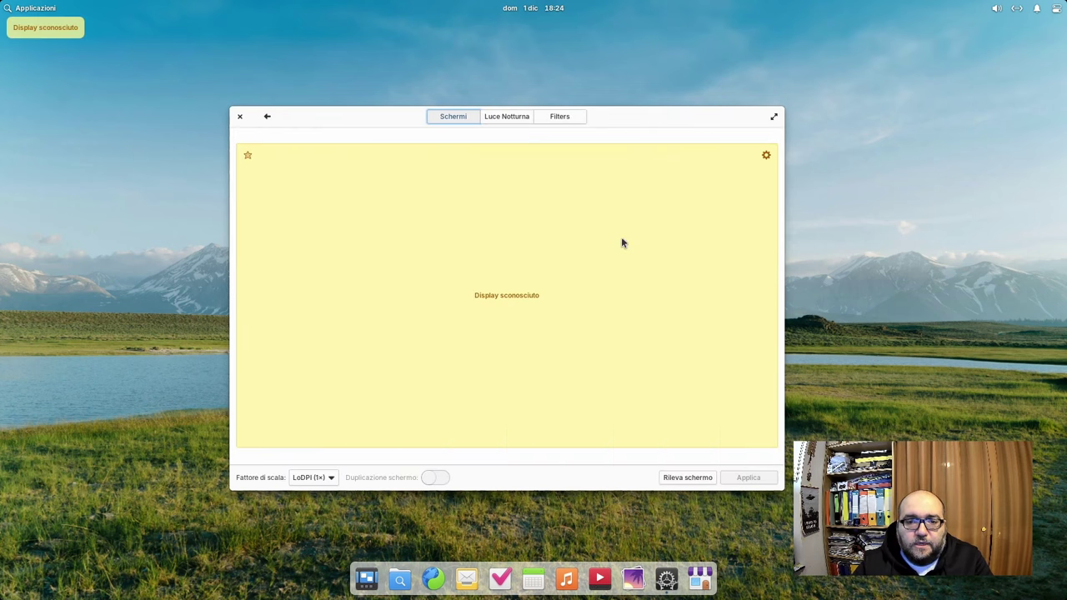
click(510, 118)
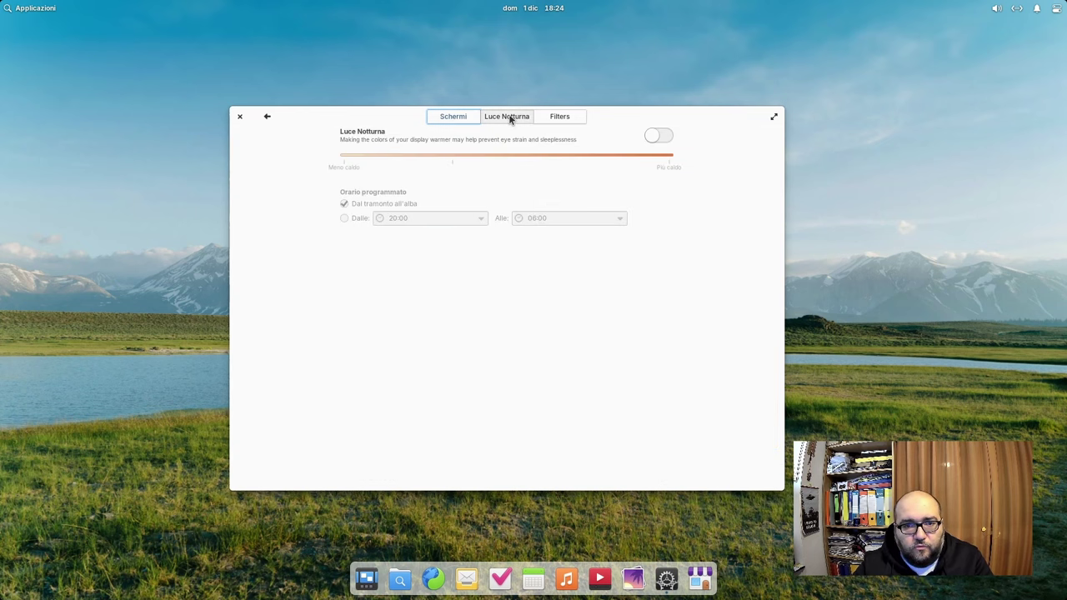
click(570, 117)
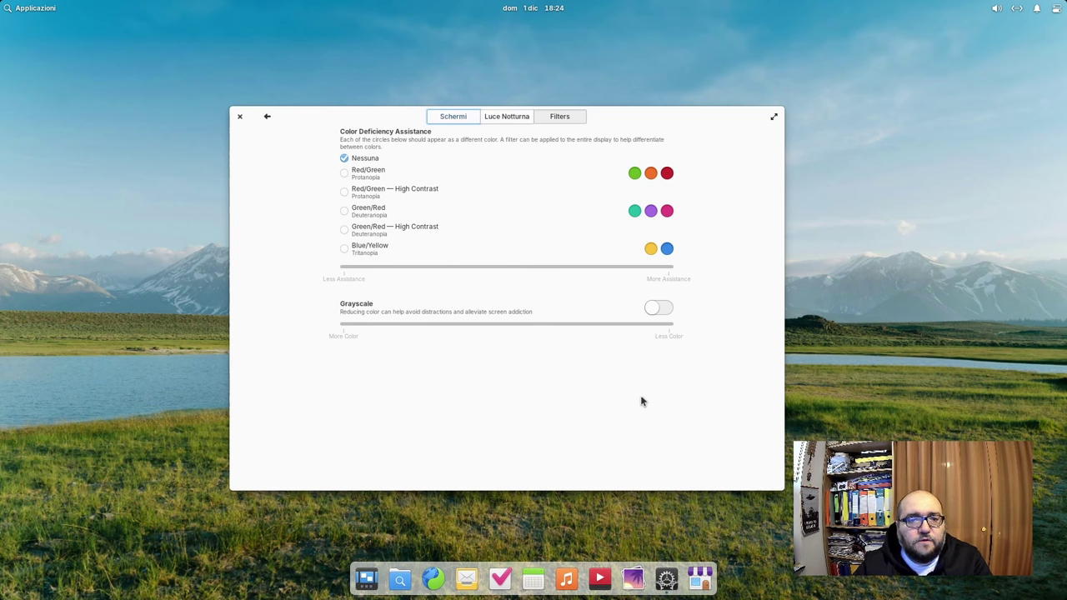
click(344, 192)
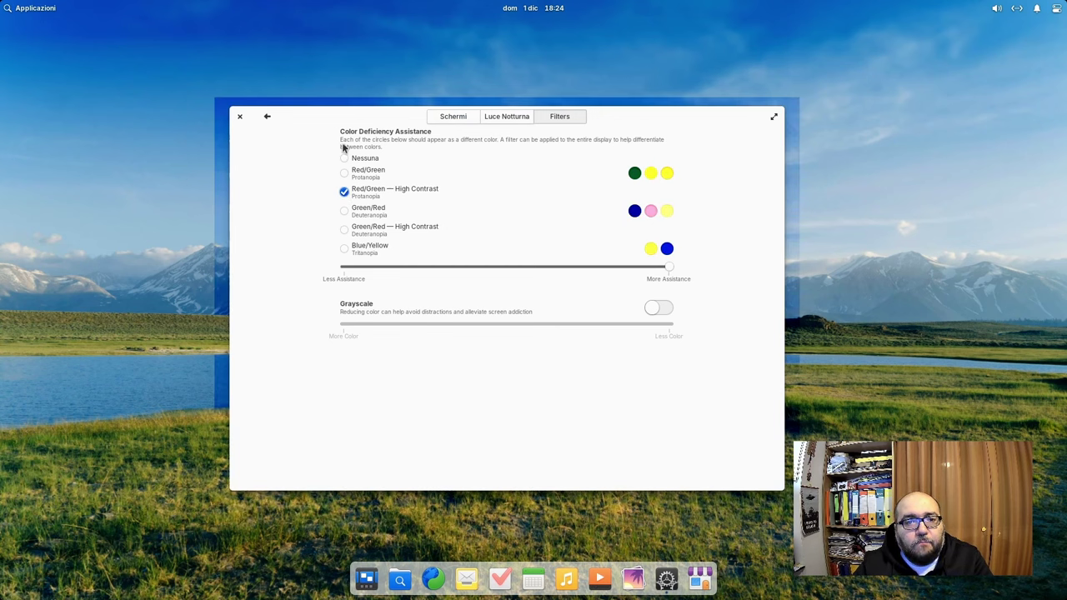
click(347, 161)
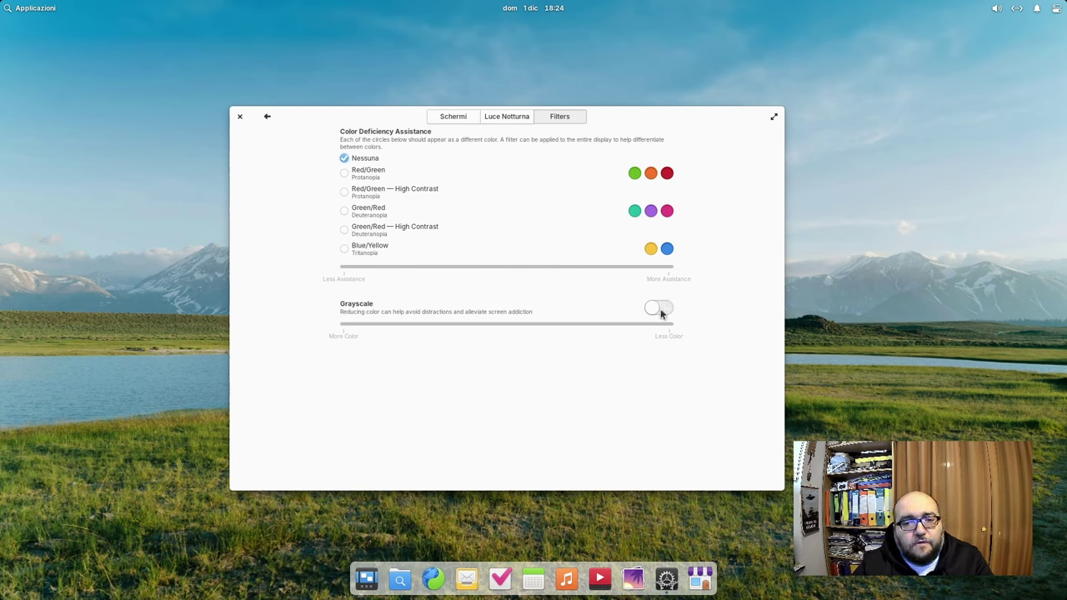
click(658, 309)
click(659, 309)
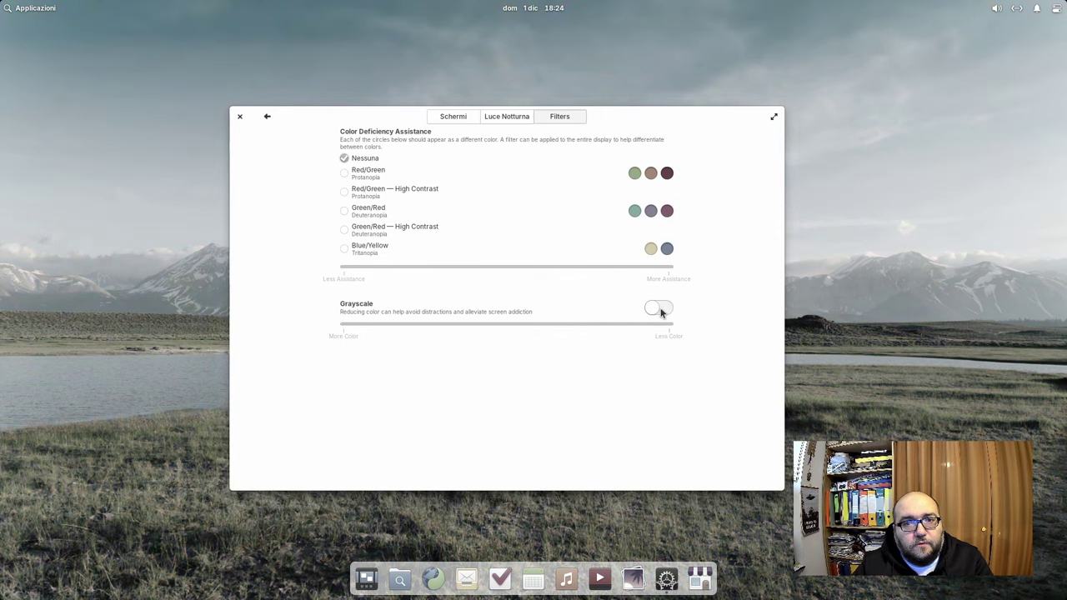
click(659, 310)
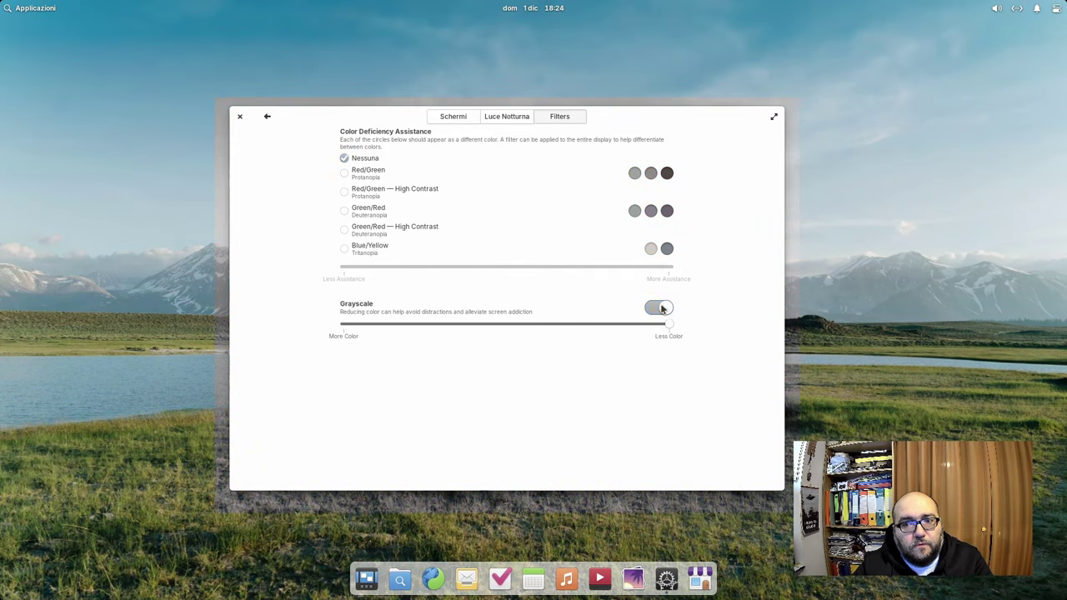
click(660, 309)
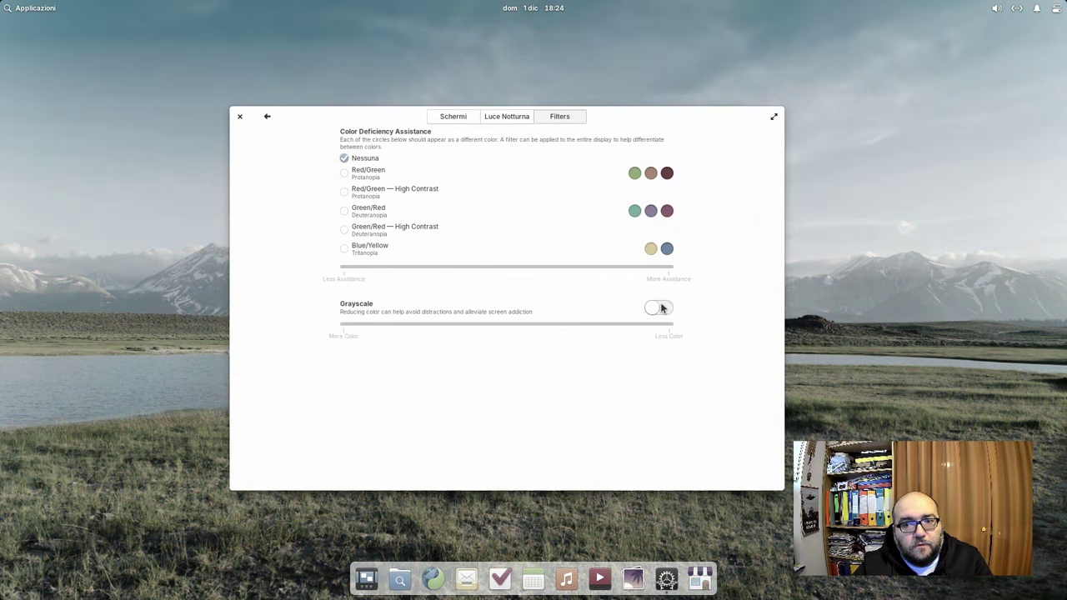
click(266, 116)
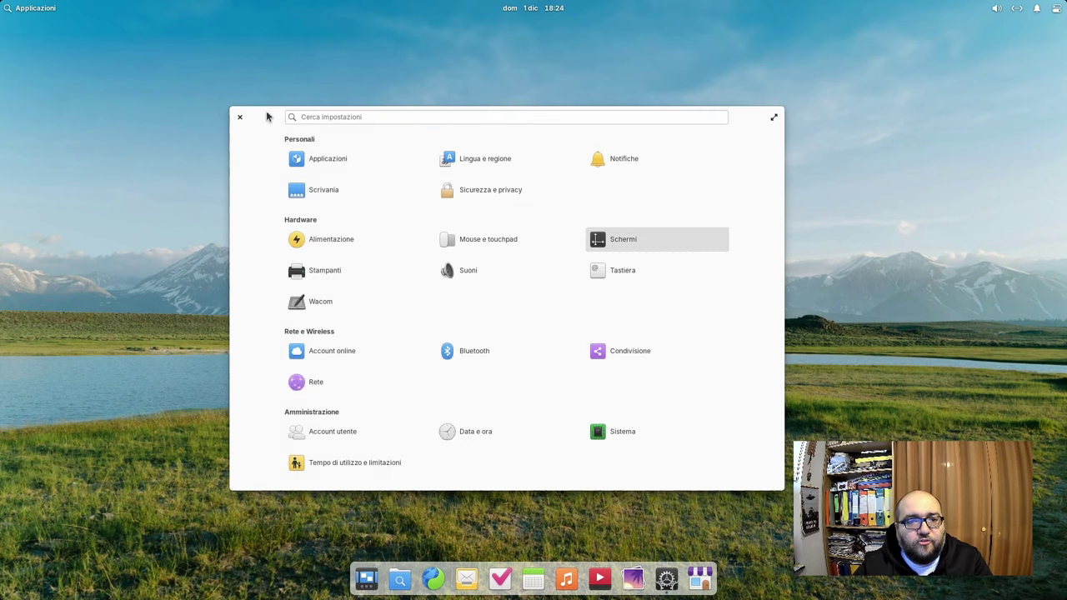
click(341, 281)
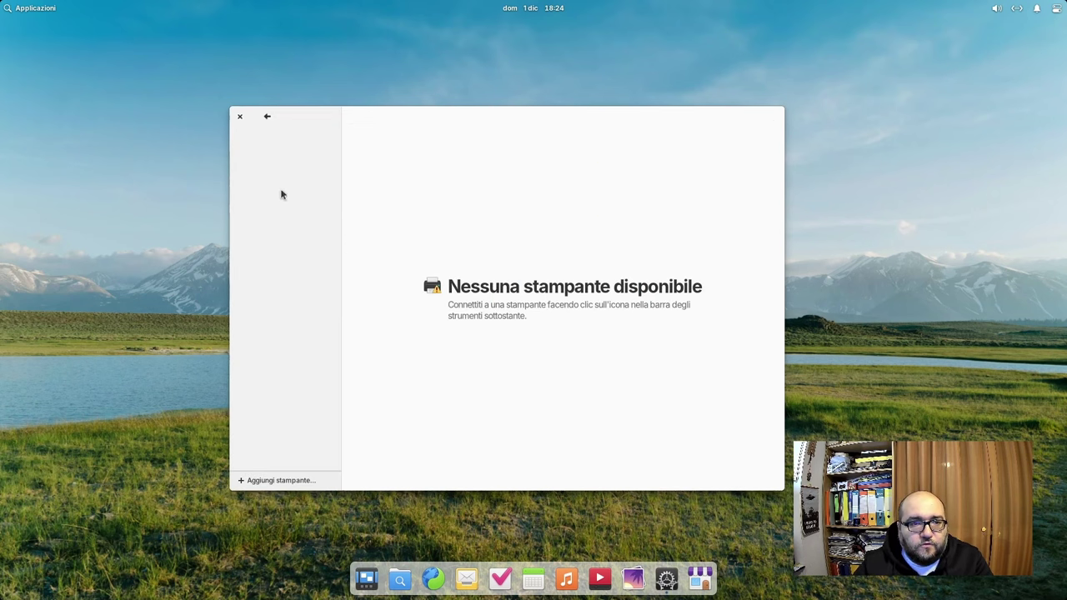
click(266, 115)
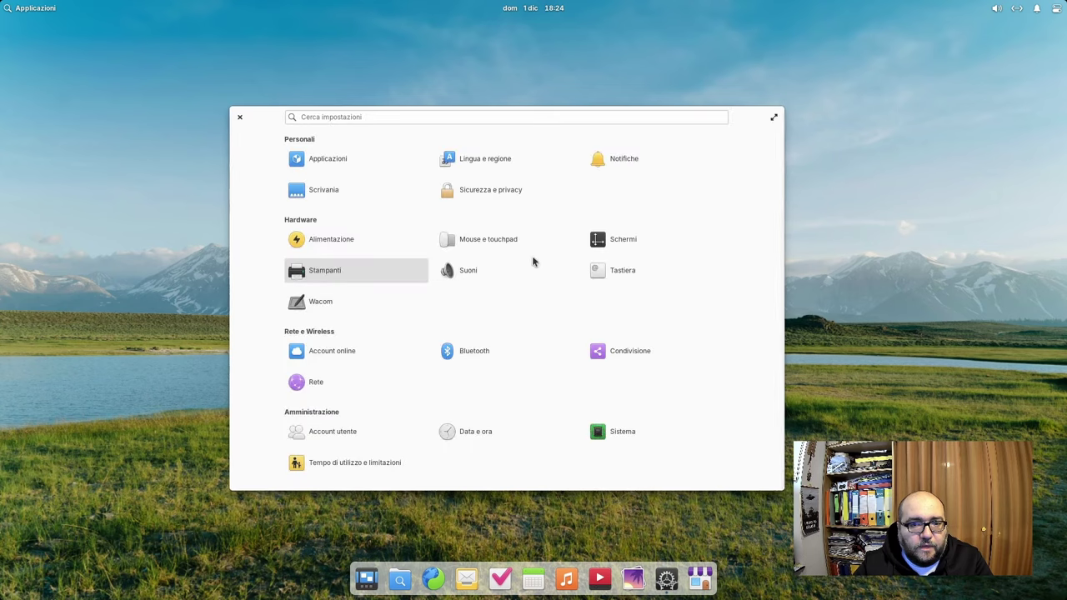
click(499, 276)
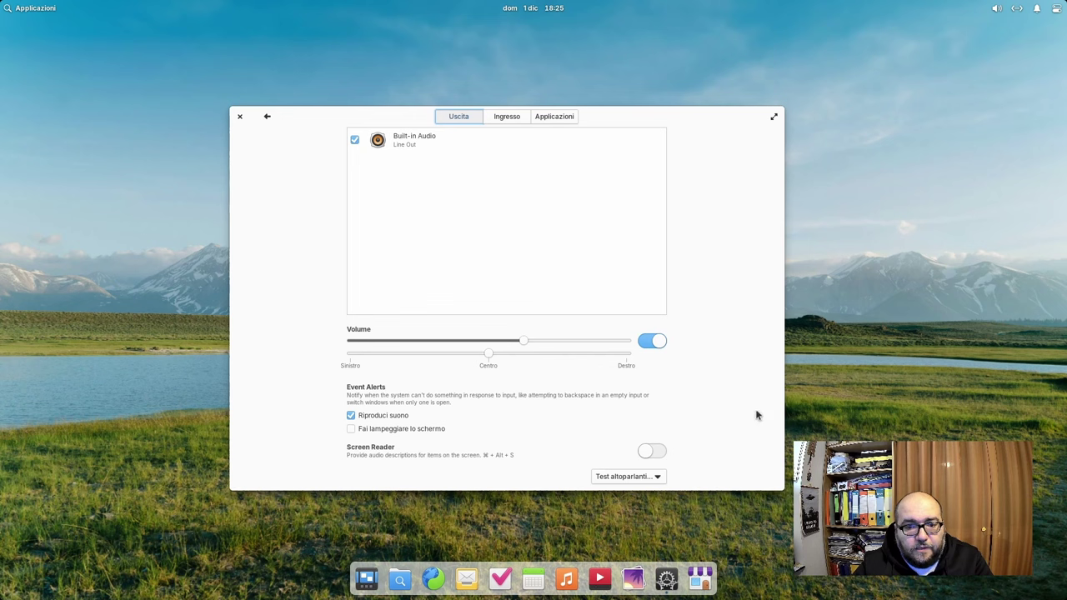
click(653, 454)
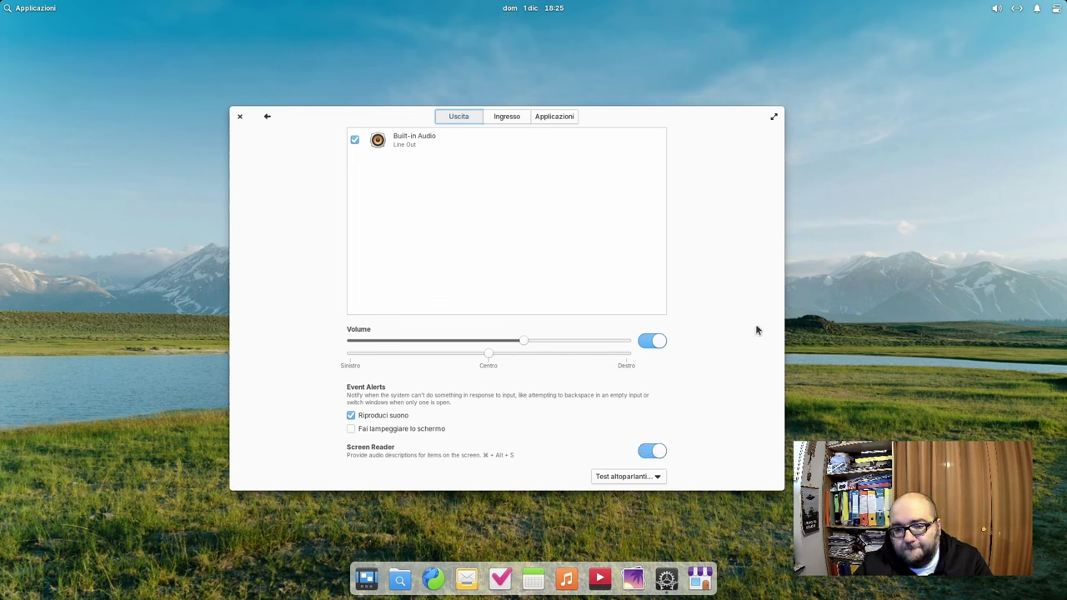
click(652, 454)
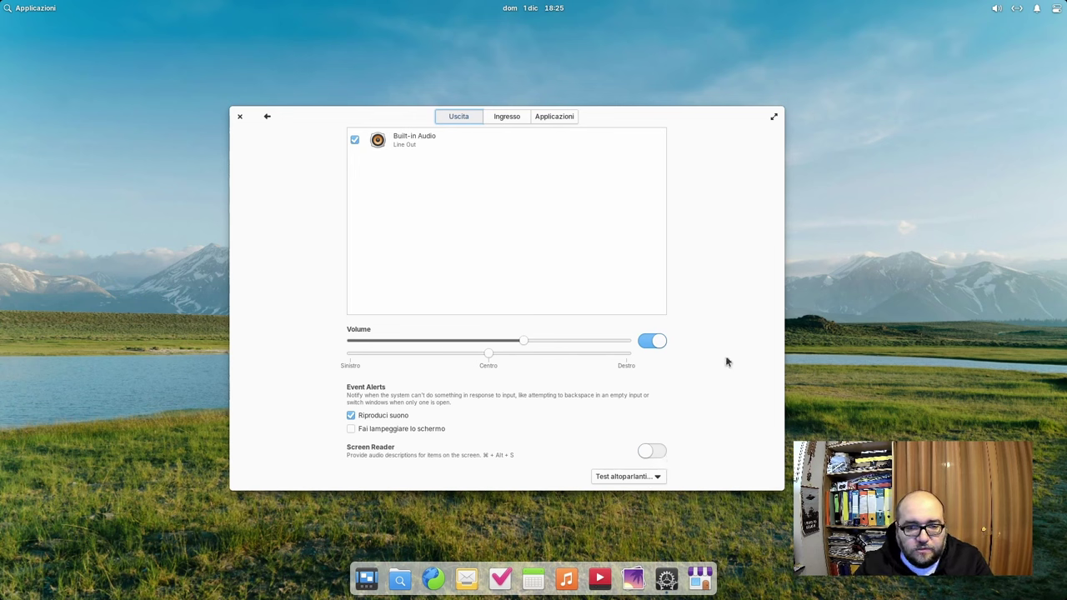
click(505, 118)
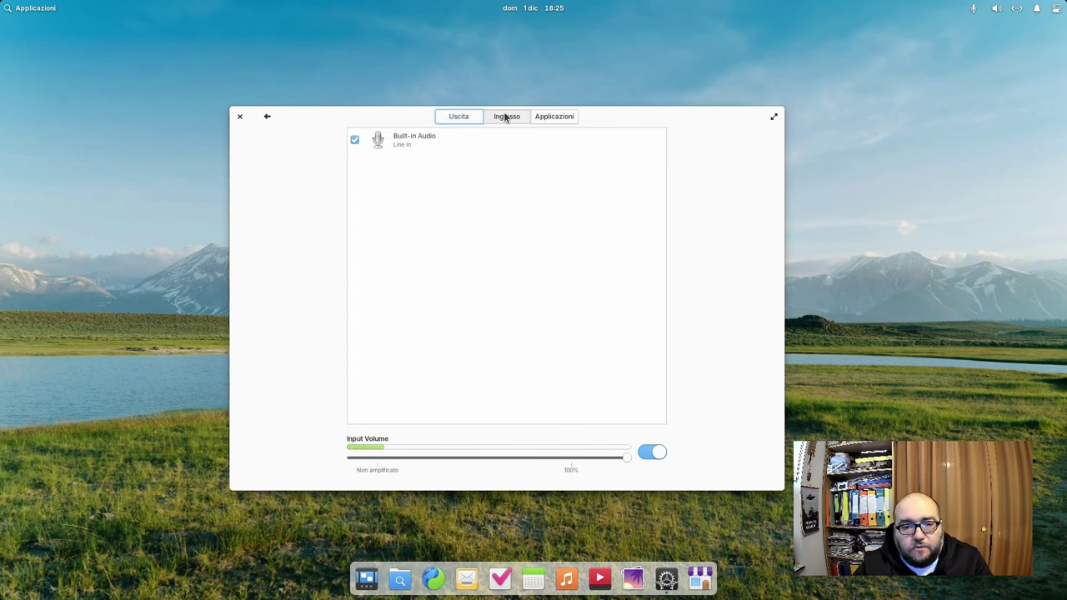
click(558, 124)
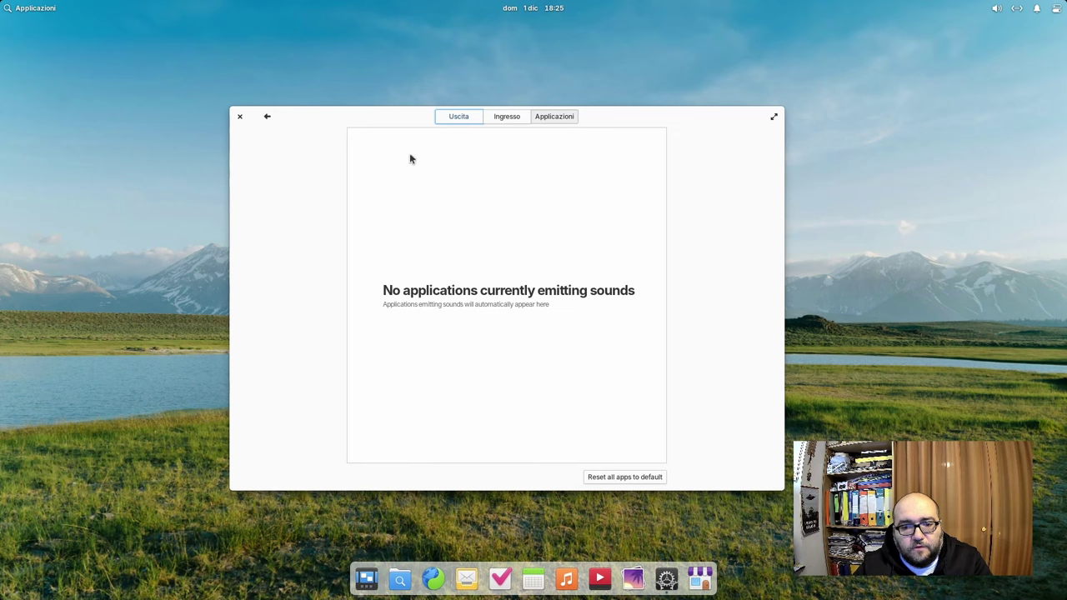
click(269, 118)
click(631, 279)
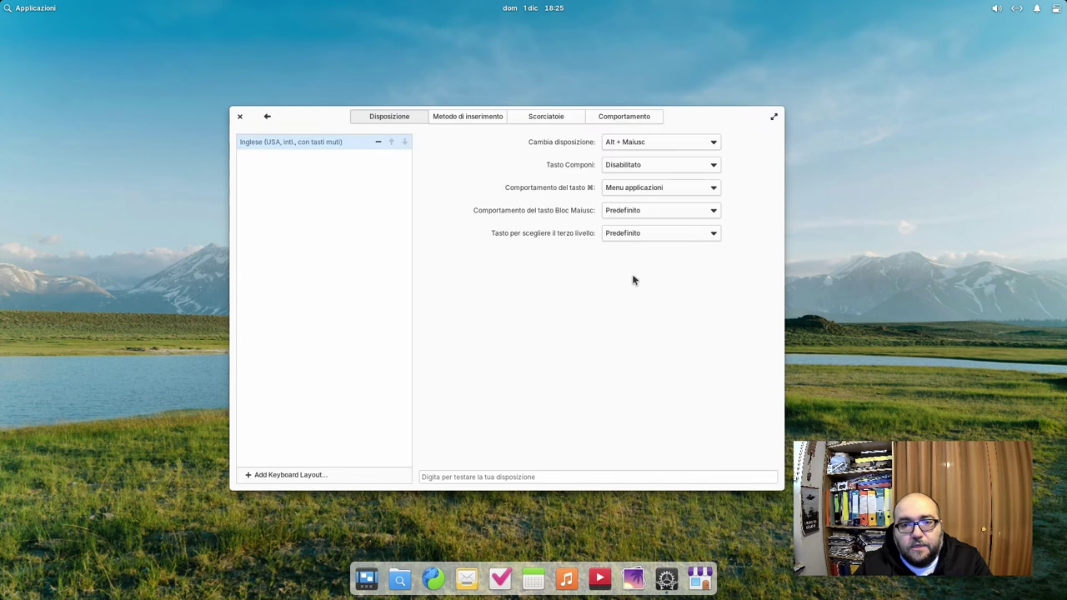
click(484, 120)
click(544, 117)
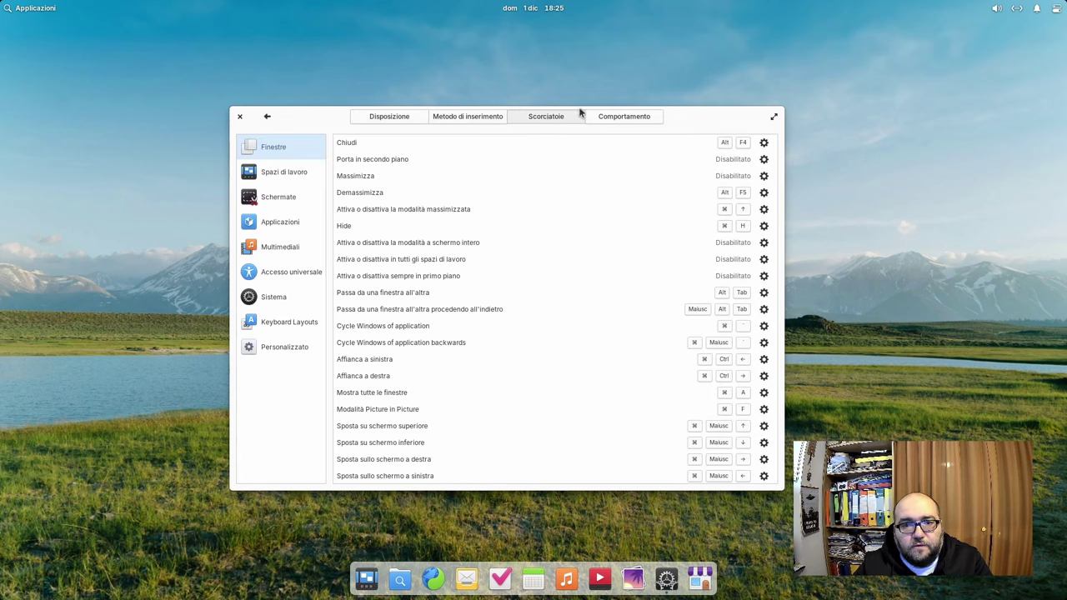
click(271, 177)
click(275, 204)
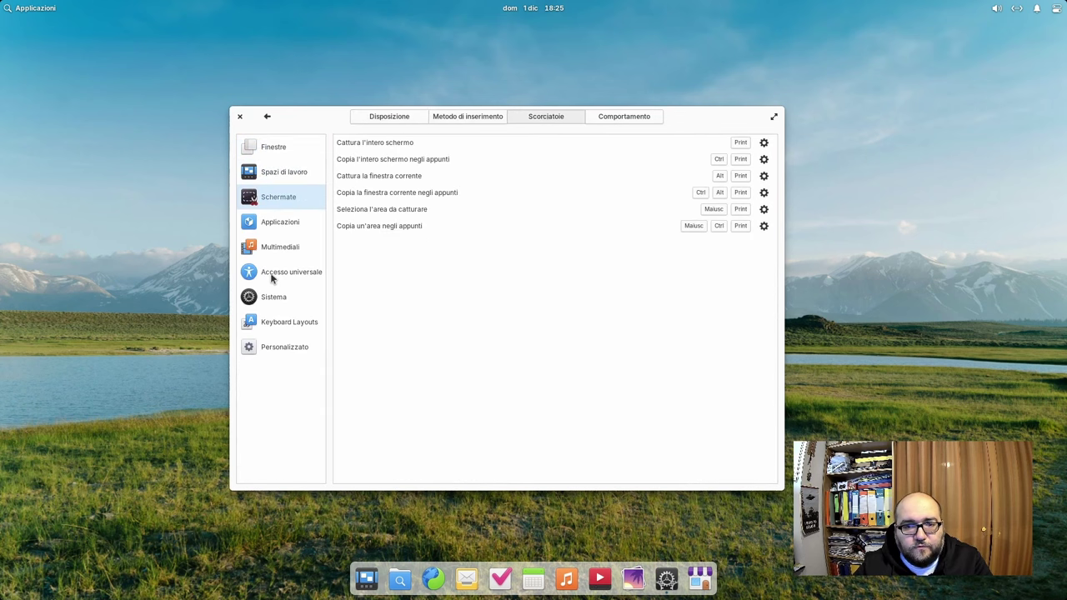
click(271, 277)
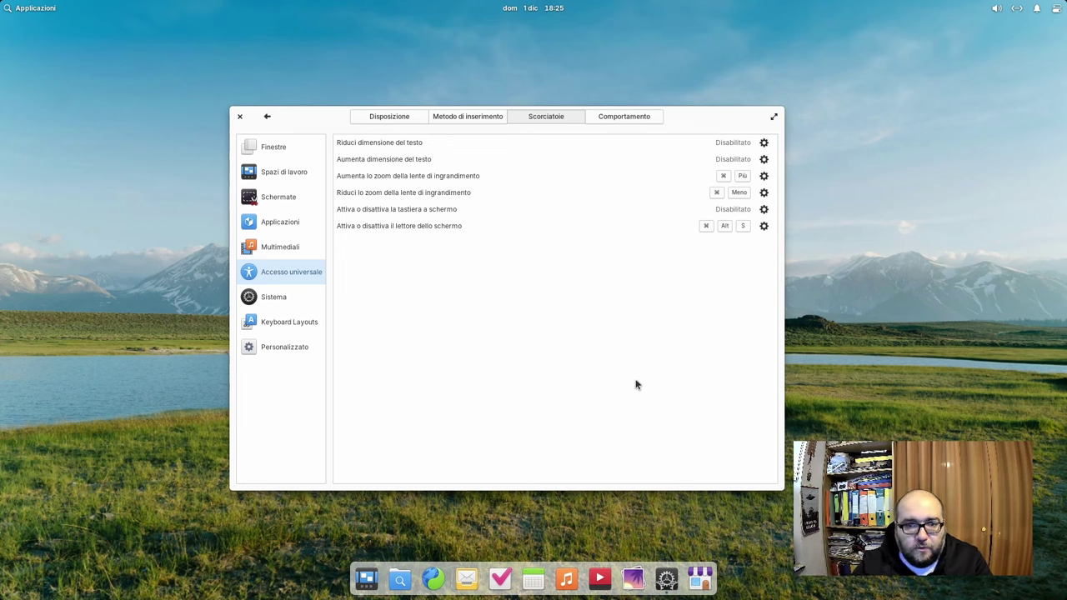
click(625, 116)
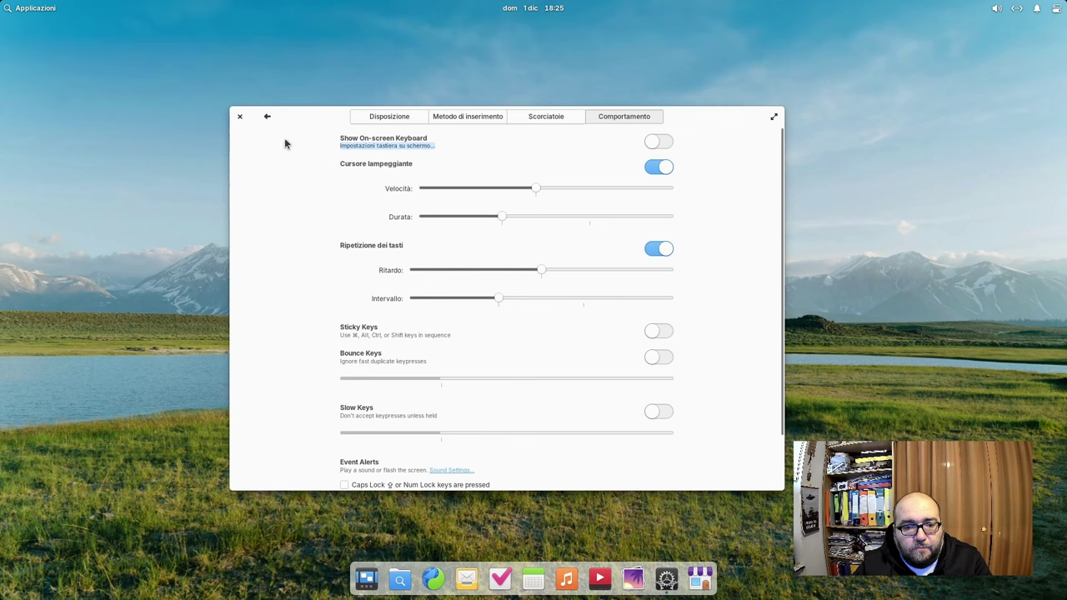
click(268, 117)
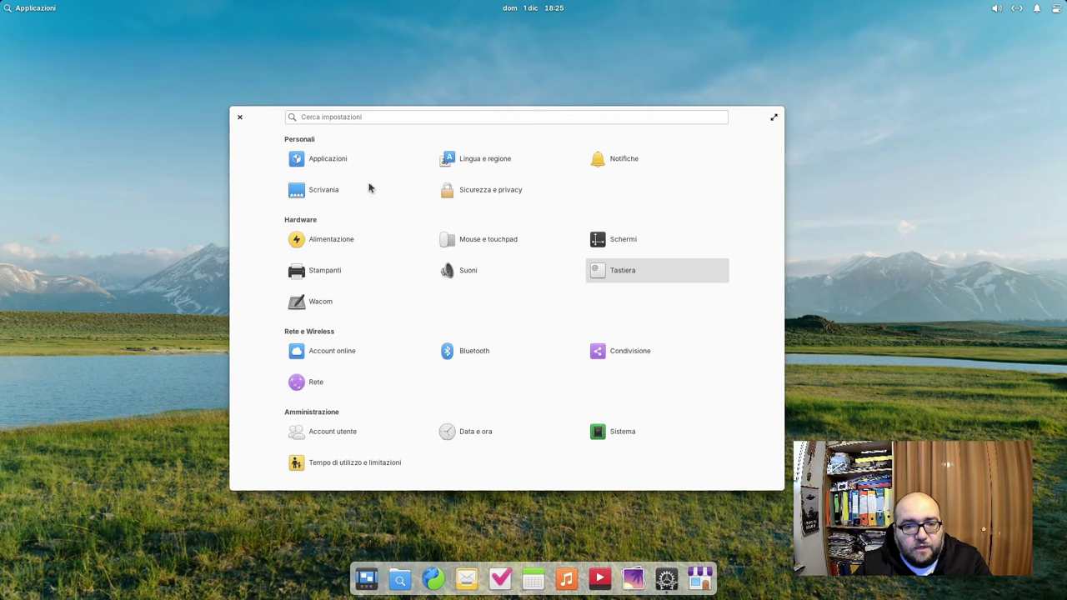
click(345, 303)
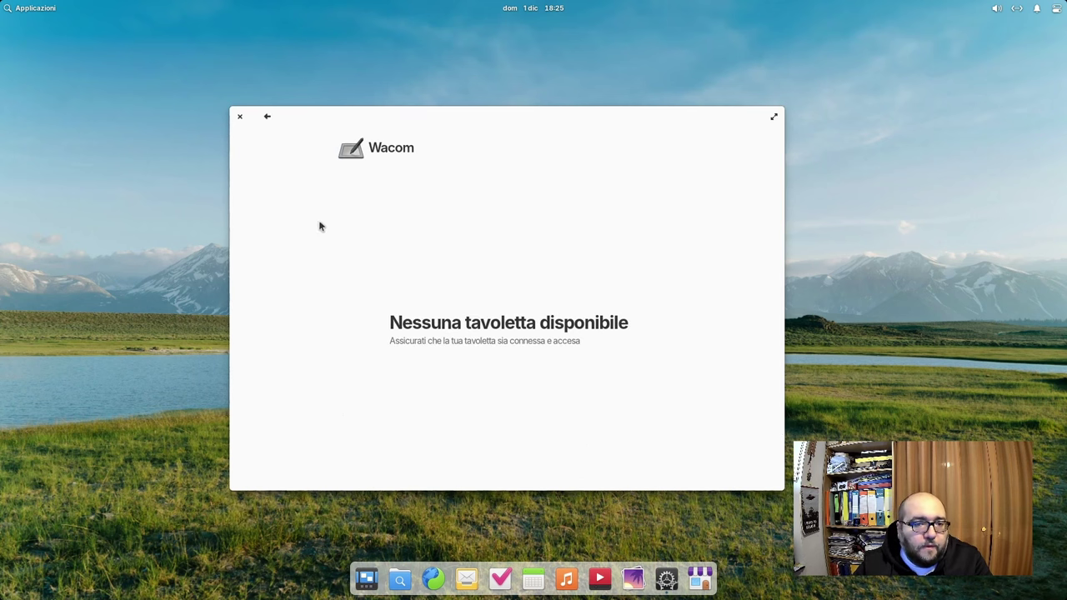
click(265, 118)
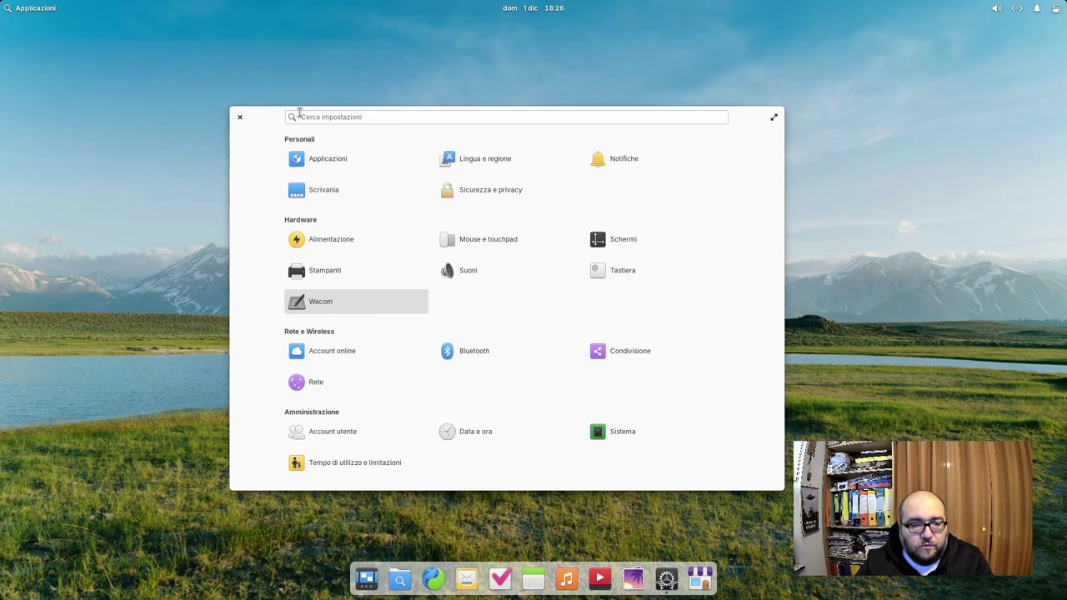
click(359, 360)
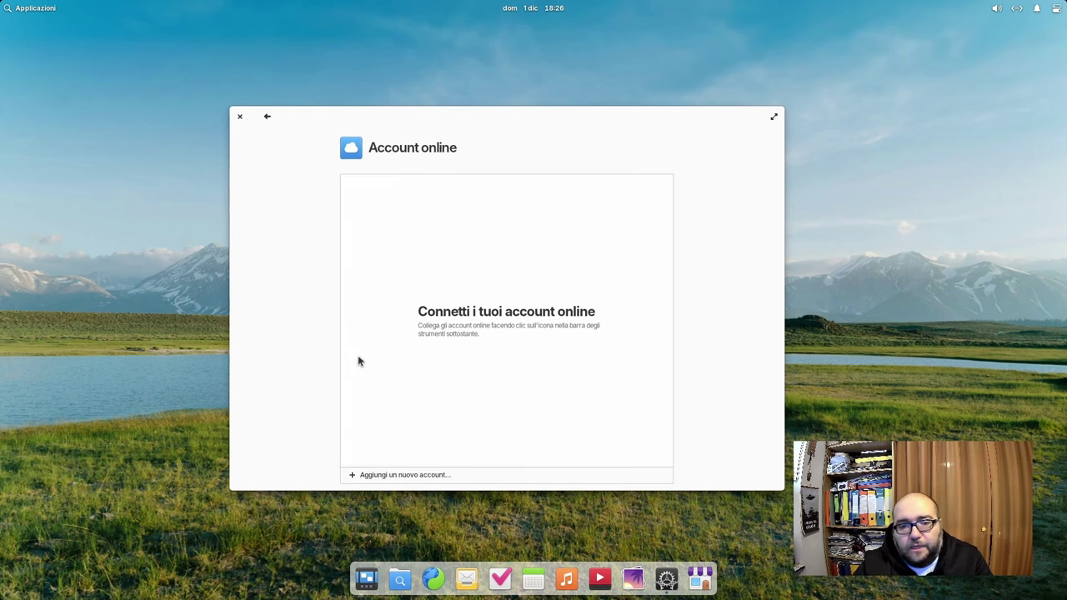
click(268, 118)
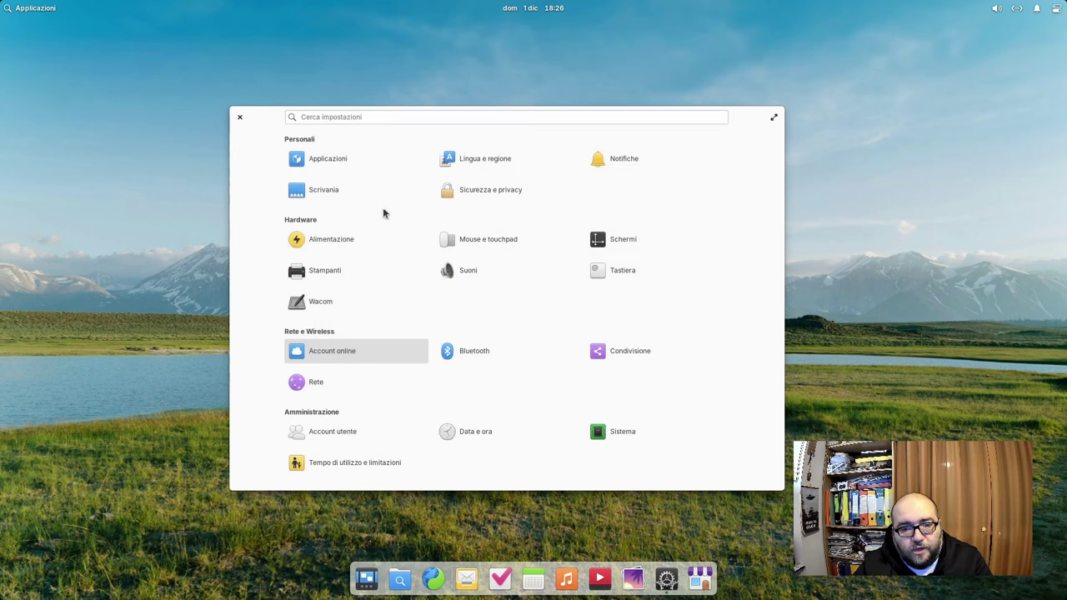
click(495, 357)
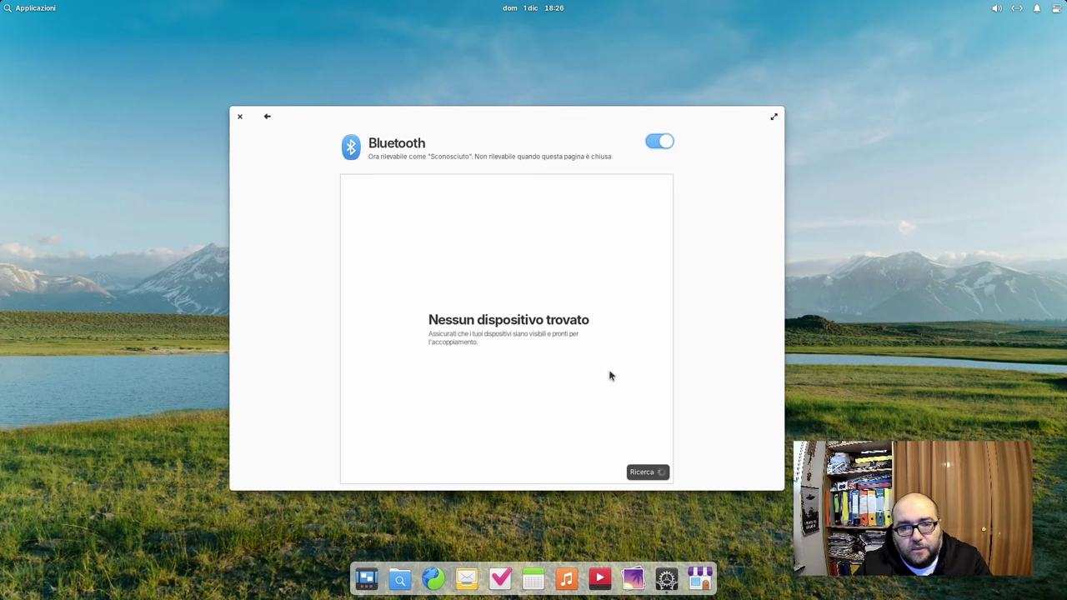
click(268, 118)
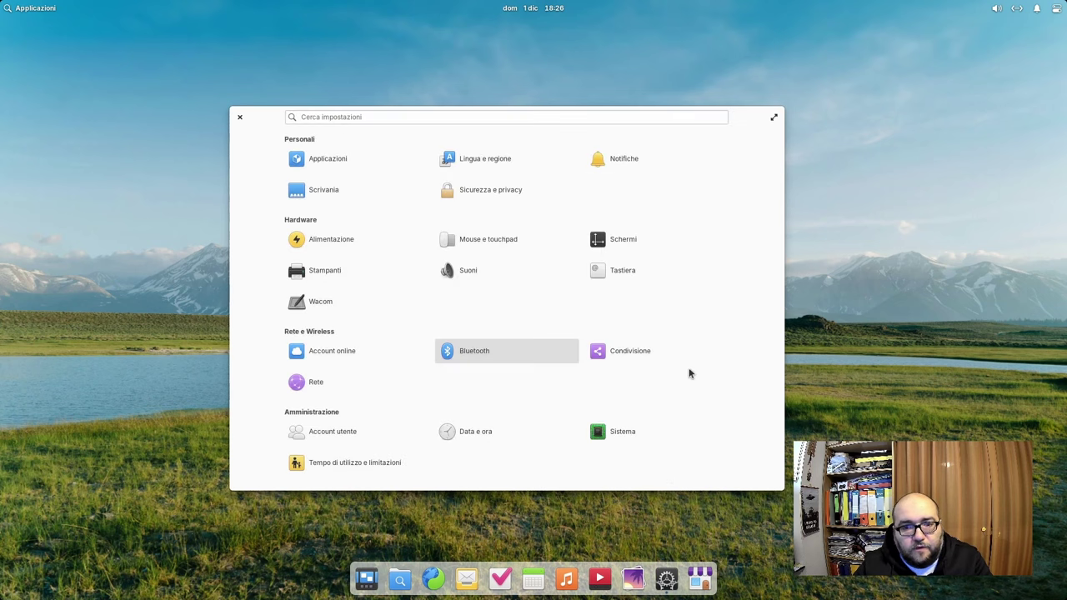
click(641, 353)
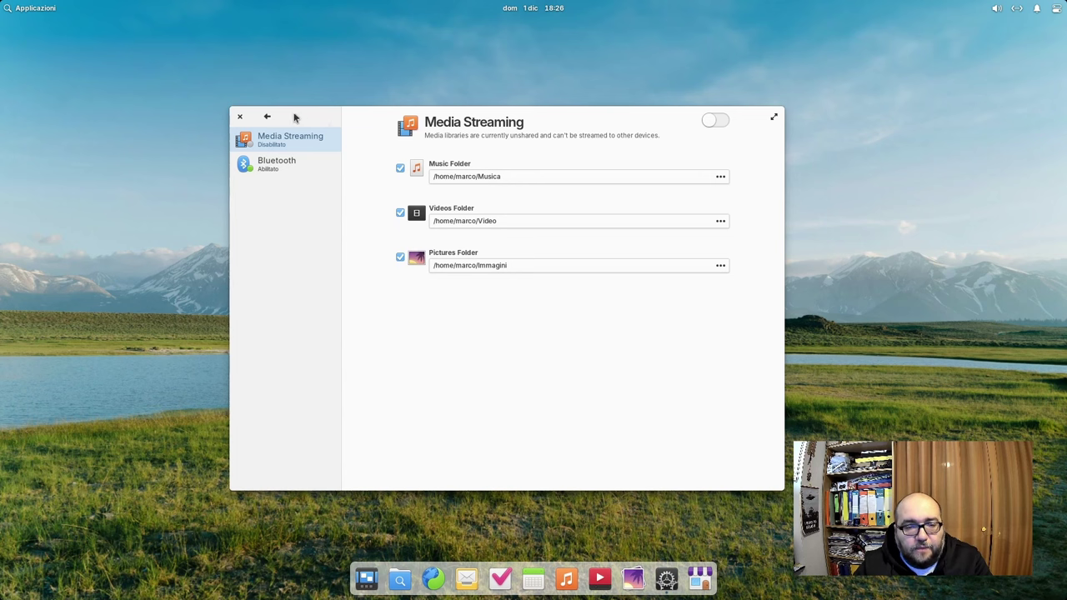
click(275, 170)
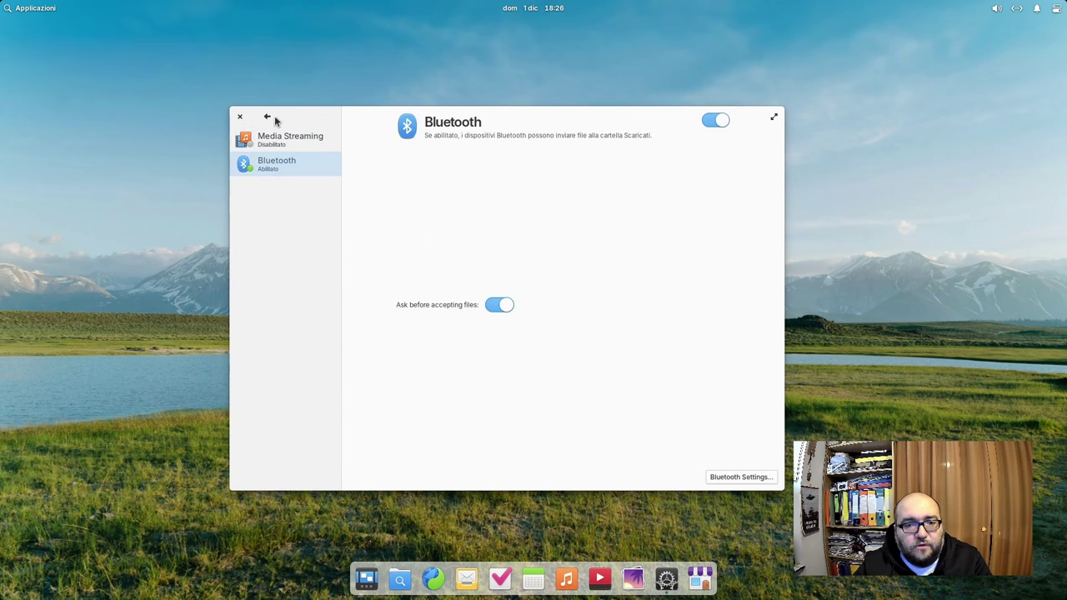
click(269, 117)
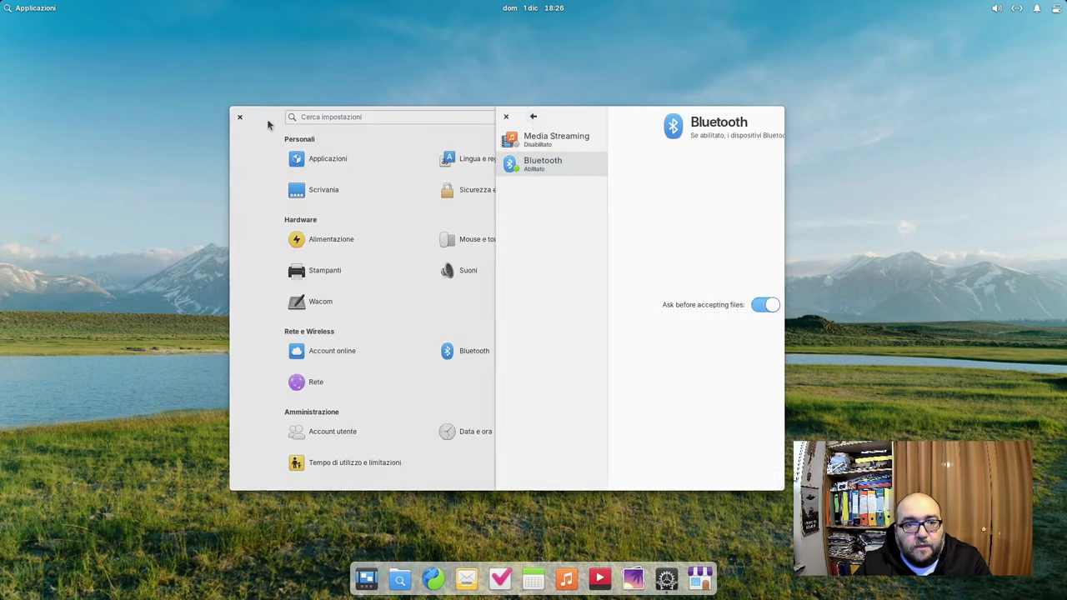
click(346, 385)
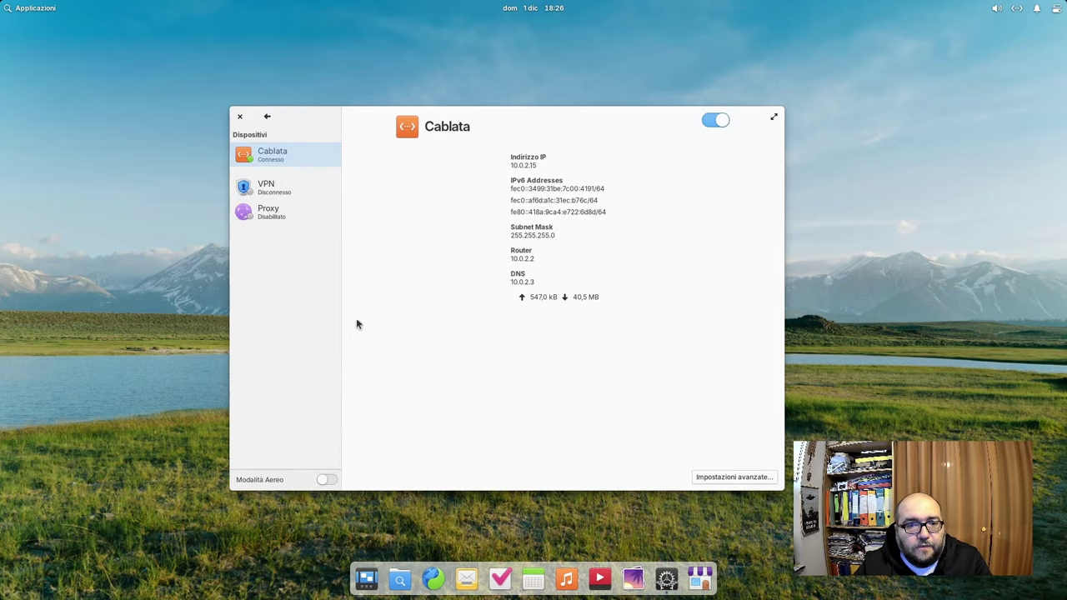
click(291, 190)
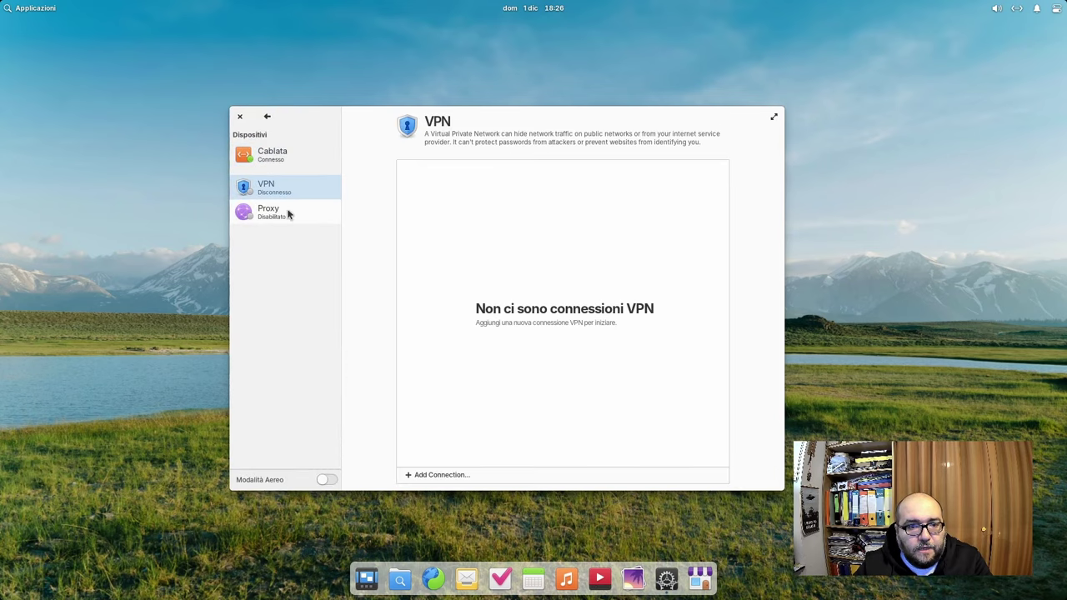
click(283, 213)
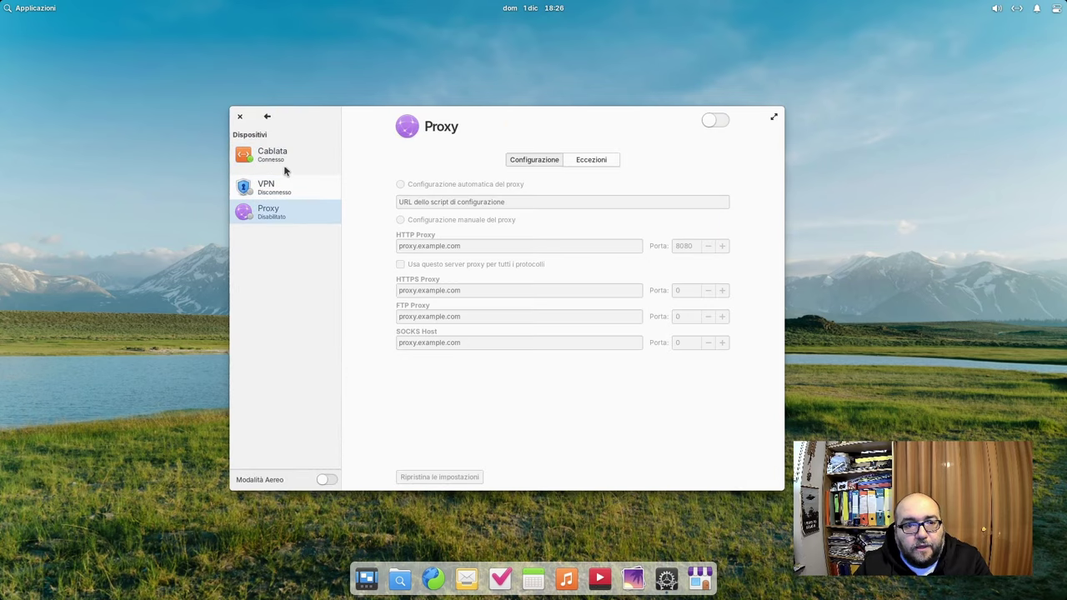
click(267, 117)
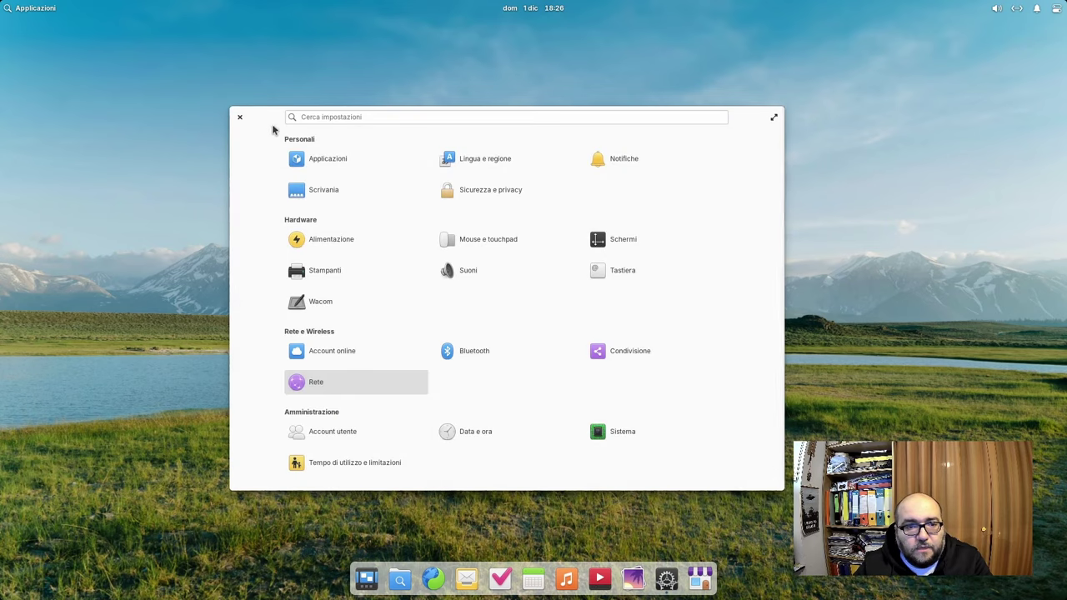
Look over user accounts and the guest session settings, then go back to the overview
click(376, 433)
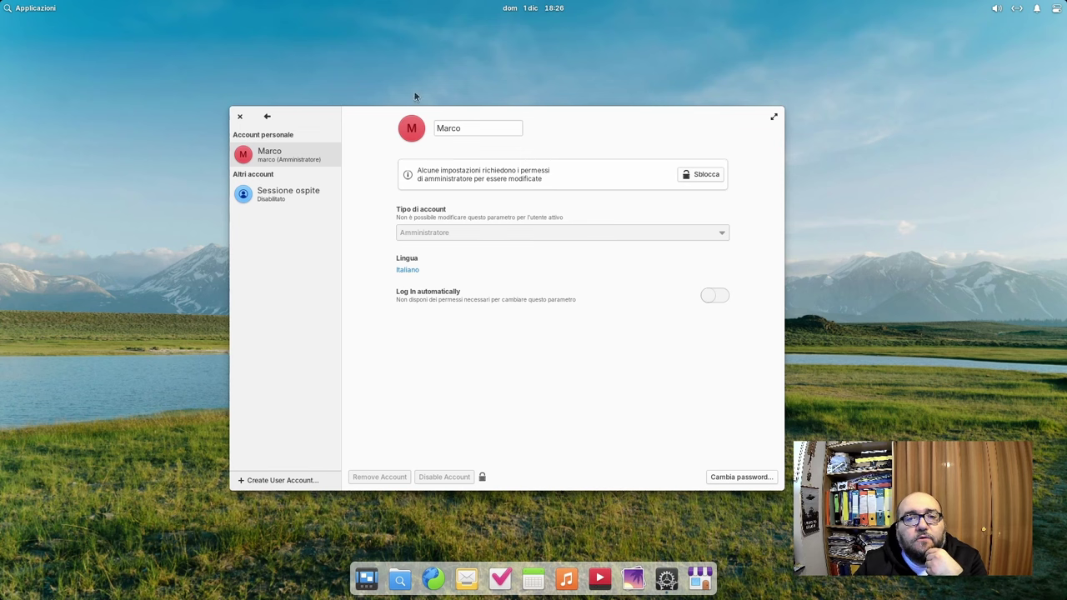
click(267, 118)
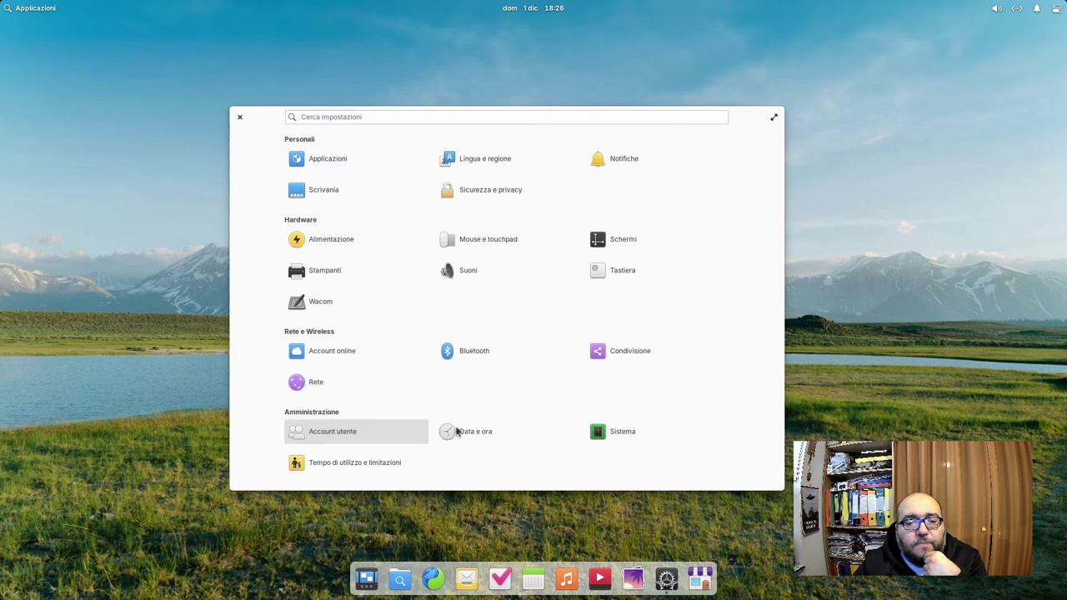
click(380, 433)
click(289, 196)
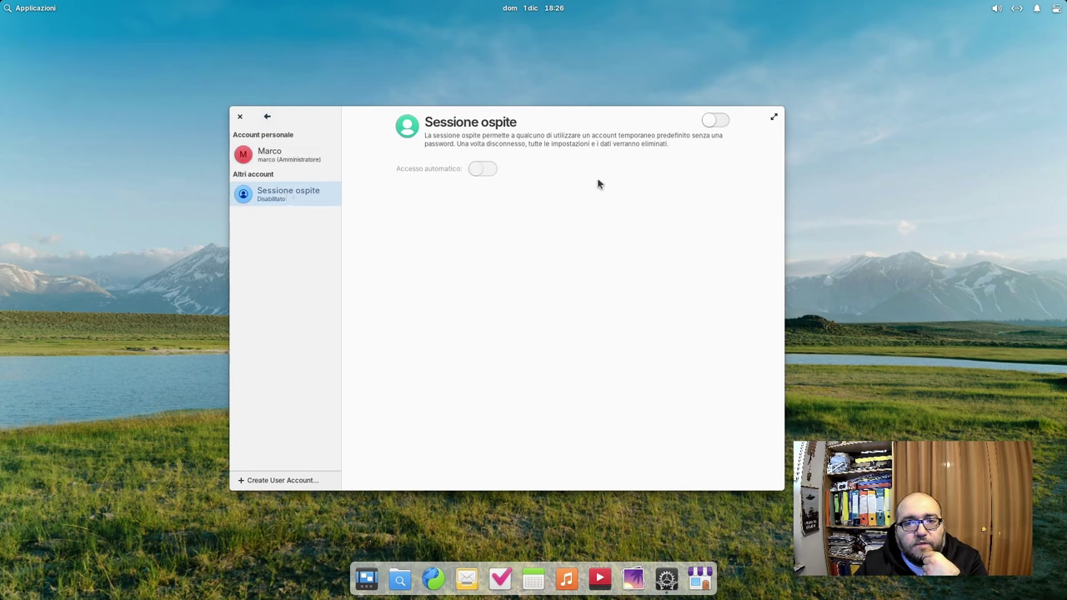
triple_click(516, 140)
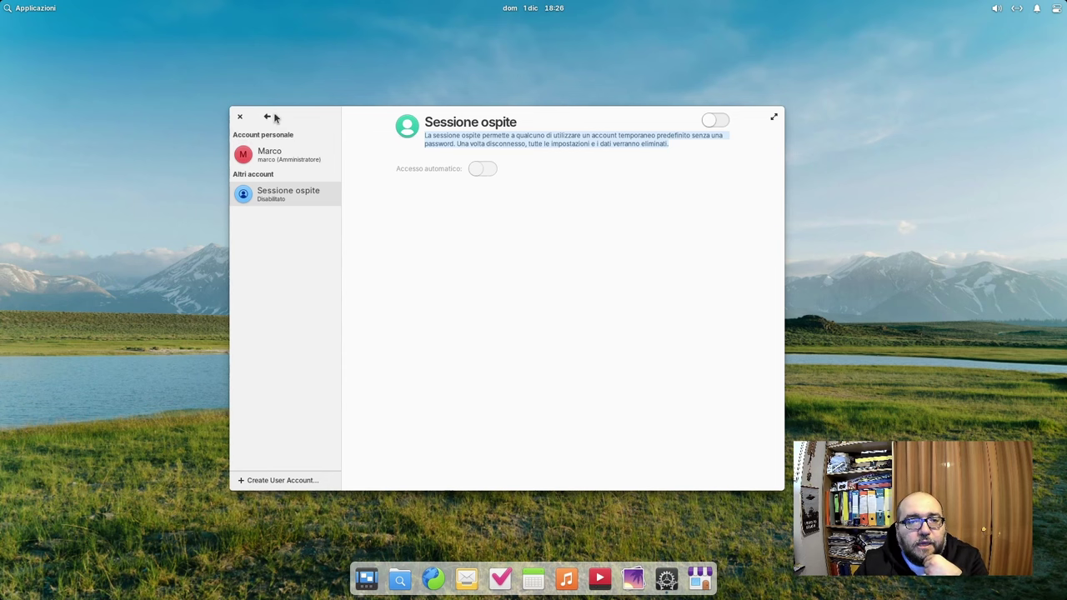
click(266, 119)
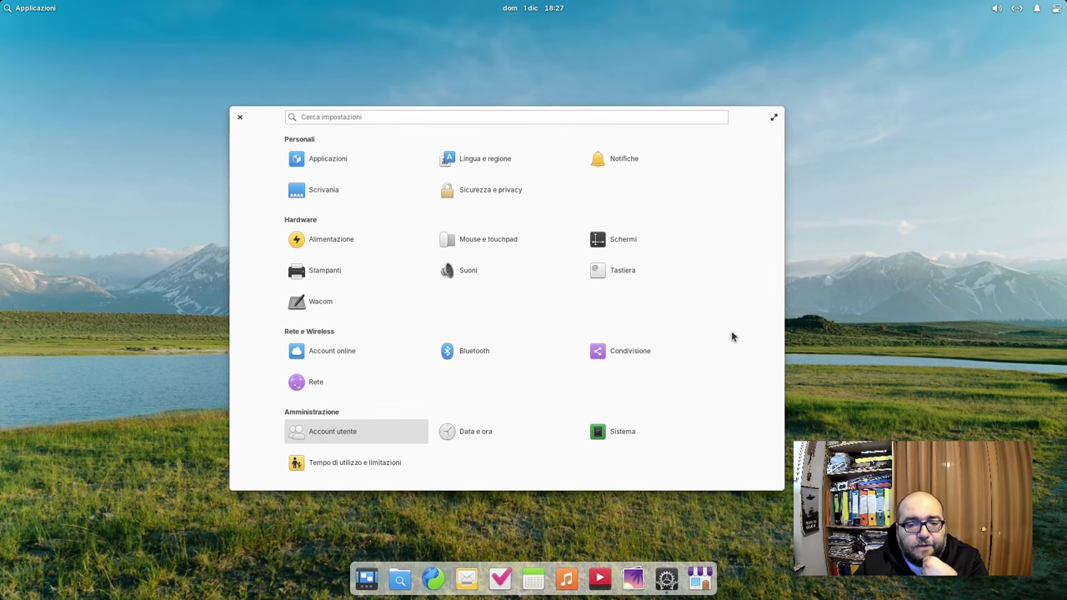
click(490, 432)
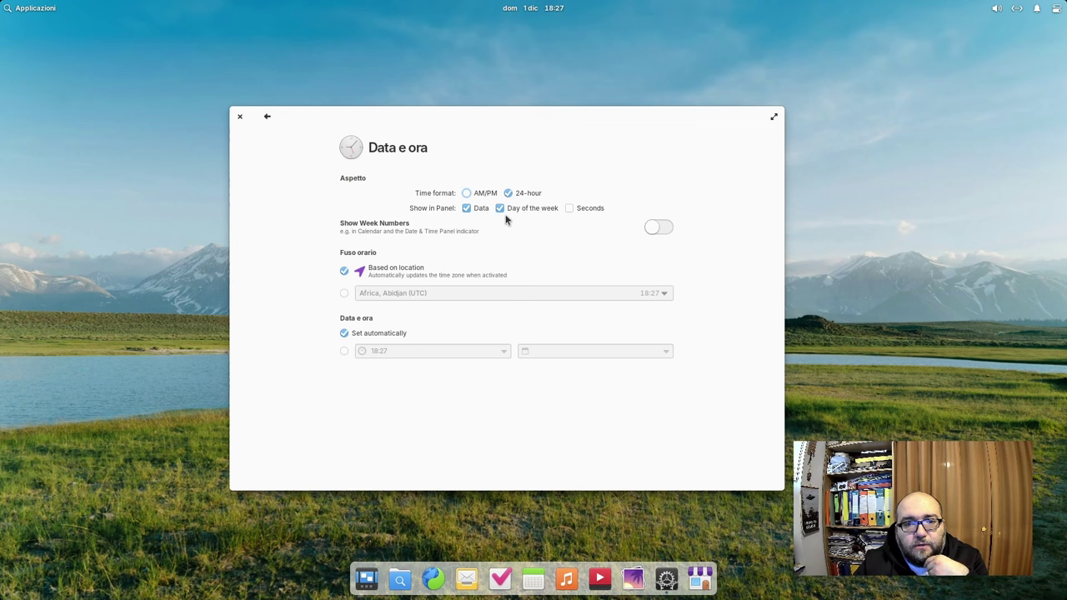
click(572, 209)
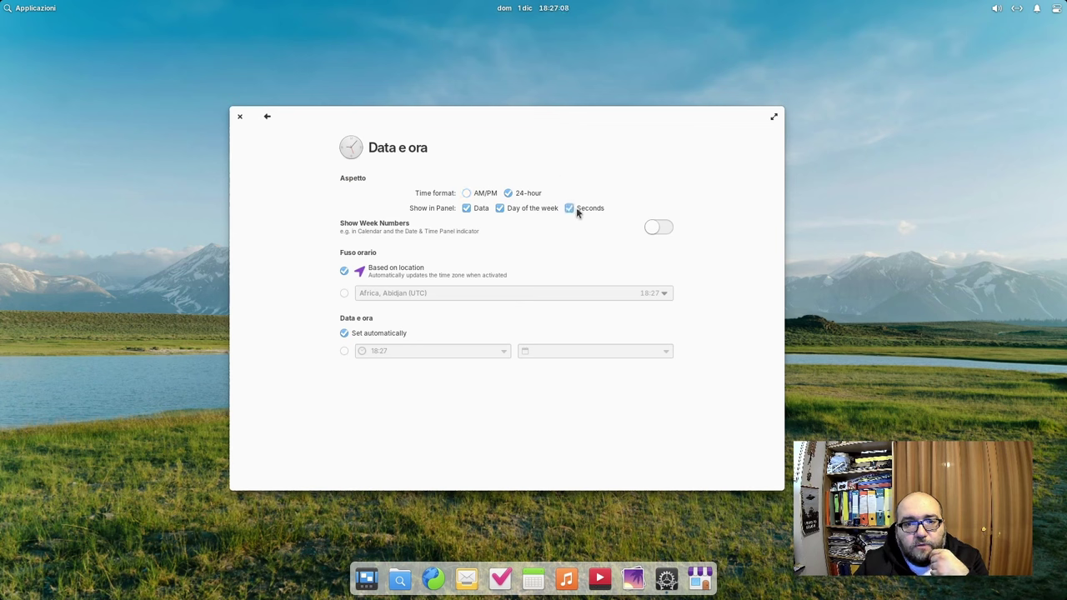
click(577, 213)
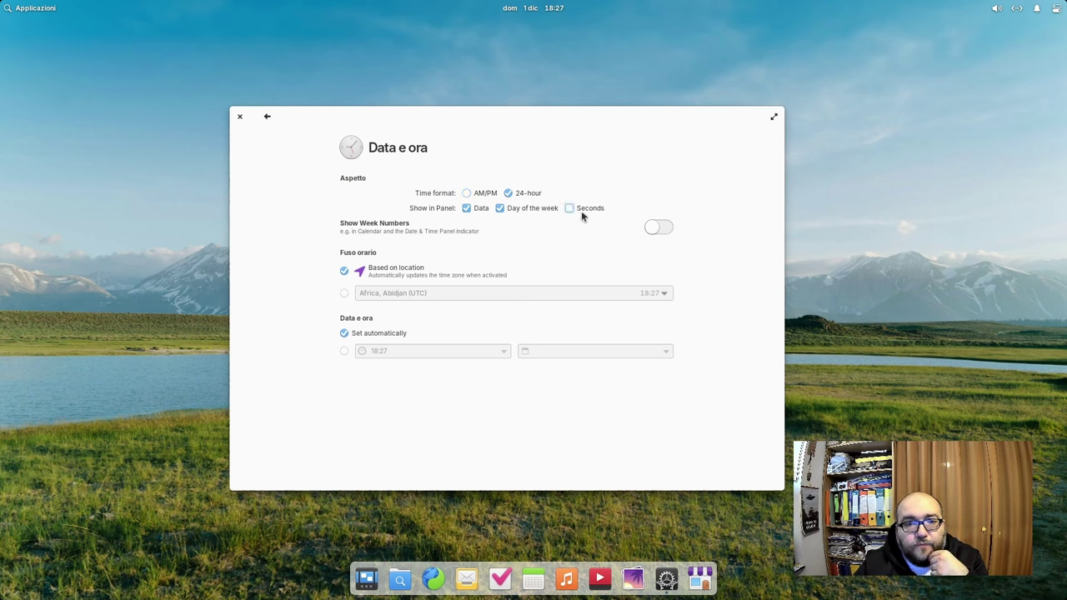
click(658, 229)
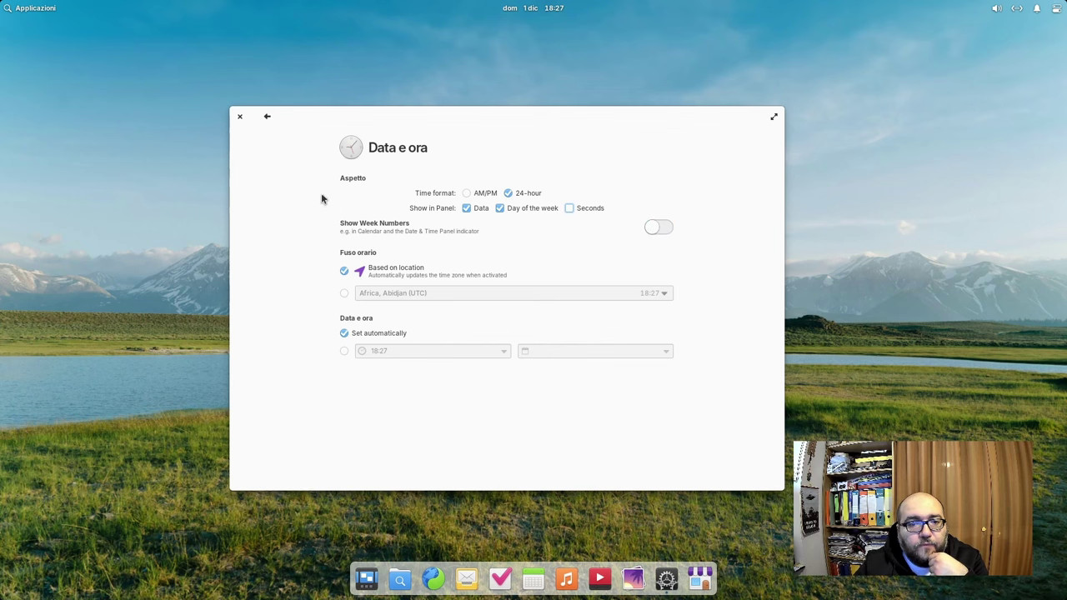
Open Sistema and review the list of packages to be upgraded
click(268, 117)
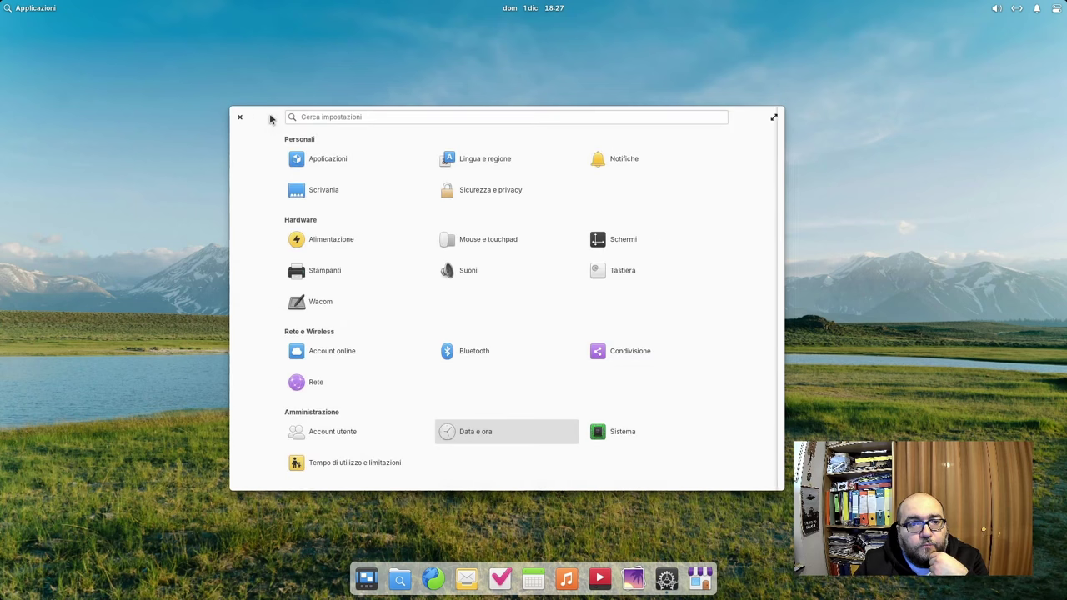
click(634, 436)
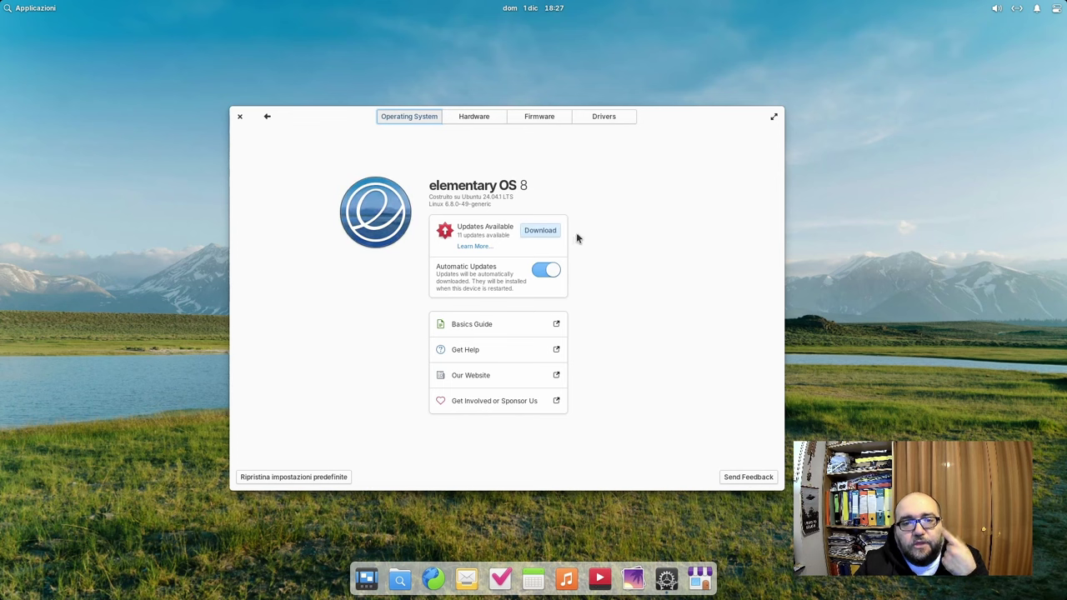
click(481, 247)
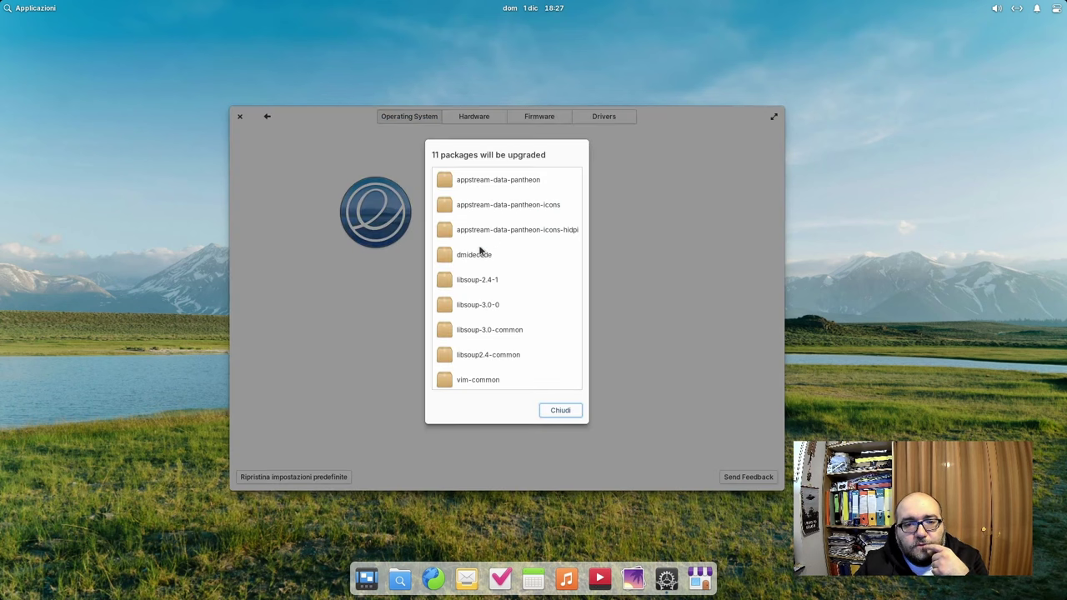
scroll(517, 263, down, 2)
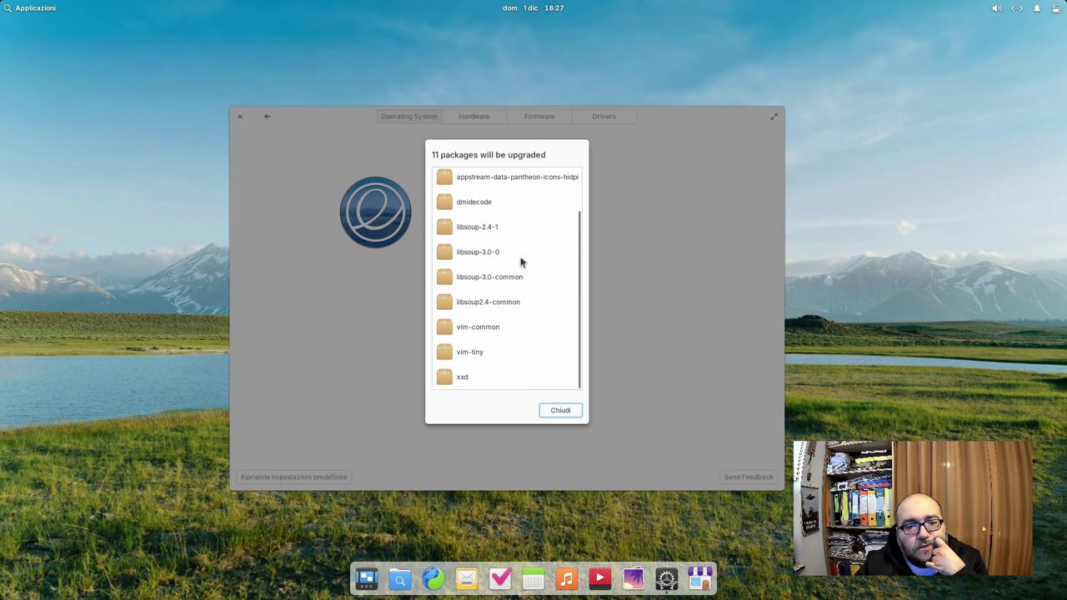
scroll(521, 262, up, 2)
click(551, 410)
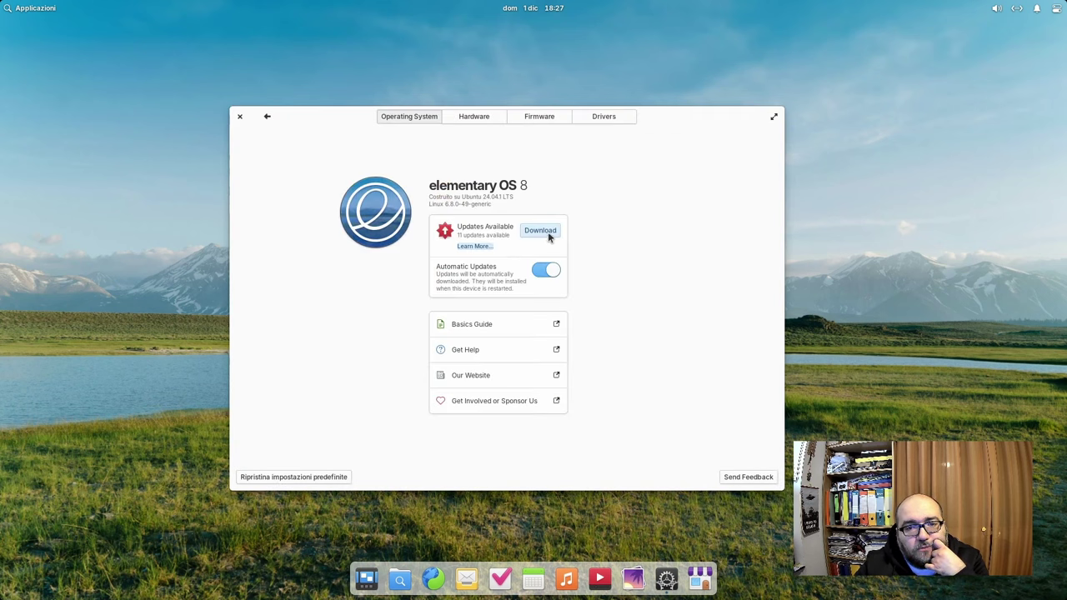
Download the 11 updates, check the Hardware, Firmware and Drivers tabs, then go back
click(549, 236)
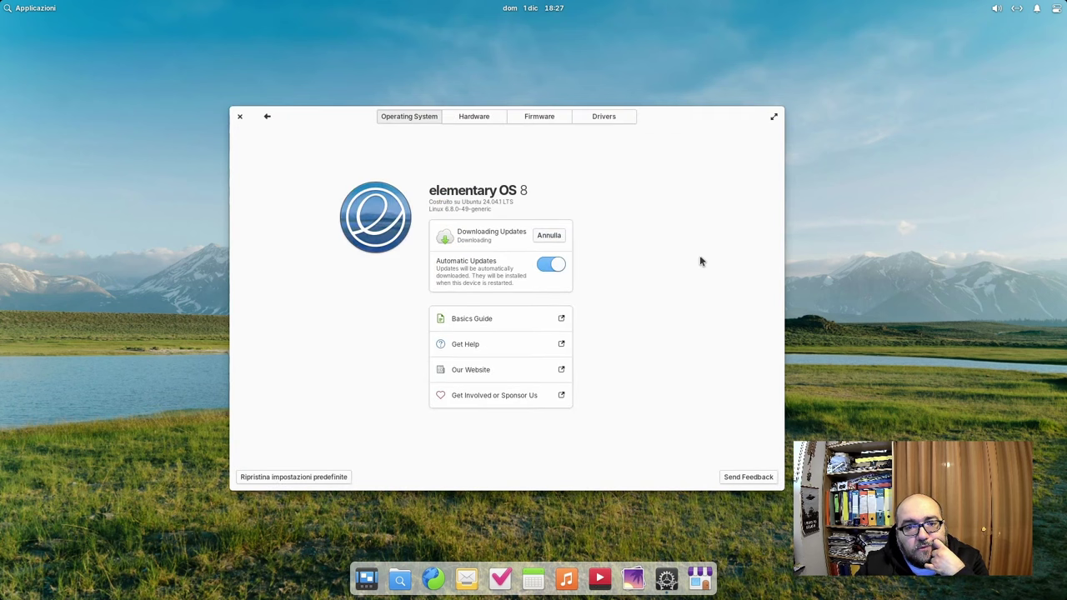
click(489, 118)
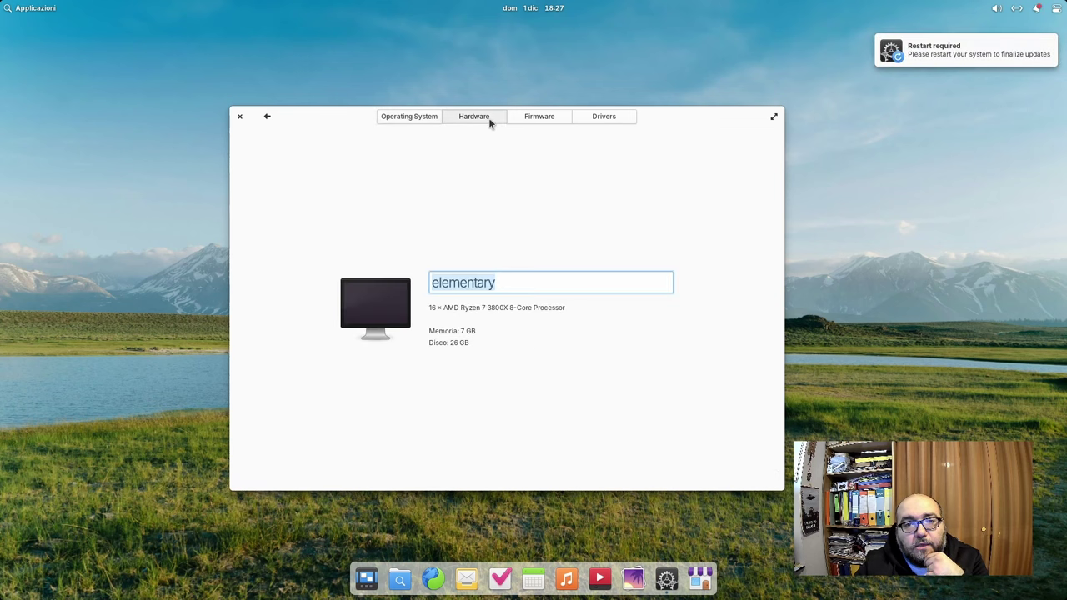
click(548, 119)
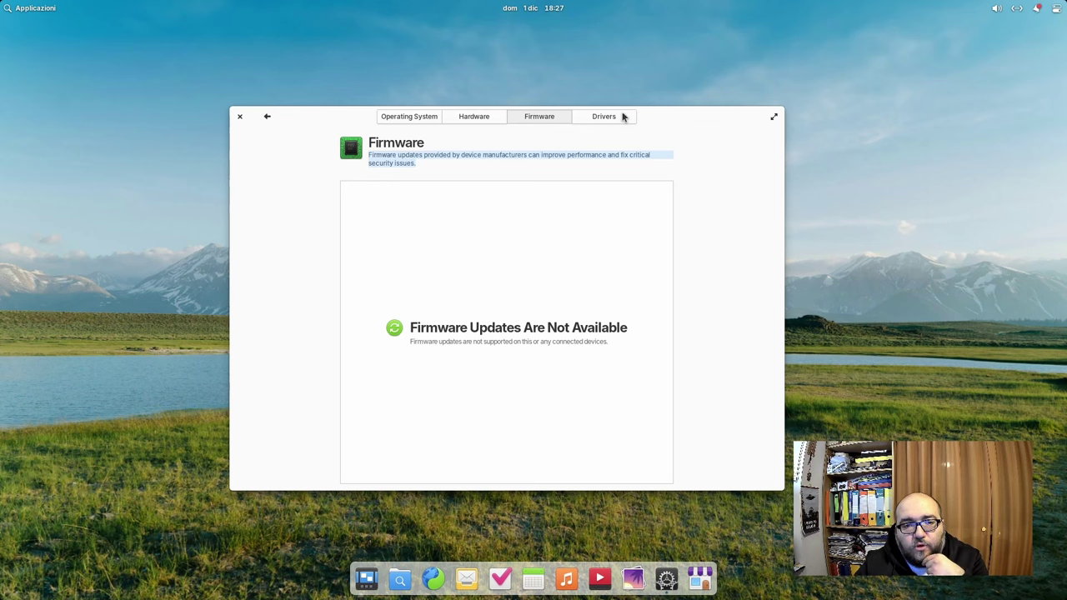
click(609, 121)
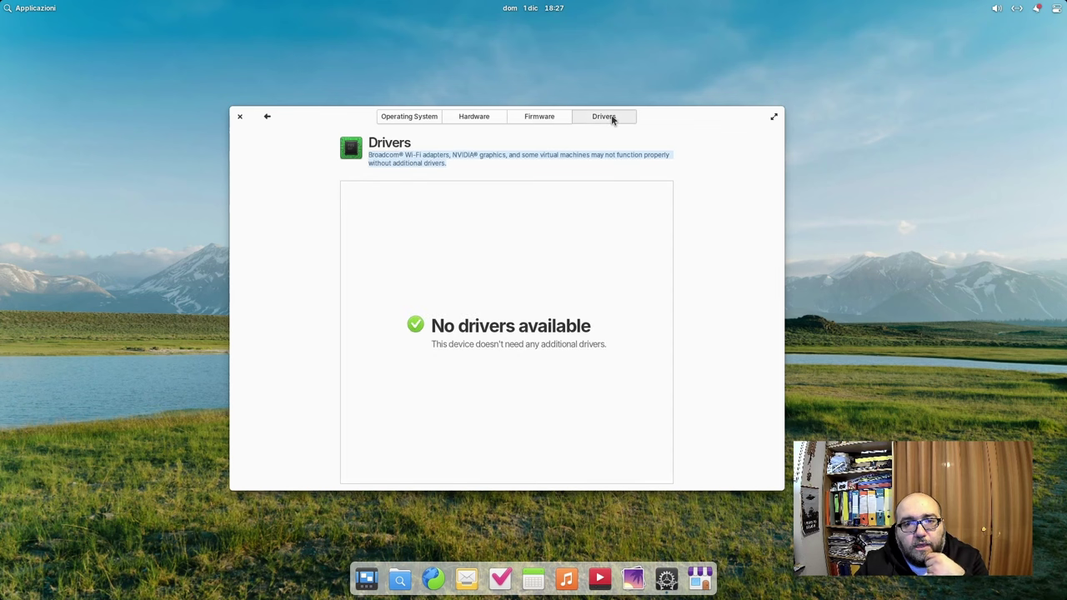
click(268, 119)
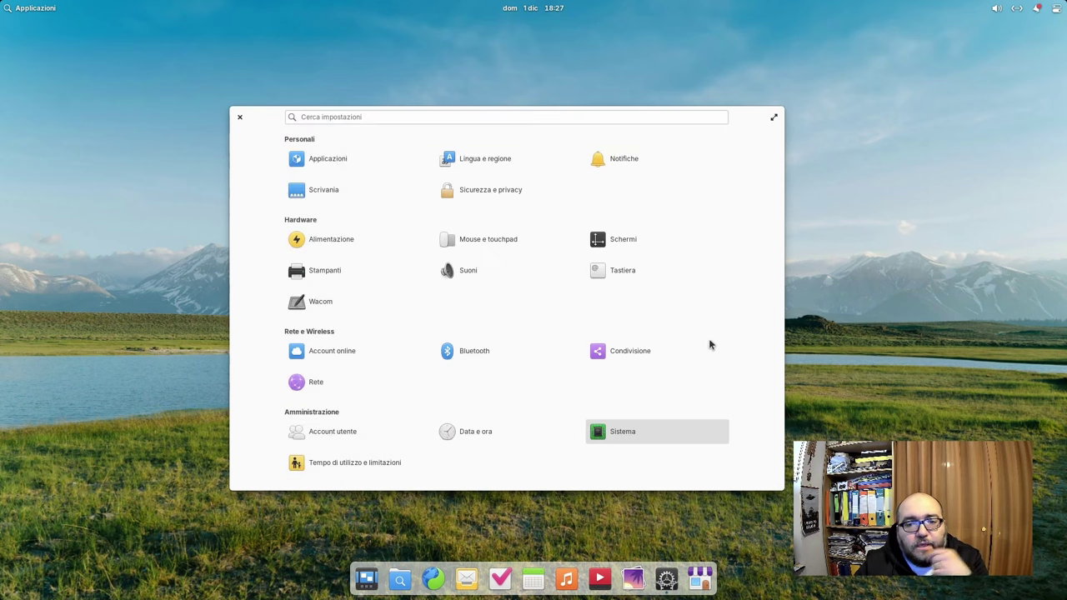
View the Tempo di utilizzo e limitazioni page, then close System Settings
click(365, 468)
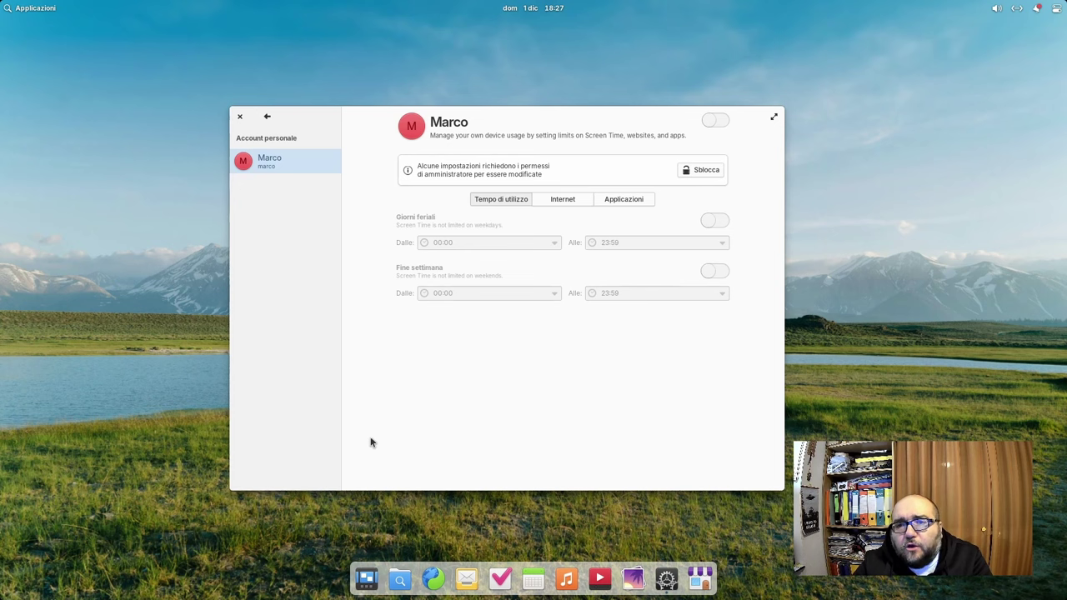
click(269, 119)
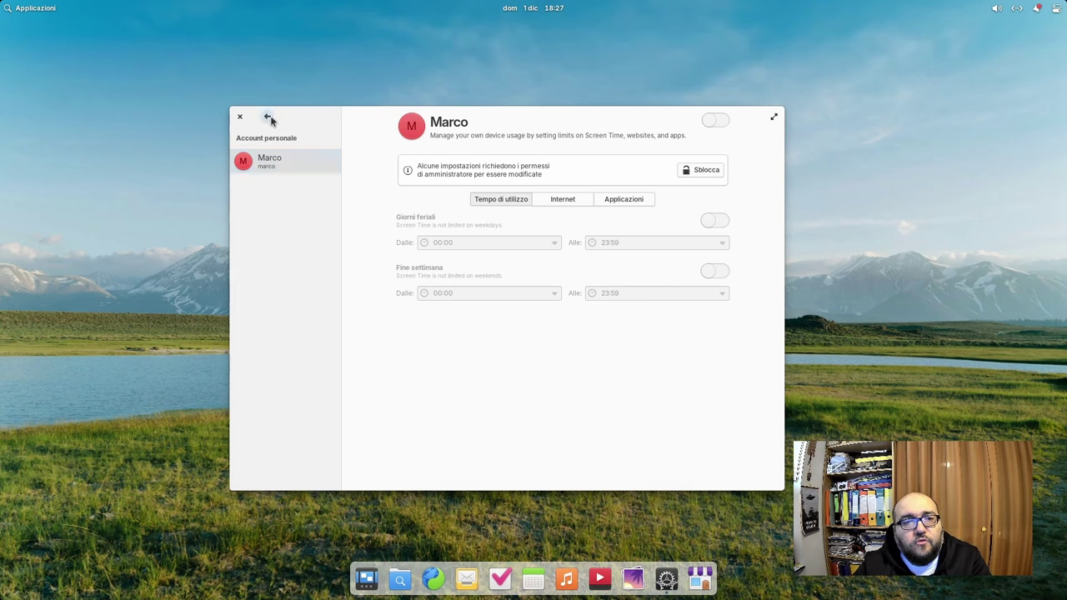
mouse_move(265, 128)
mouse_down()
mouse_move(267, 139)
mouse_move(255, 138)
mouse_move(275, 134)
mouse_up()
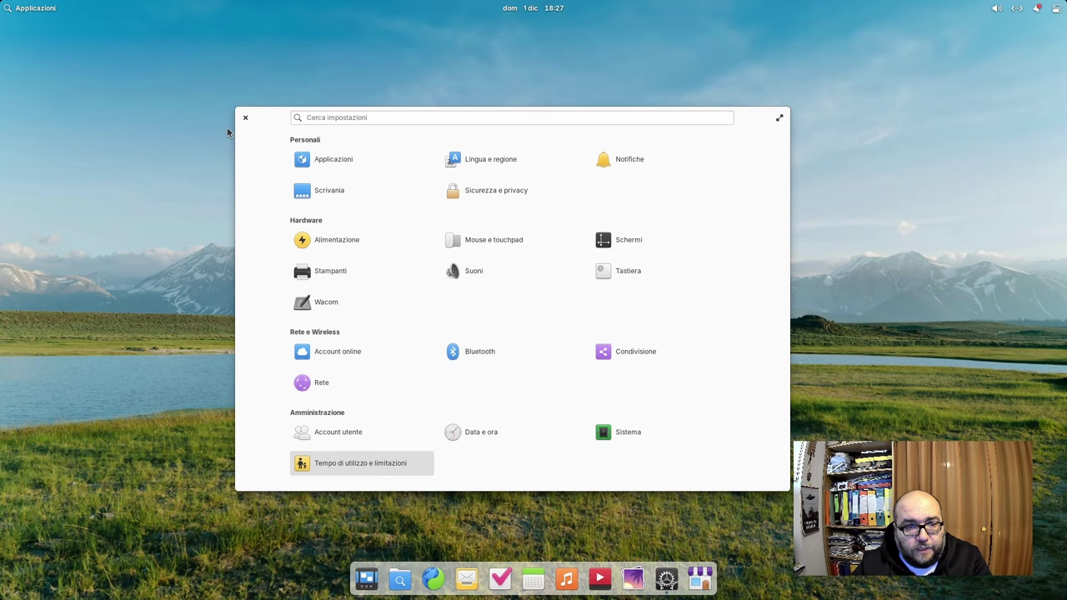
click(245, 118)
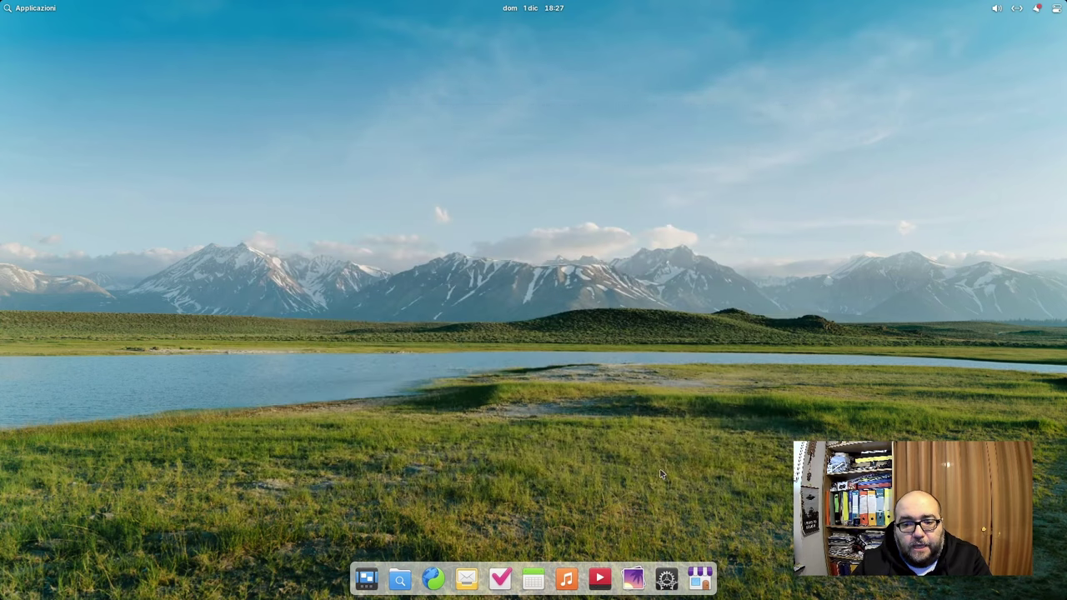
Launch AppCenter, browse its categories, look into Accessori, then return to the main page
click(704, 581)
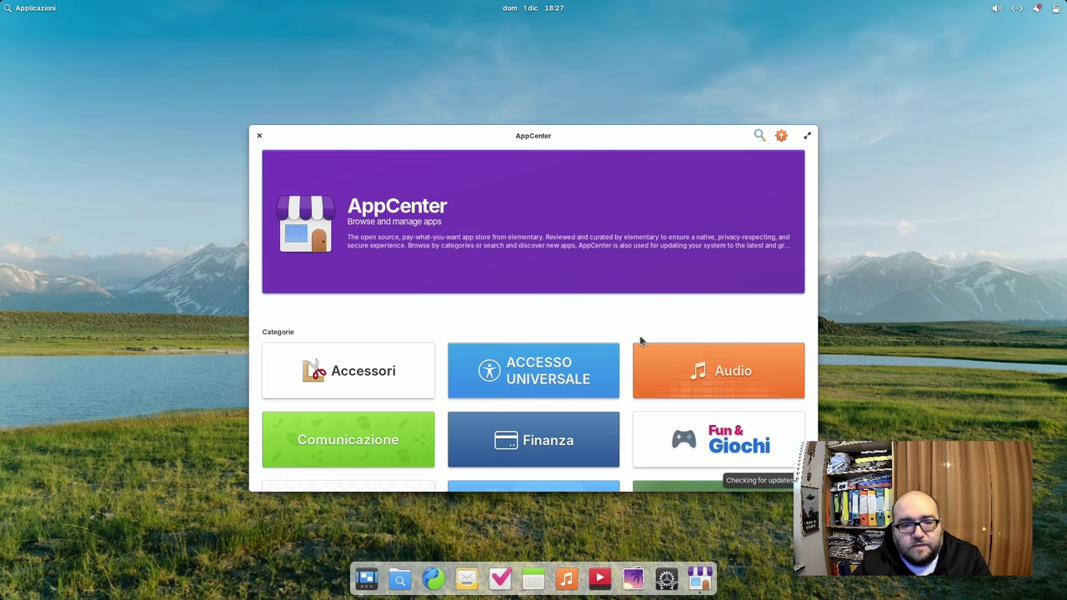
scroll(641, 346, down, 3)
scroll(643, 360, down, 3)
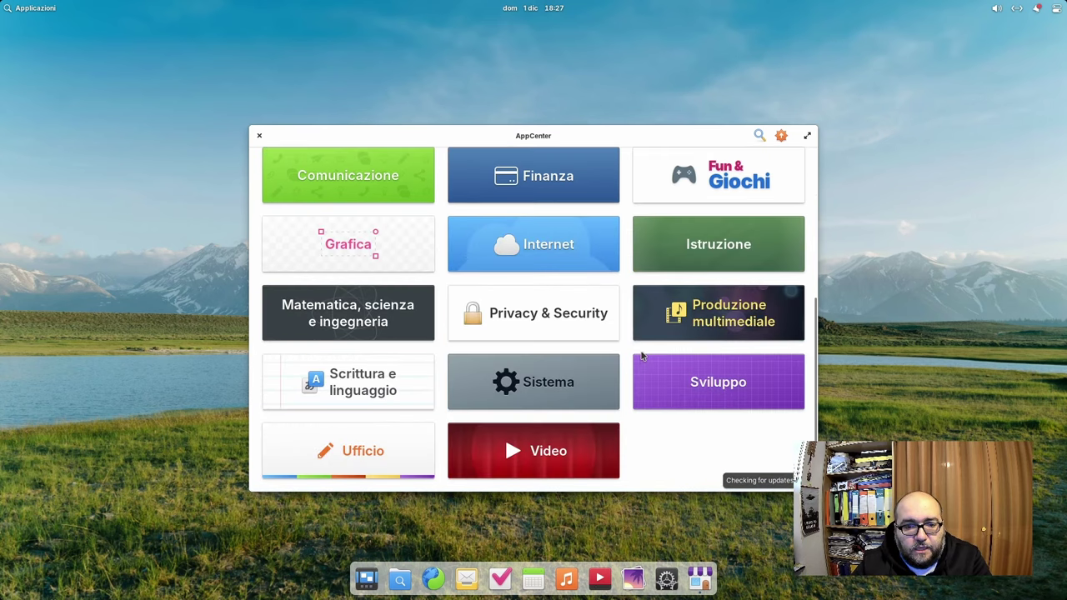
scroll(642, 356, up, 6)
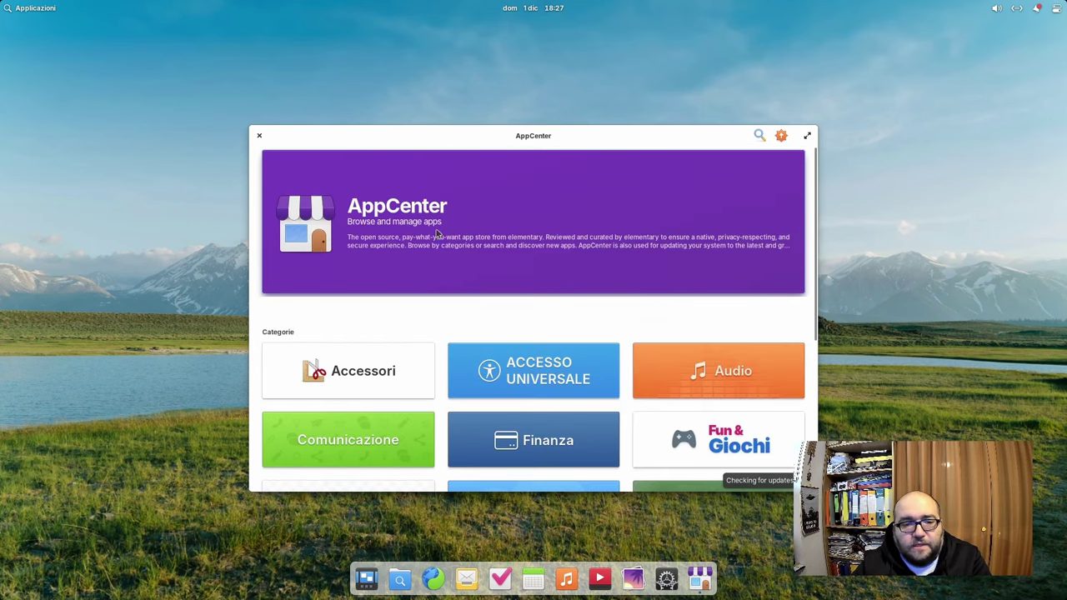
scroll(405, 292, down, 3)
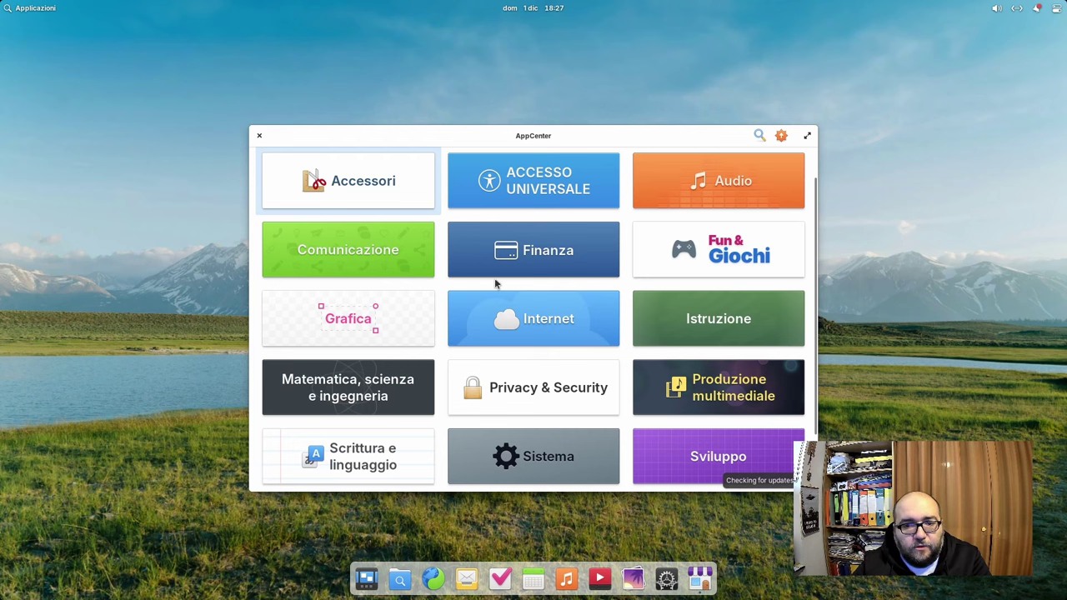
scroll(495, 283, up, 1)
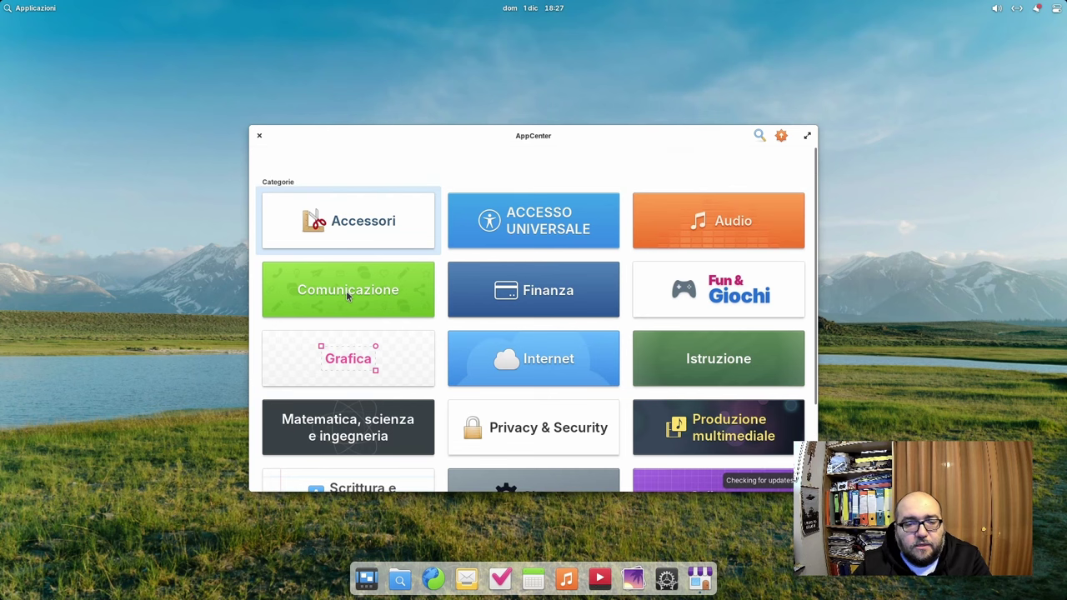
click(331, 223)
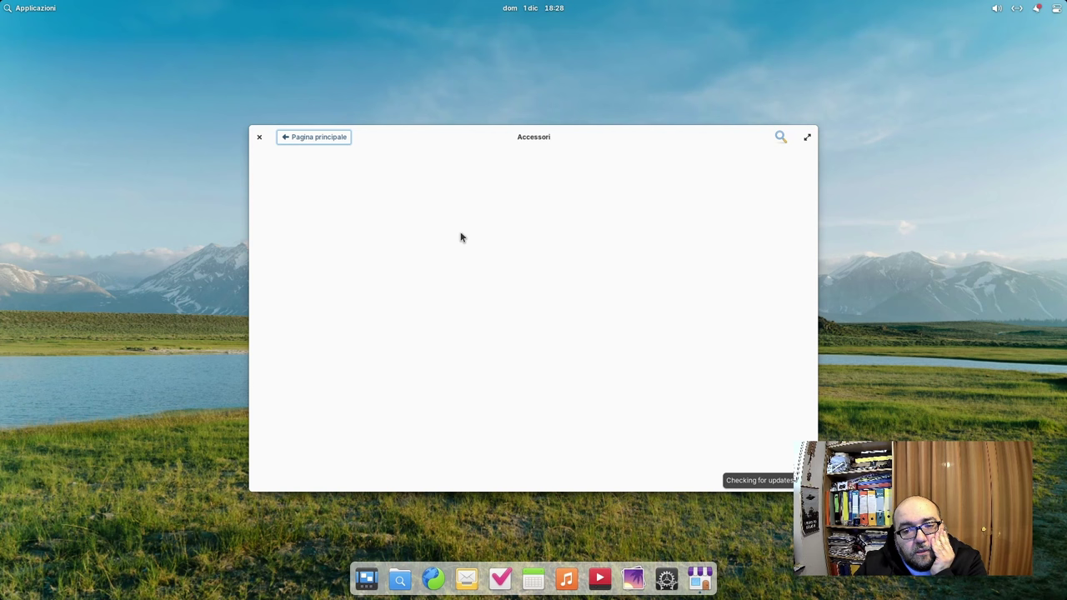
click(327, 138)
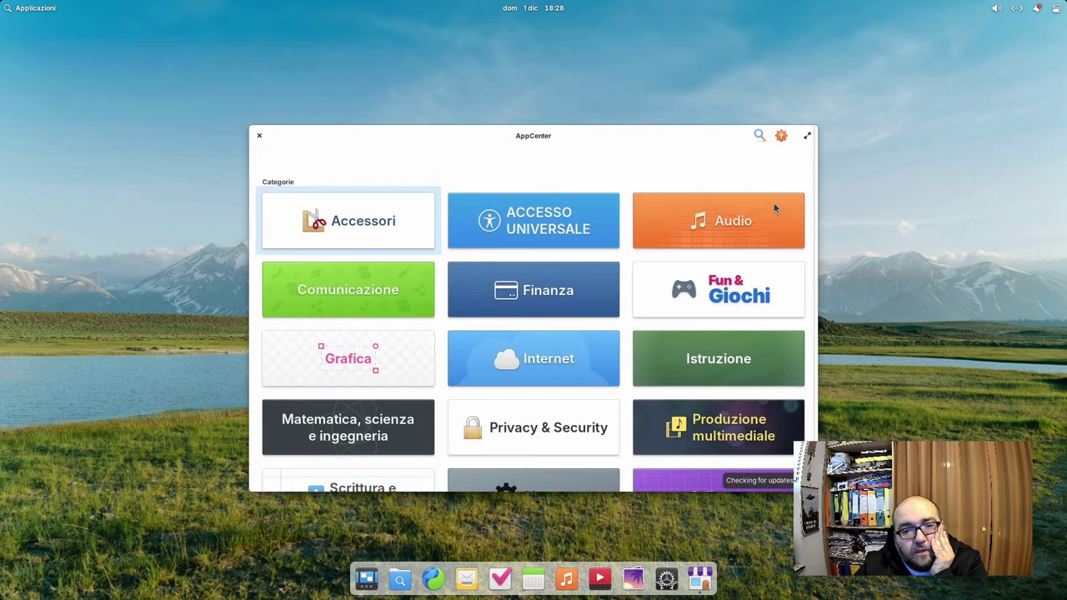
Search AppCenter for AUDACITY and follow the Flathub link after No Apps Found
click(758, 135)
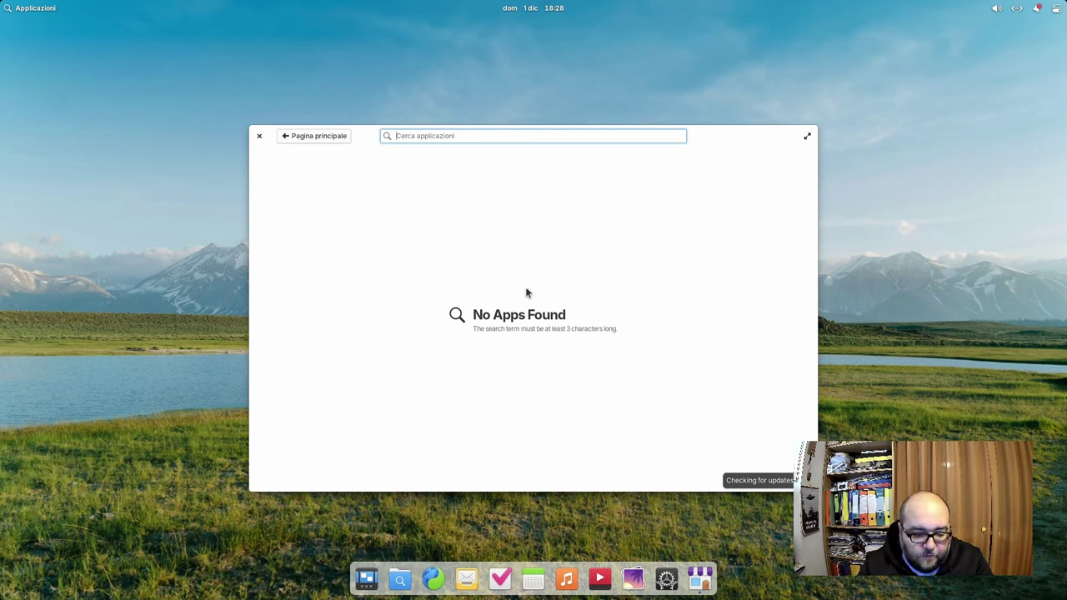
text(A)
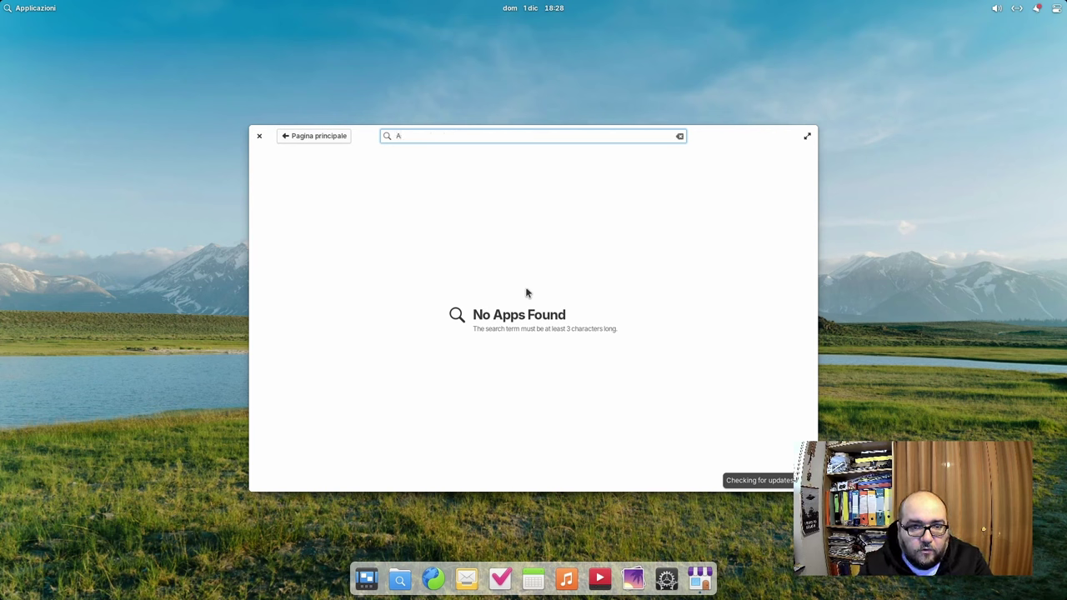
text(UDACITY)
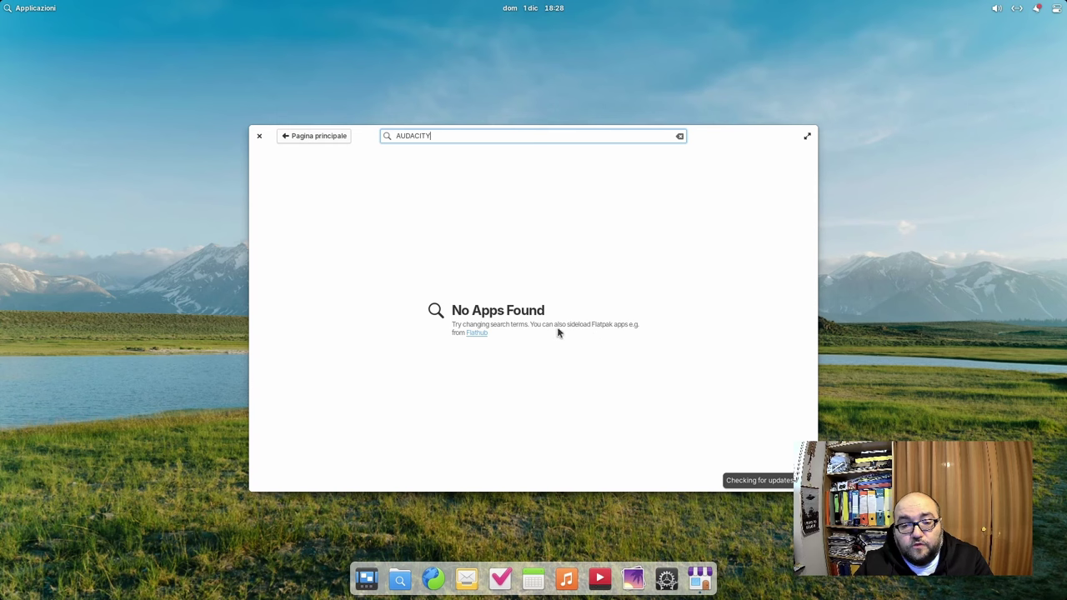
click(480, 333)
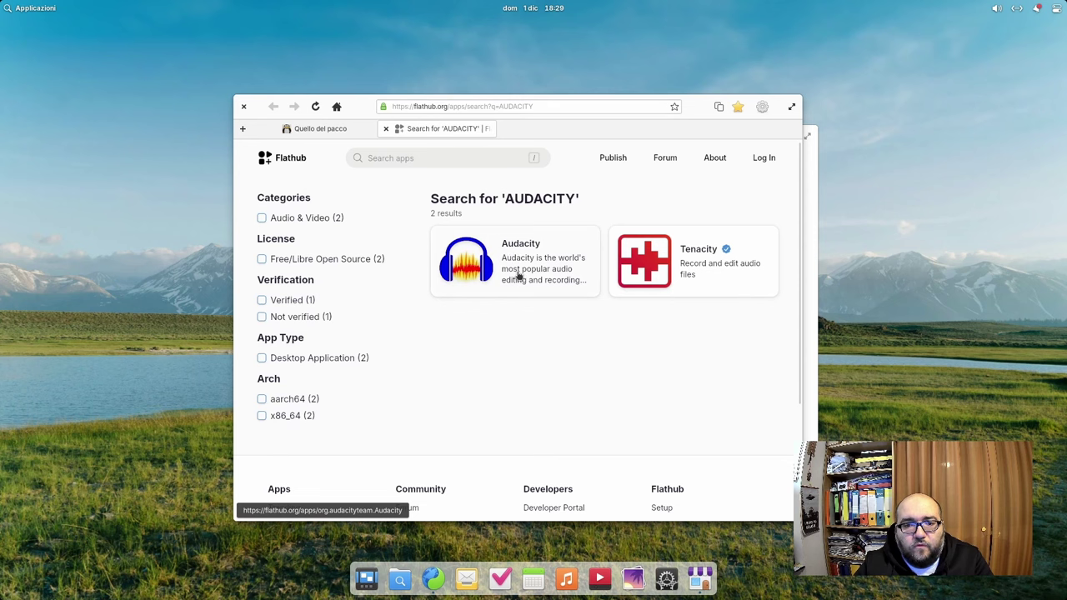
From Audacity's Flathub page, download org.audacityteam.Audacity.flatpakref and open it from the downloads list
click(519, 275)
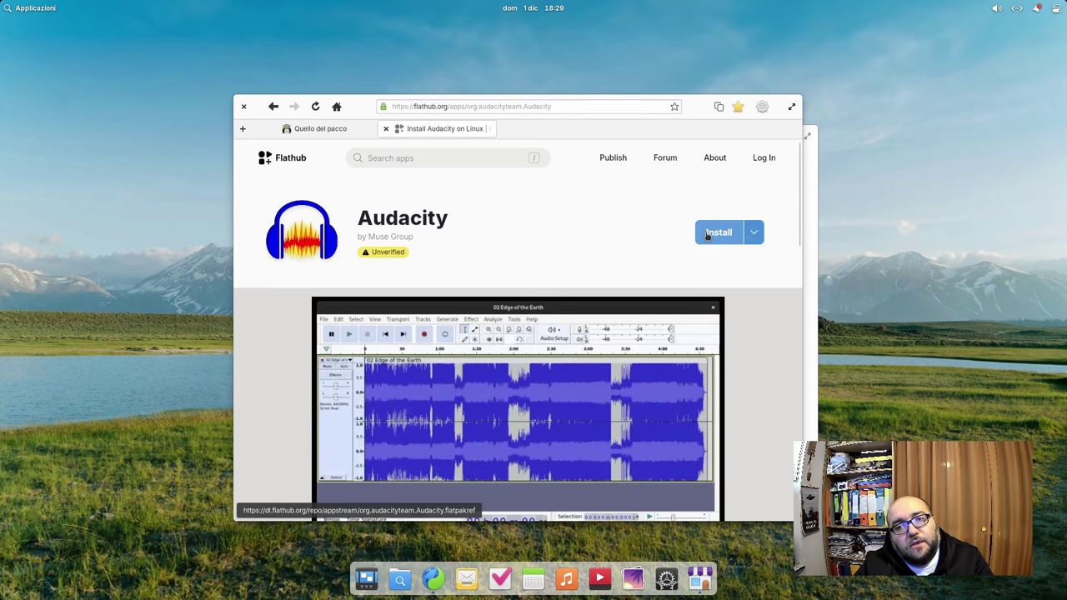
click(708, 240)
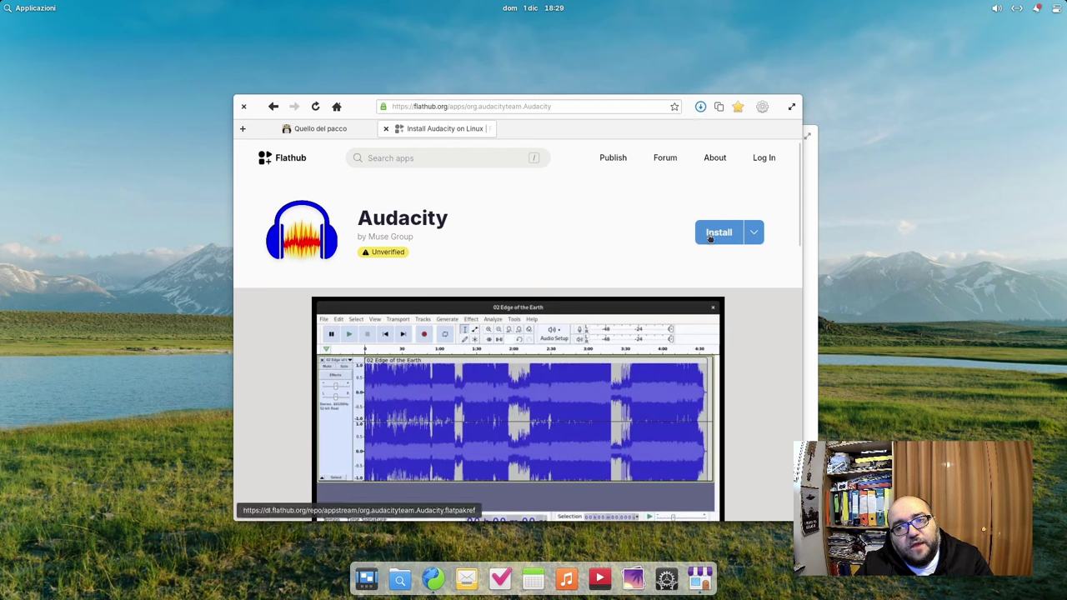
click(700, 108)
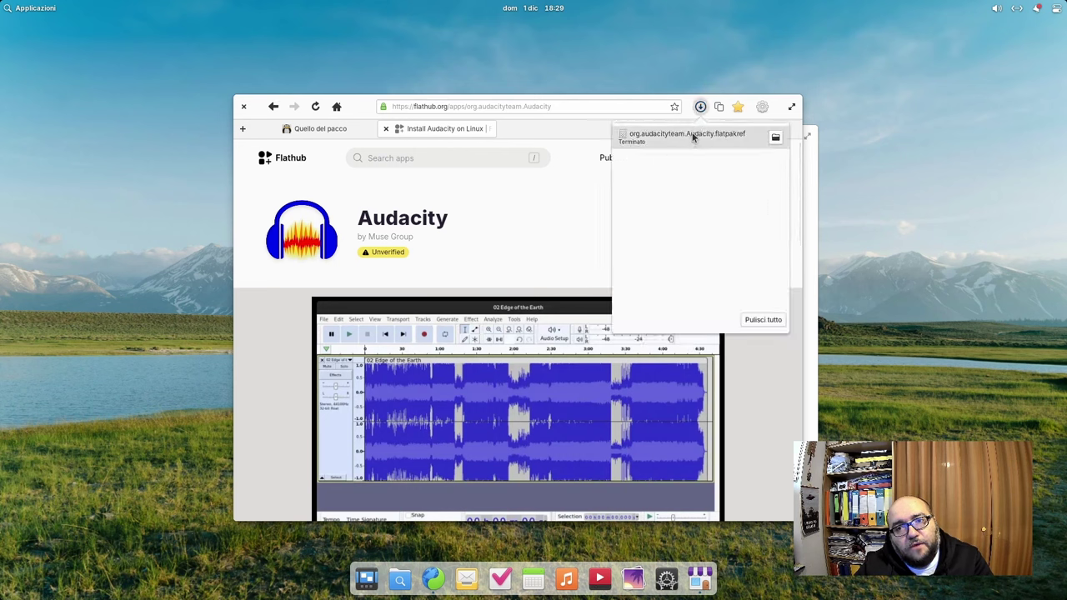
click(692, 139)
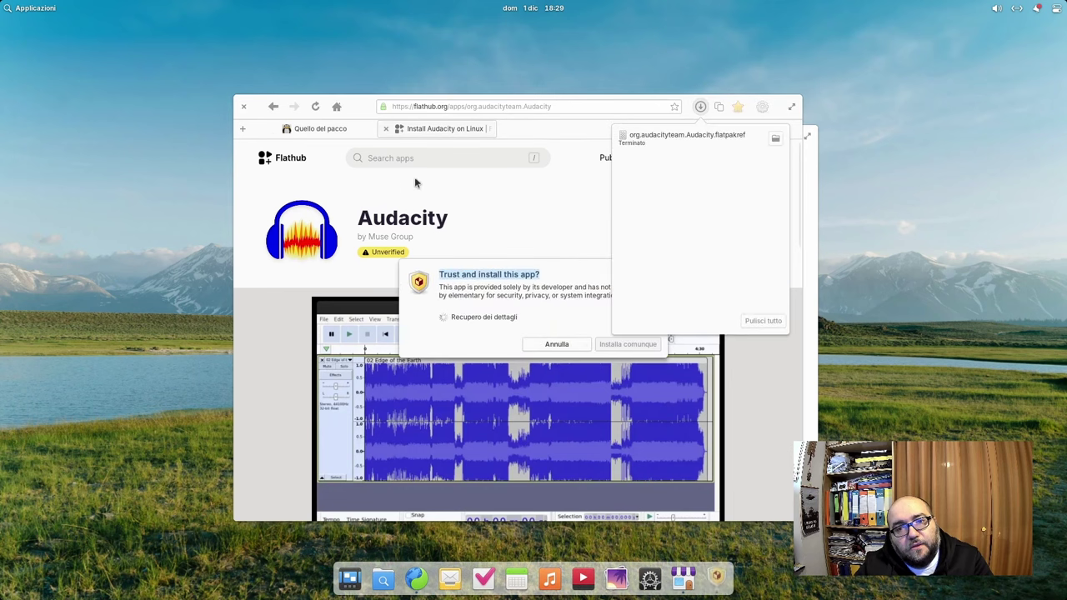
click(607, 120)
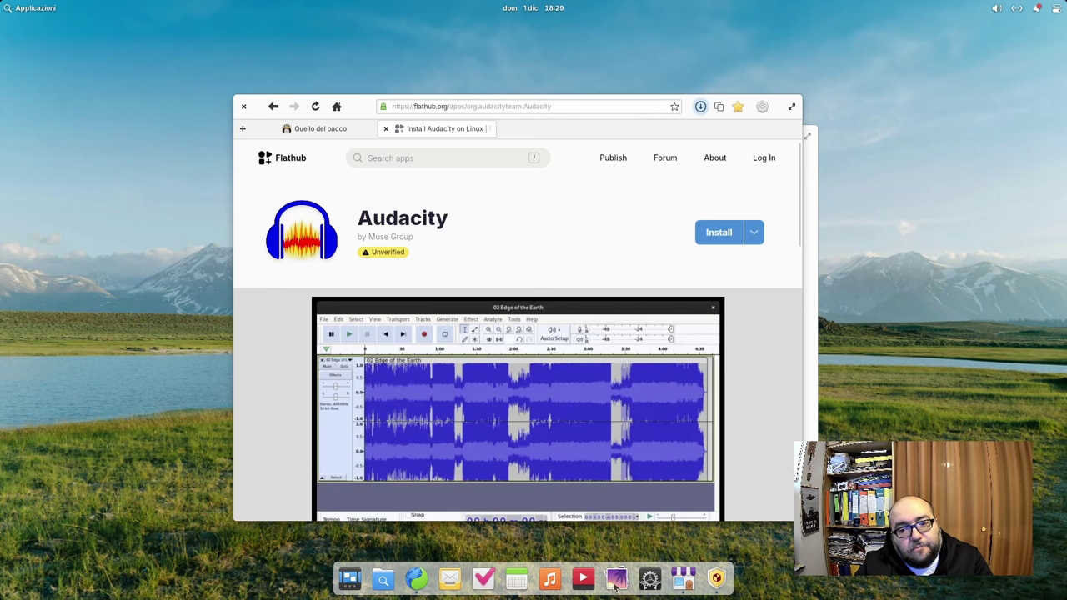
Rearrange the windows and run a web search for 'google crome' from the address bar
drag(618, 124, 714, 443)
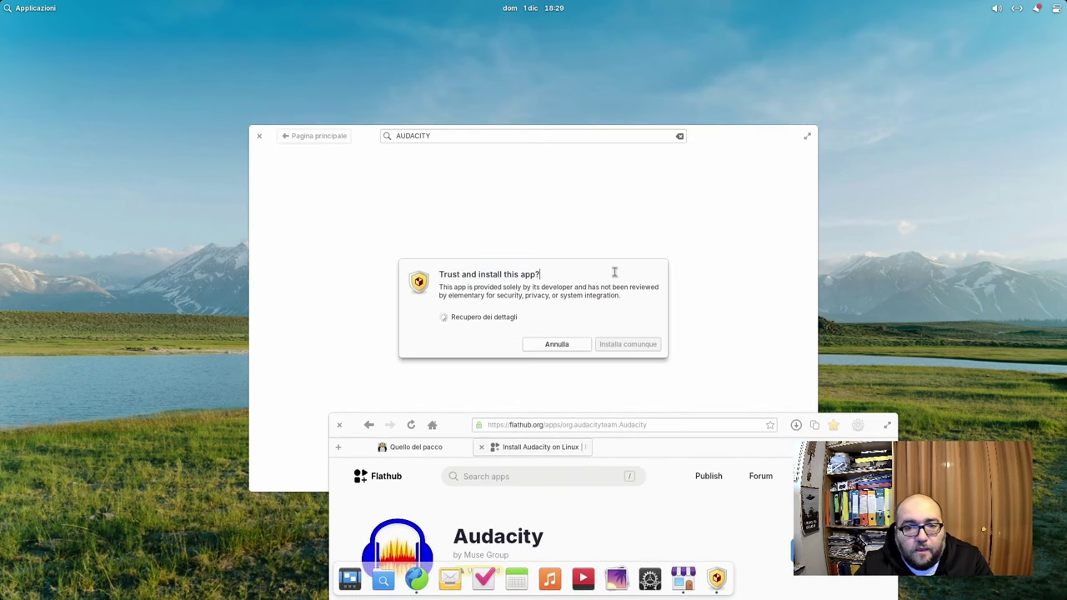
drag(420, 283, 367, 151)
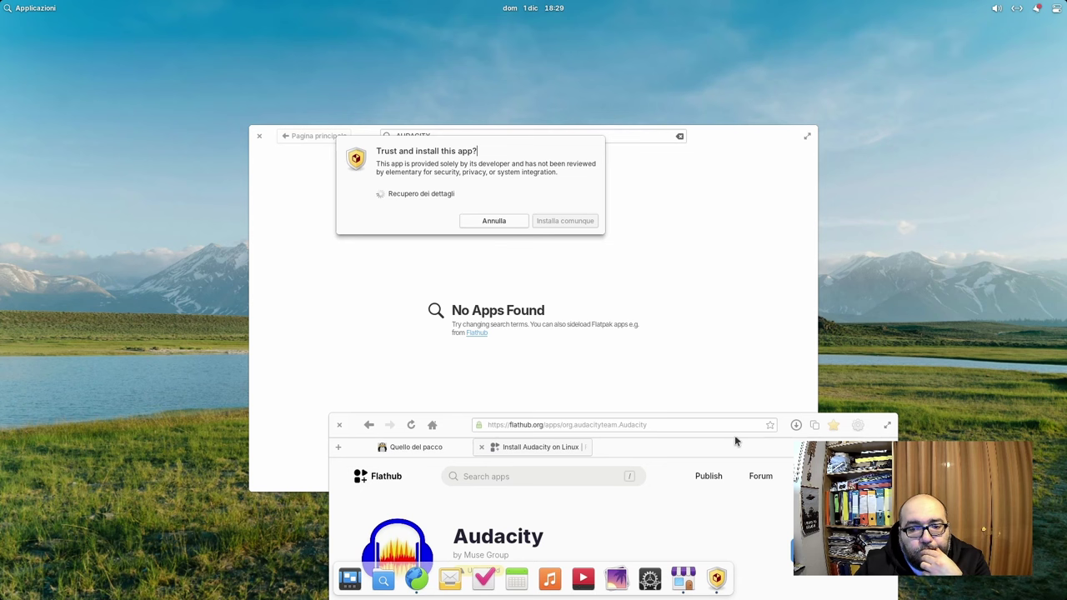
drag(734, 435, 781, 301)
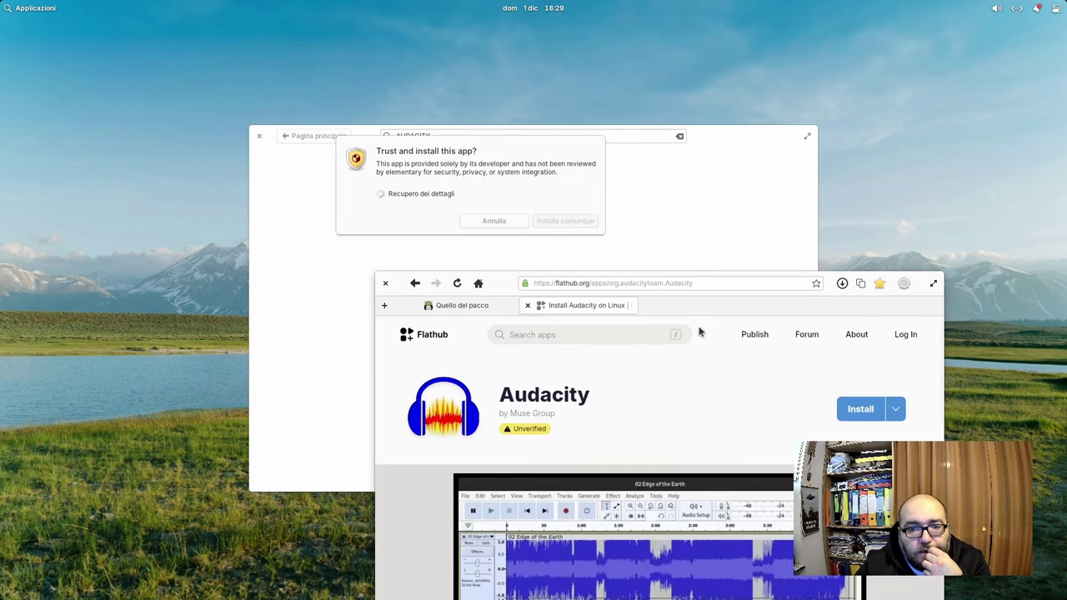
click(658, 284)
triple_click(658, 284)
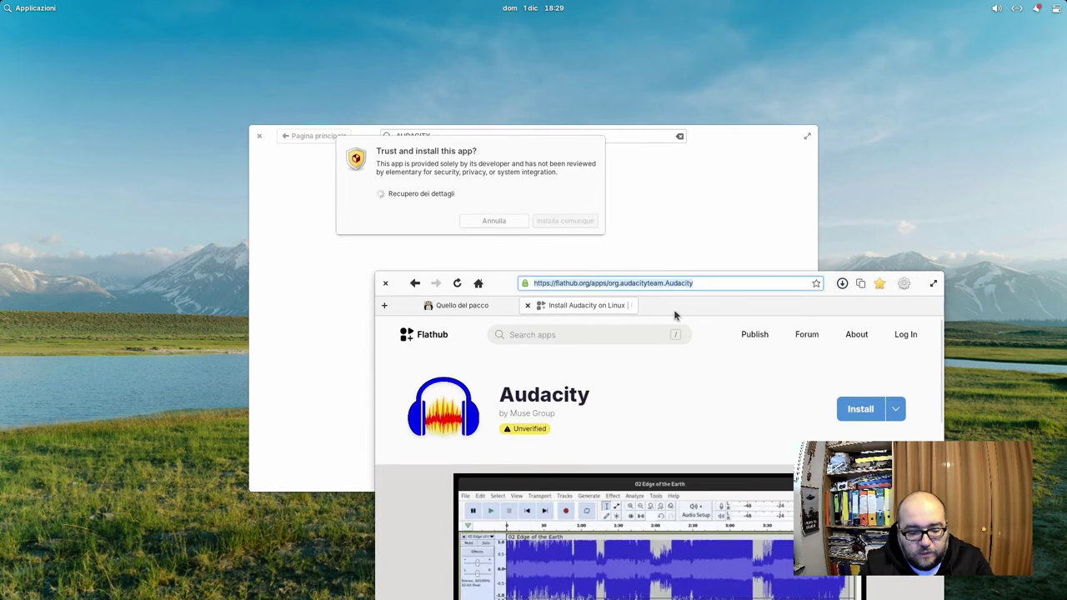
text(google c)
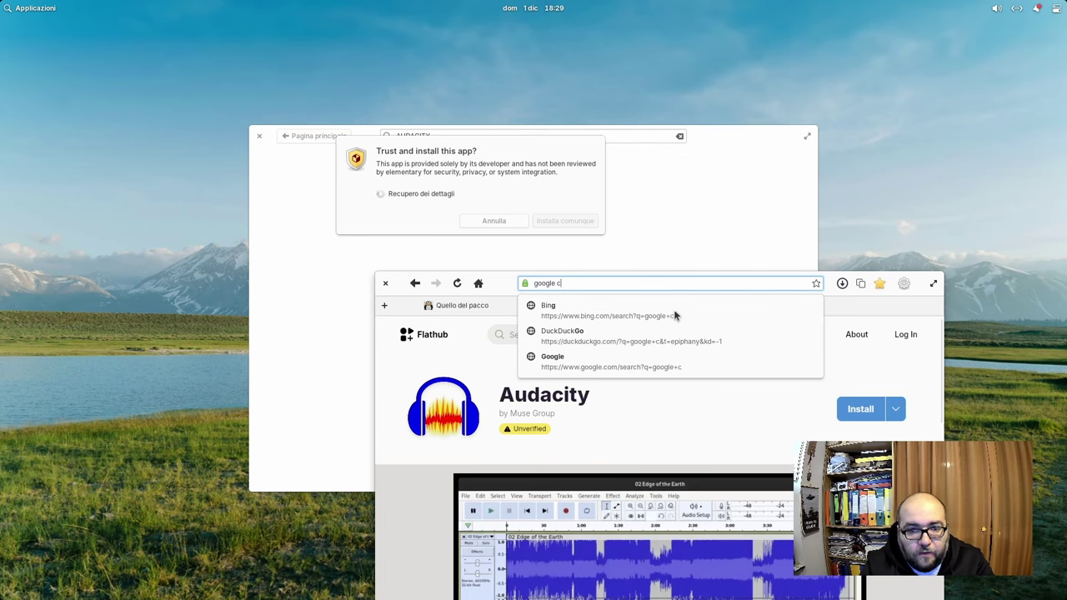
text(rome)
key(Return)
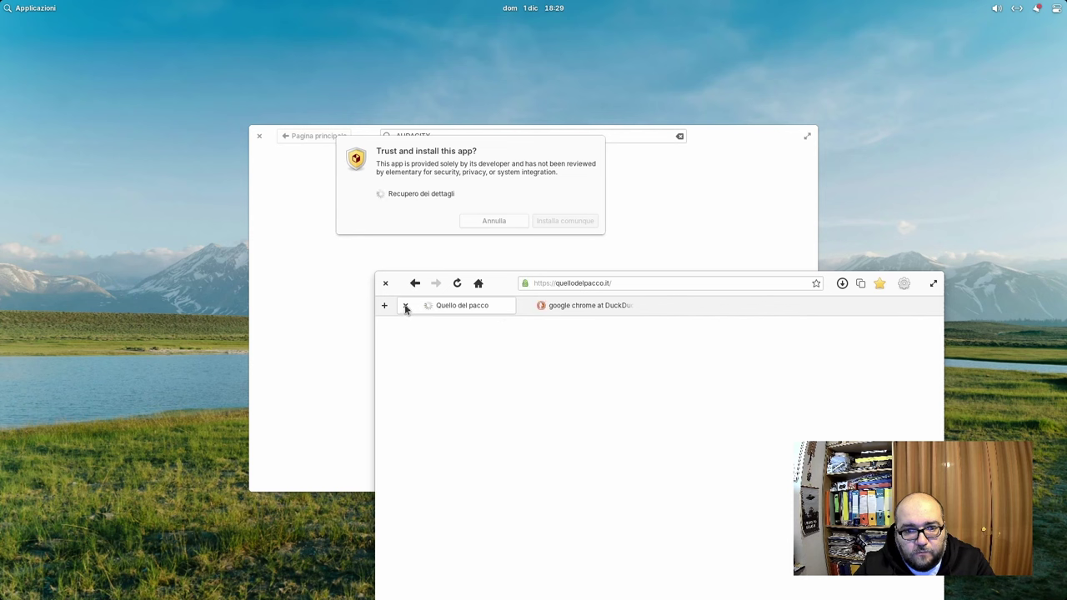
Open the Chrome desktop result, choose Scarica Chrome, then accept and download the Linux package
click(405, 305)
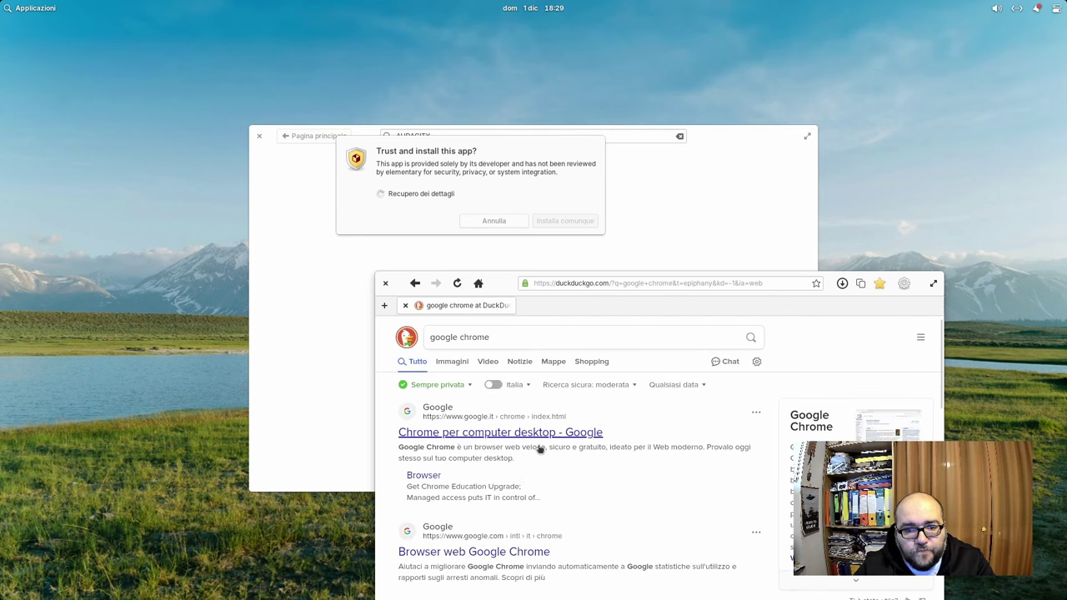
click(546, 434)
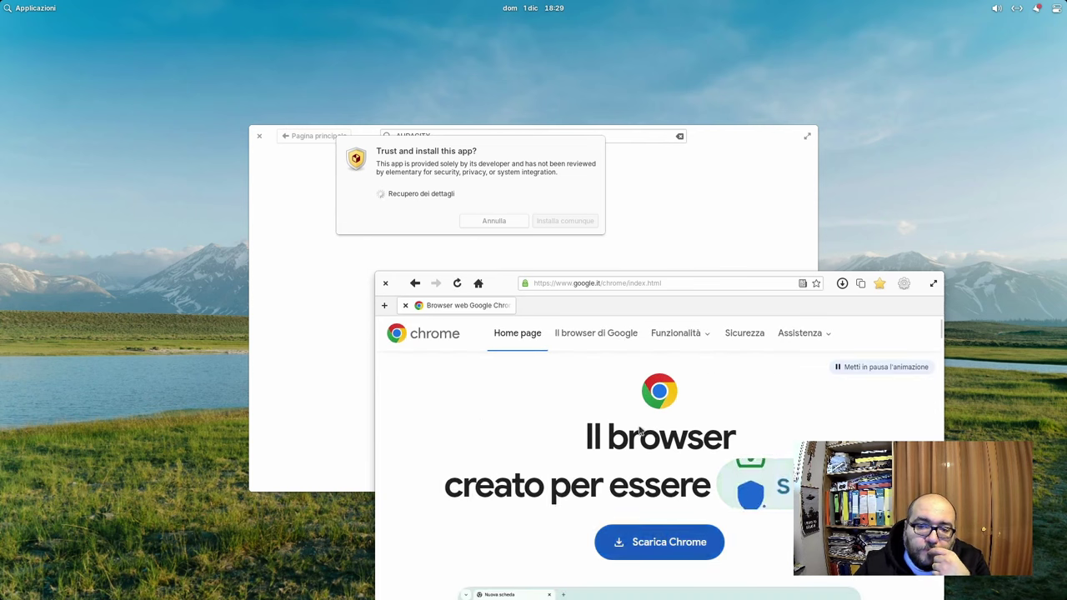
click(658, 542)
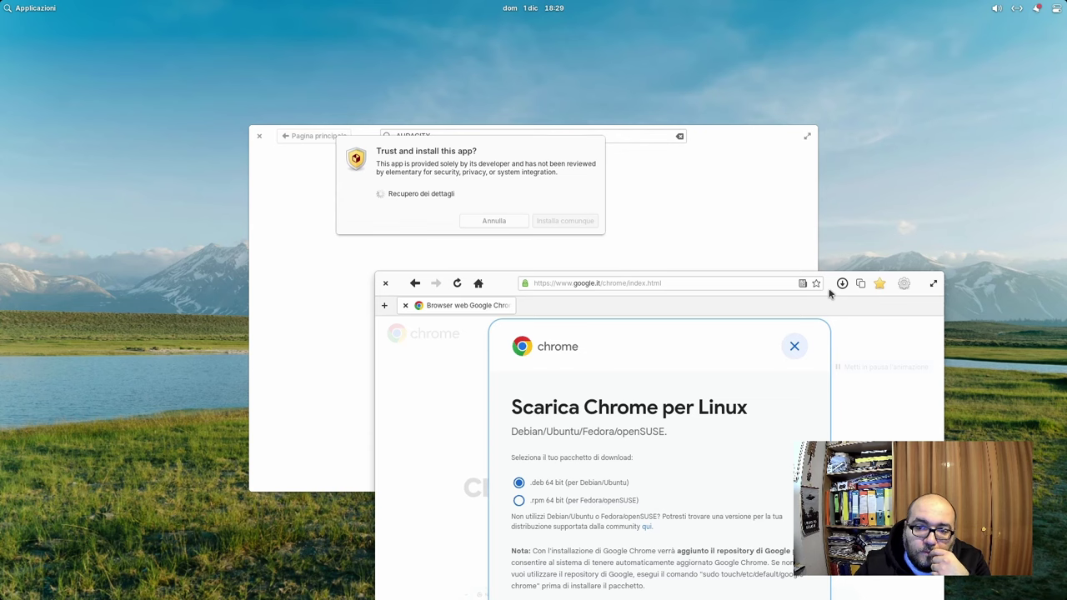
drag(829, 292, 911, 118)
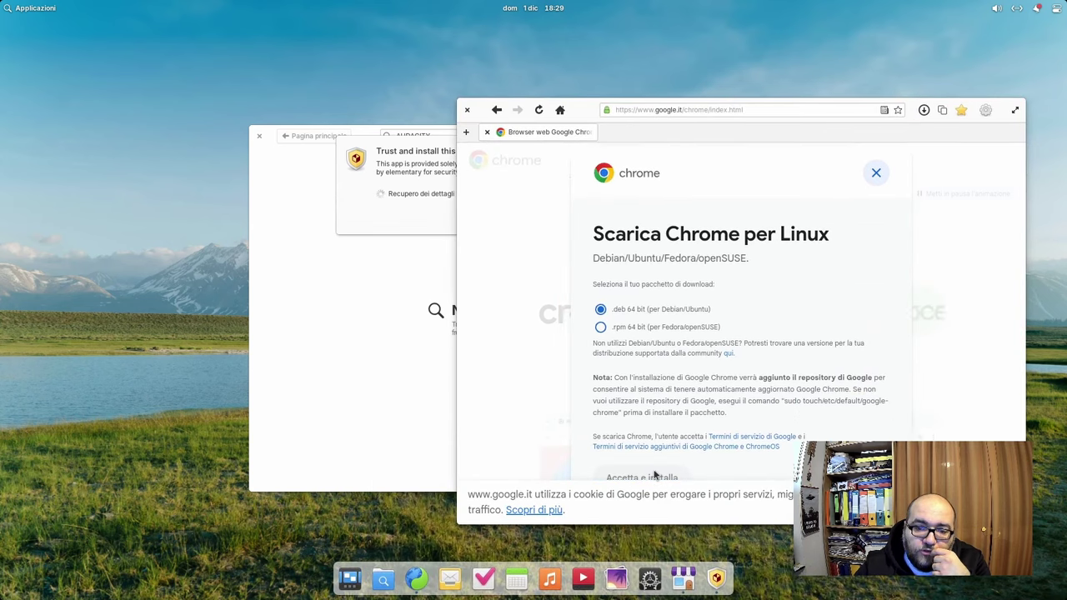
click(655, 475)
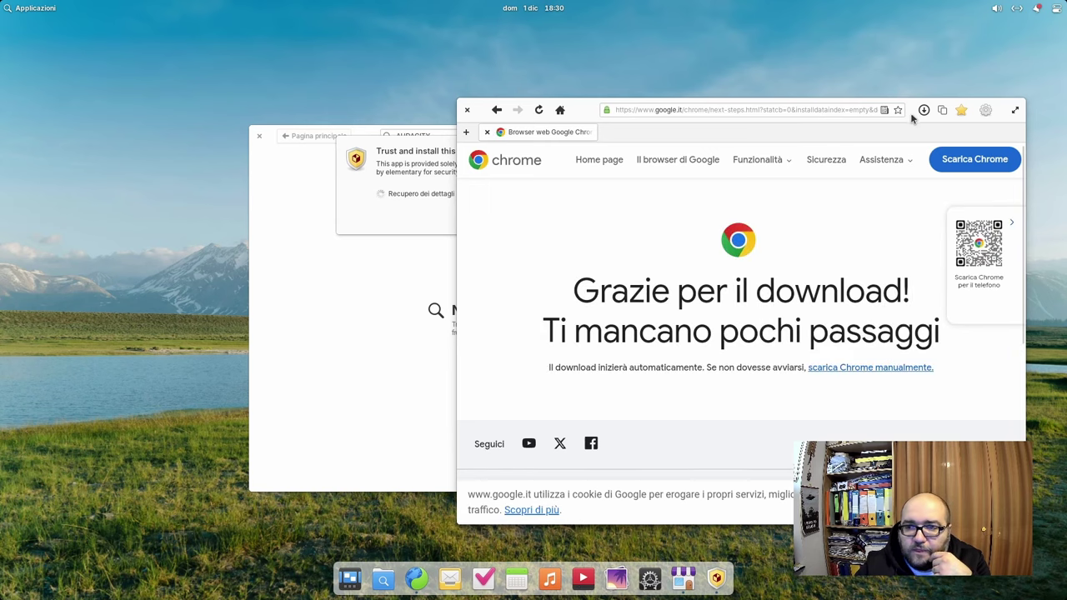
drag(910, 114, 831, 277)
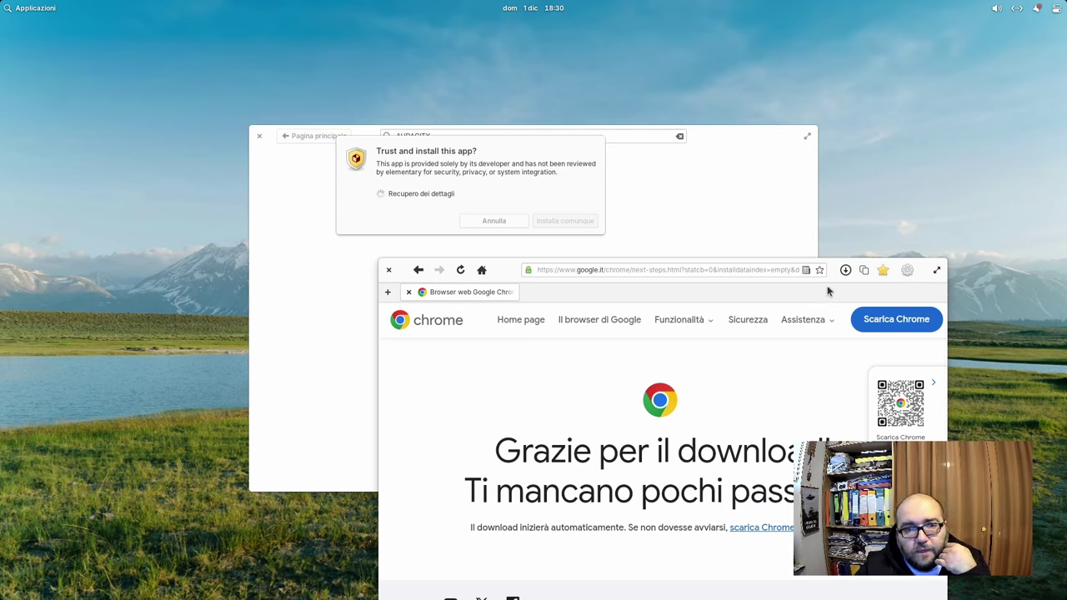
Check the downloads list to confirm the Chrome .deb download is progressing
click(844, 272)
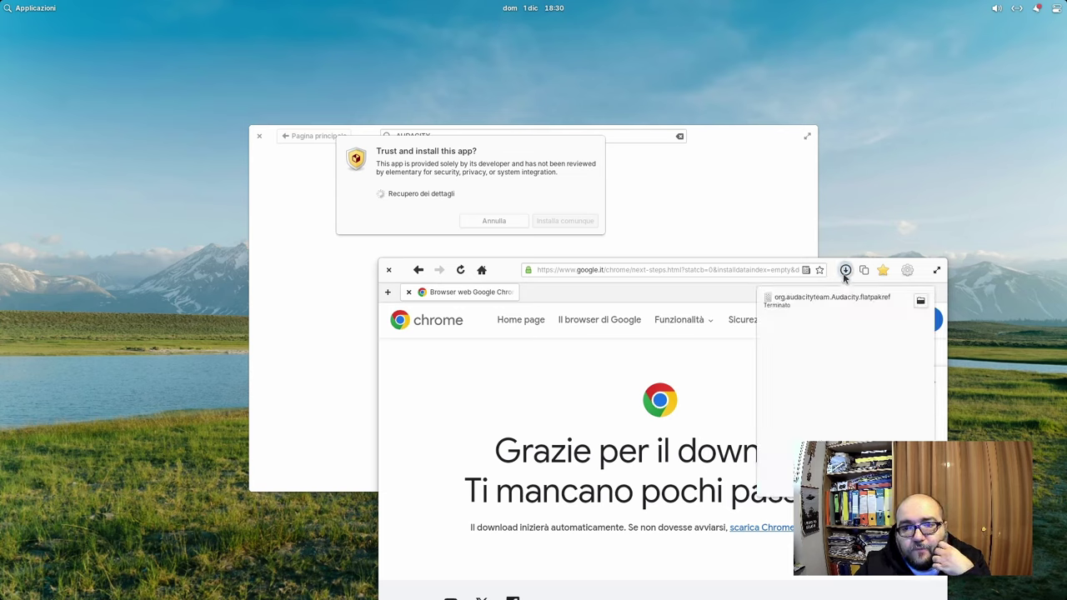
click(738, 539)
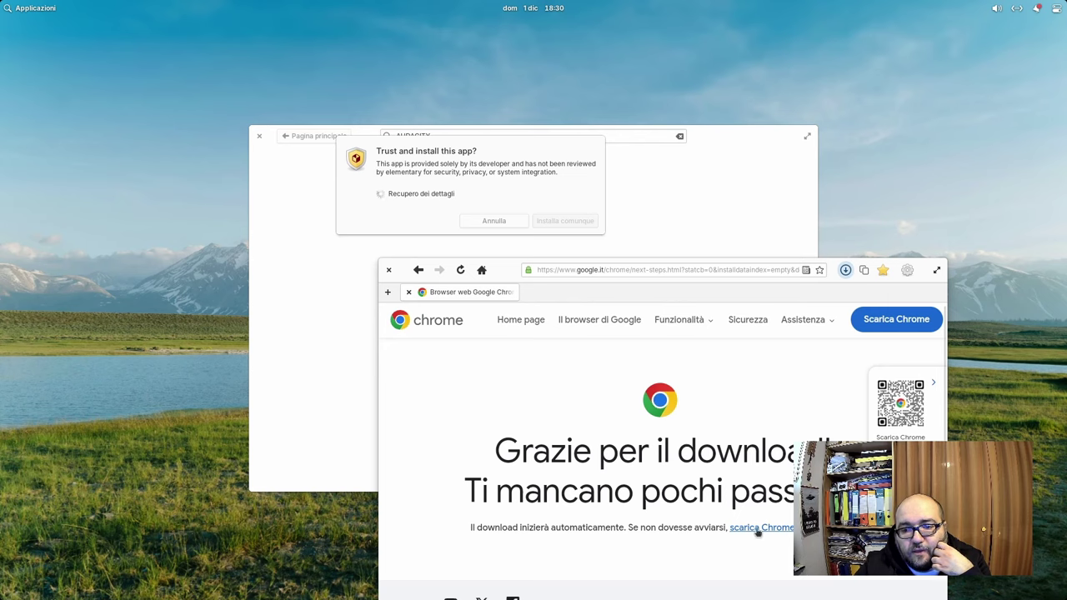
click(758, 530)
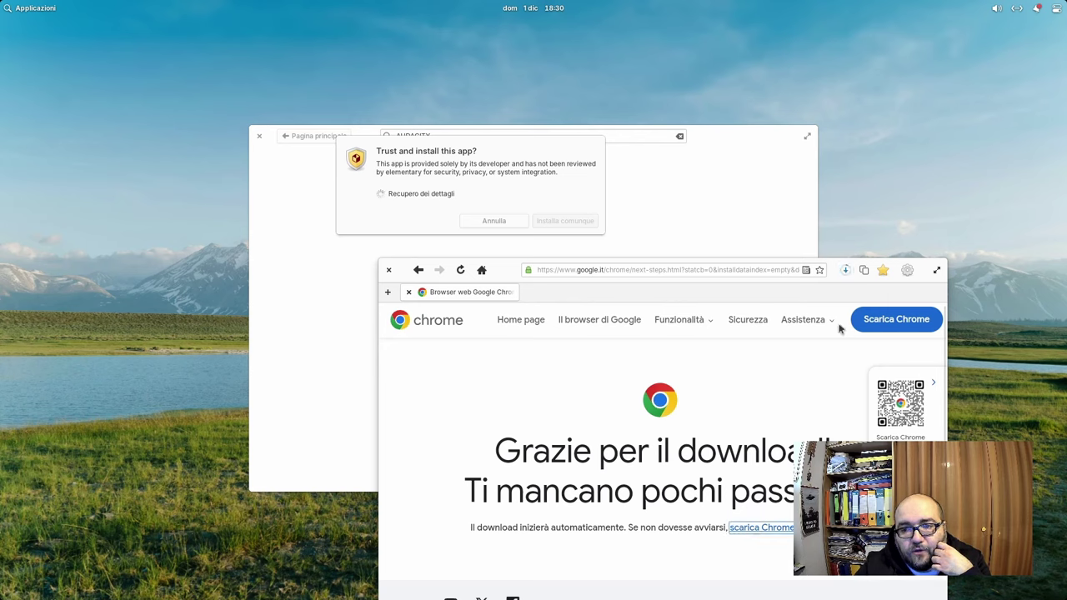
click(845, 271)
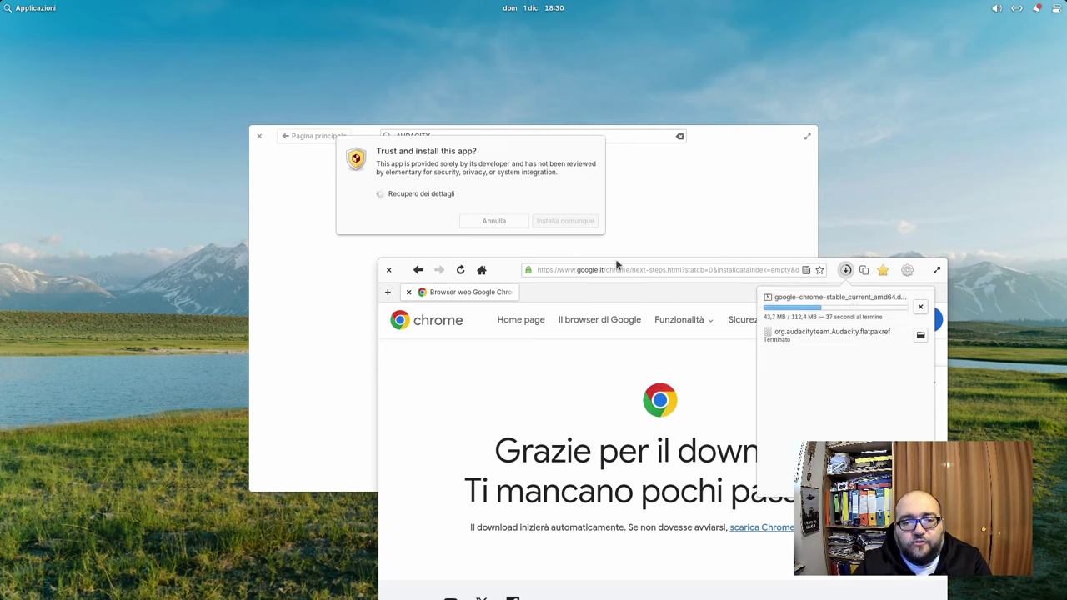
click(567, 305)
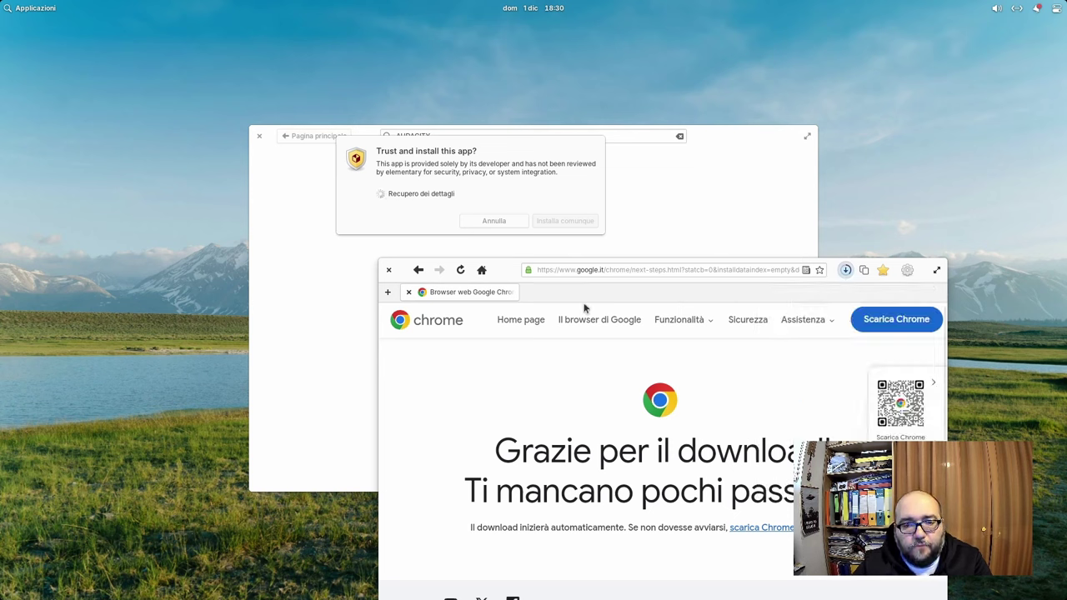
Cancel the pending Audacity Trust and install confirmation with Annulla
click(502, 189)
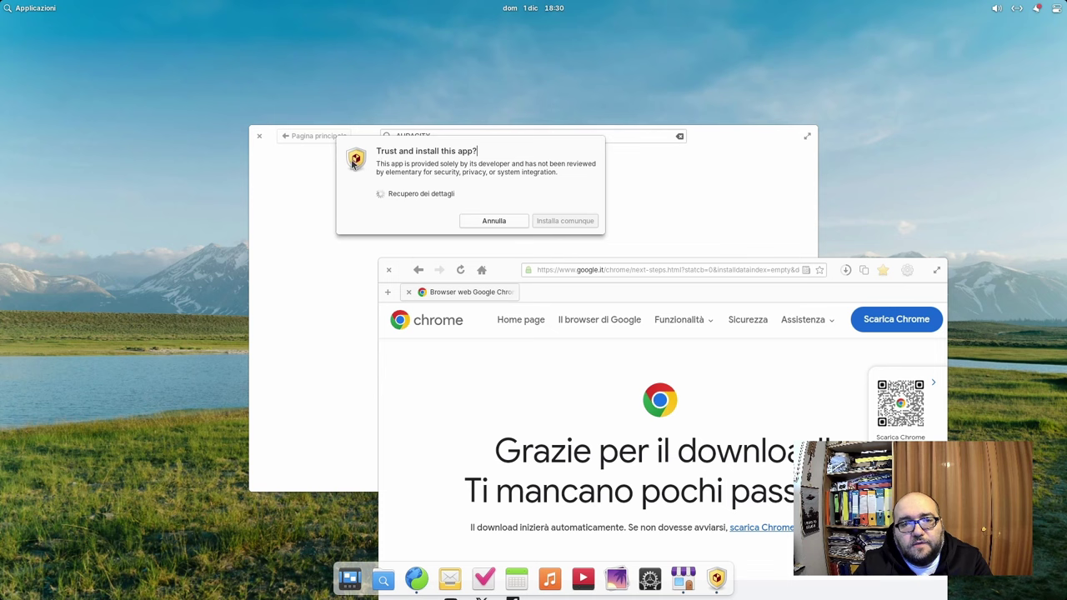
drag(357, 165, 173, 108)
click(310, 164)
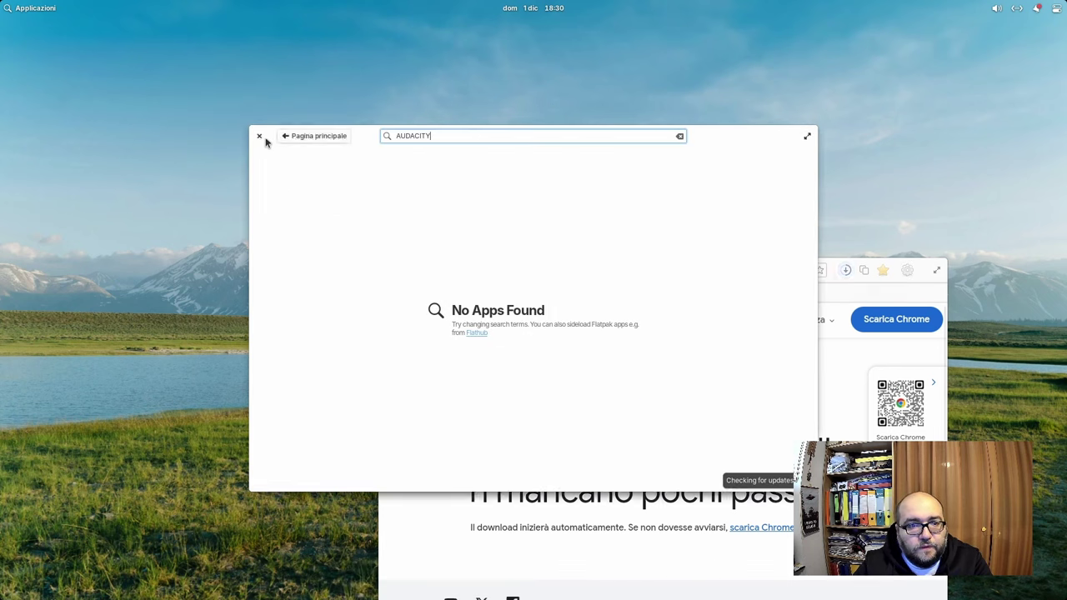
Close App Center, then open org.audacityteam.Audacity.flatpakref from the Scaricati folder in Files
click(259, 136)
drag(512, 266, 380, 51)
click(400, 581)
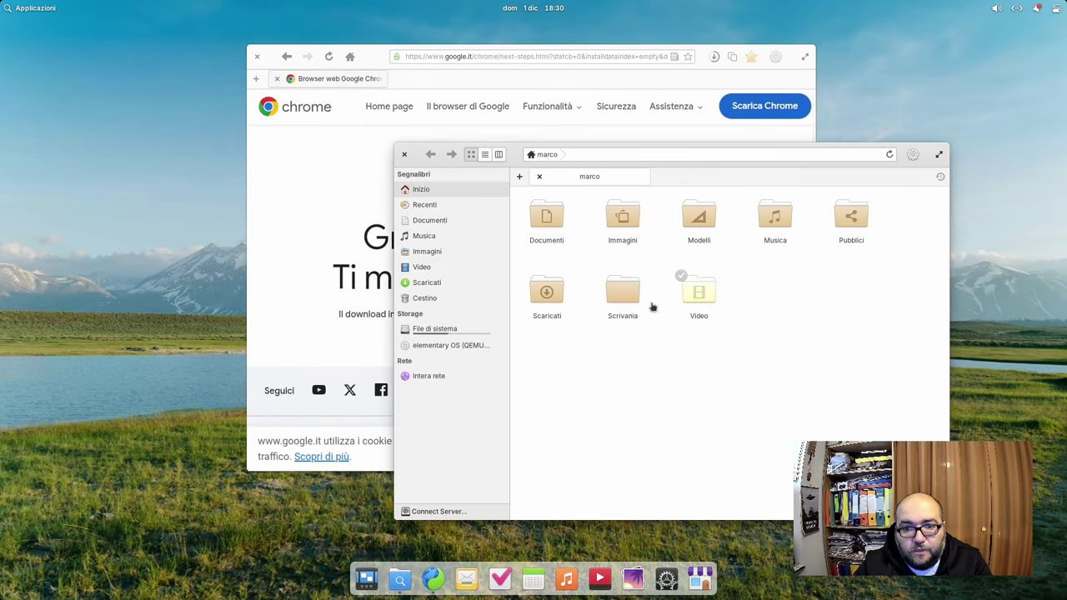
click(547, 299)
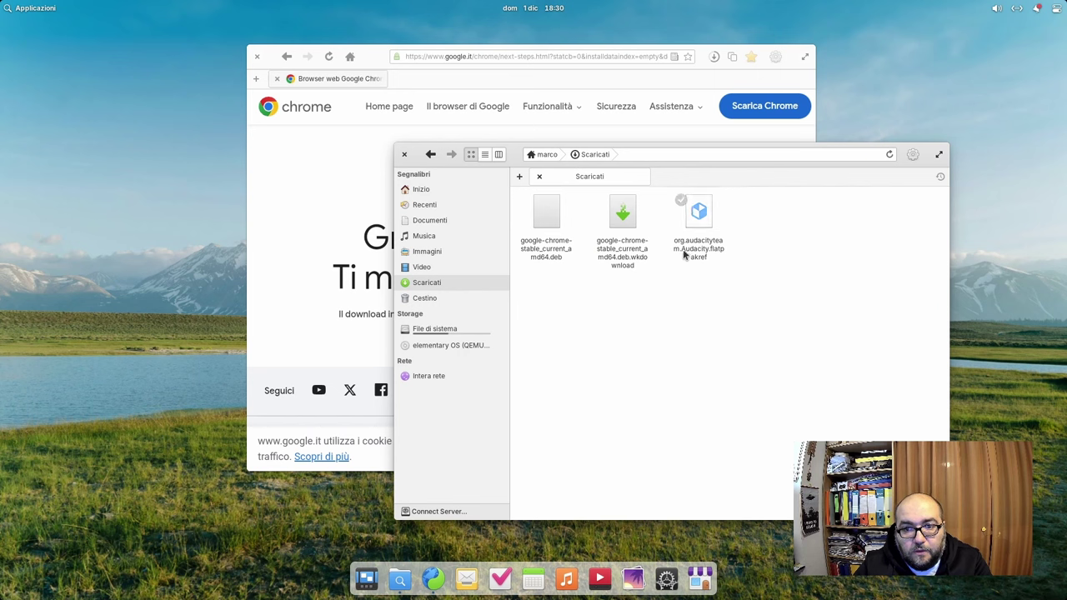
double_click(710, 235)
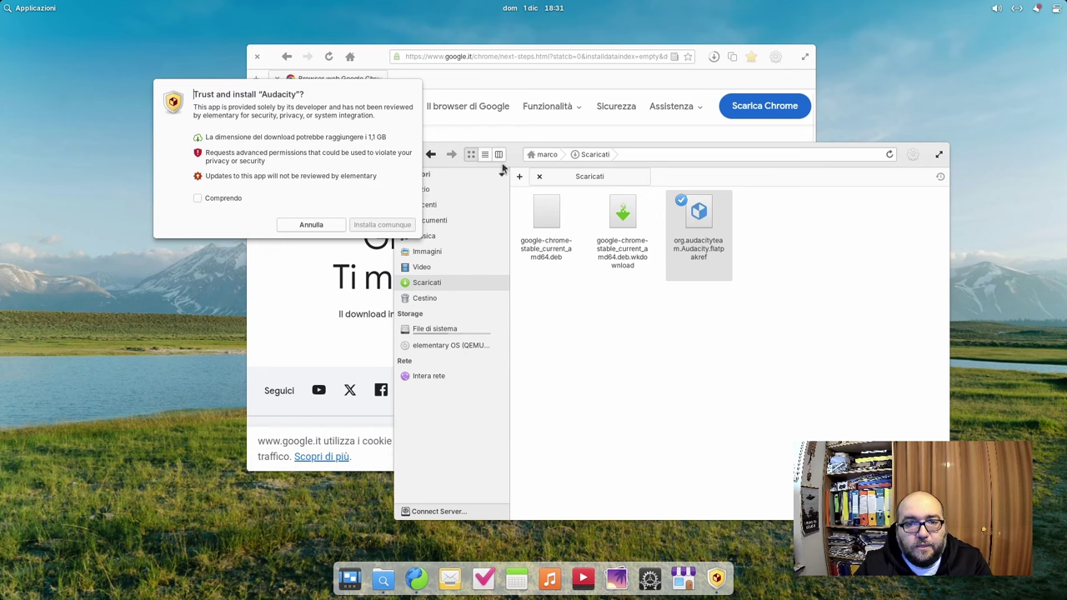
Rearrange the Files, Chrome and Audacity windows, then tick Comprendo on Audacity's trust prompt
drag(517, 156, 564, 345)
click(546, 193)
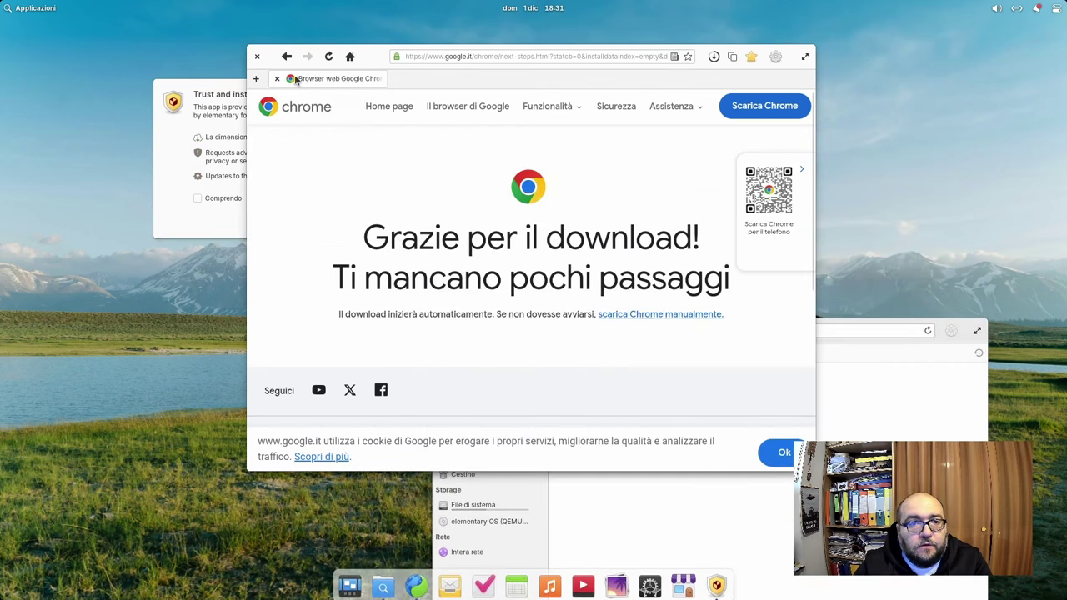
drag(364, 57, 362, 363)
drag(198, 116, 409, 121)
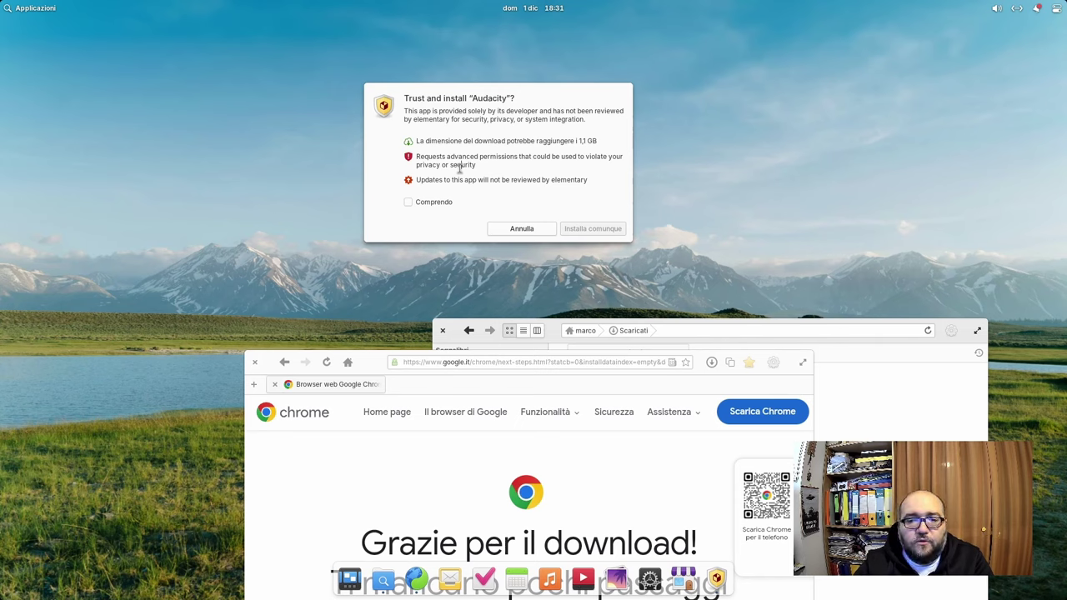
click(909, 360)
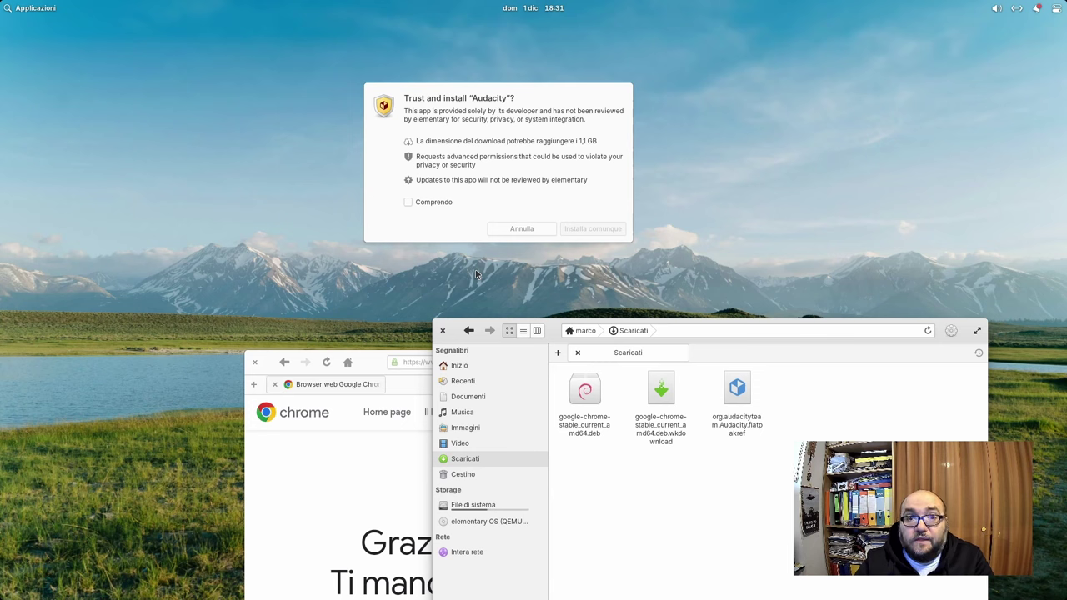
click(383, 109)
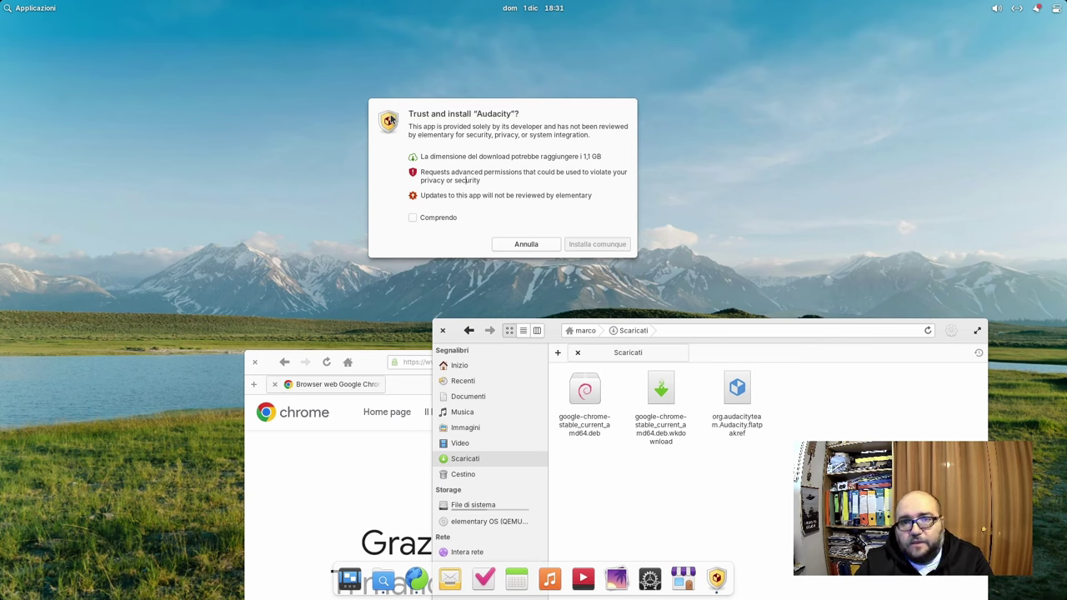
click(413, 218)
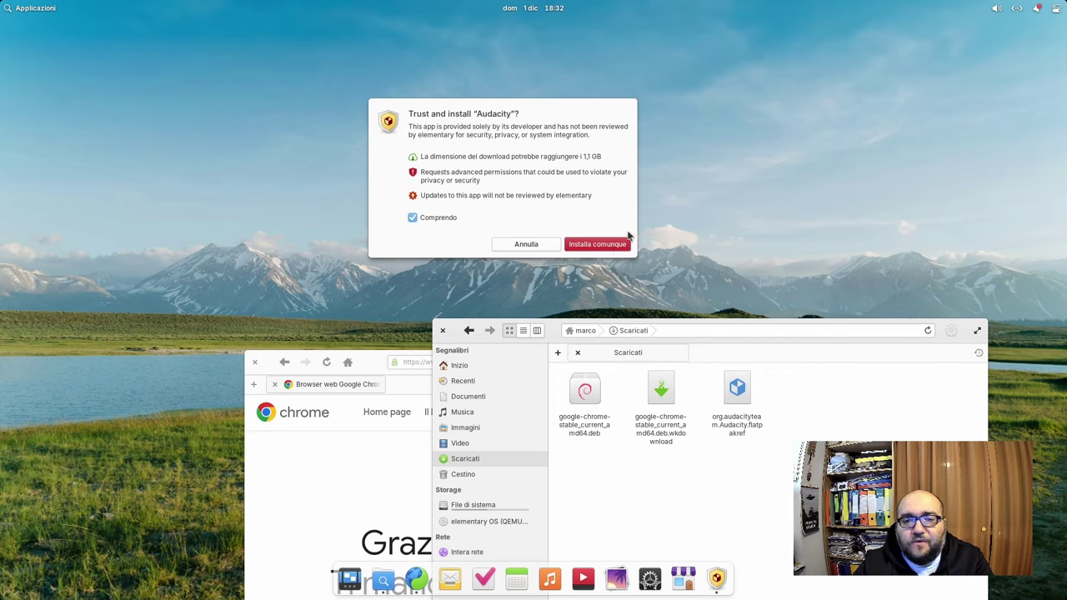
Start installing Audacity despite the warnings, then close the Chrome thanks page
click(597, 245)
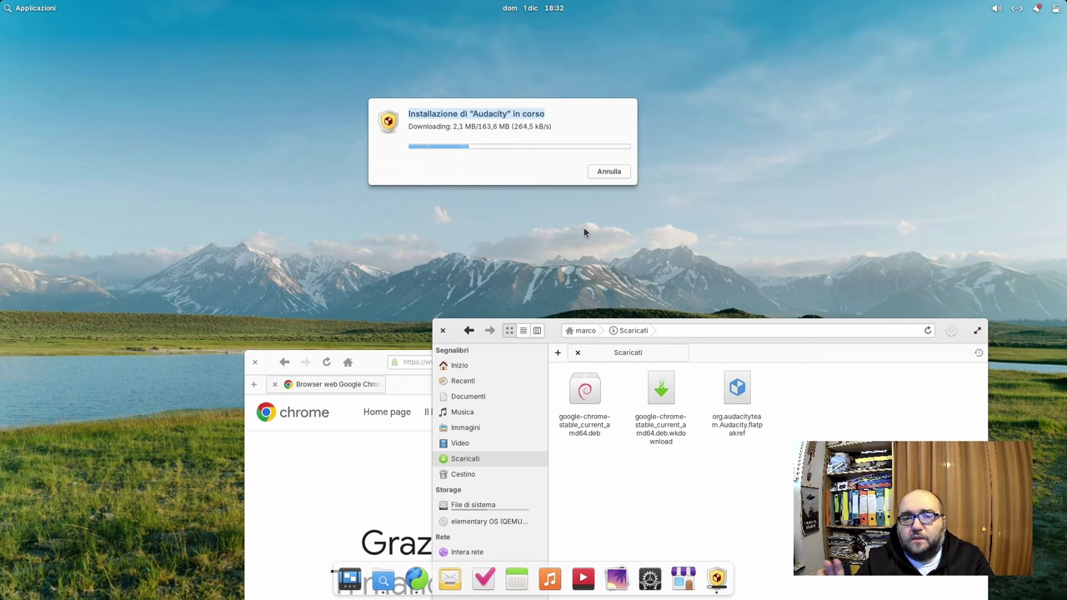
click(410, 450)
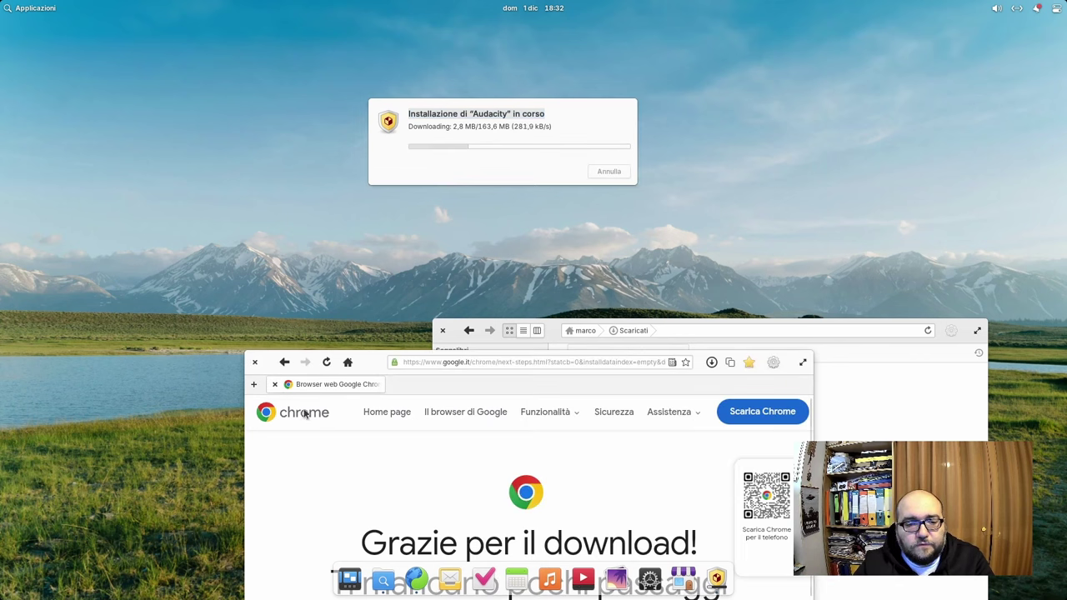
click(253, 362)
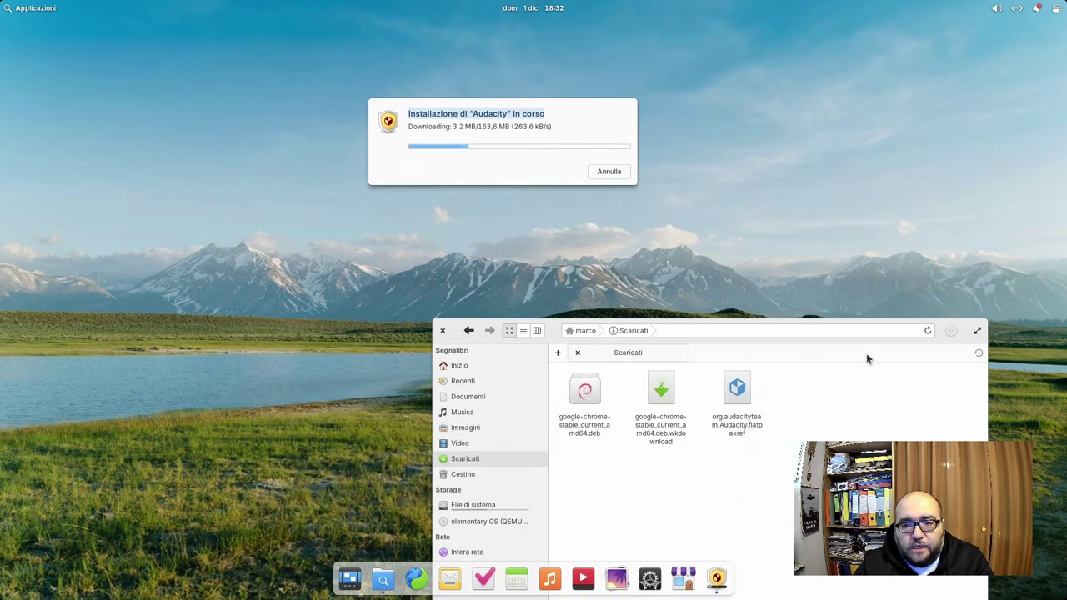
drag(874, 345, 898, 315)
click(613, 360)
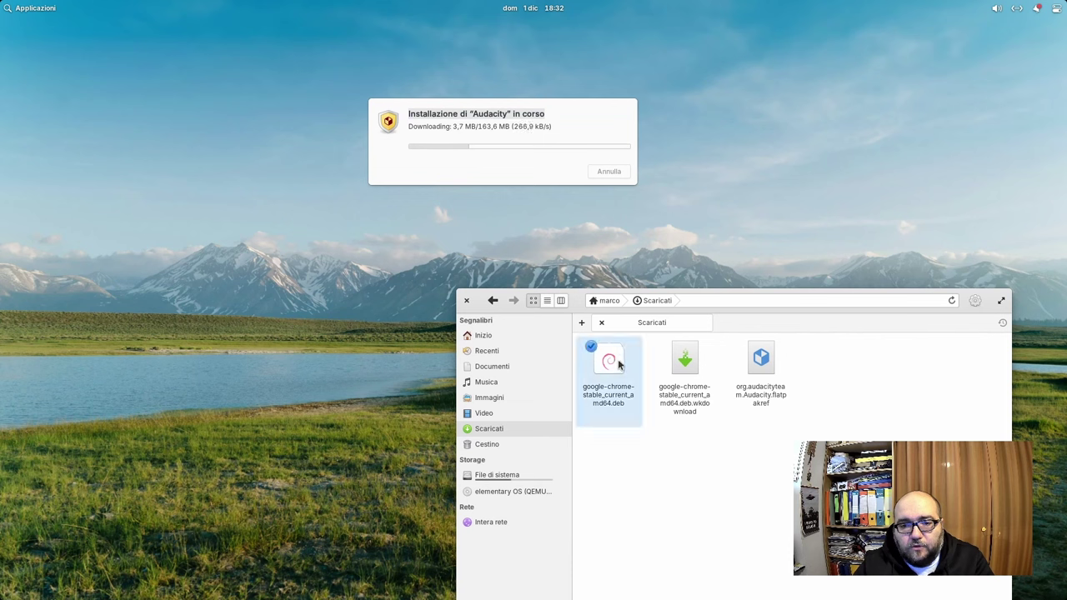
double_click(619, 364)
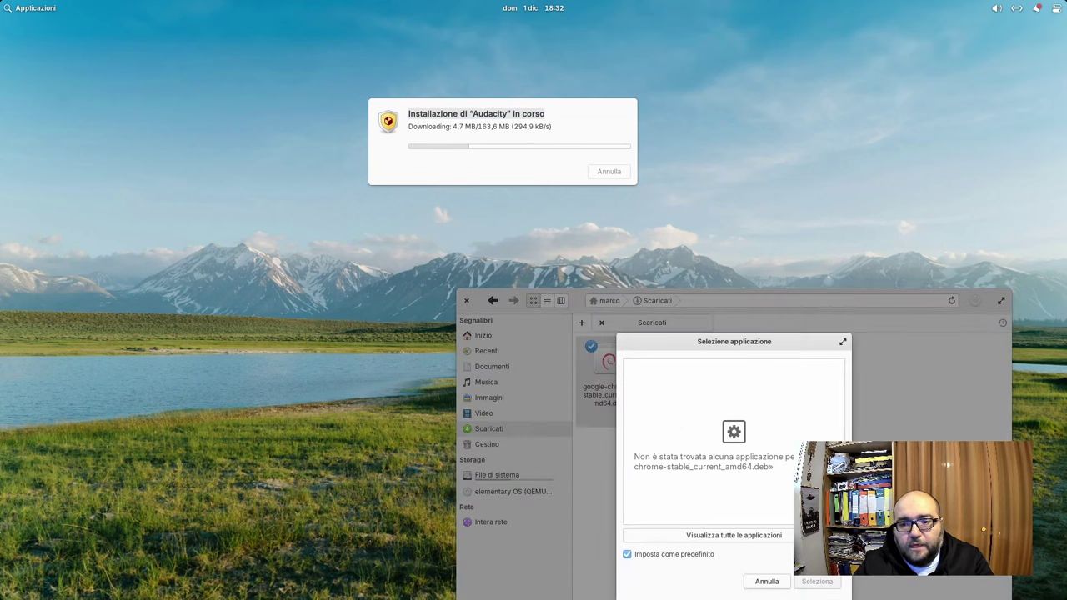
drag(779, 343, 842, 118)
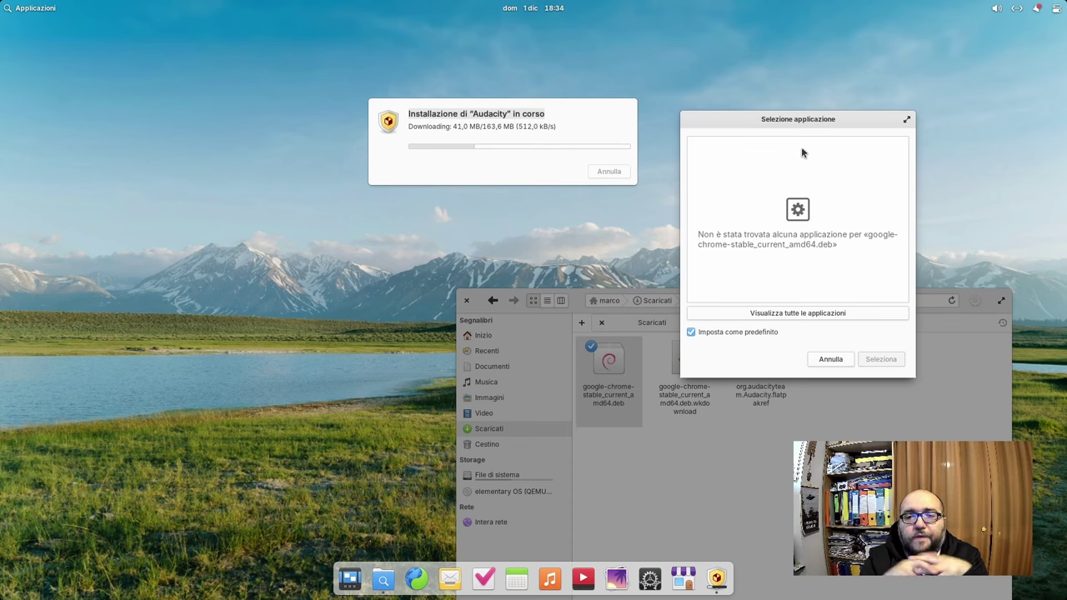
click(691, 332)
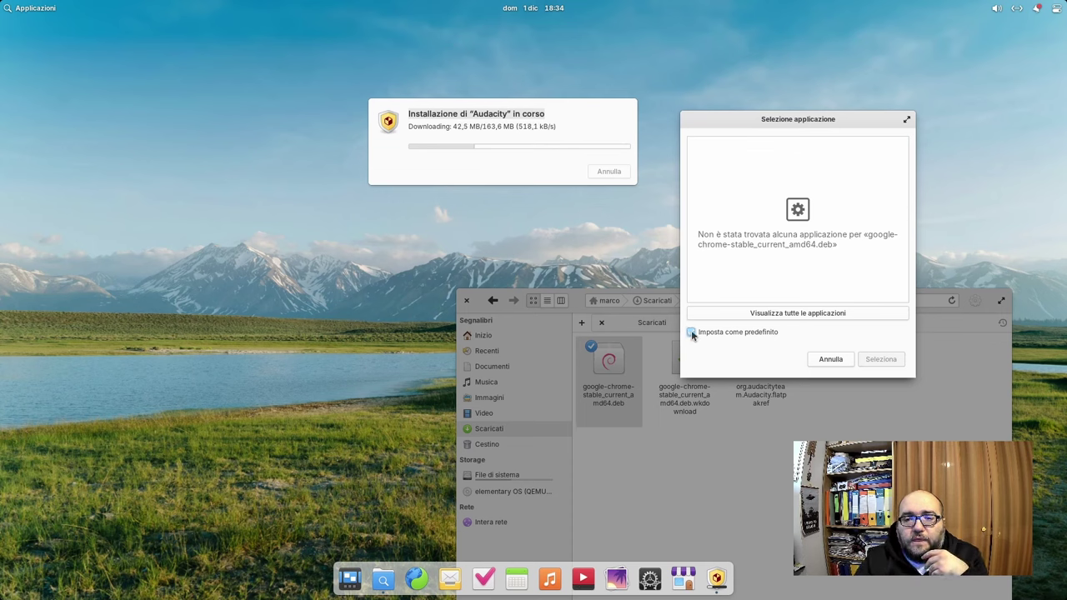
click(836, 313)
scroll(829, 308, down, 5)
scroll(813, 288, up, 5)
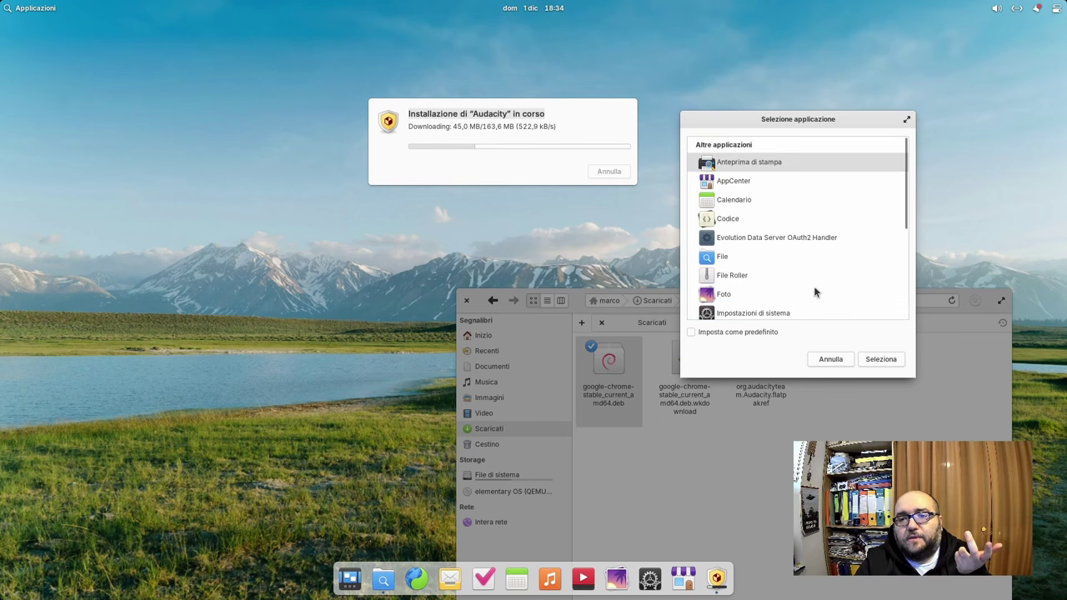
click(844, 360)
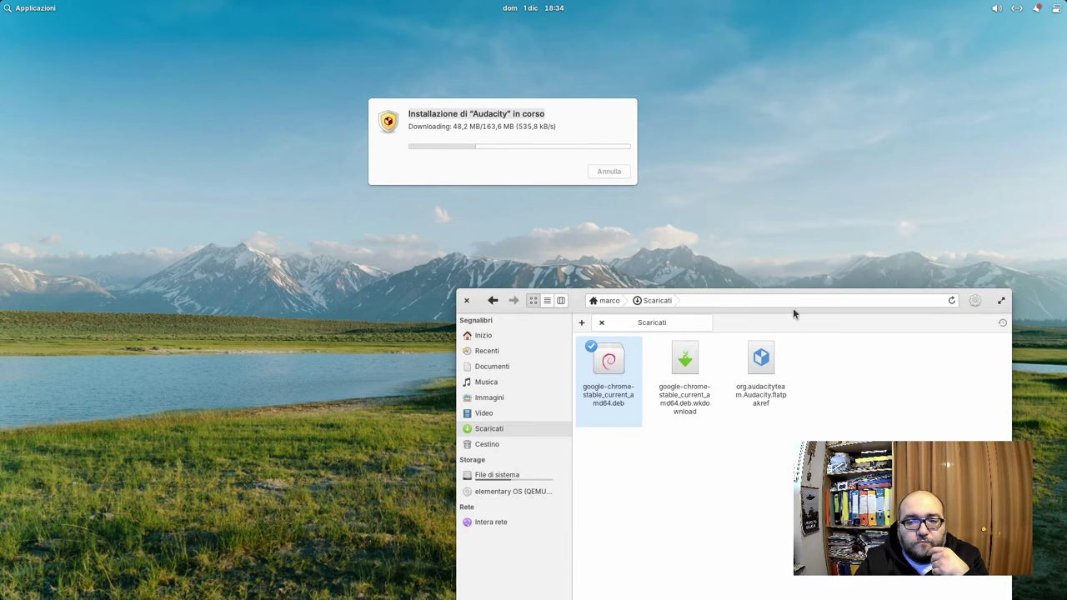
Launch AppCenter and search the store for 'eddy'
drag(794, 313, 809, 172)
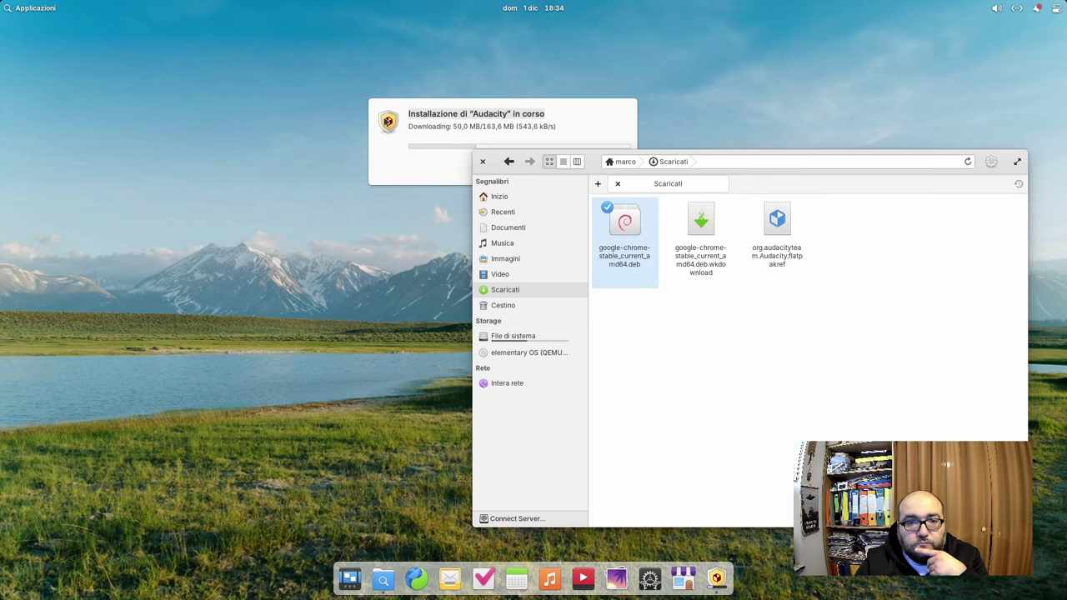
drag(412, 115, 286, 132)
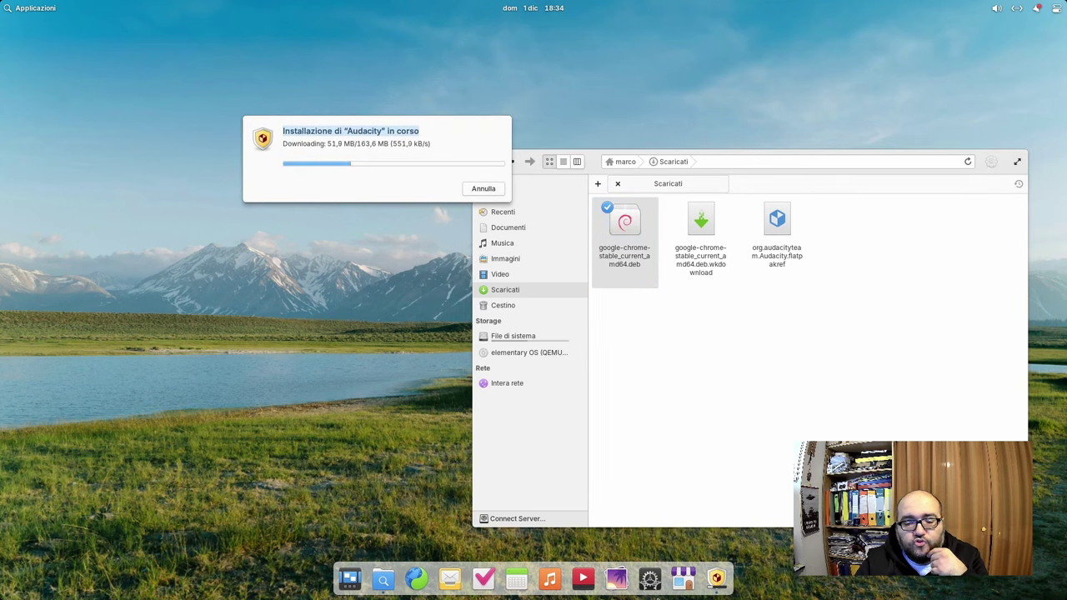
click(683, 578)
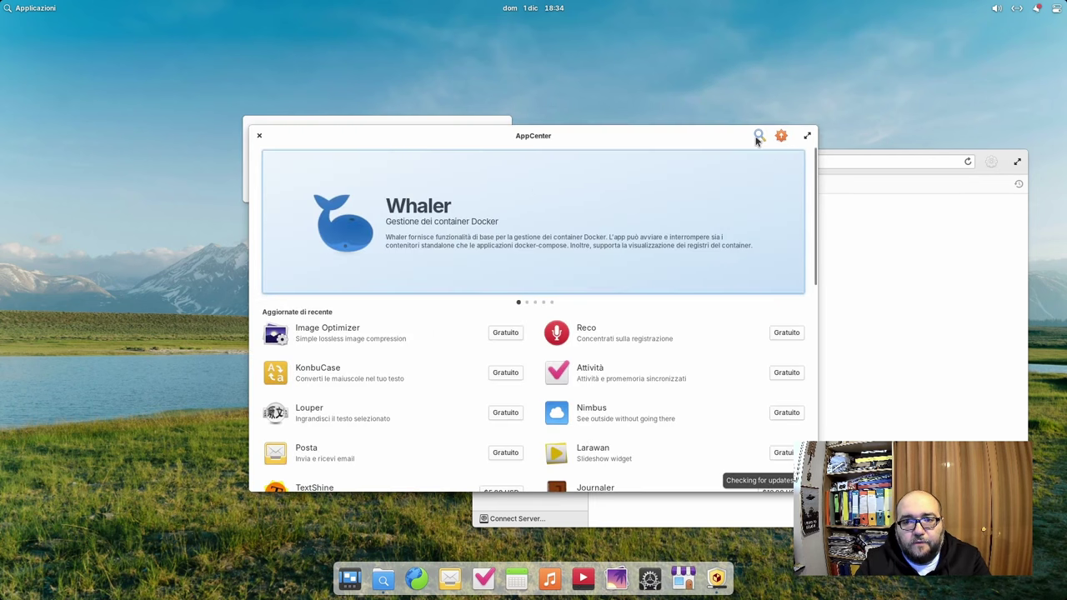
click(759, 135)
text(dd)
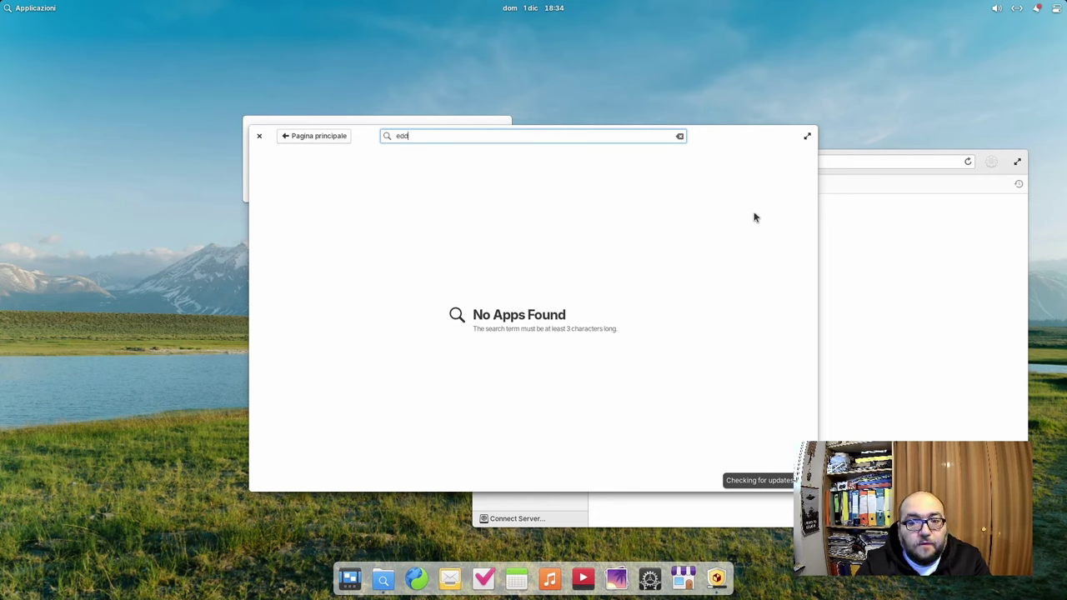
text(y)
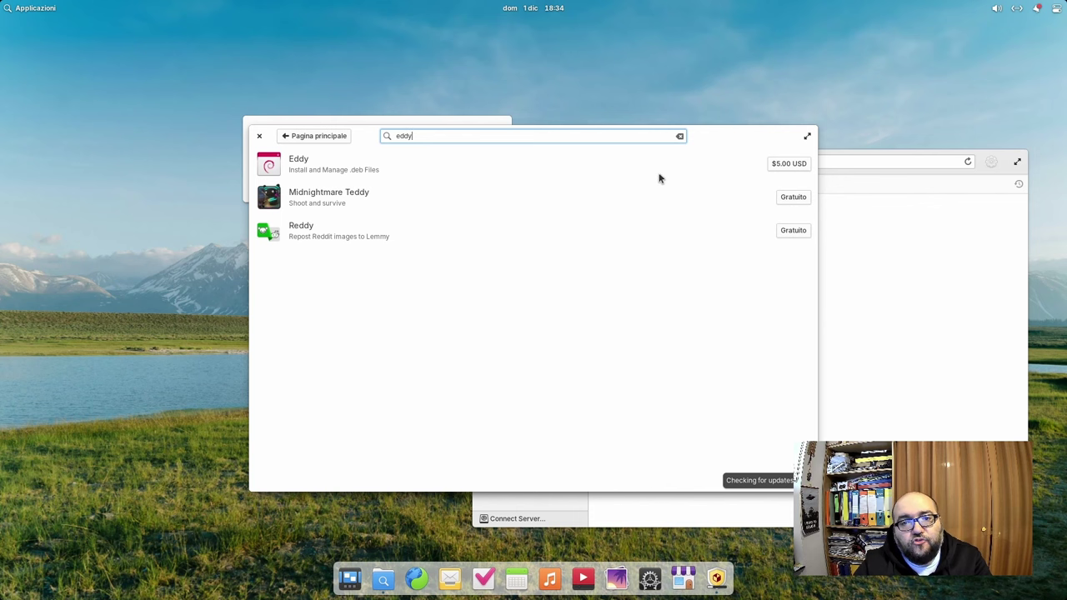
Open the Eddy app page, check its available sources, and start buying it
click(652, 164)
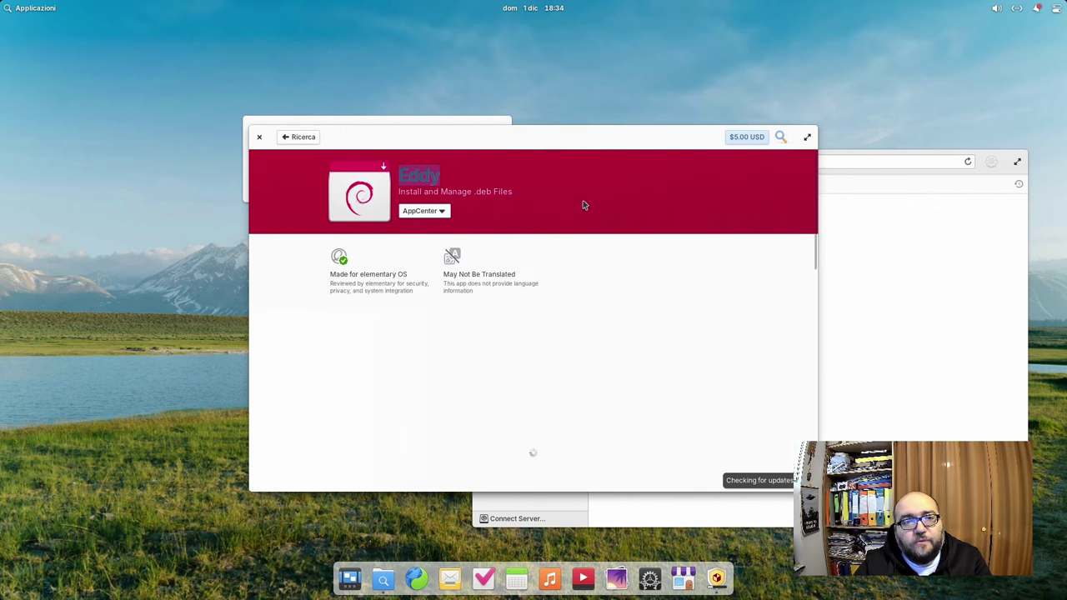
click(422, 211)
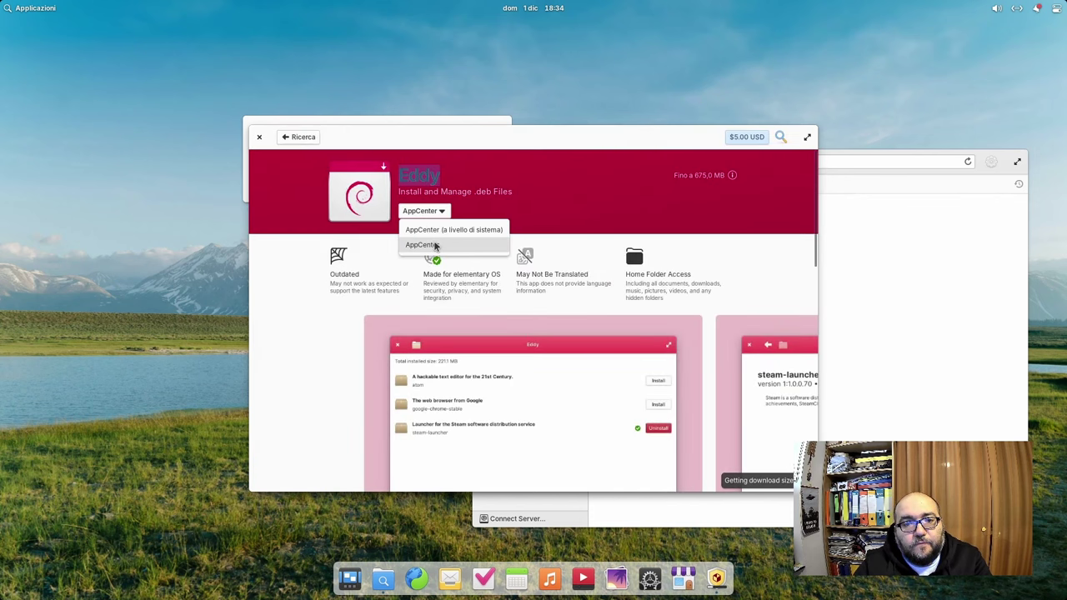
click(754, 138)
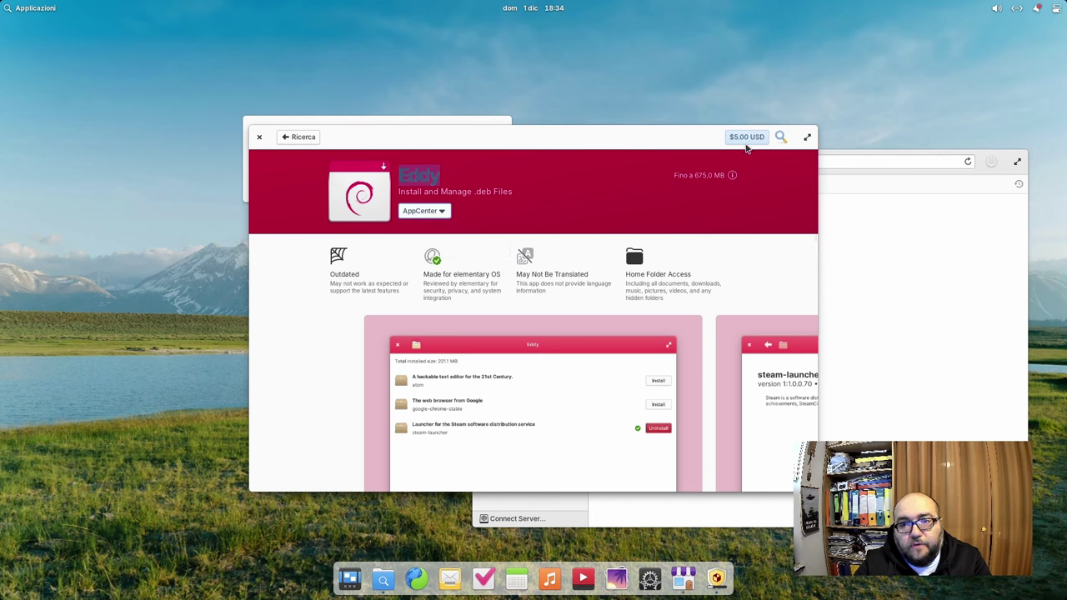
click(753, 138)
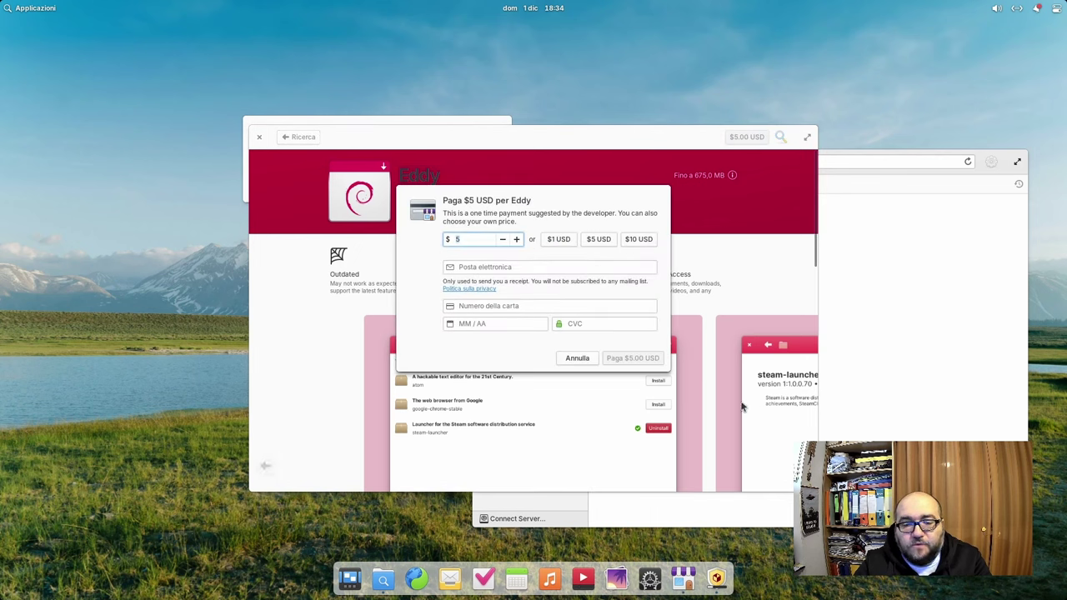
Set Eddy's price to $0 instead of $5 and choose Try for Free to install it
click(577, 358)
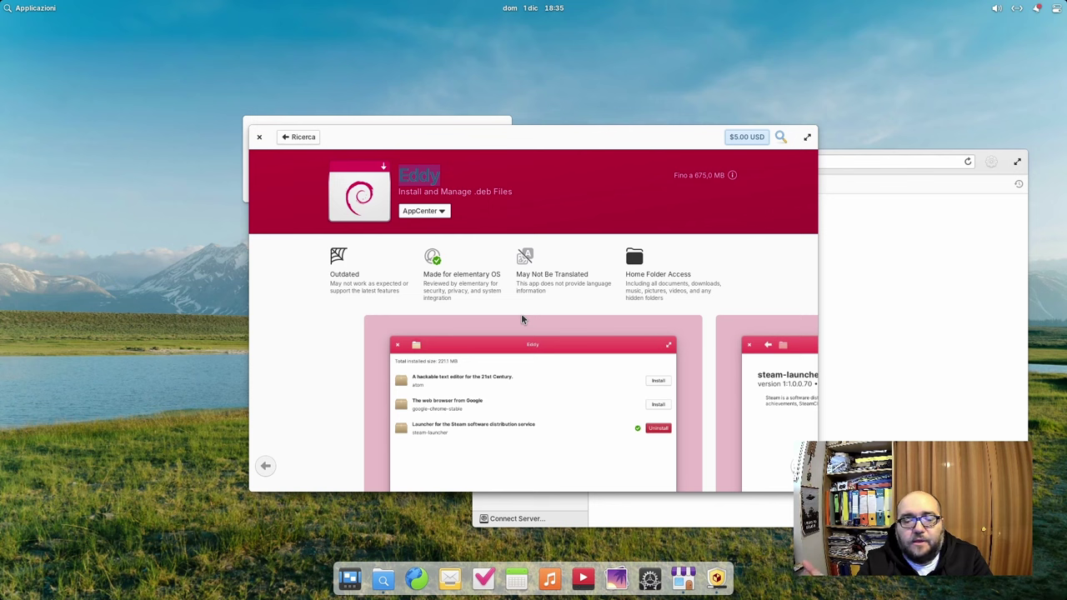
click(747, 137)
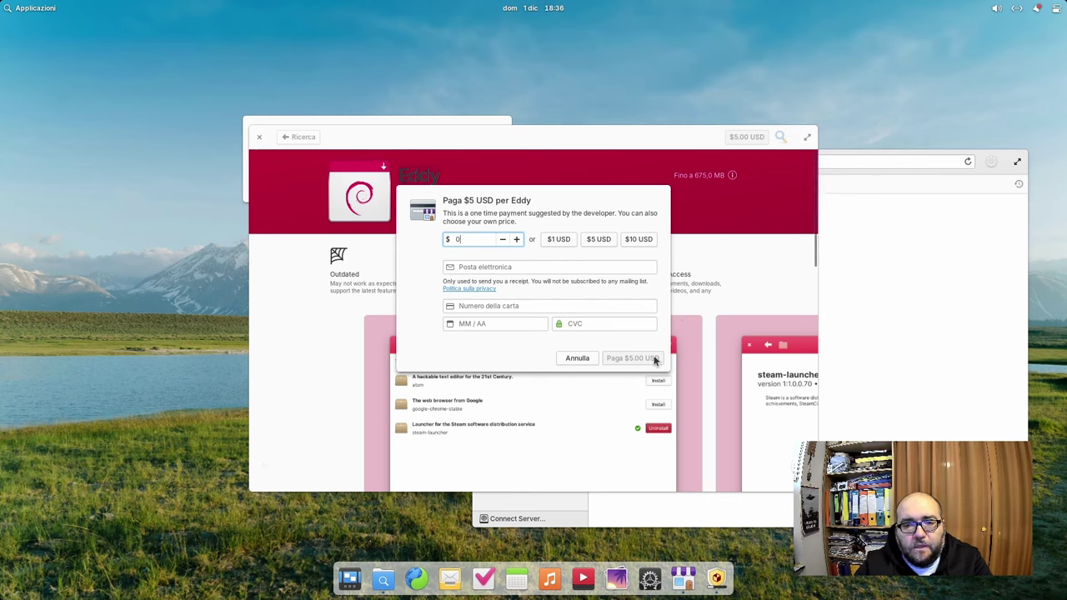
key(Return)
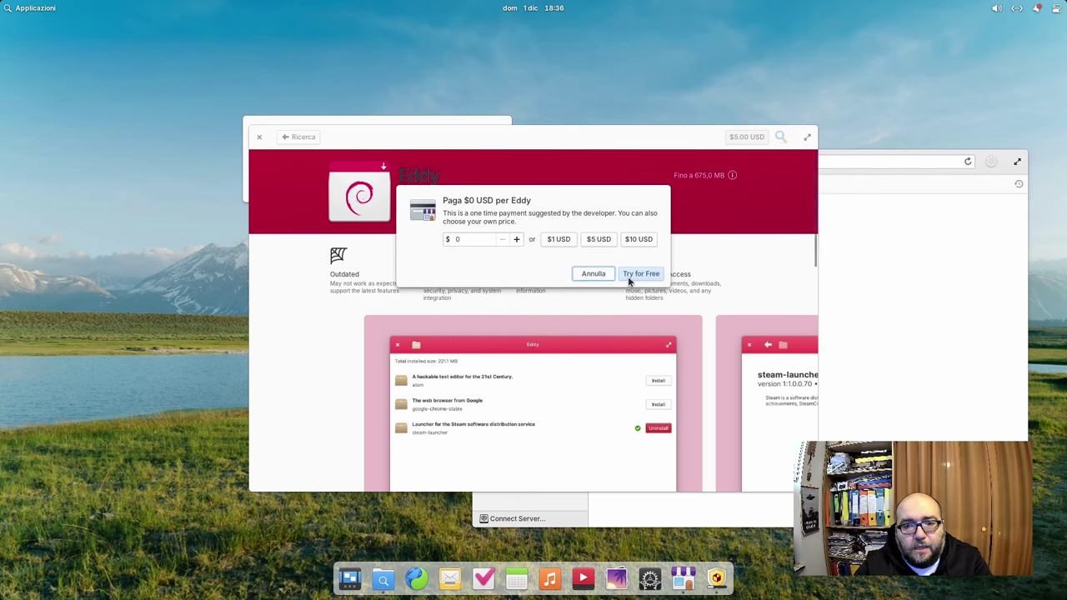
click(639, 274)
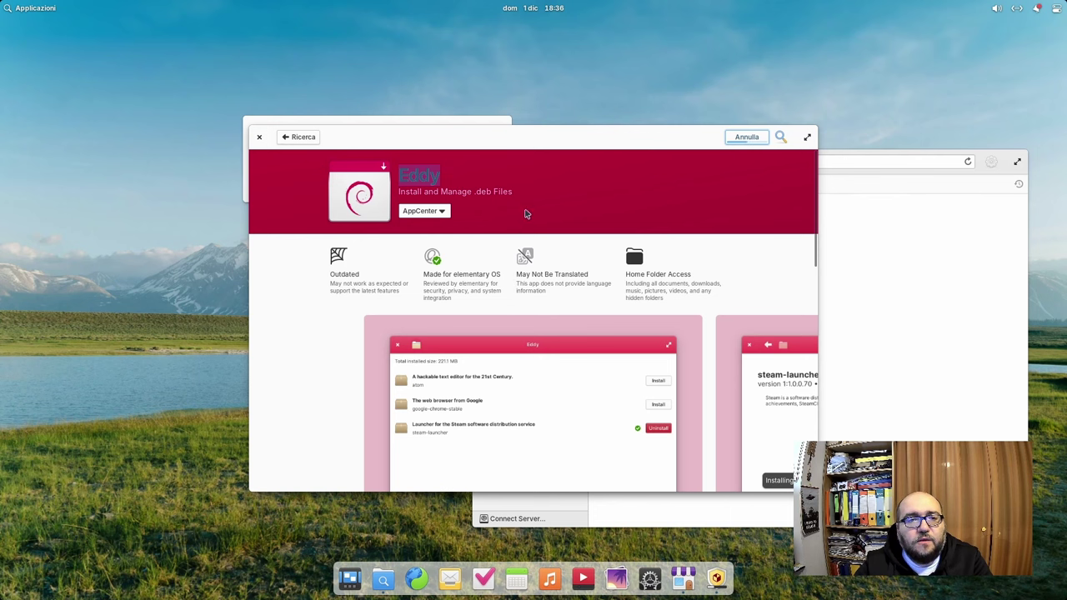
Wait until AppCenter shows Eddy installed with 'Apri', then raise the Scaricati folder window
drag(591, 138, 579, 115)
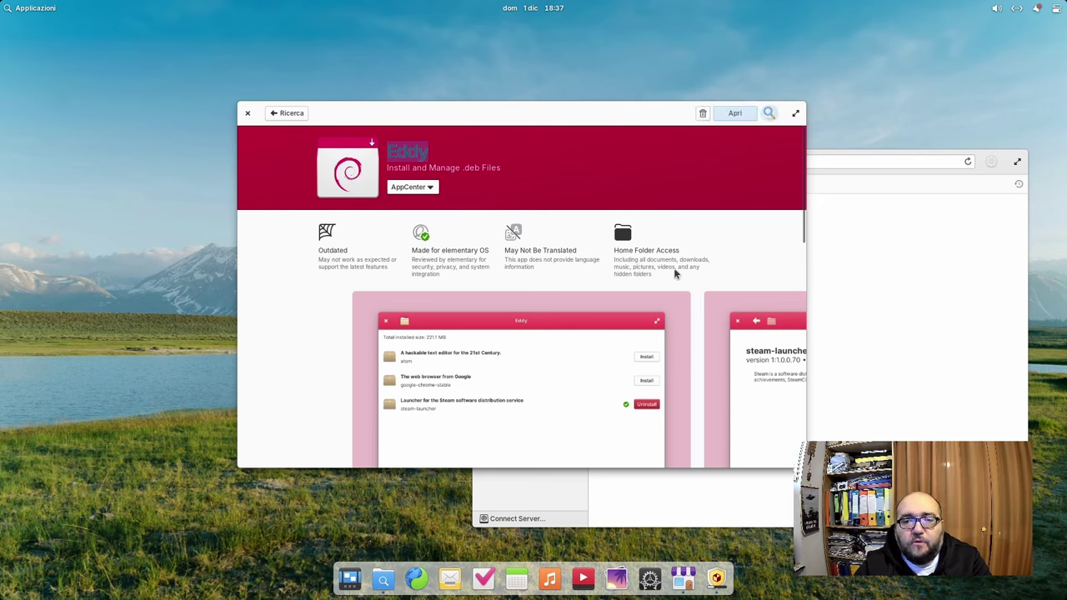
click(893, 308)
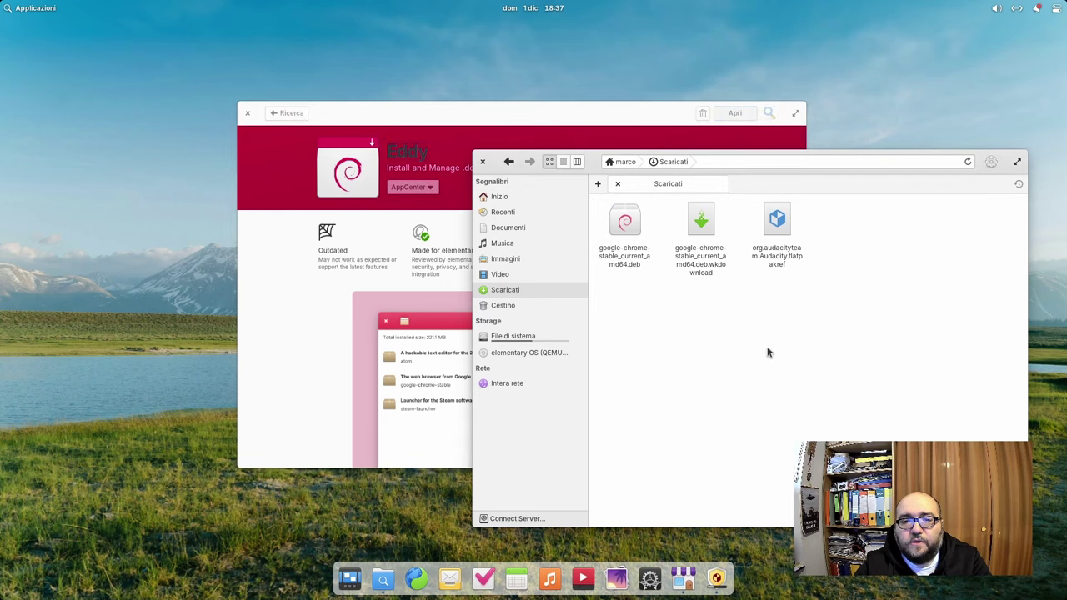
Open the Chrome .deb with Eddy, picked from the full applications list
click(318, 279)
click(945, 393)
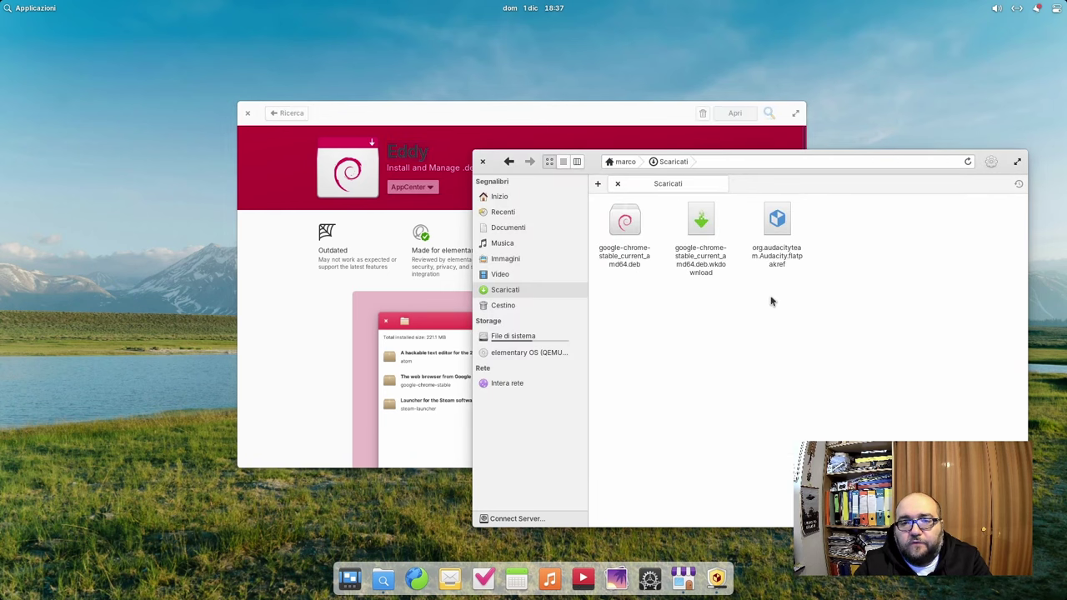
double_click(614, 254)
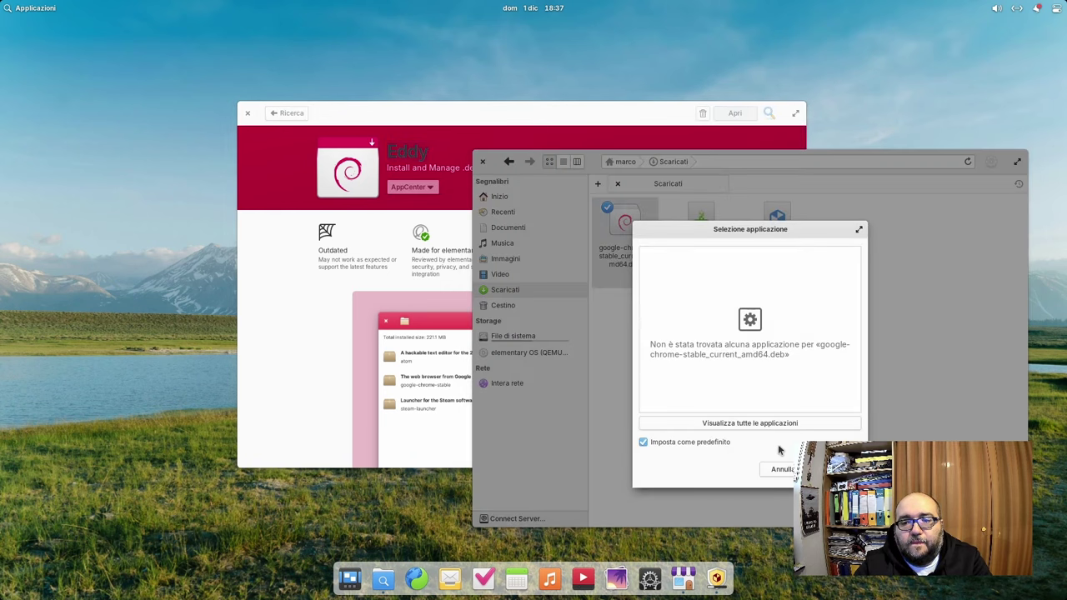
click(781, 423)
scroll(763, 375, down, 2)
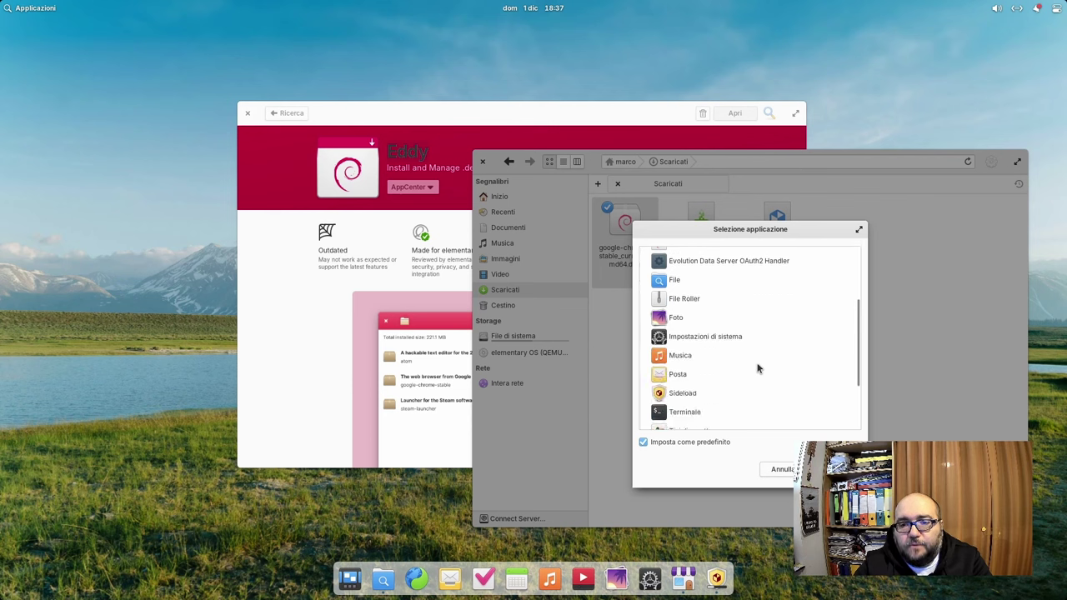
scroll(759, 368, up, 3)
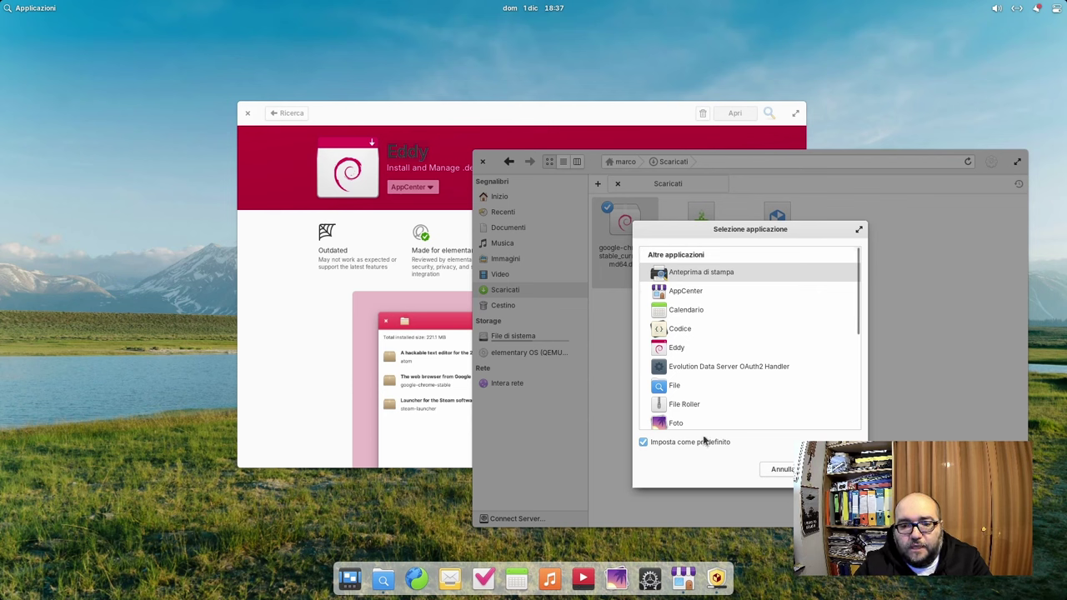
double_click(696, 348)
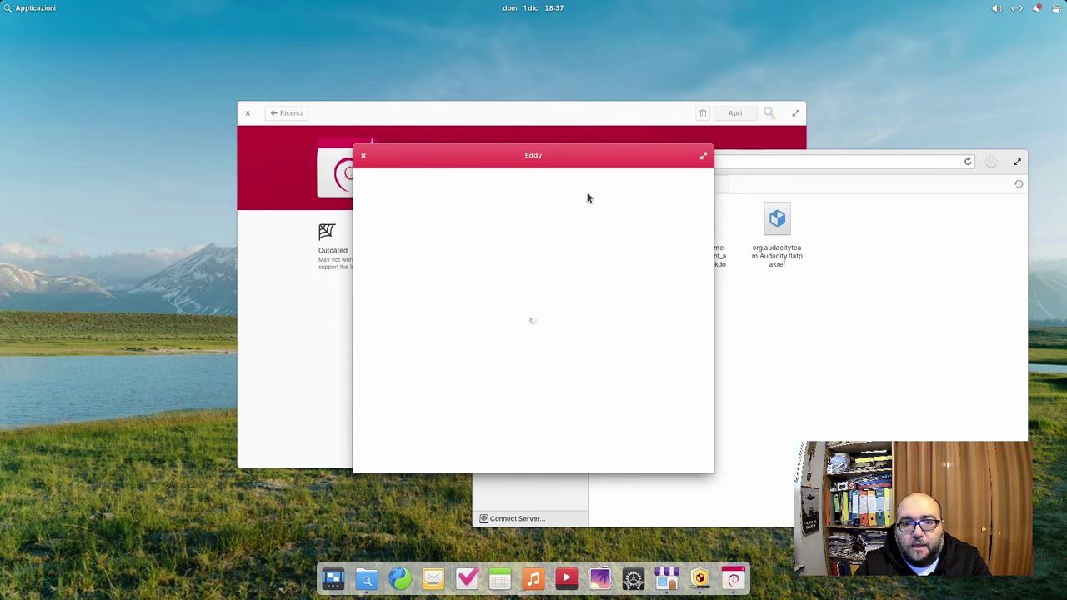
Close the Eddy installer listing the 112,4 MB Chrome package, and close Files
drag(587, 161, 836, 234)
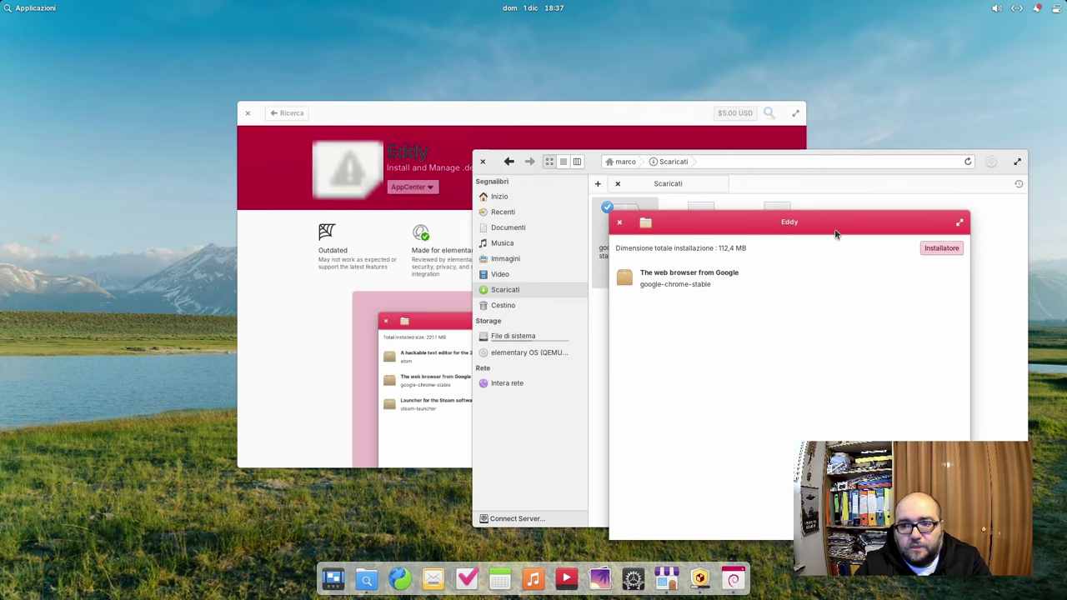
click(618, 222)
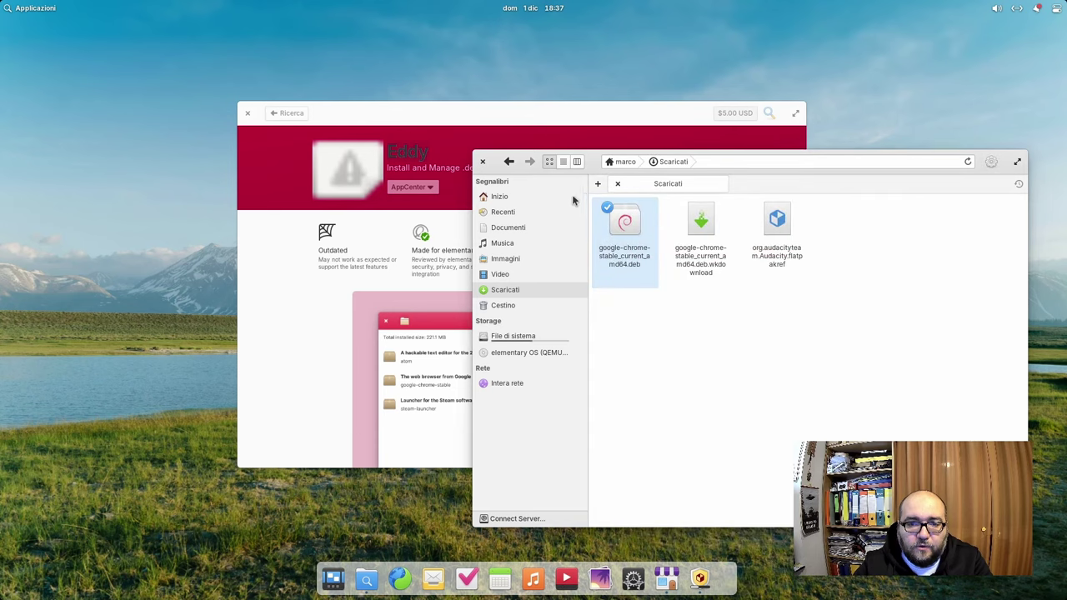
click(482, 162)
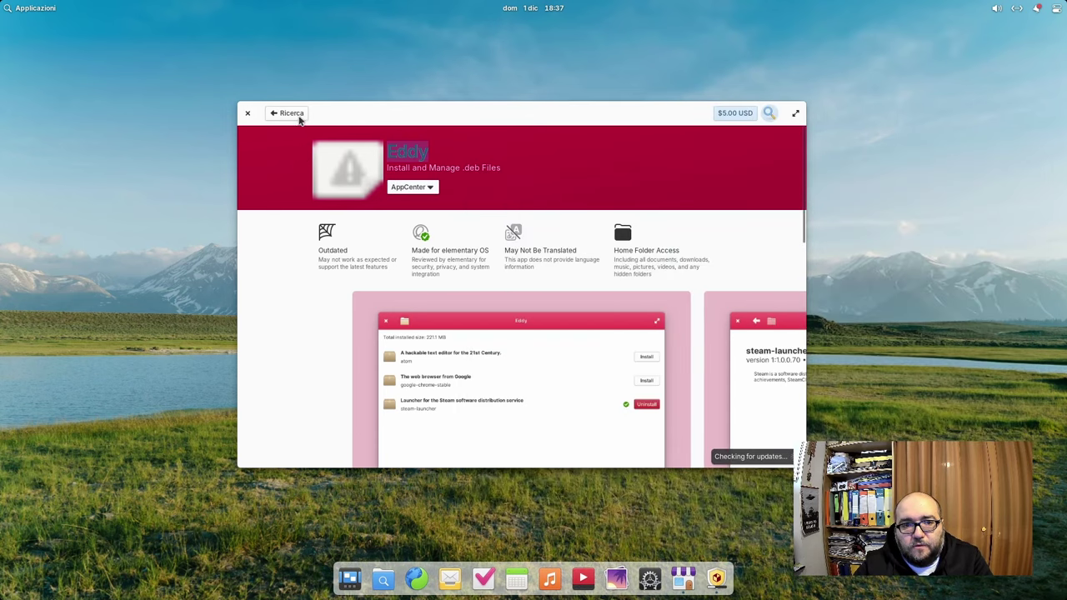
Go from the Eddy page to the AppCenter home page, then show the updates page
click(298, 114)
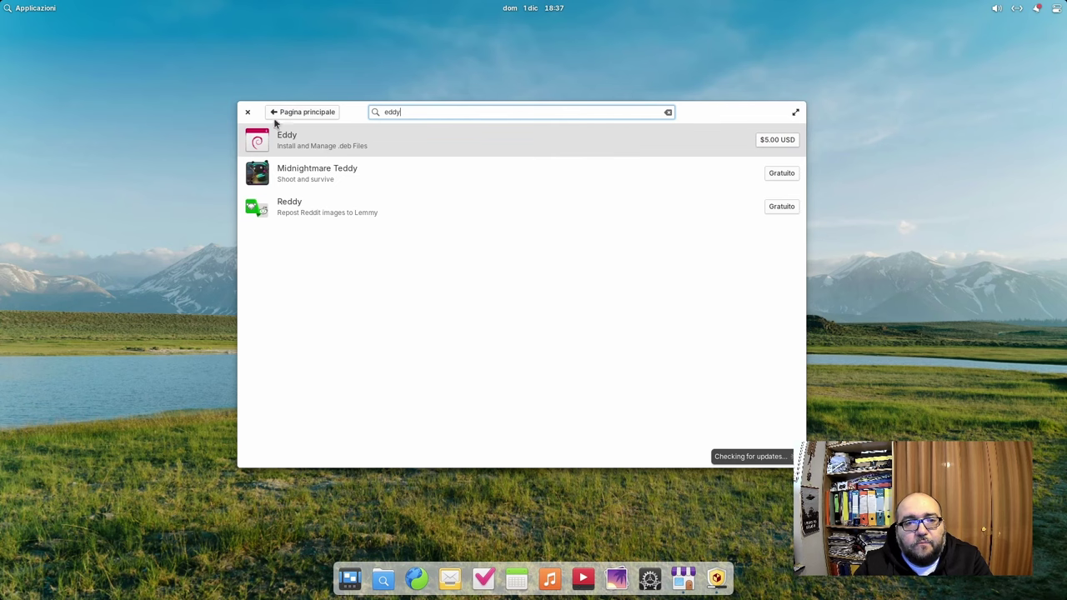
click(274, 116)
scroll(579, 340, down, 4)
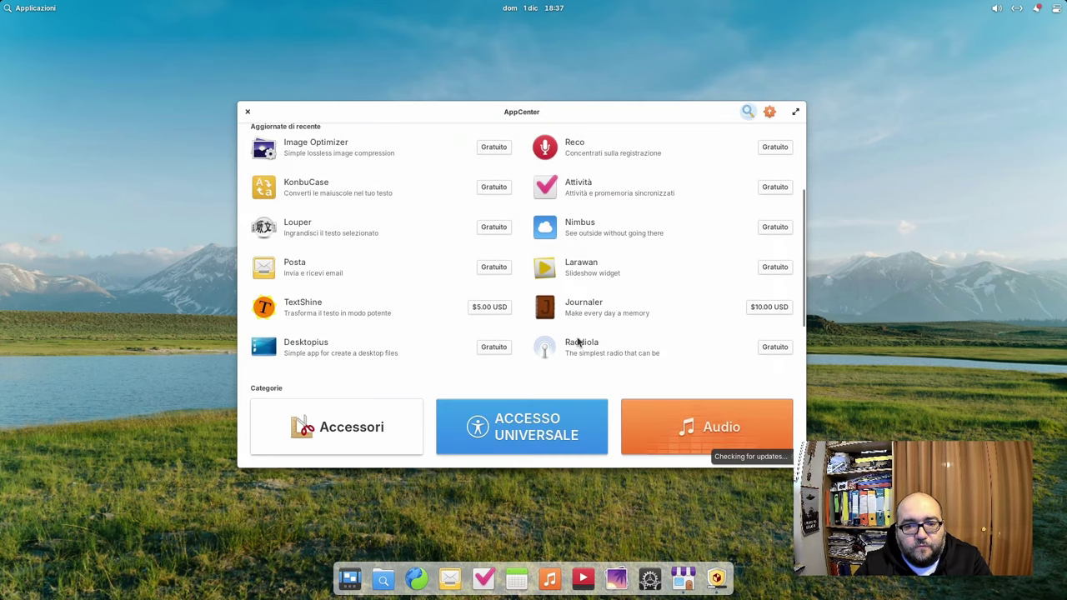
scroll(579, 343, up, 3)
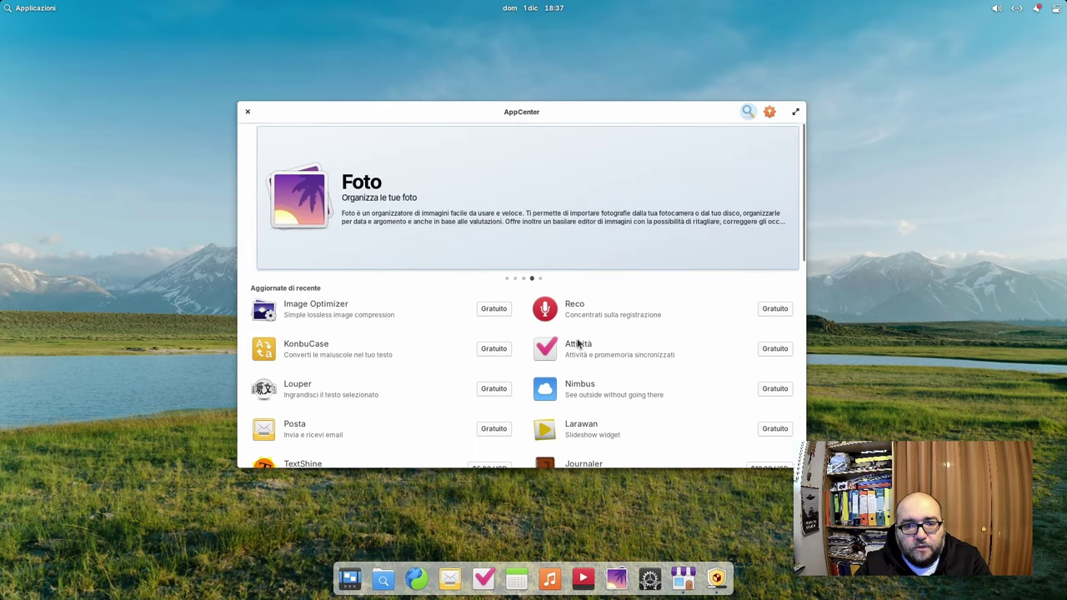
scroll(581, 342, down, 5)
scroll(584, 335, down, 7)
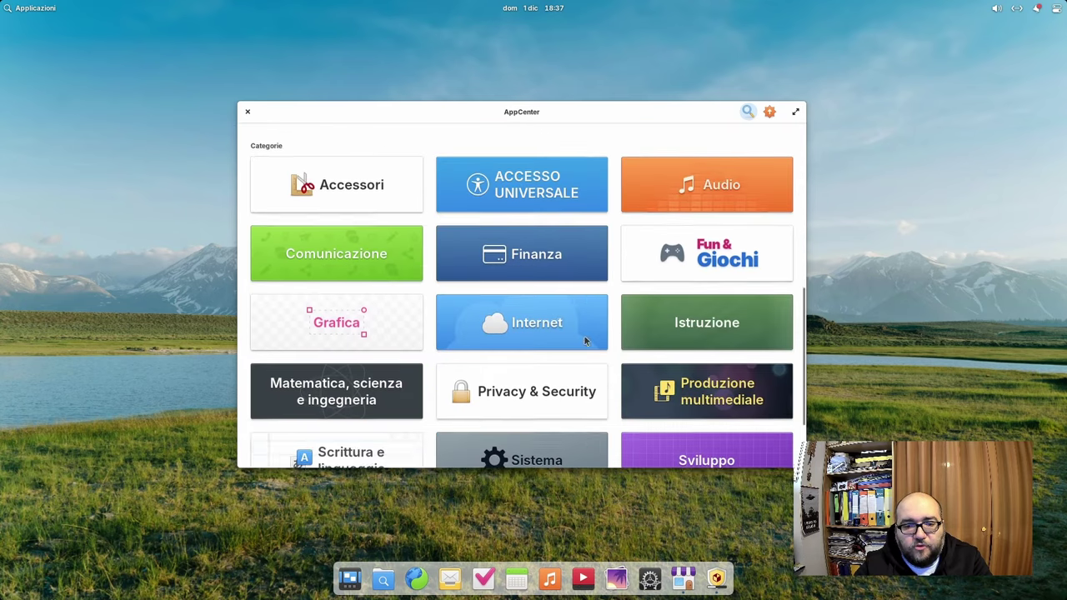
scroll(584, 336, up, 12)
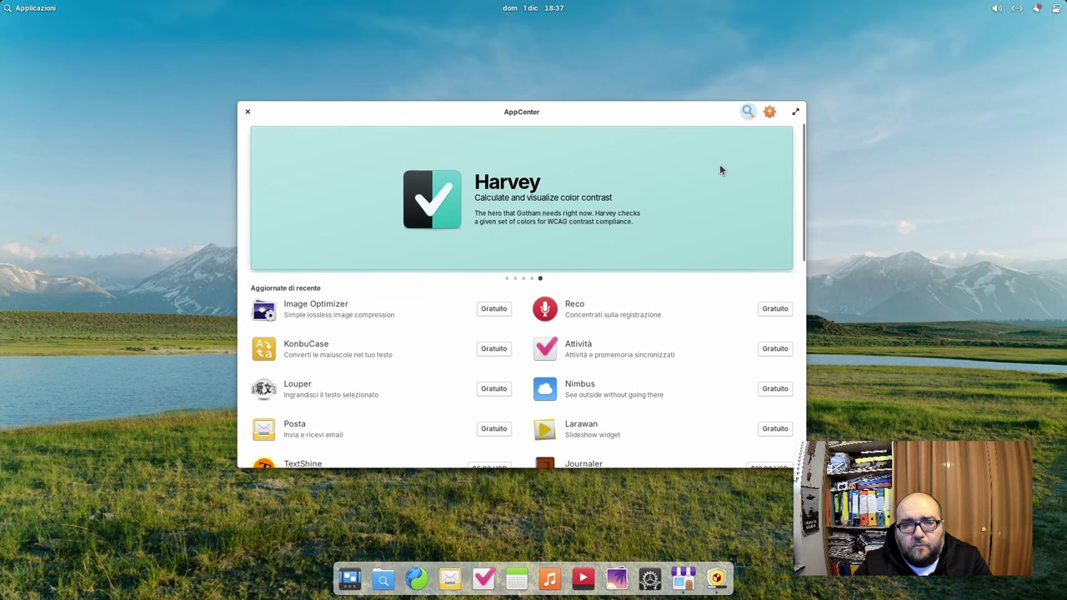
click(769, 113)
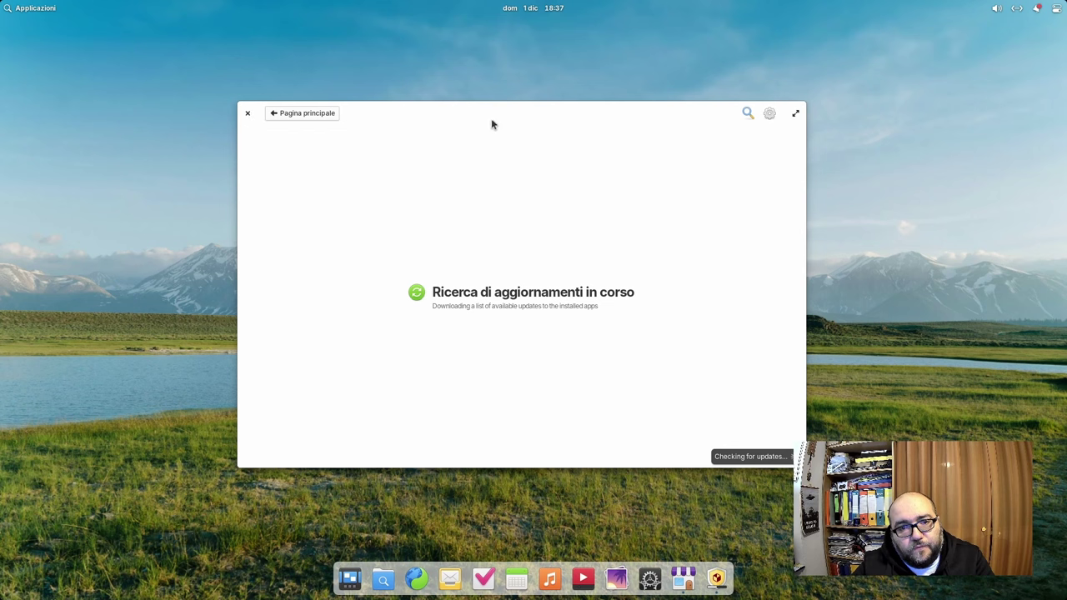
drag(491, 127, 526, 187)
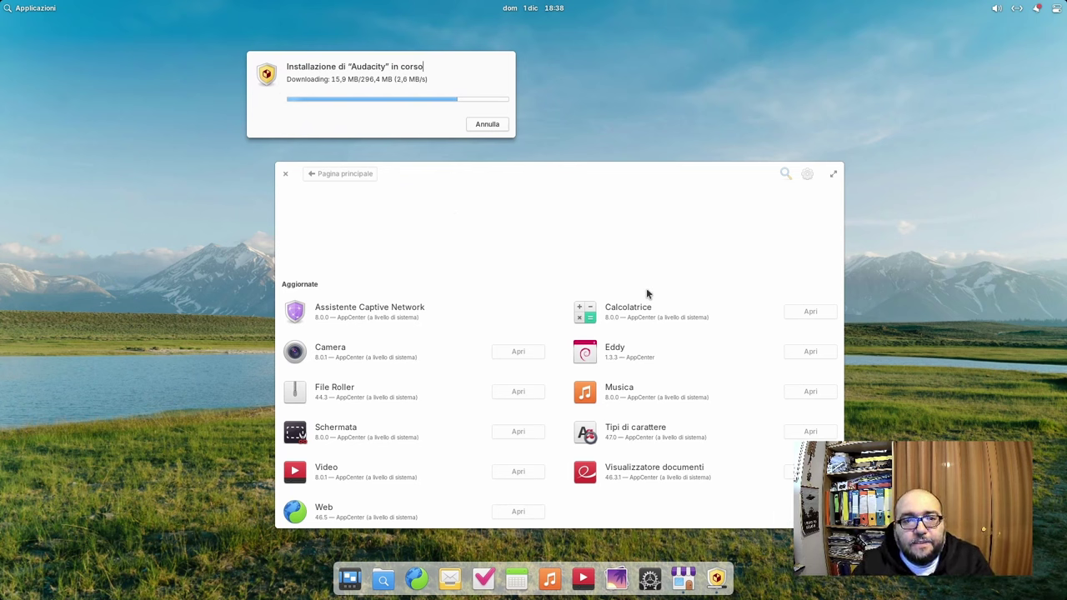
Run Check for Updates from the AppCenter update settings
click(591, 219)
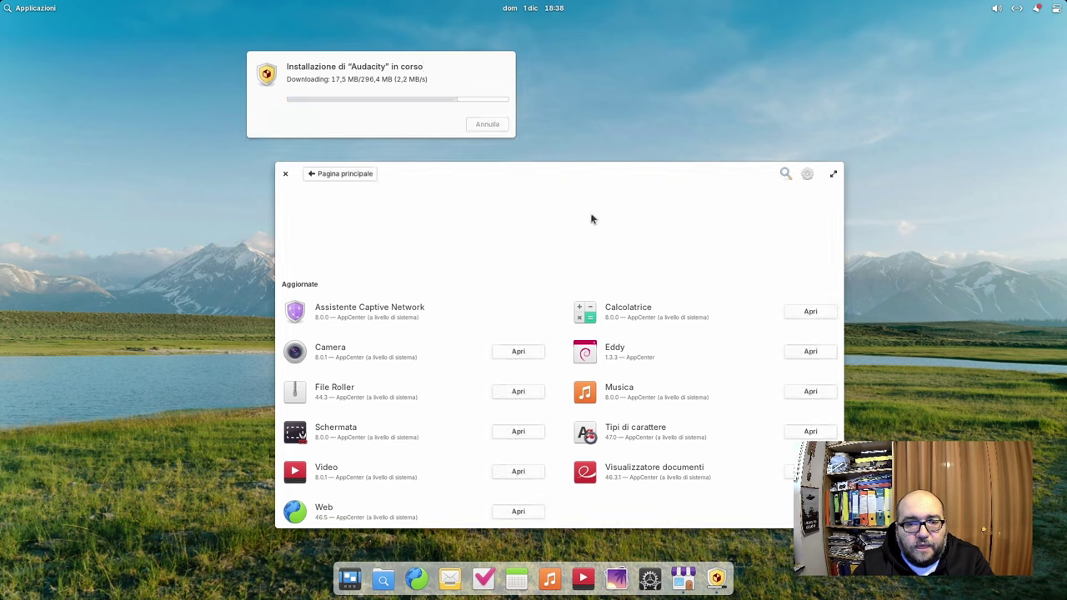
click(808, 177)
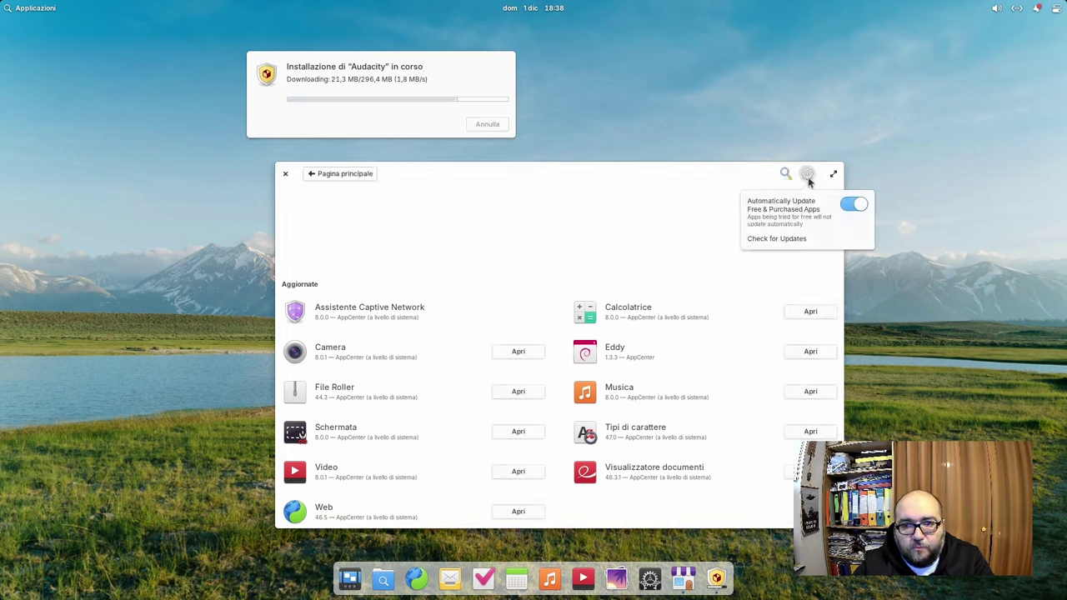
click(808, 177)
click(808, 176)
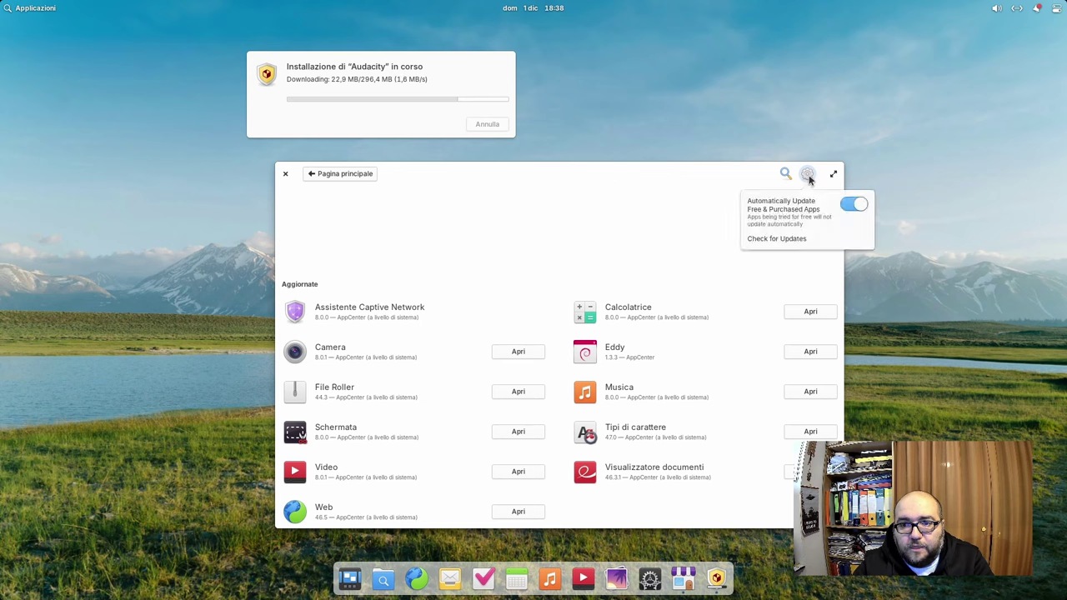
click(821, 243)
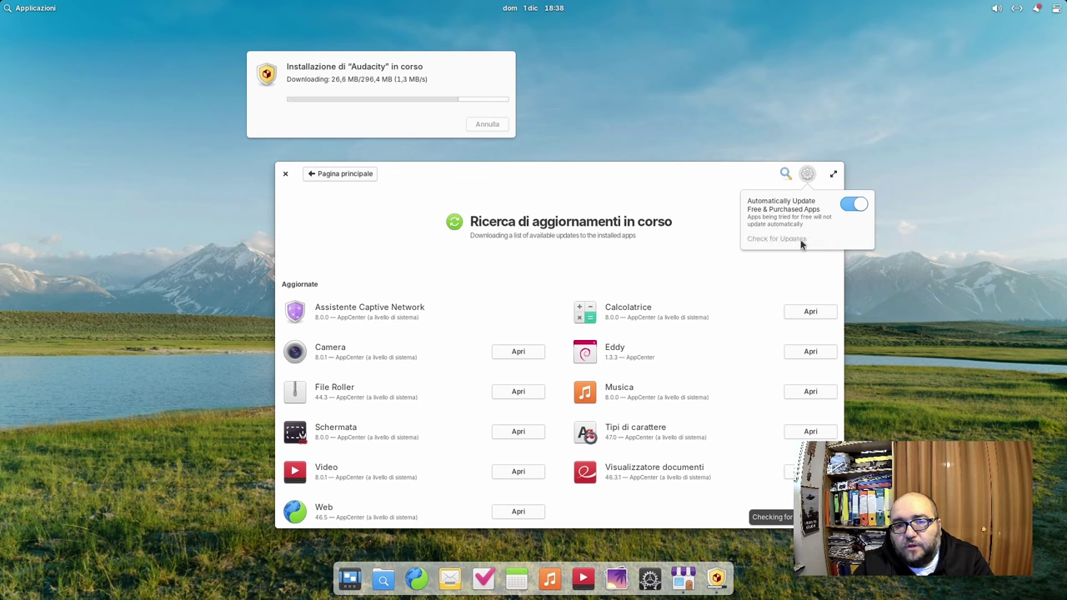
click(640, 257)
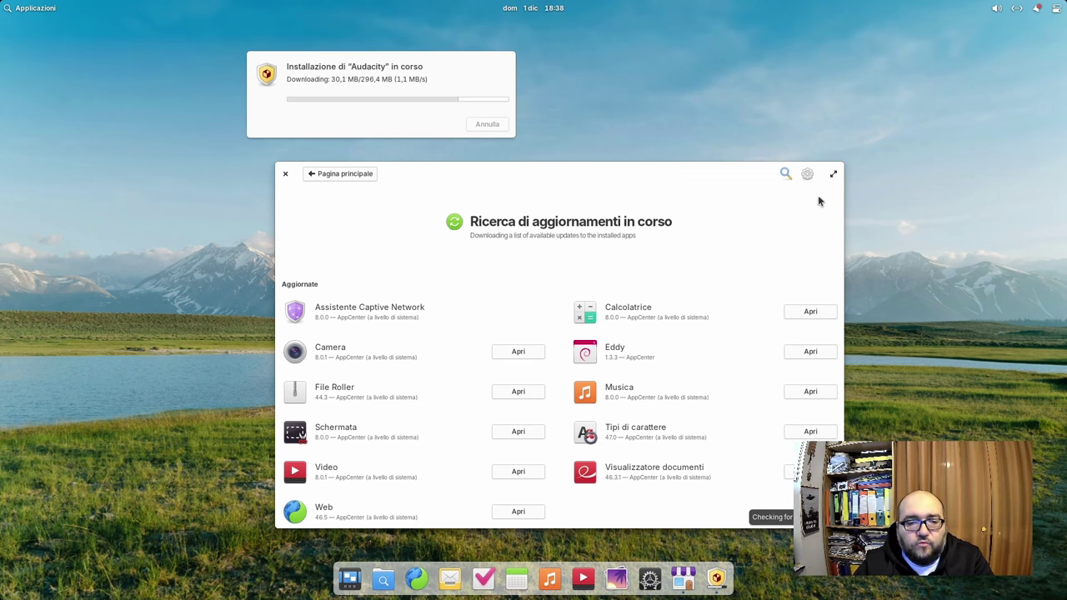
Visit Pagina principale, return to the updates page, then close AppCenter
click(329, 174)
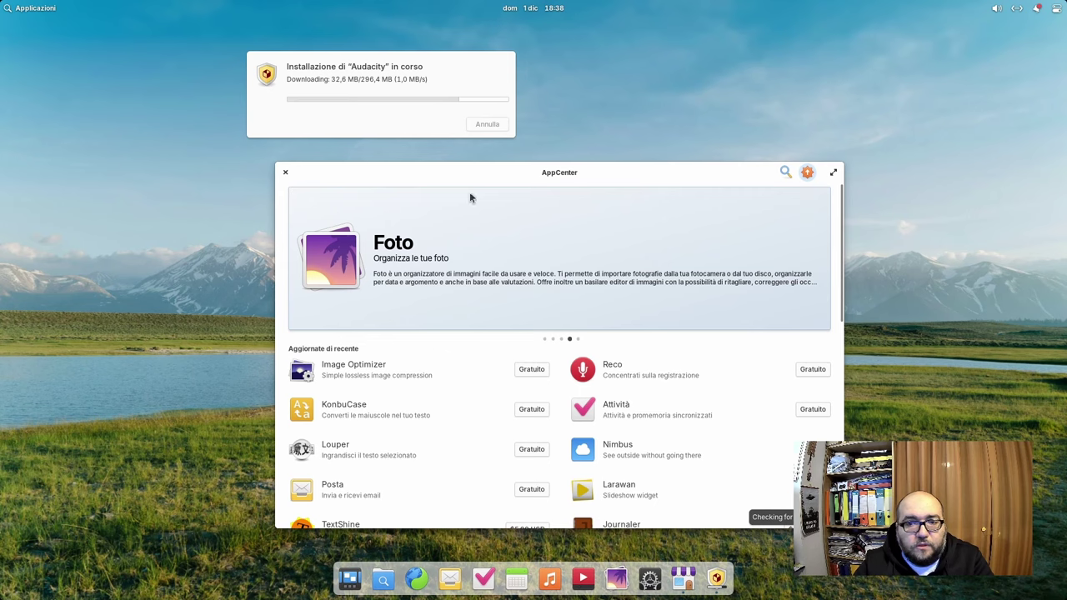
click(806, 174)
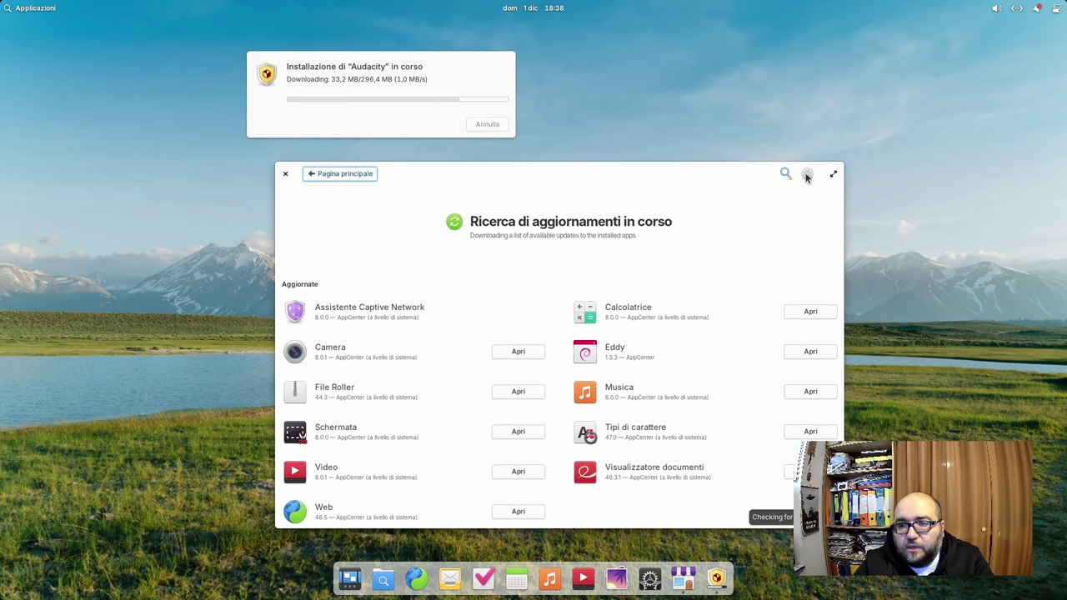
click(286, 175)
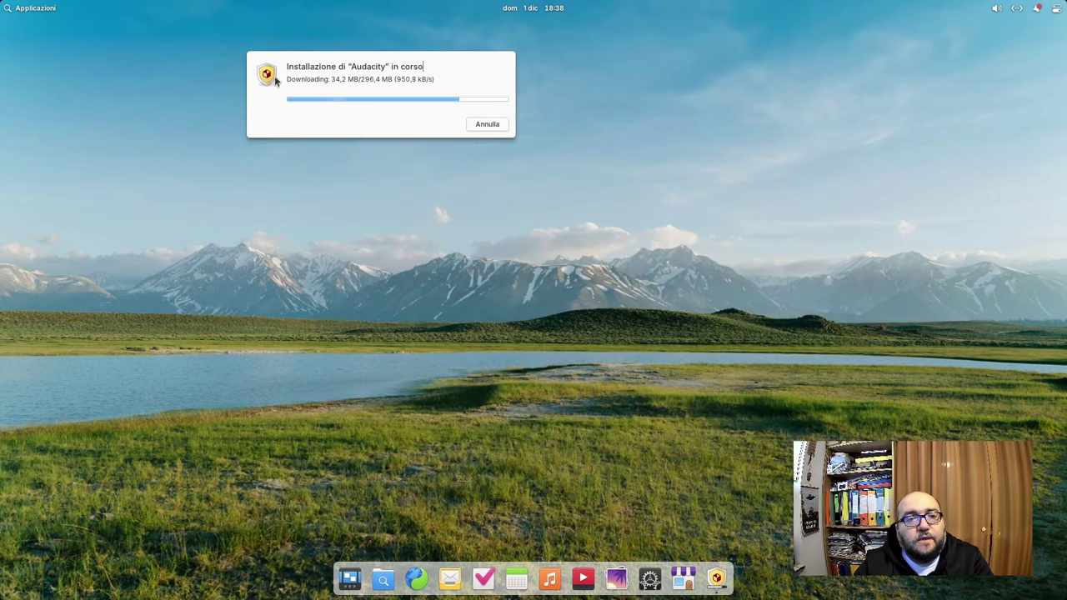
Drag the Audacity install progress dialog from the top of the screen to the centre
drag(275, 80, 398, 242)
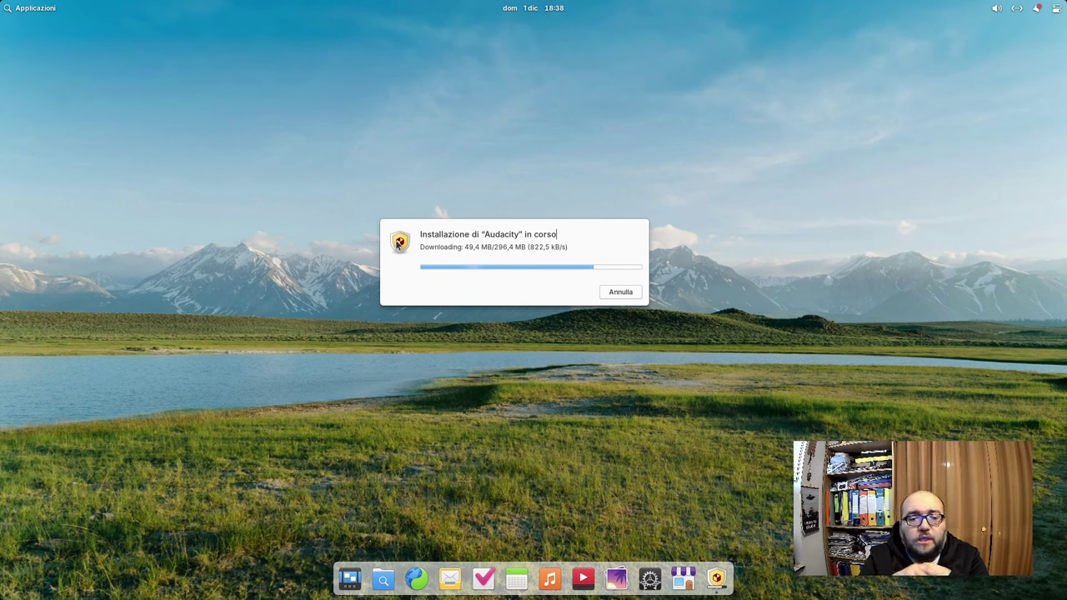
click(414, 579)
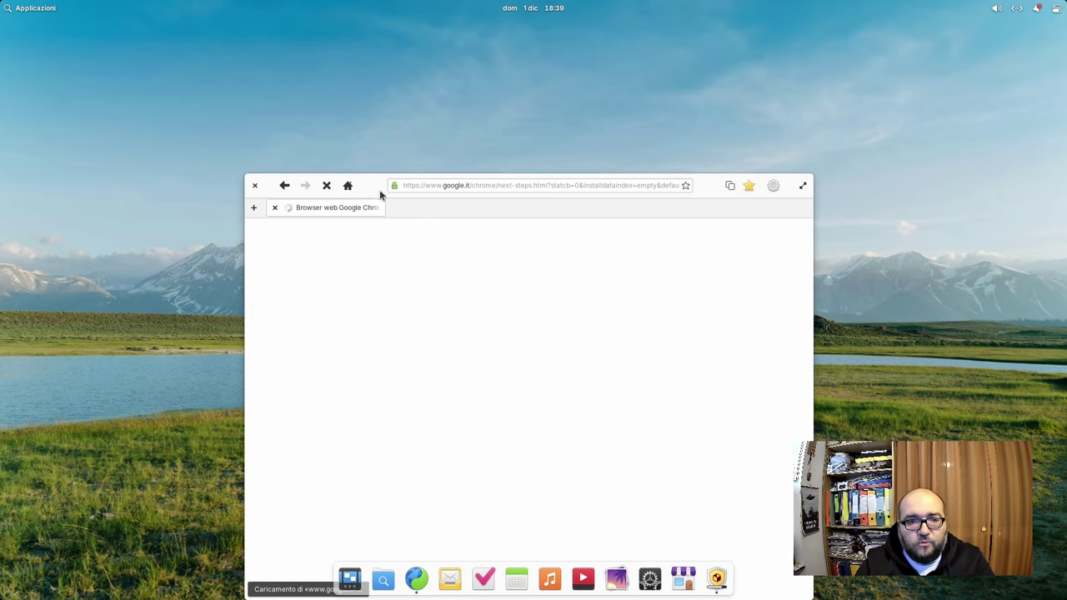
drag(371, 188, 405, 131)
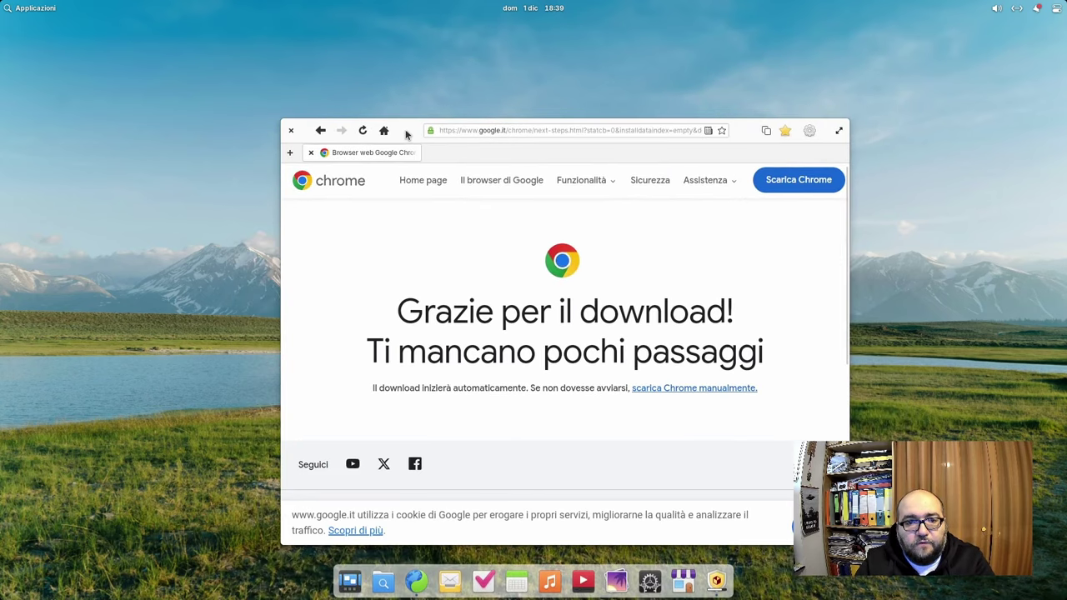
click(472, 131)
text(mra)
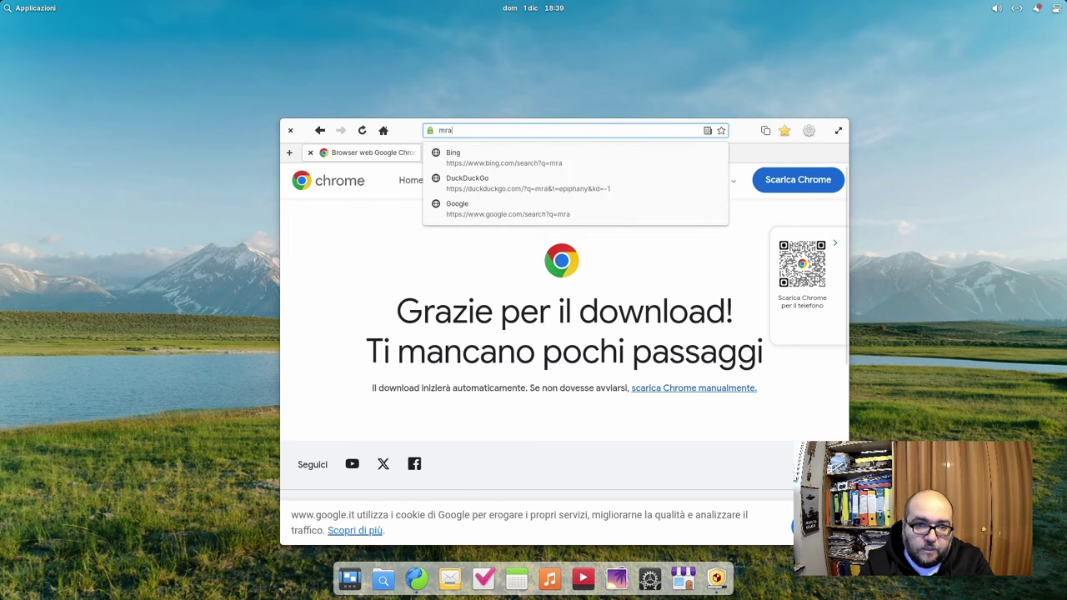
text(cos)
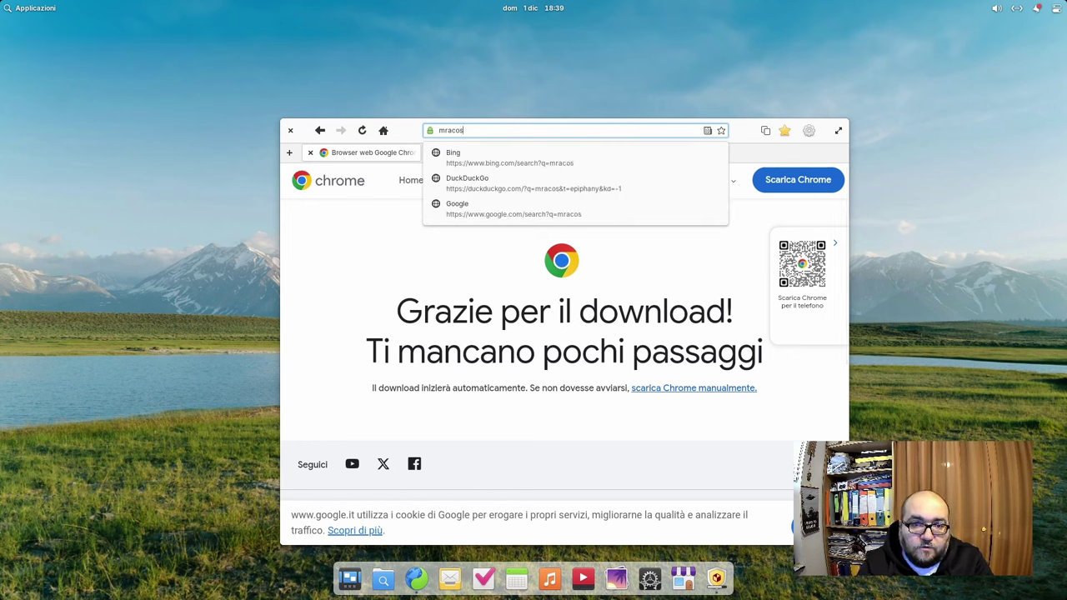
key(BackSpace)
key(BackSpace)
key(BackSpace)
key(BackSpace)
key(BackSpace)
text(arc)
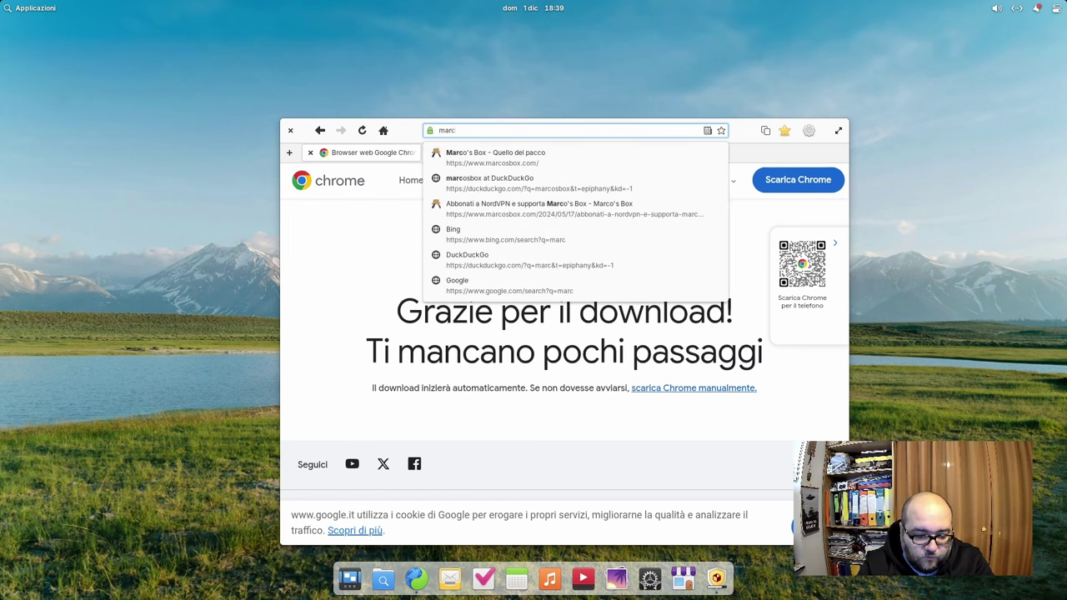
text(osbox.)
key(Down)
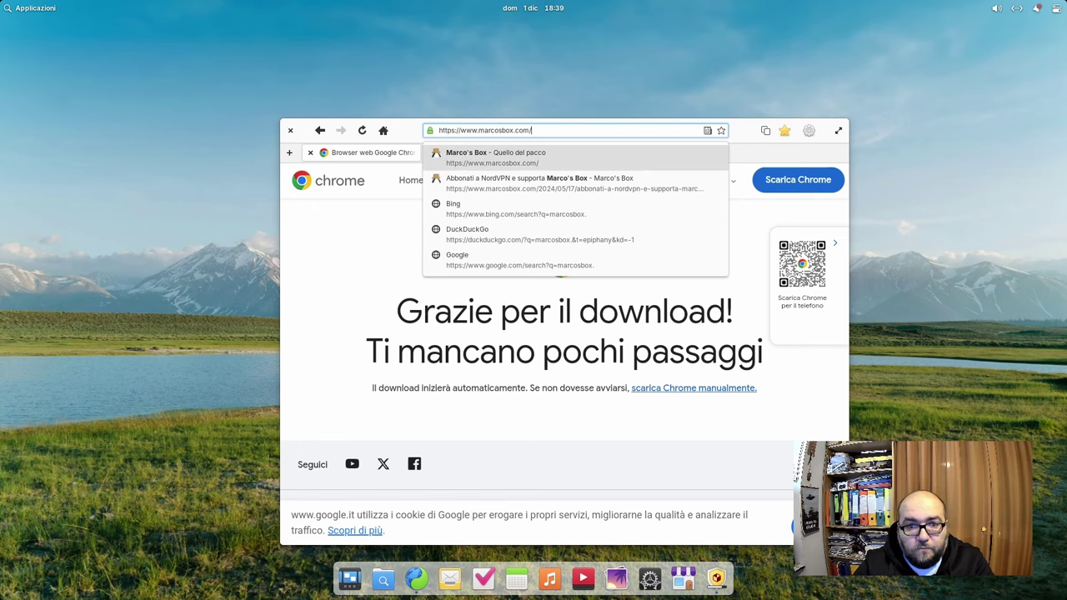
key(Return)
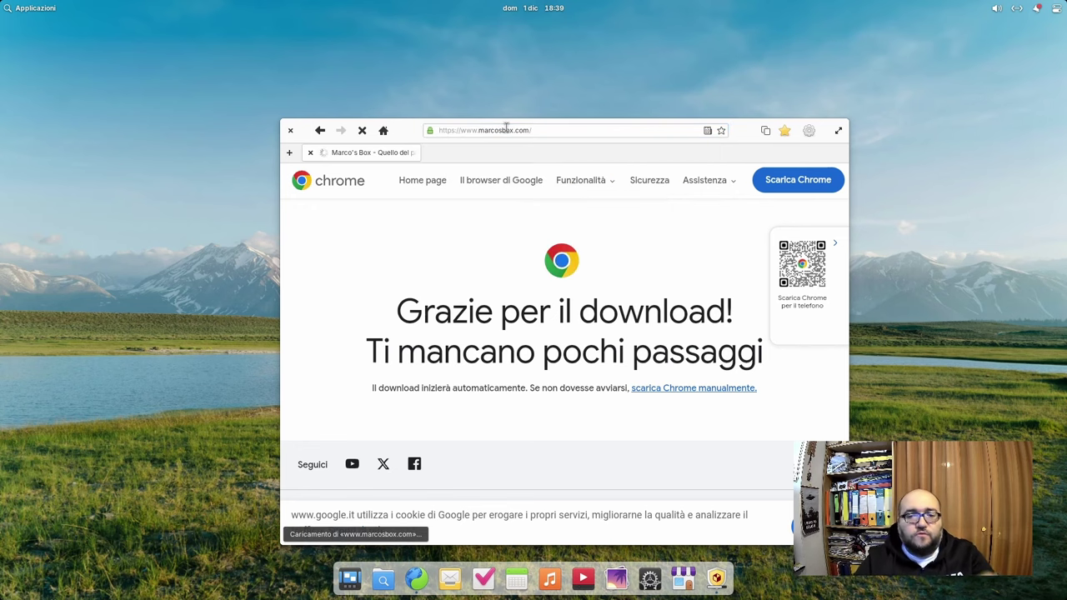